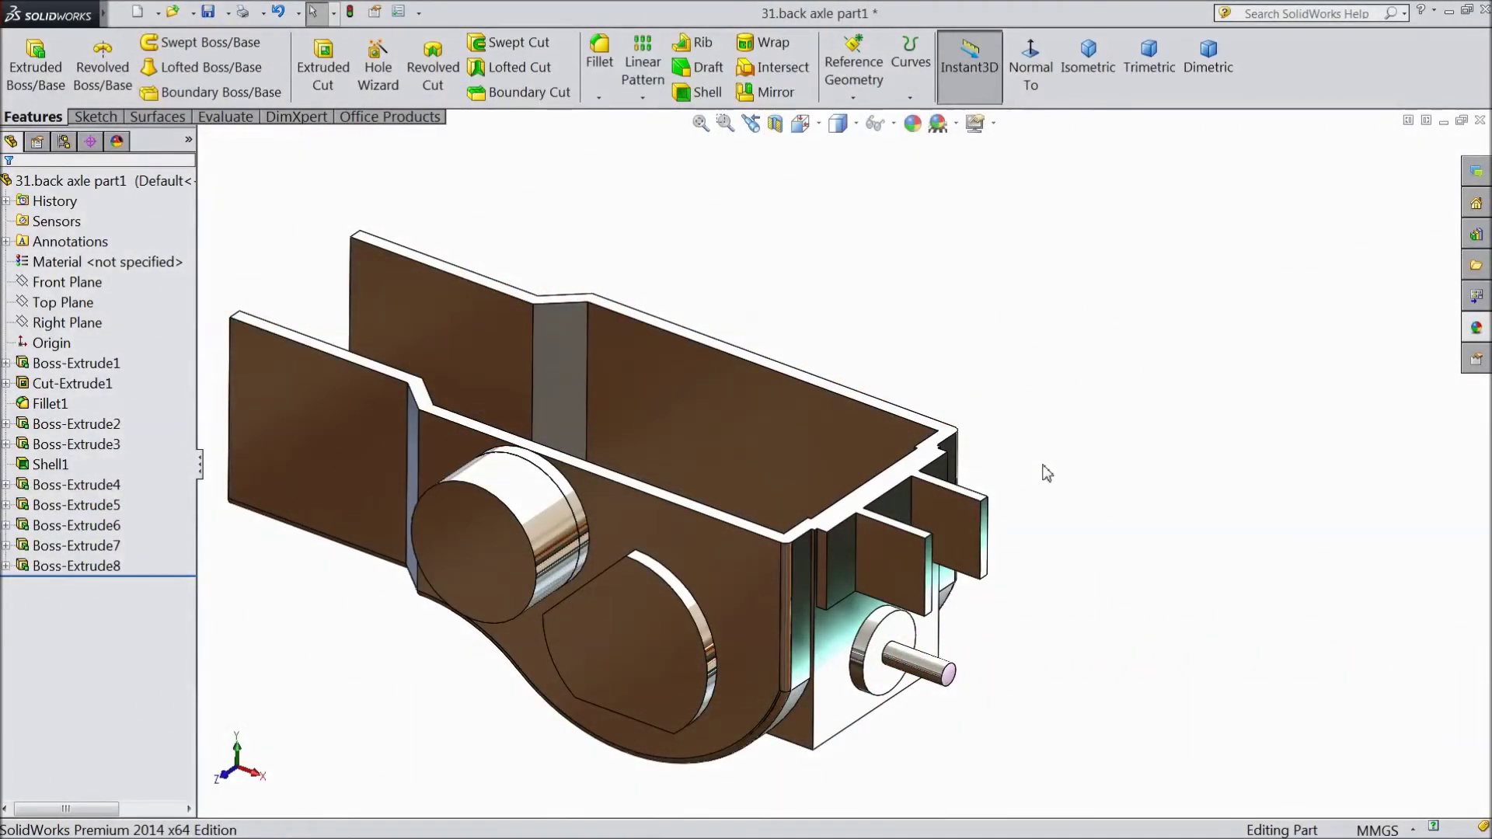
Sketch a circle of about 63 mm radius at the centre of the flat-sided round boss's outer face.
middle_click_drag(1087, 462, 1083, 400)
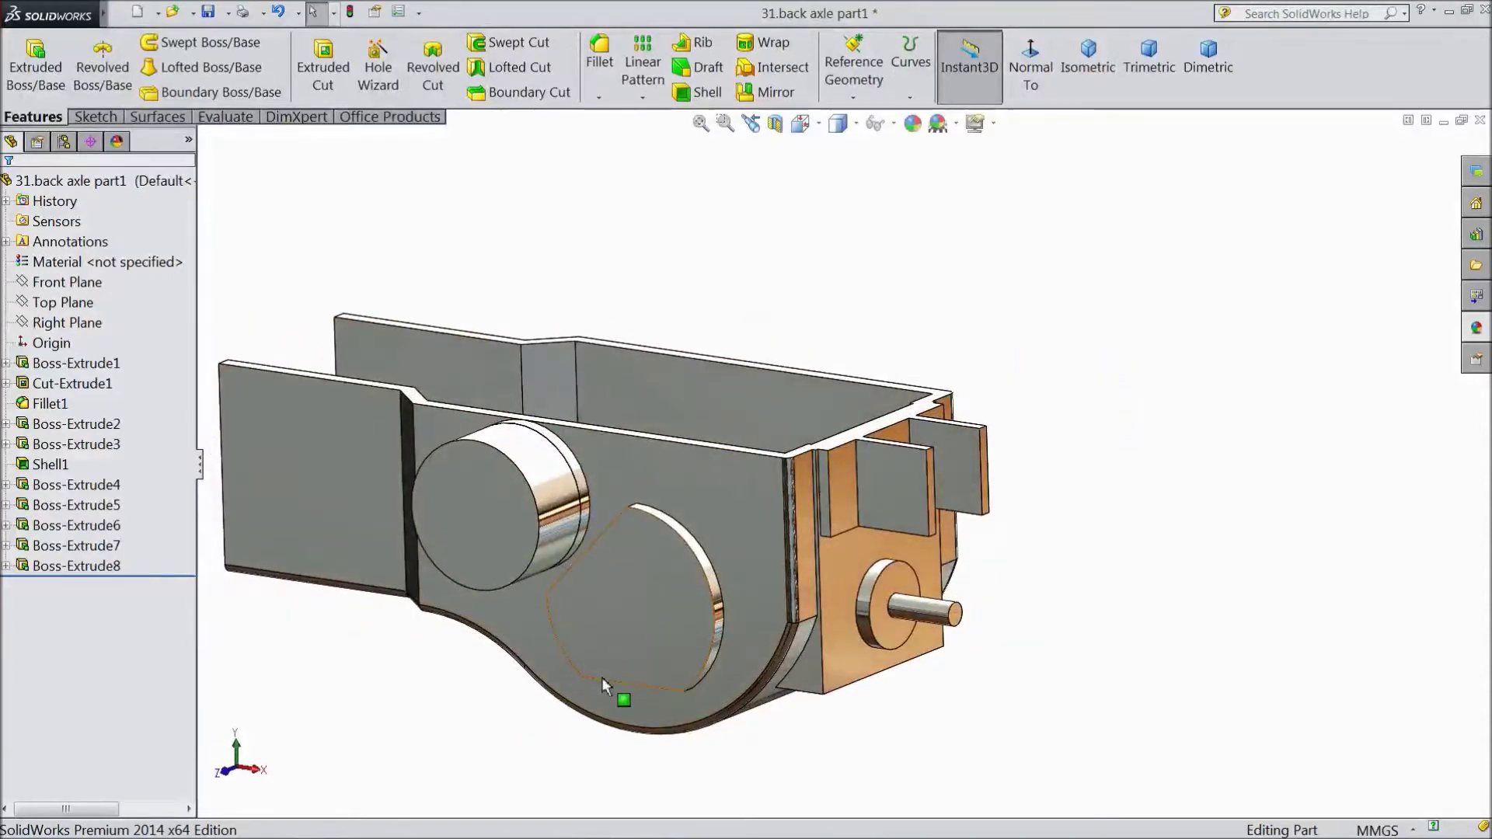
scroll(614, 675, "down", 2)
left_click(642, 618)
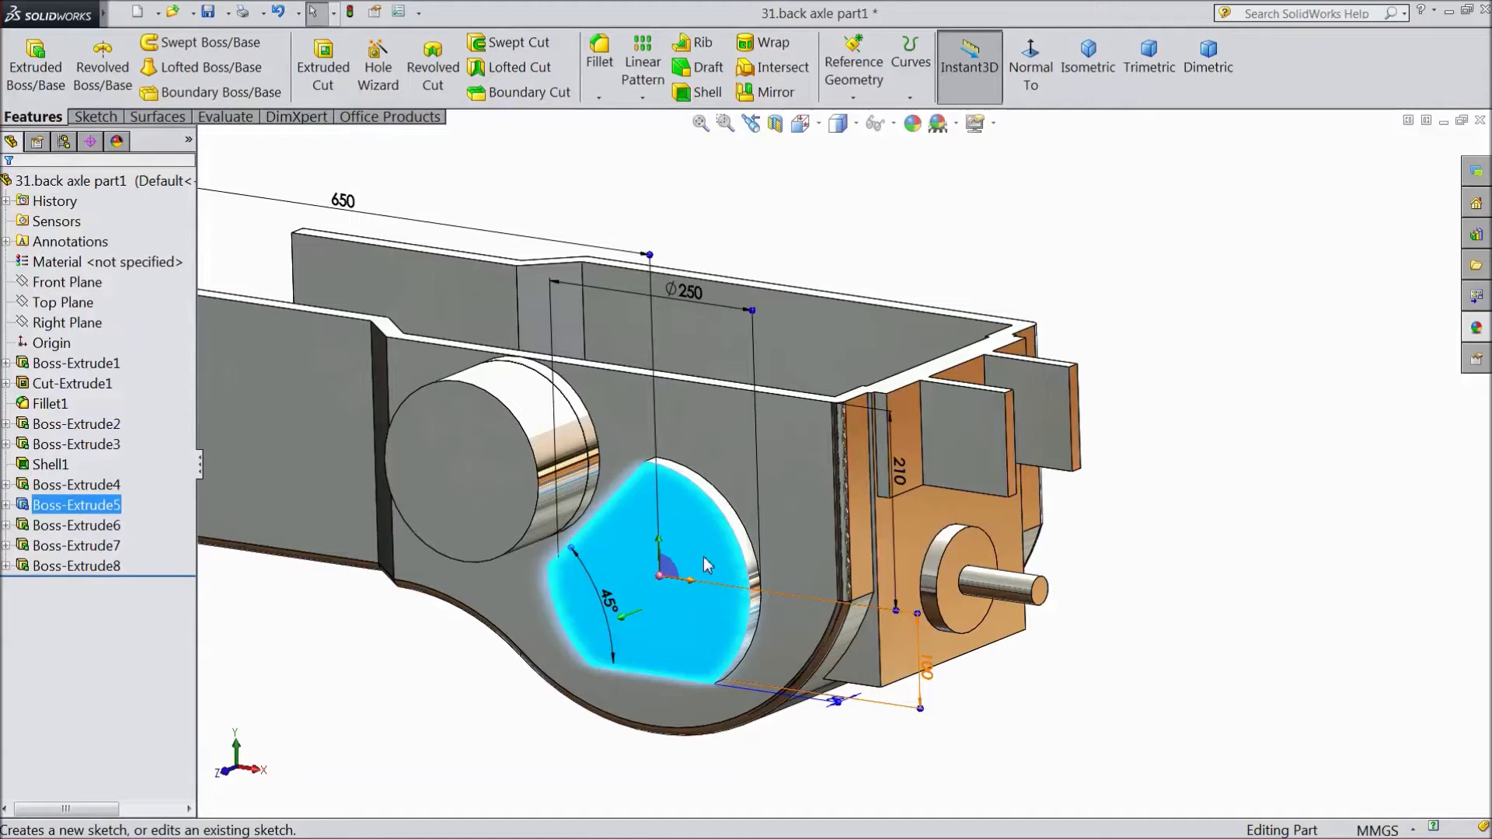
left_click(666, 600)
left_click(170, 43)
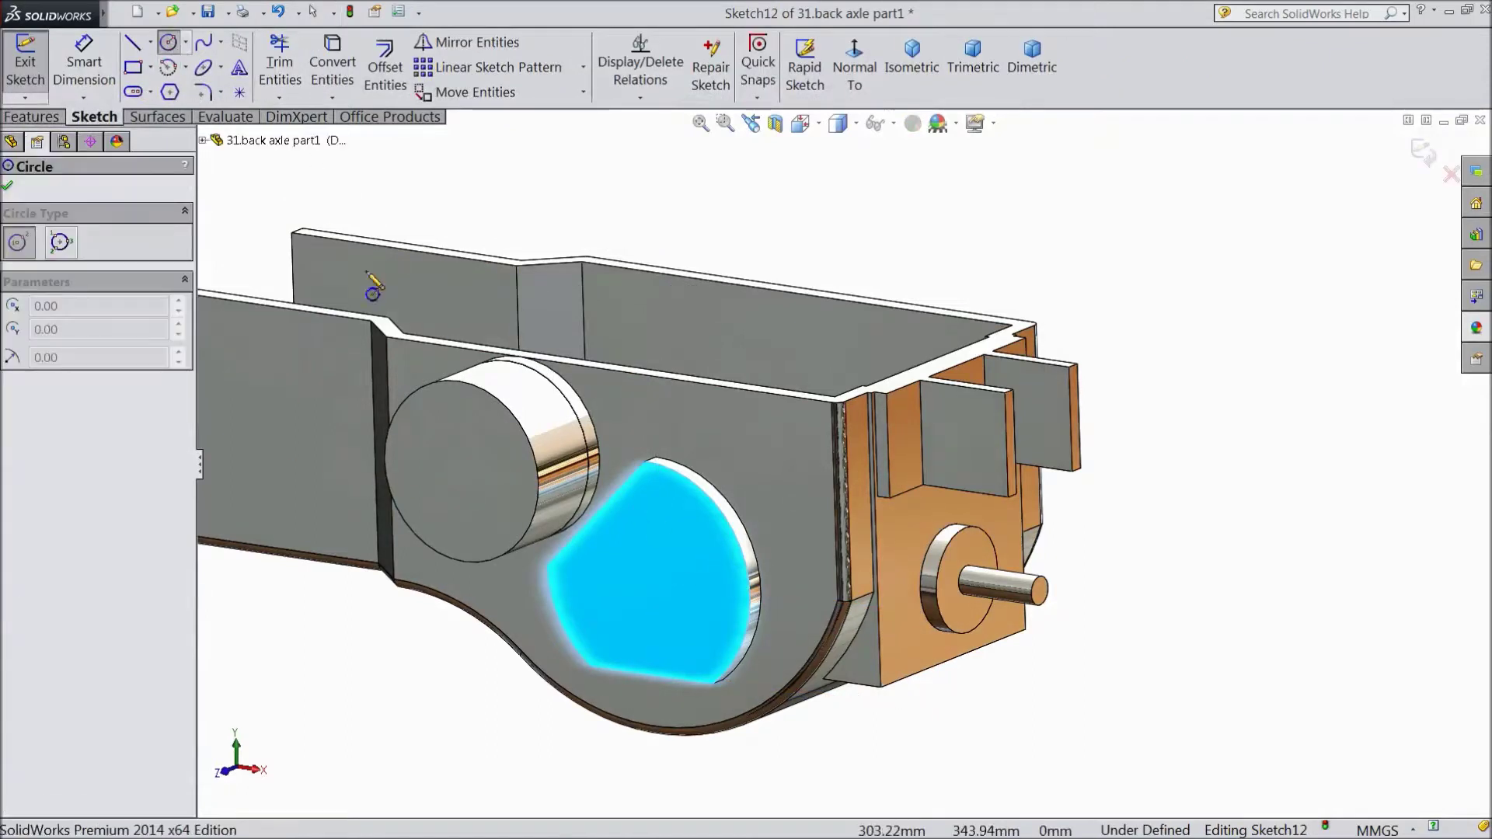
left_click(649, 579)
left_click(697, 581)
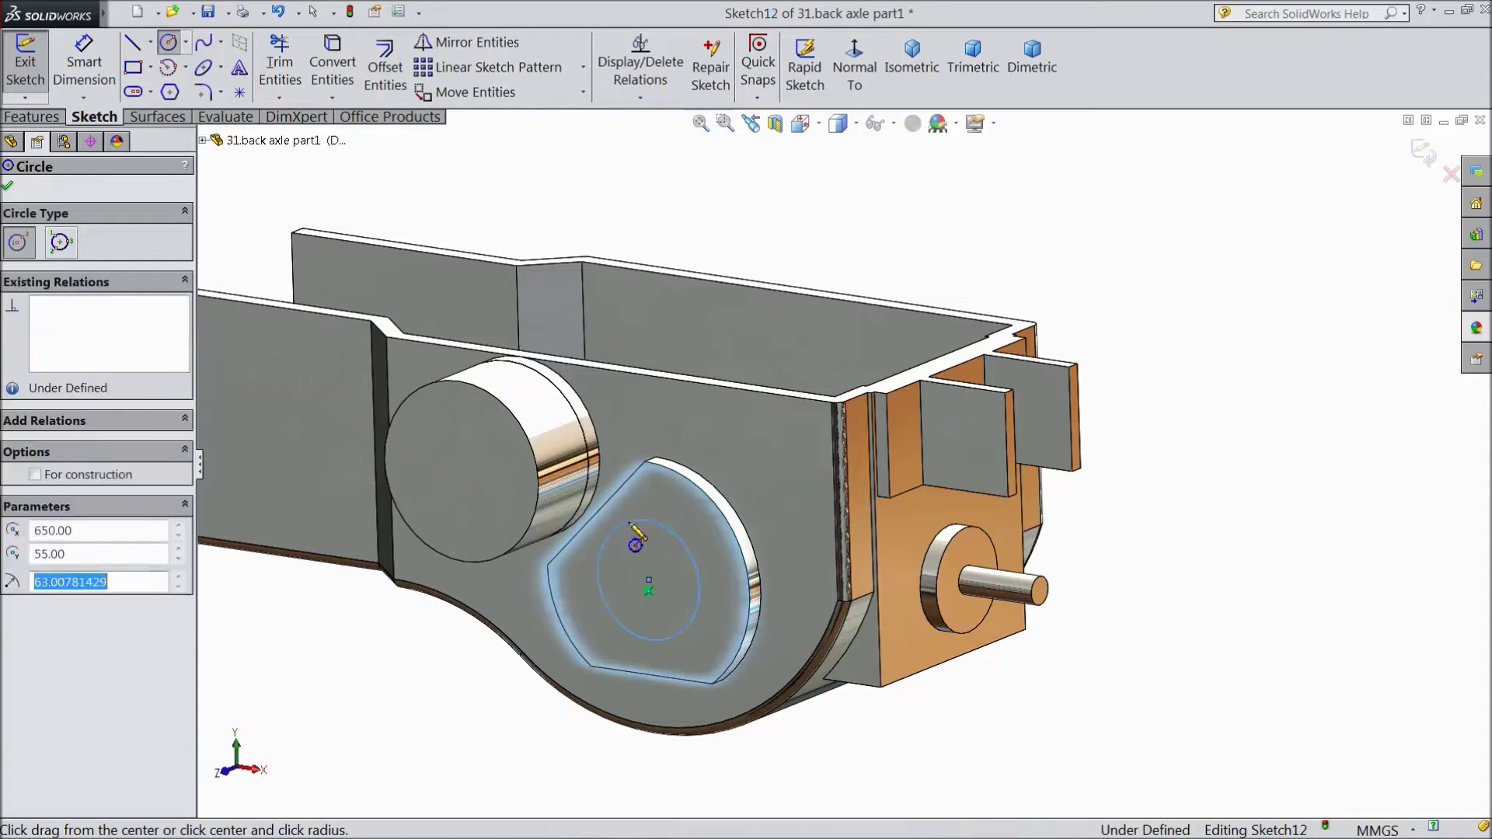
Dimension the circle on the flat-sided boss to a diameter of 150 mm.
key("d")
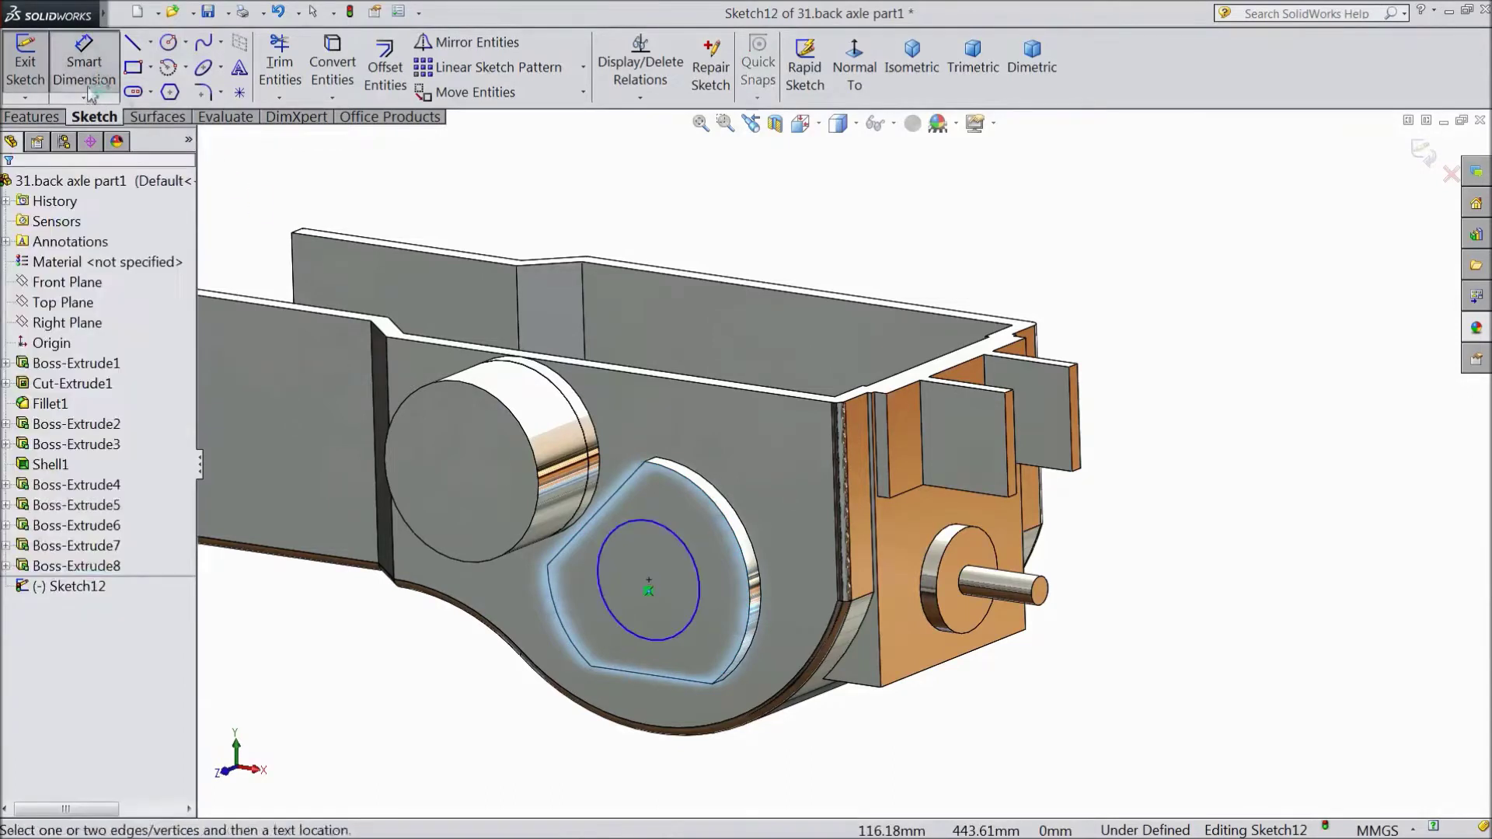
left_click(701, 599)
left_click(1075, 709)
type("1")
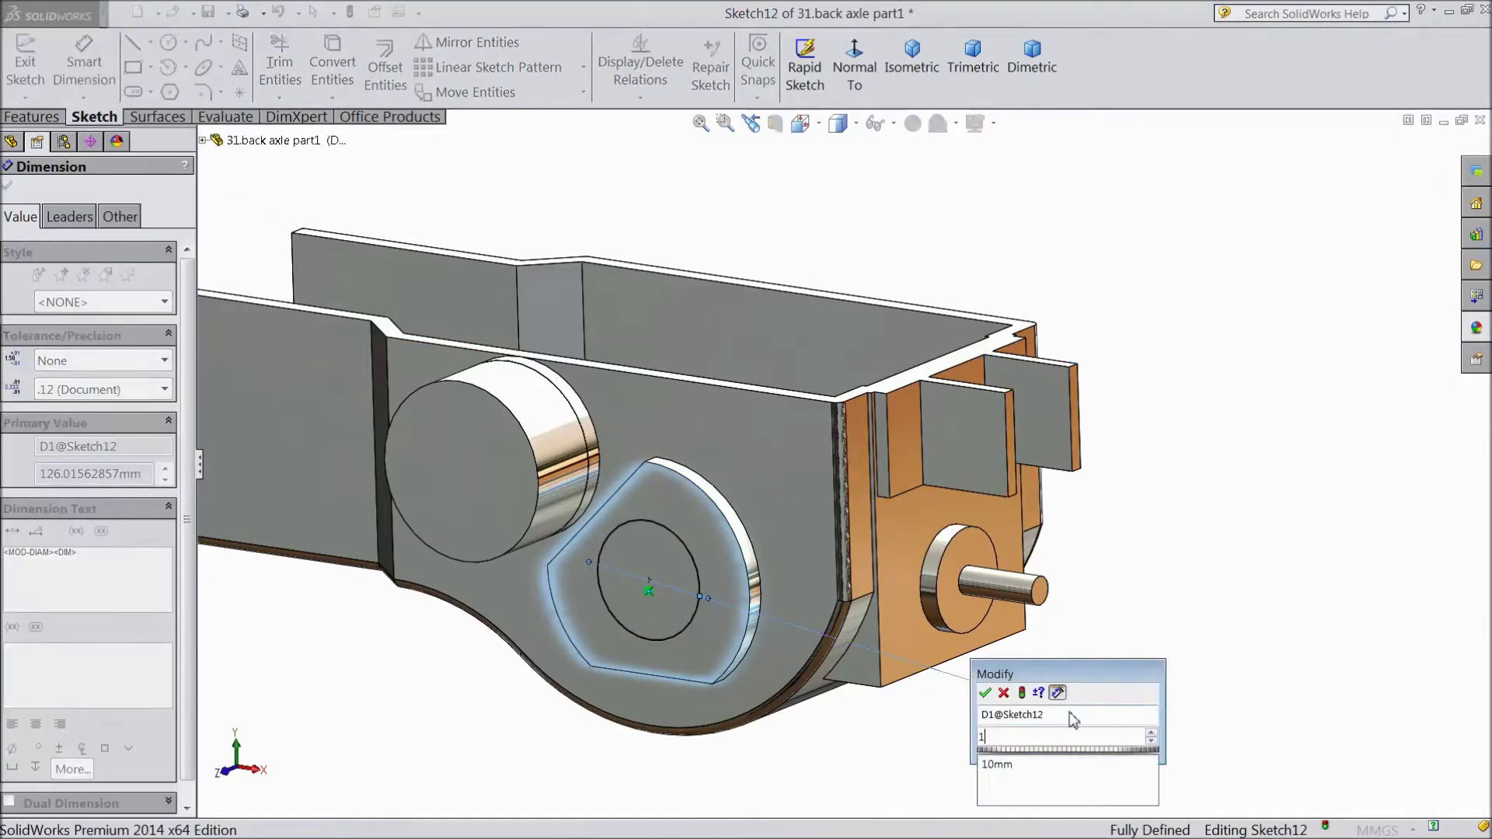
type("50")
left_click(985, 693)
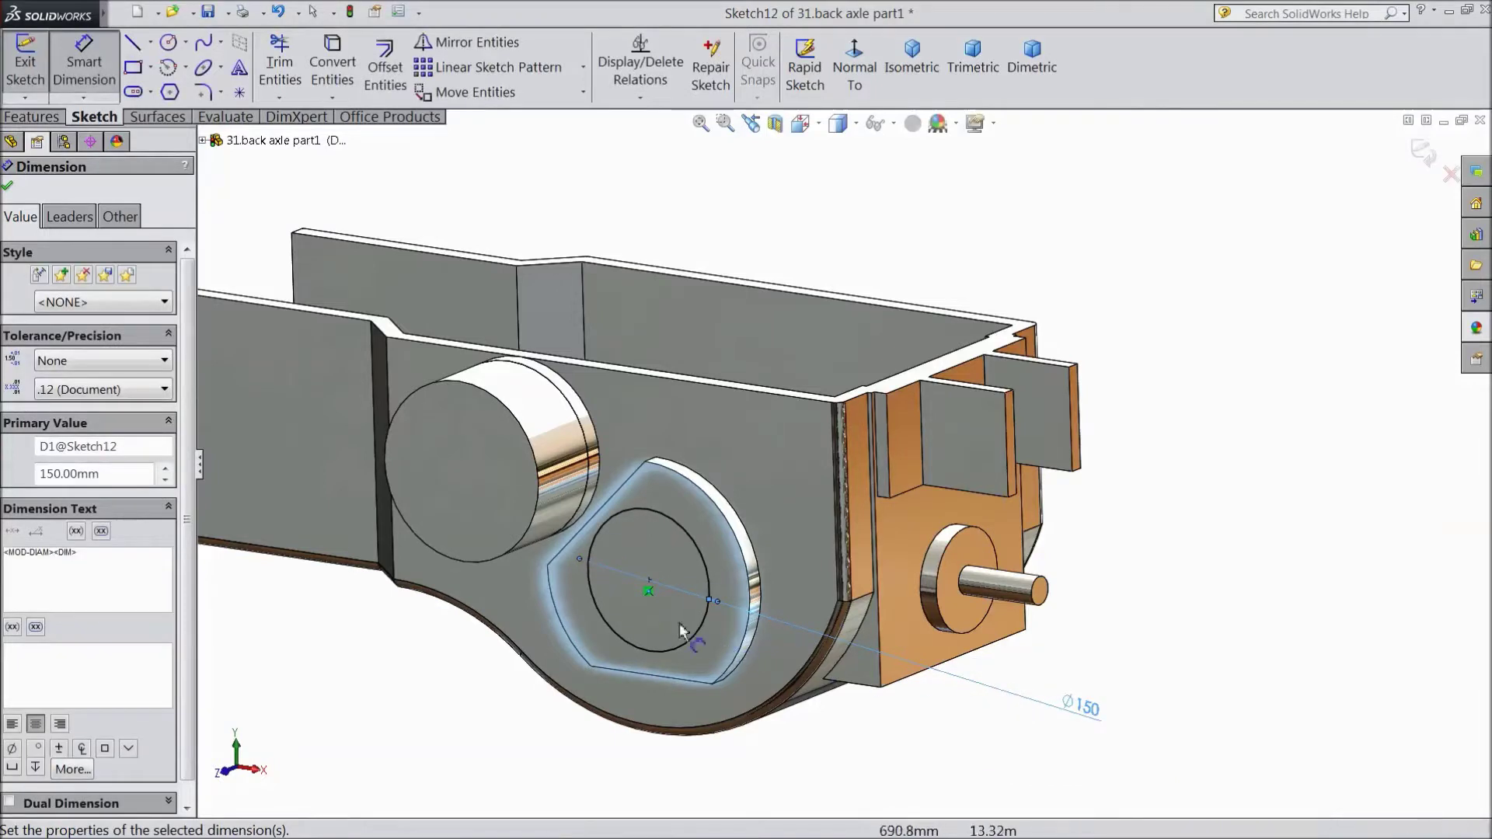
Extrude the circle 500 mm outward as a blind boss with a 3° inward draft.
left_click(29, 117)
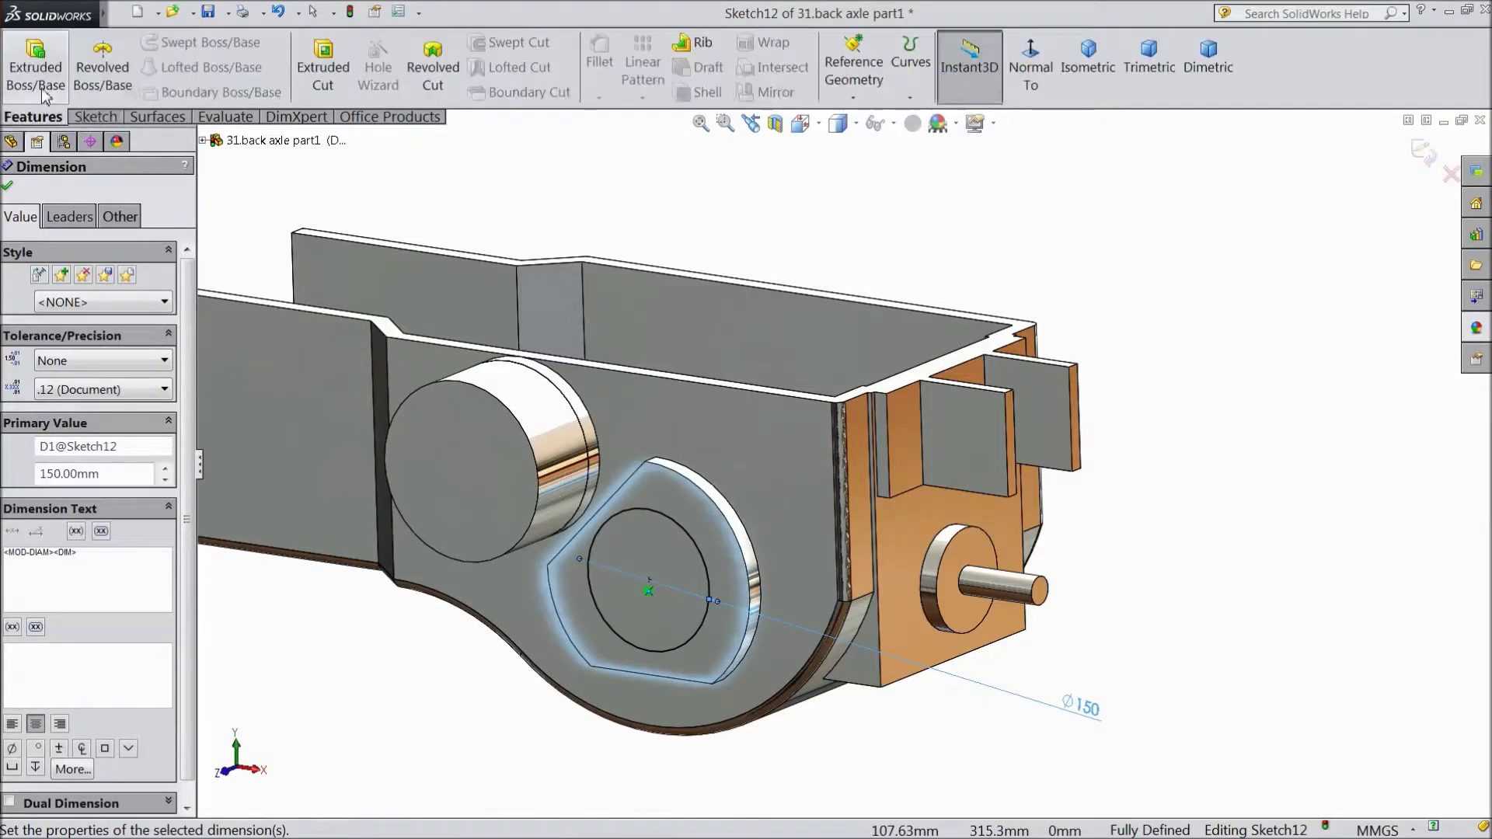
left_click(35, 69)
type("500")
key("Return")
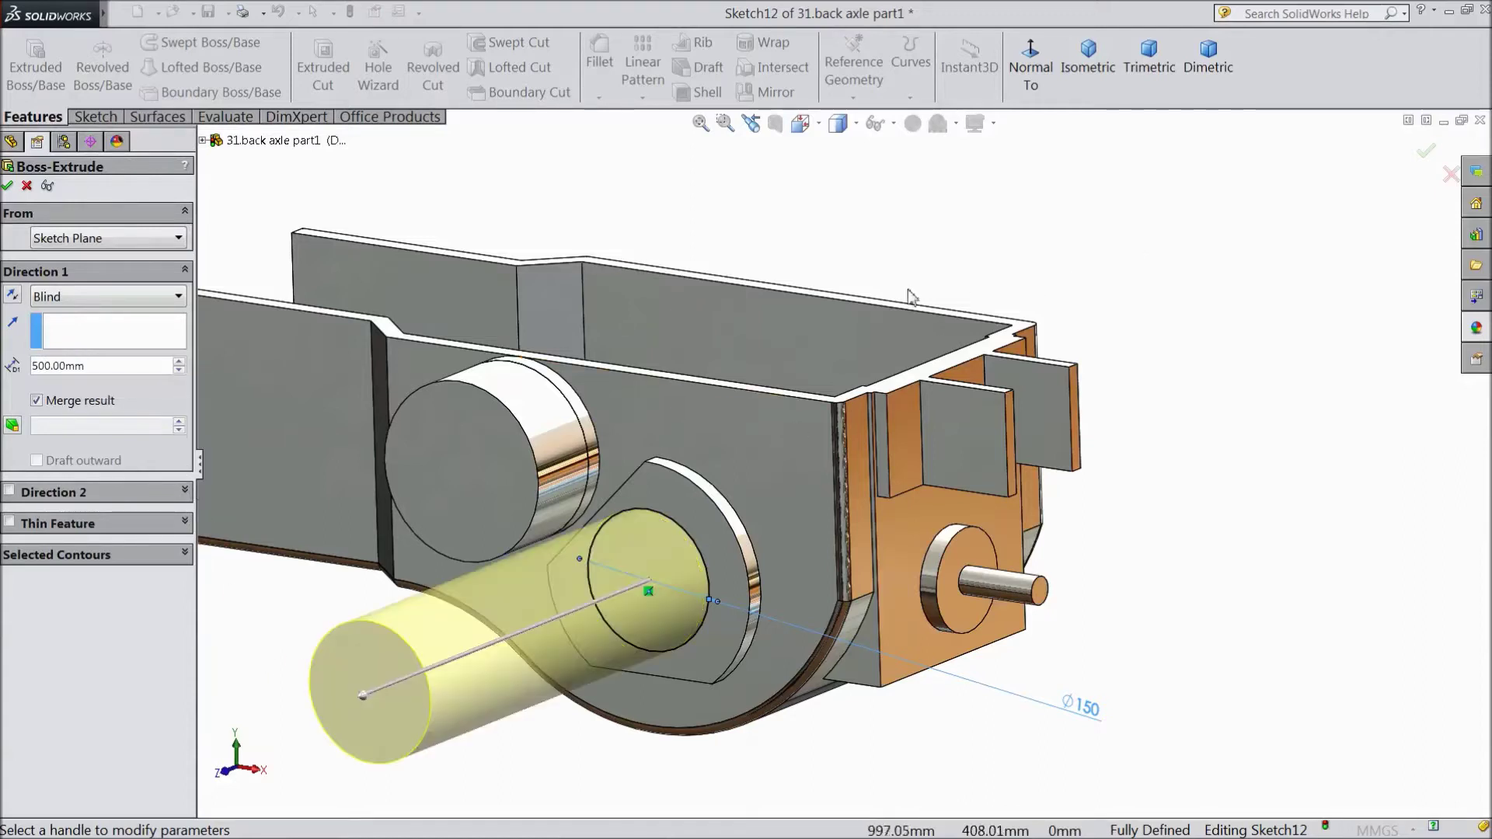
left_click(22, 426)
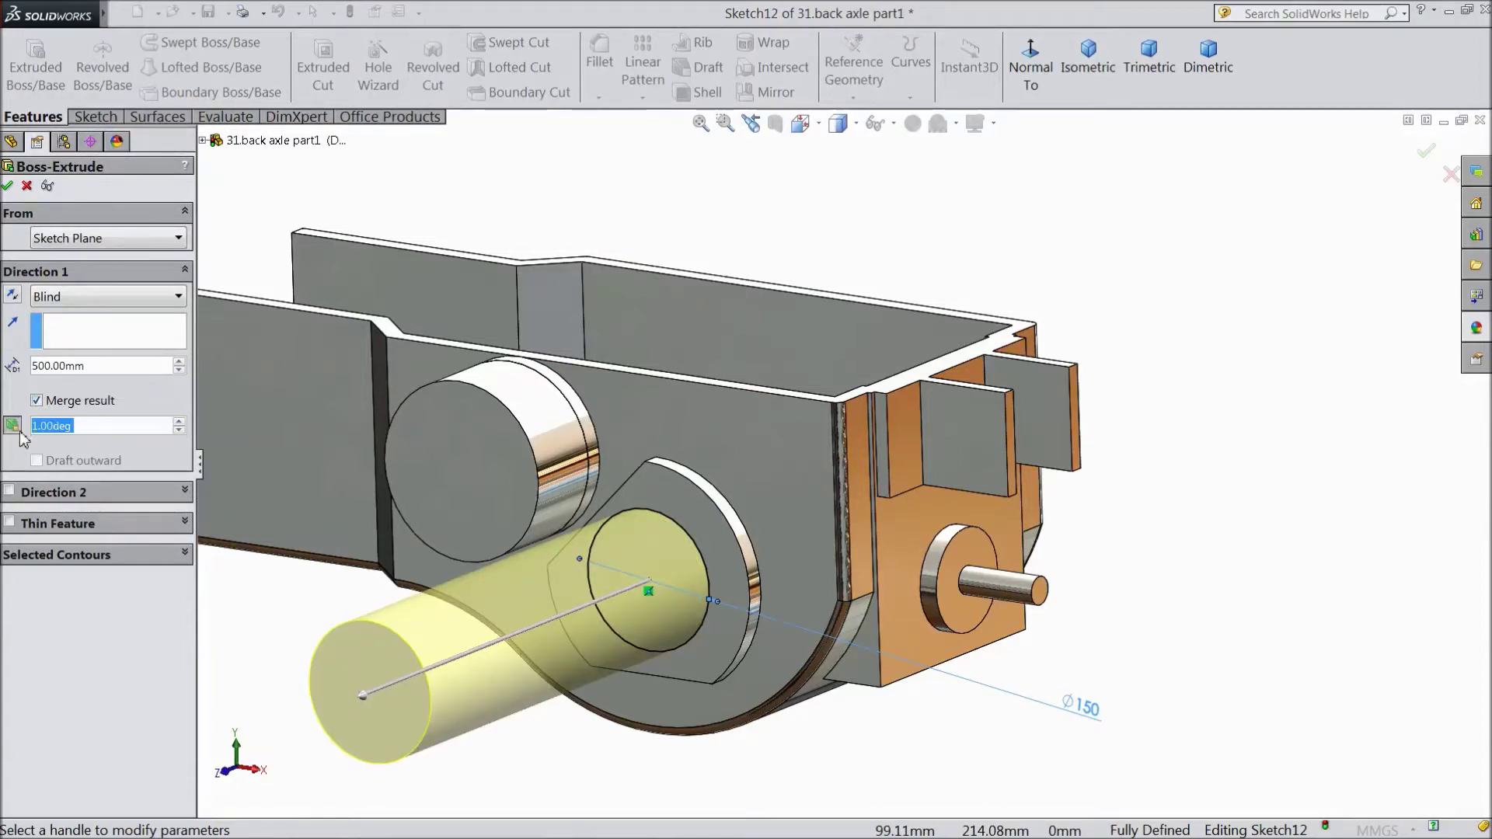
left_click(180, 423)
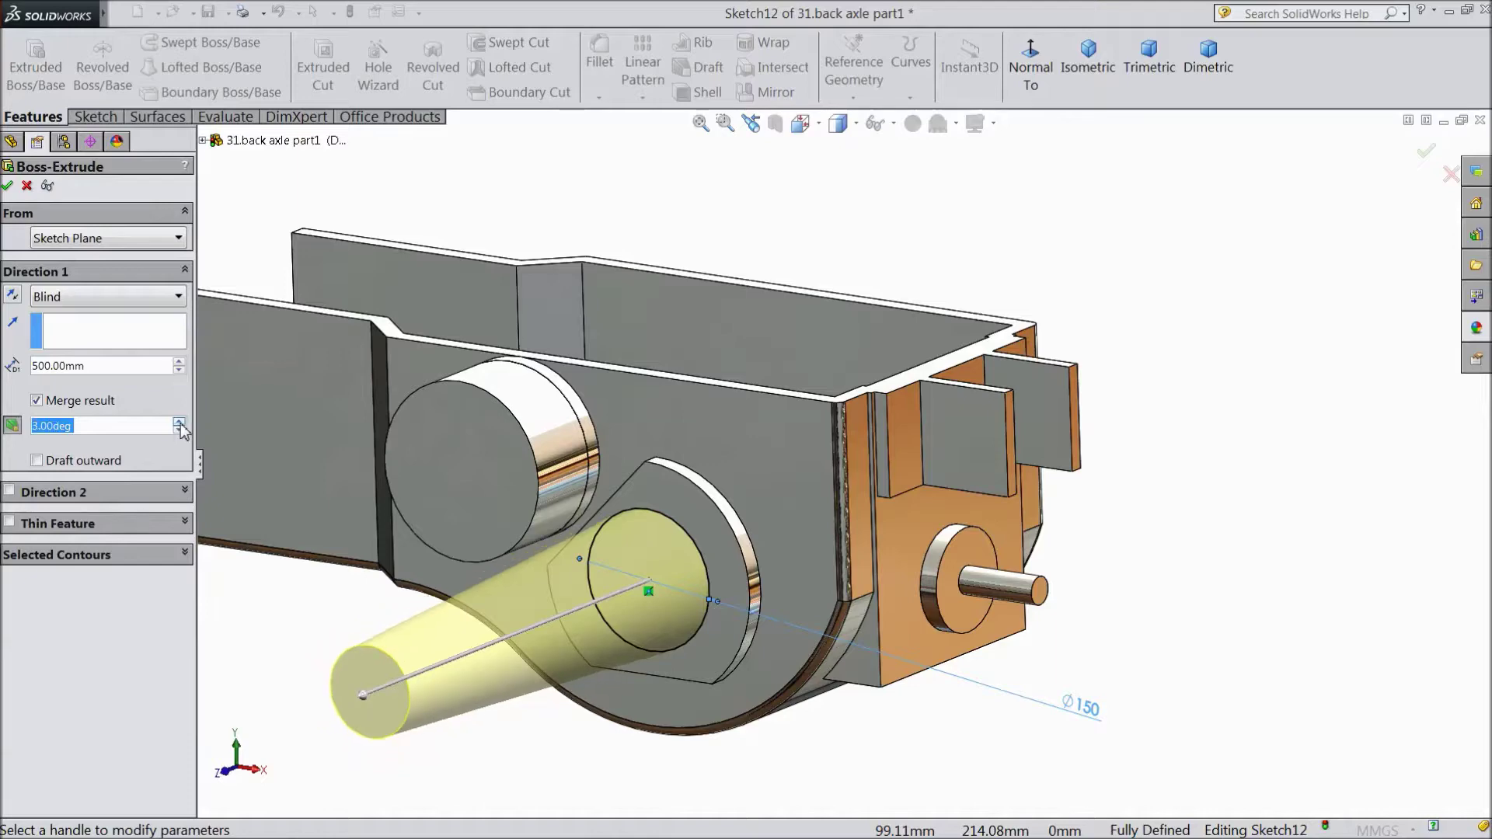
scroll(544, 460, "up", 3)
scroll(622, 476, "down", 3)
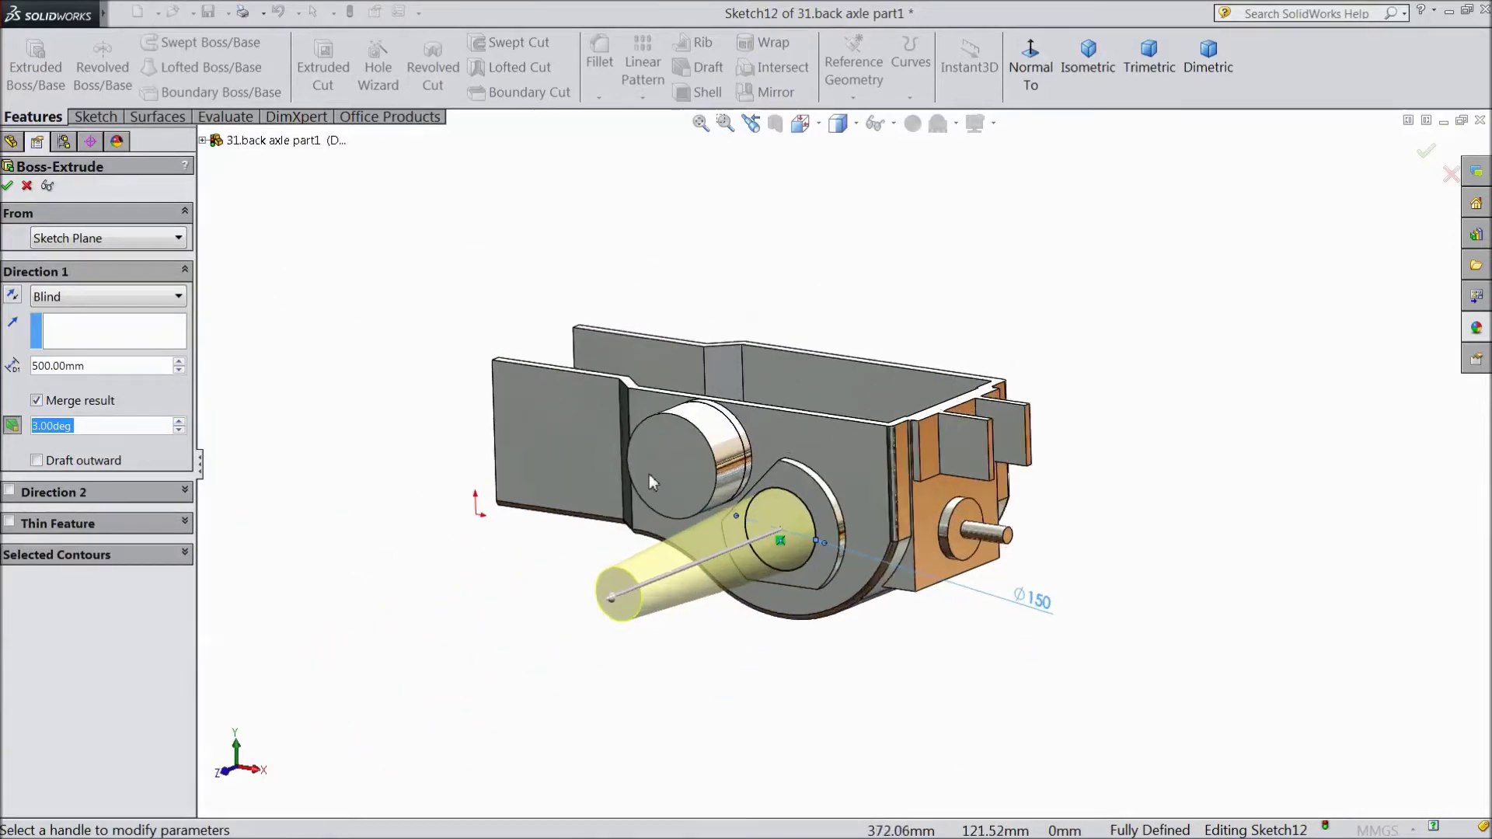
left_click(10, 186)
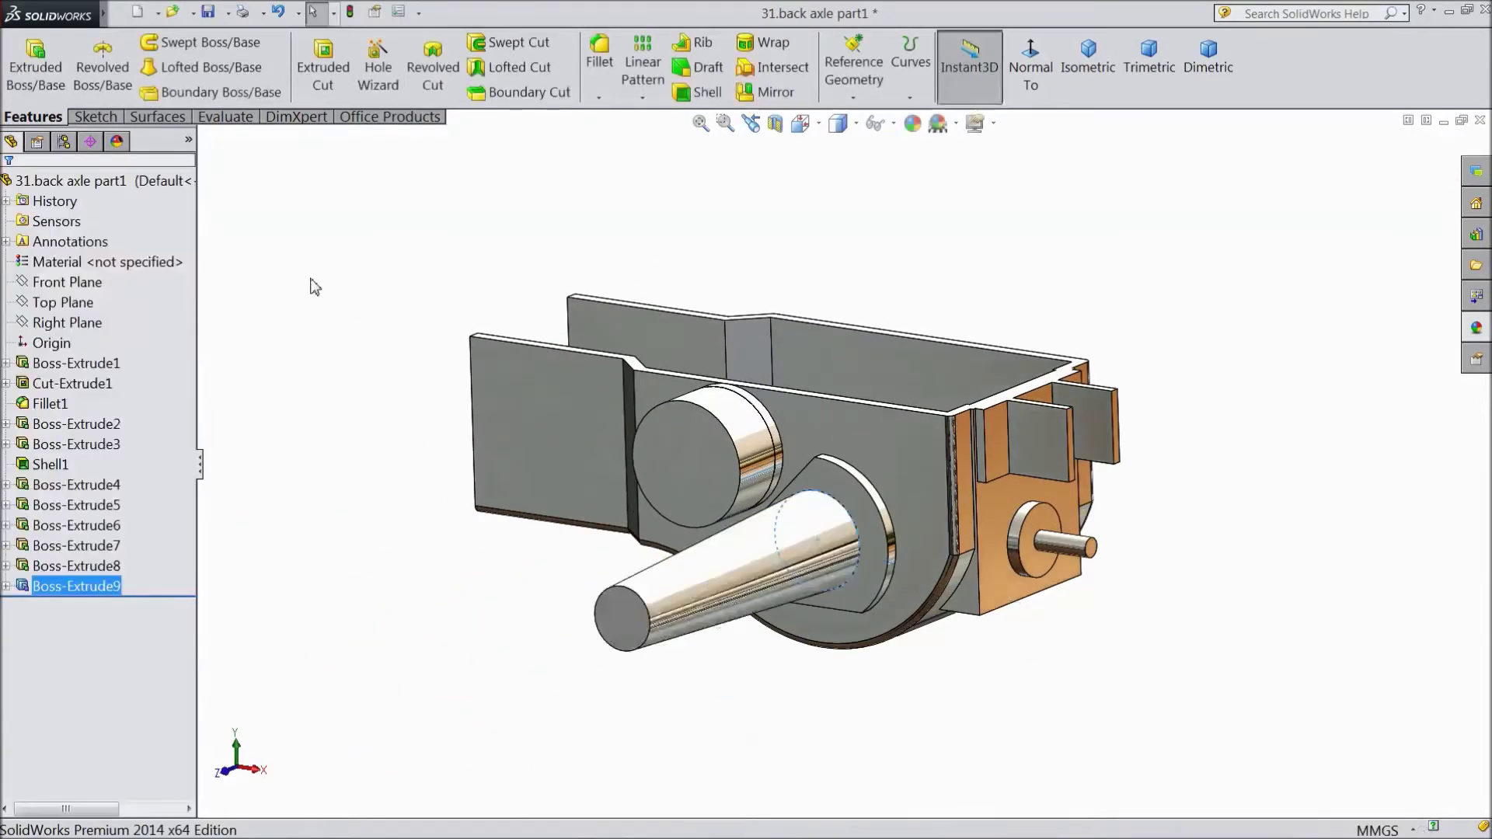
Sketch a center rectangle about 171 by 157 mm on the tapered shaft's end face, dismissing the recovery media prompt with "Do not remind me".
scroll(626, 575, "down", 3)
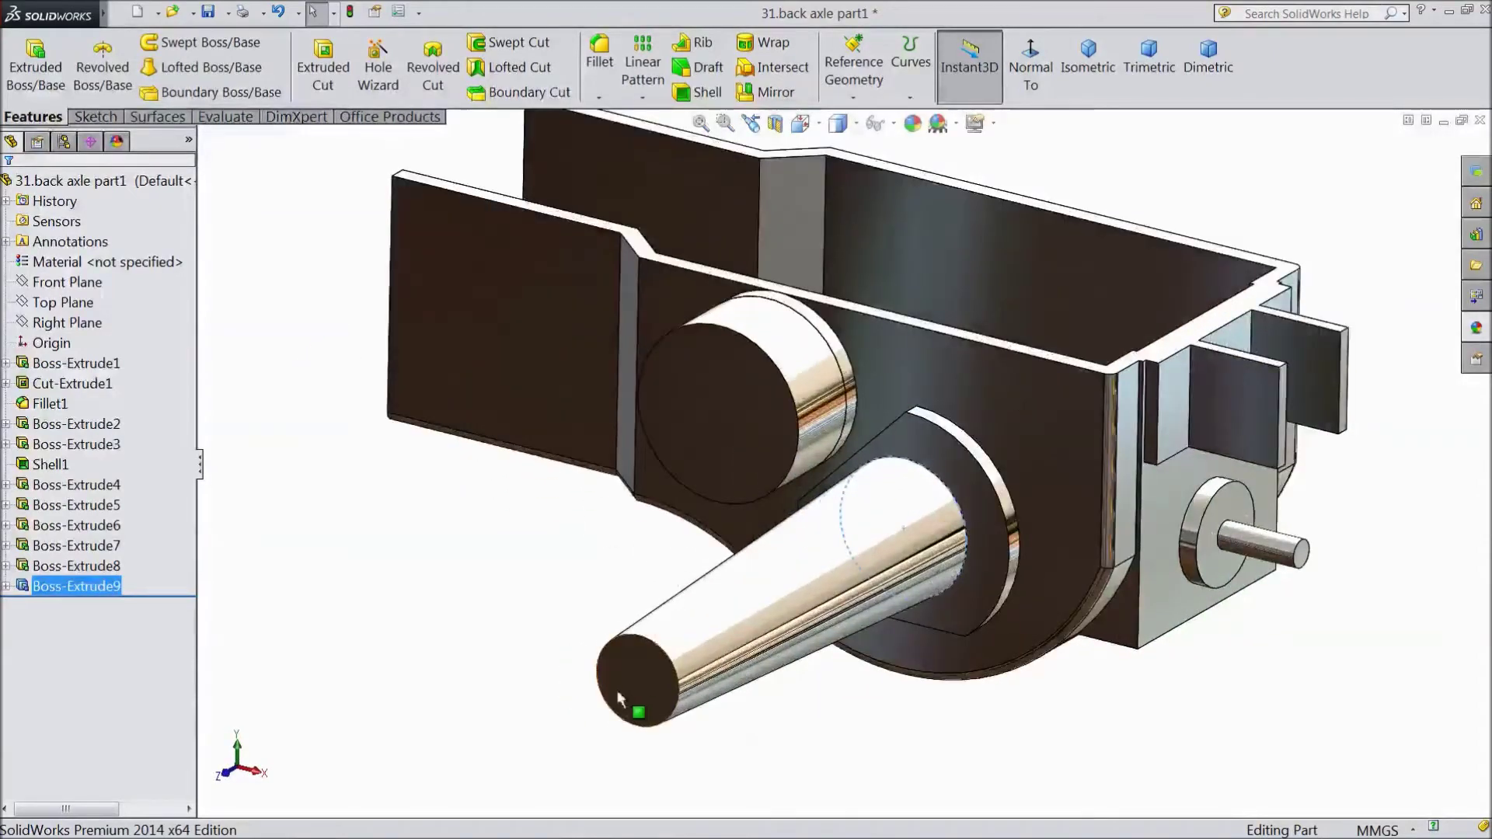
left_click(648, 686)
left_click(702, 631)
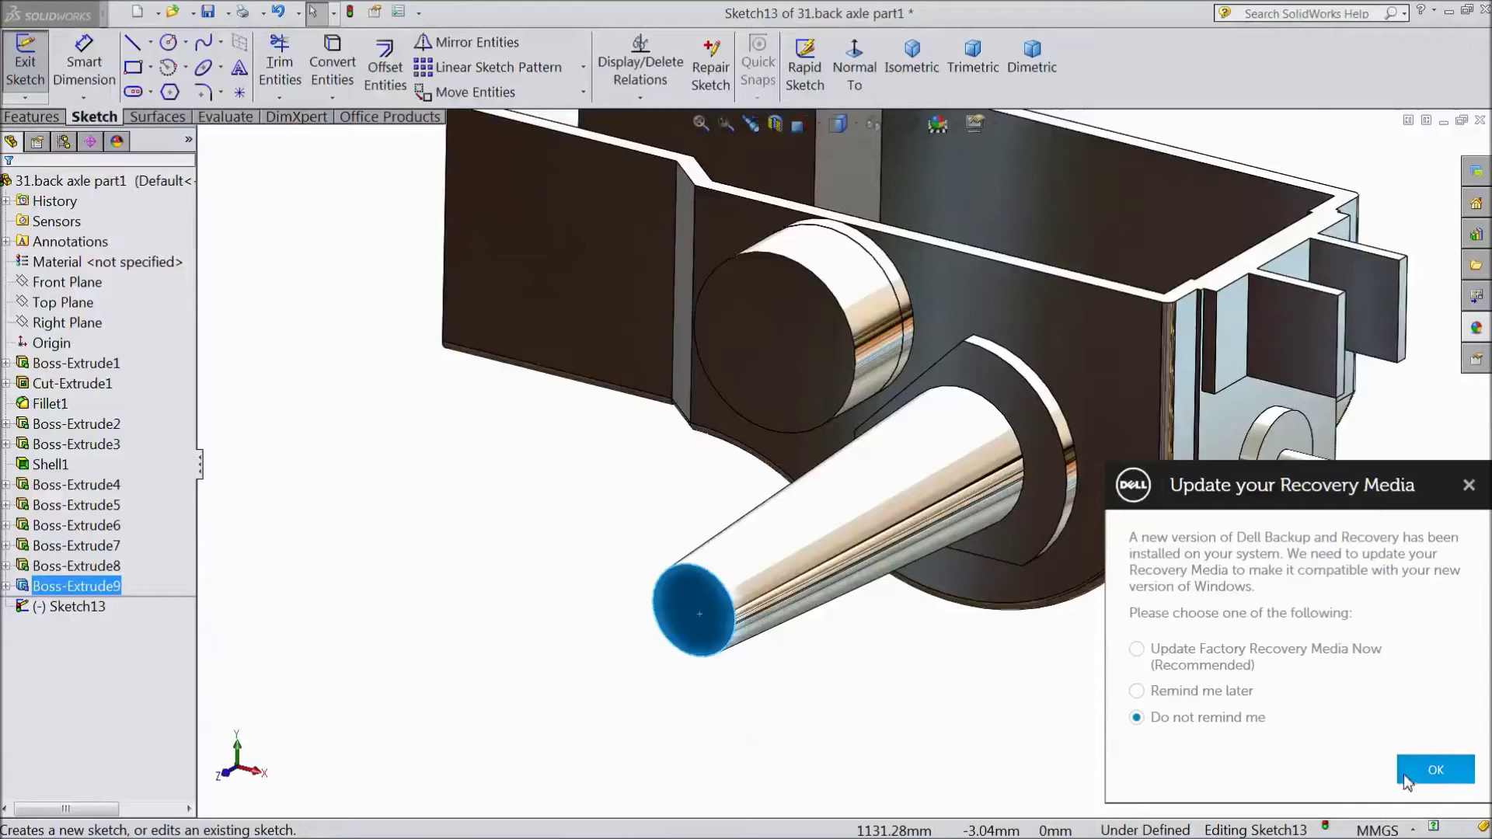
left_click(1435, 769)
scroll(855, 594, "down", 2)
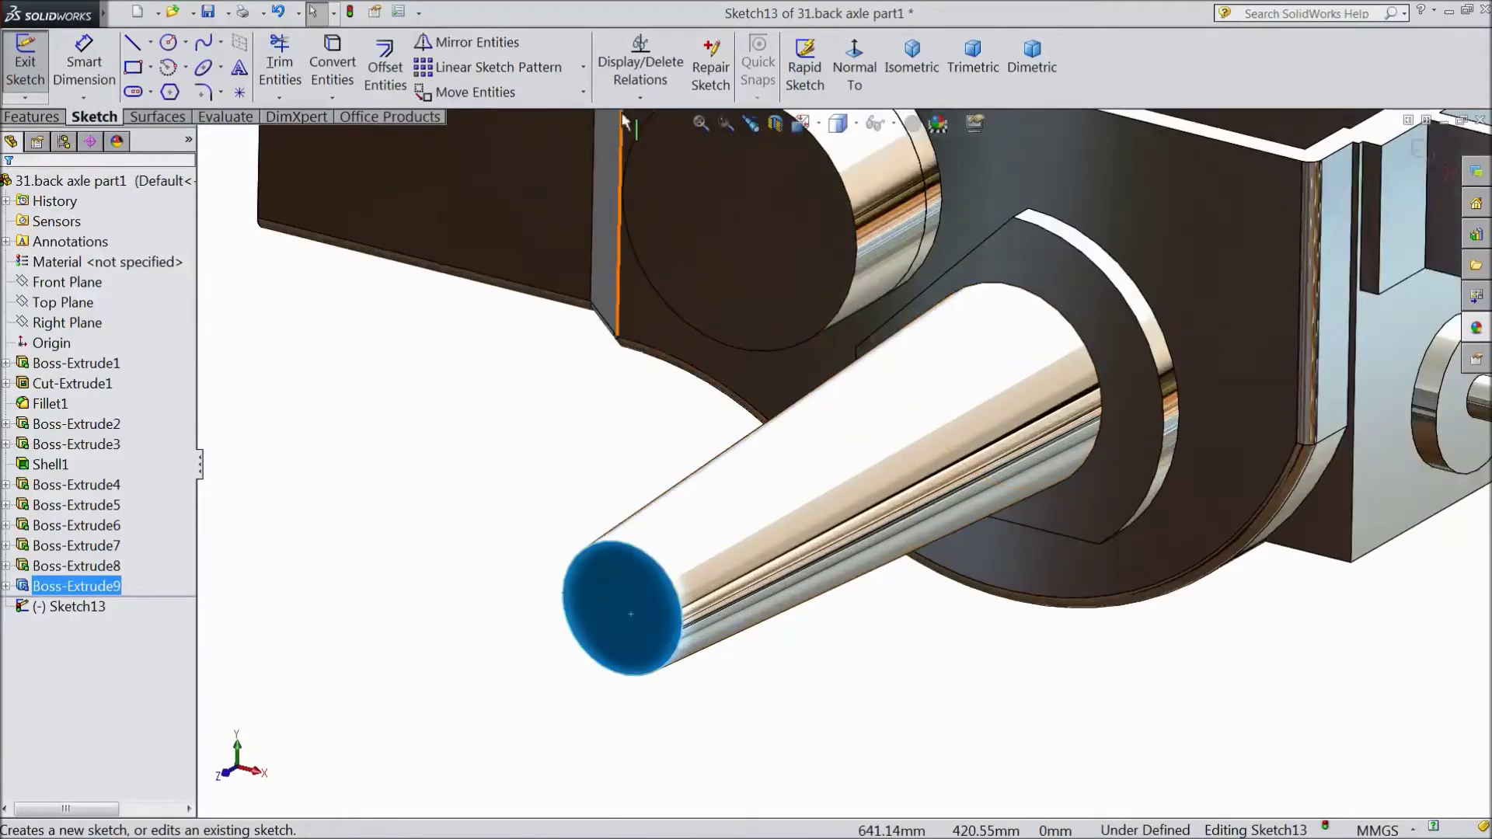
left_click(152, 68)
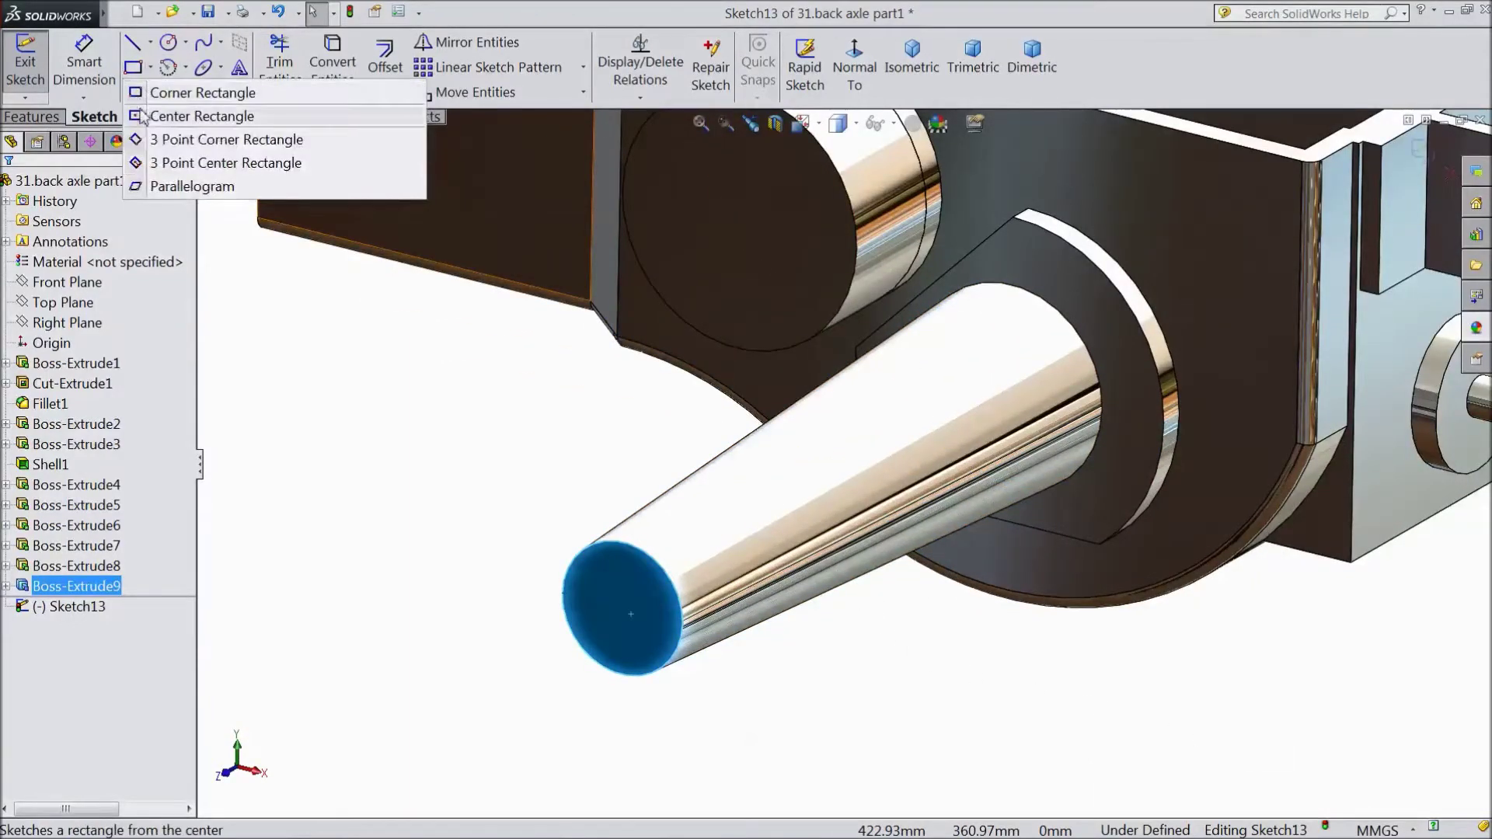
left_click(202, 116)
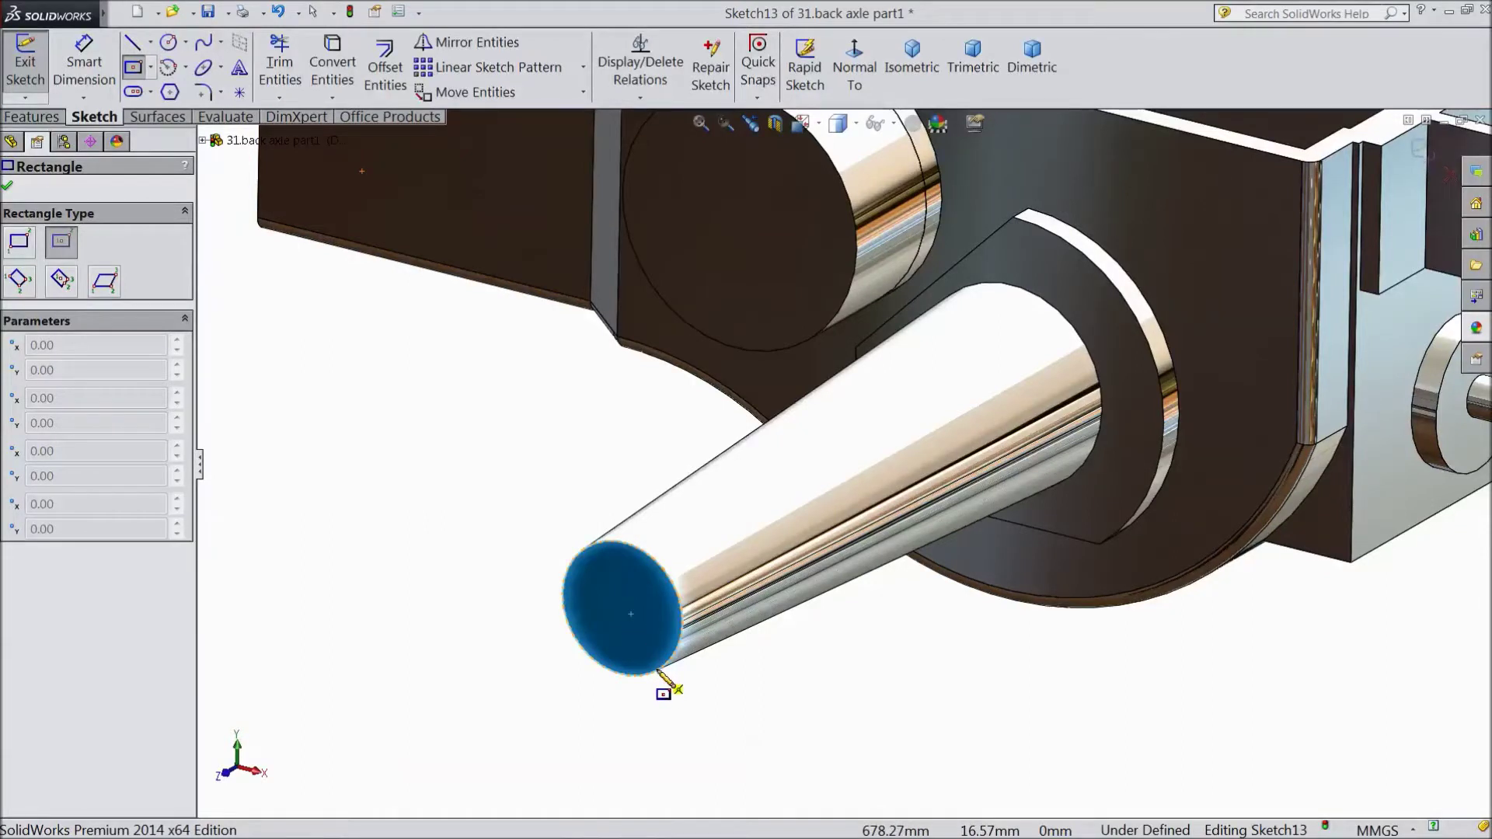
left_click(622, 608)
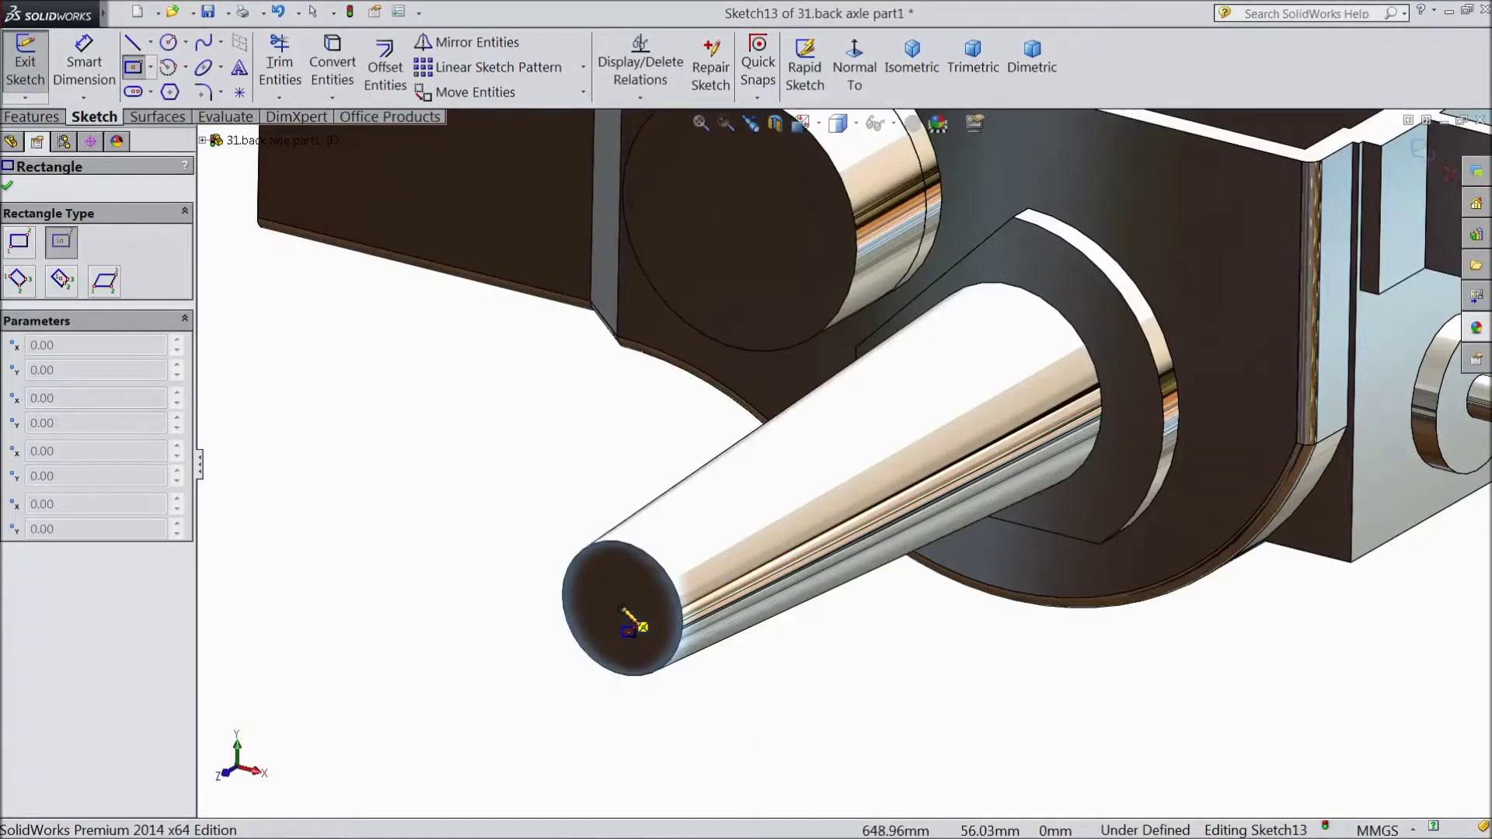
left_click(519, 476)
Dimension the rectangle on the shaft end to 140 mm wide and 140 mm high.
right_click_drag(389, 504, 388, 459)
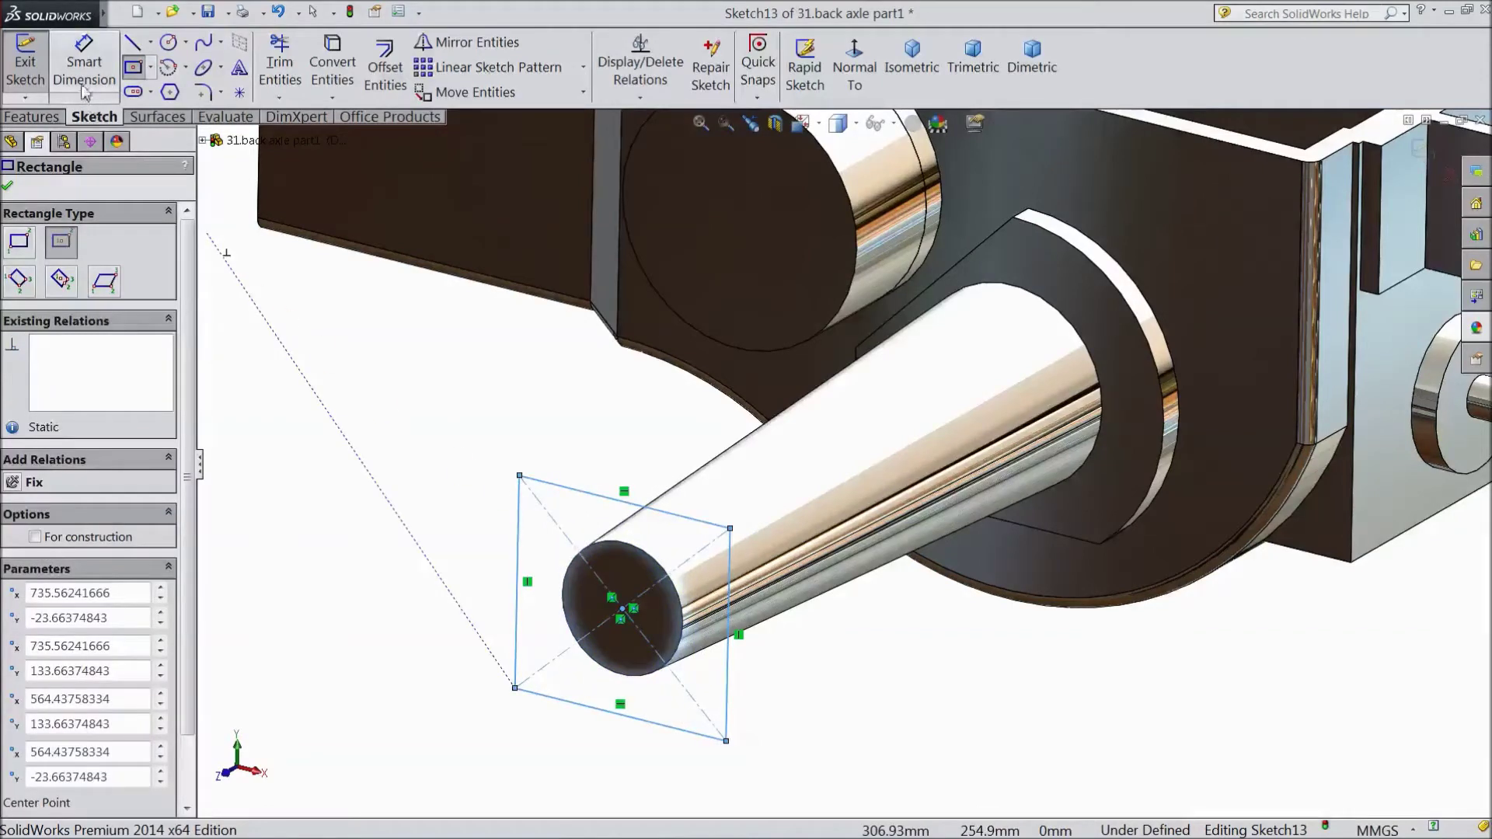
left_click(603, 499)
left_click(617, 442)
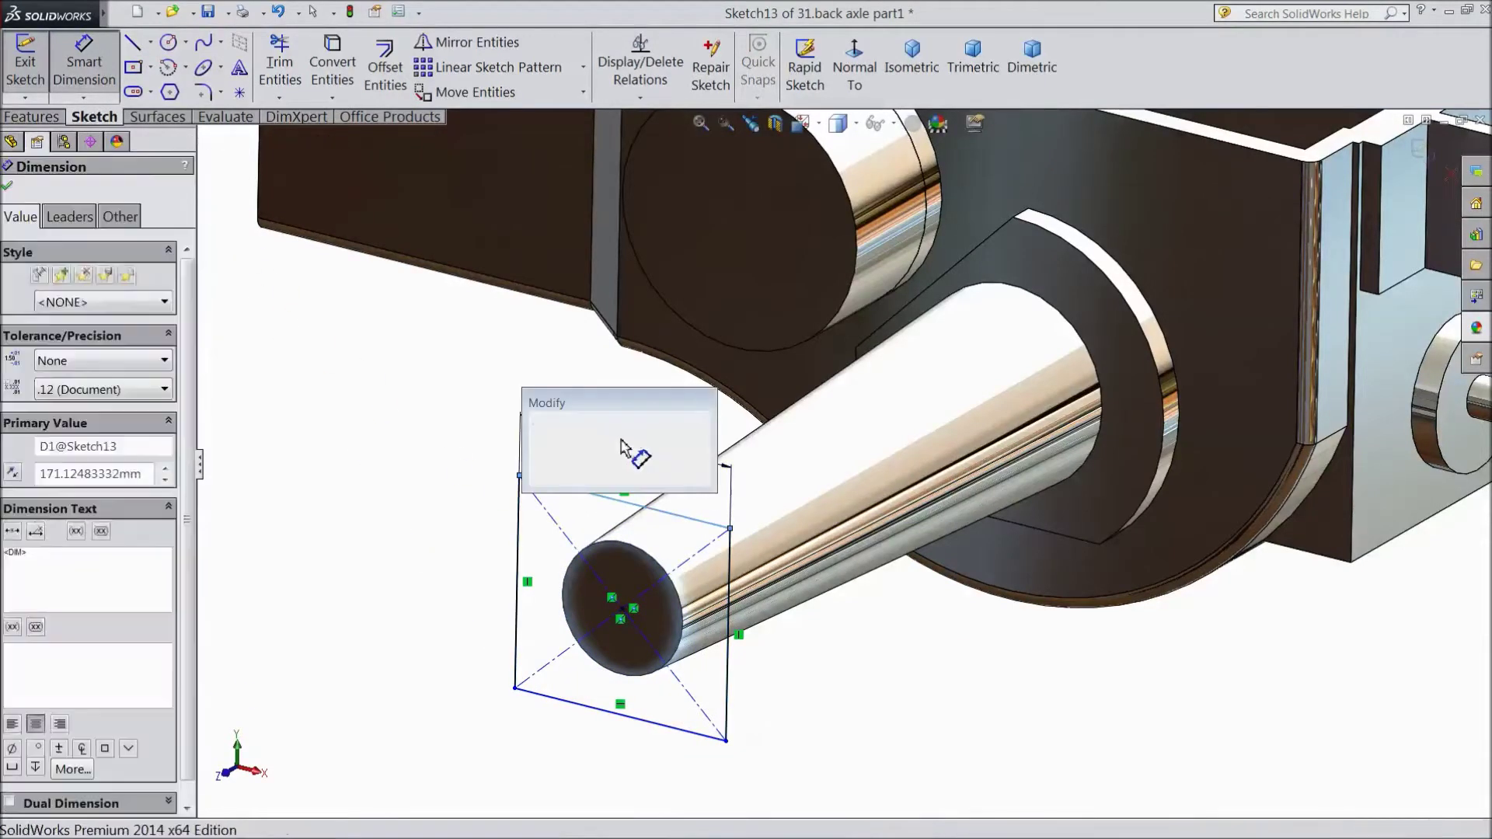
type("140")
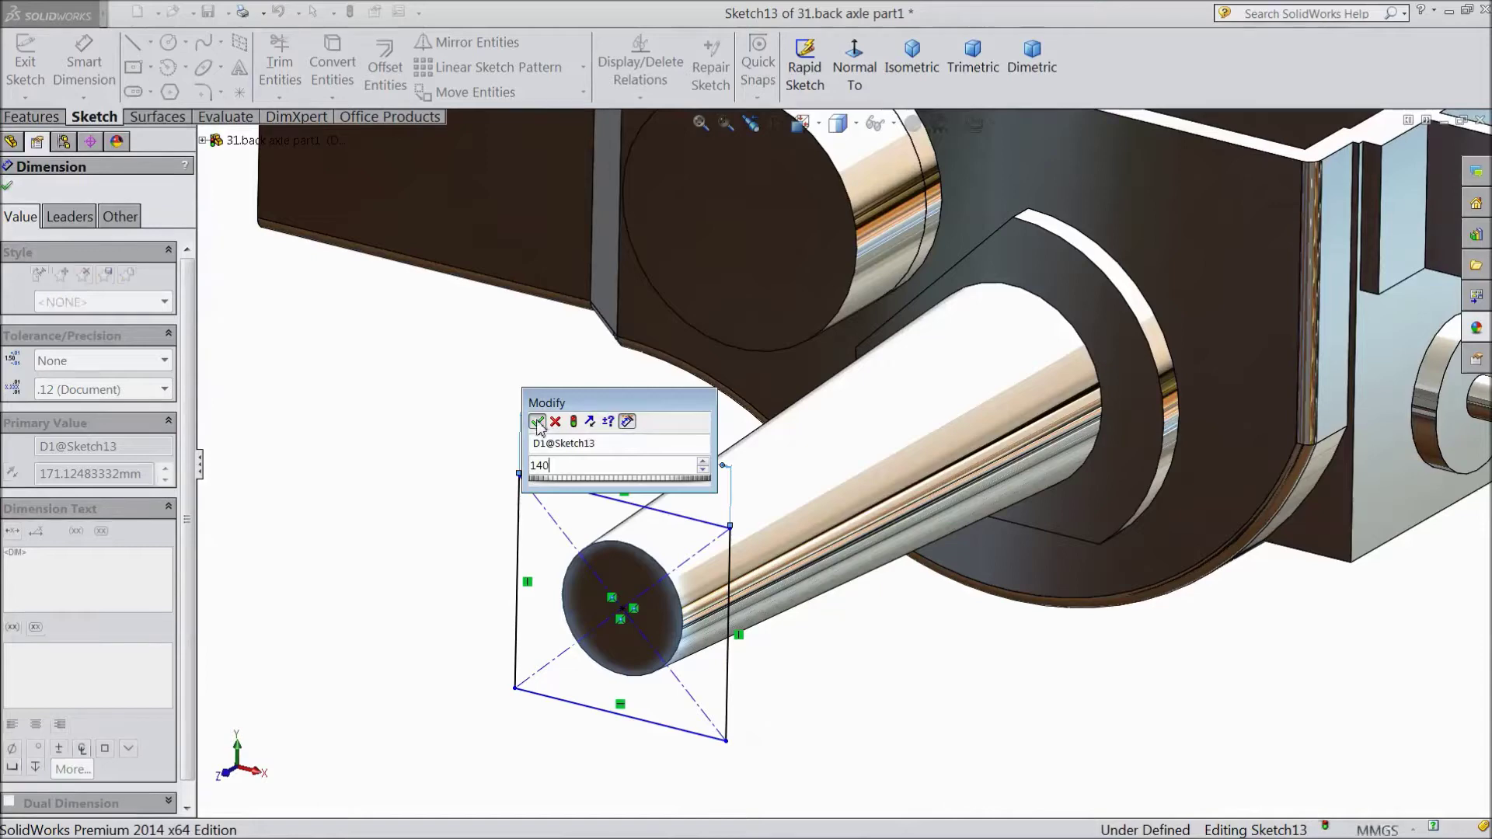
left_click(536, 420)
left_click(536, 585)
left_click(484, 582)
type("140")
left_click(401, 554)
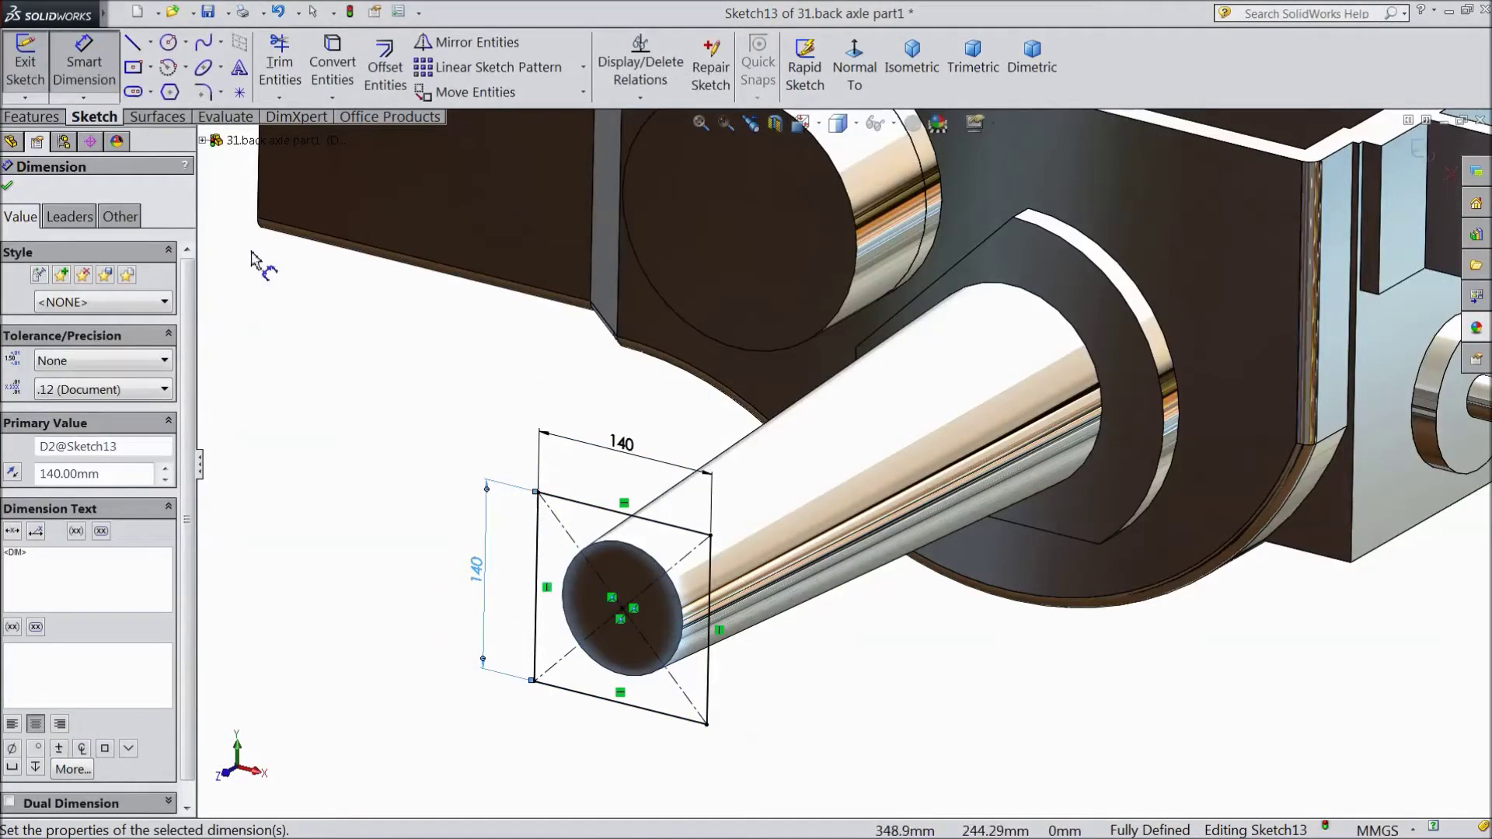
Round all four corners of the square with 25 mm sketch fillets.
left_click(203, 92)
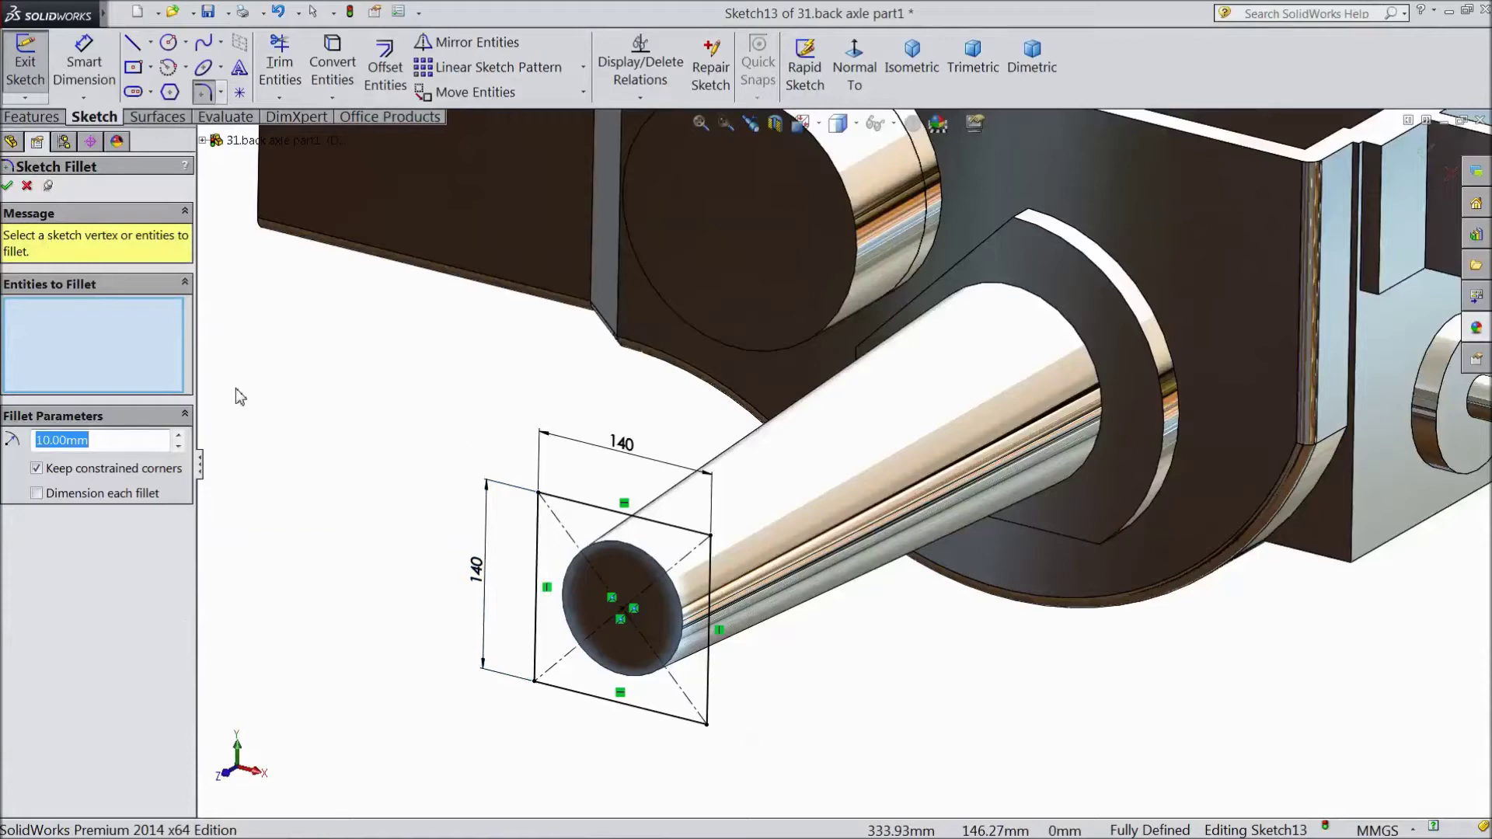
type("25")
left_click(539, 495)
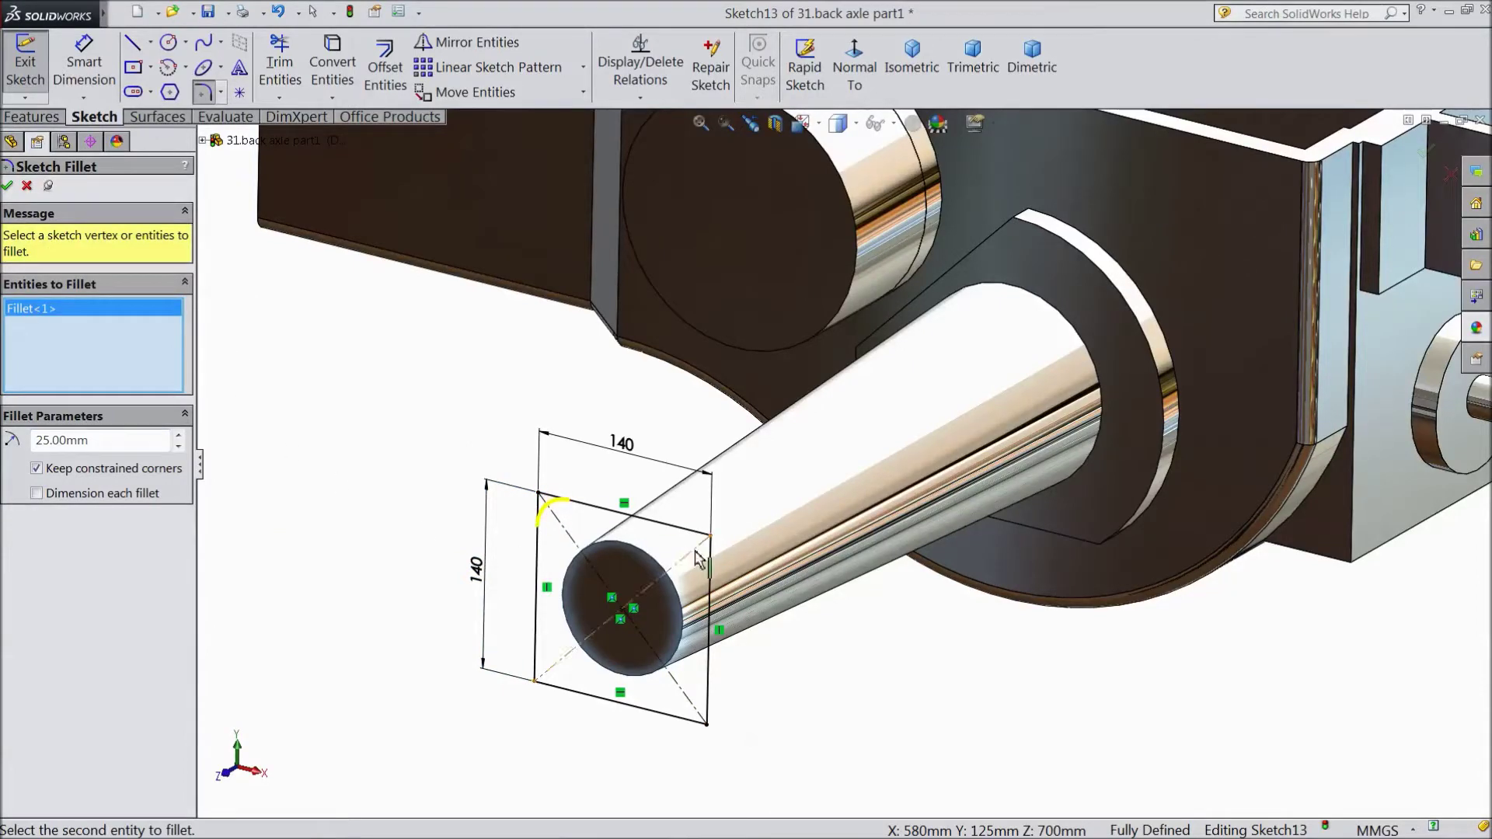
left_click(710, 536)
left_click(707, 725)
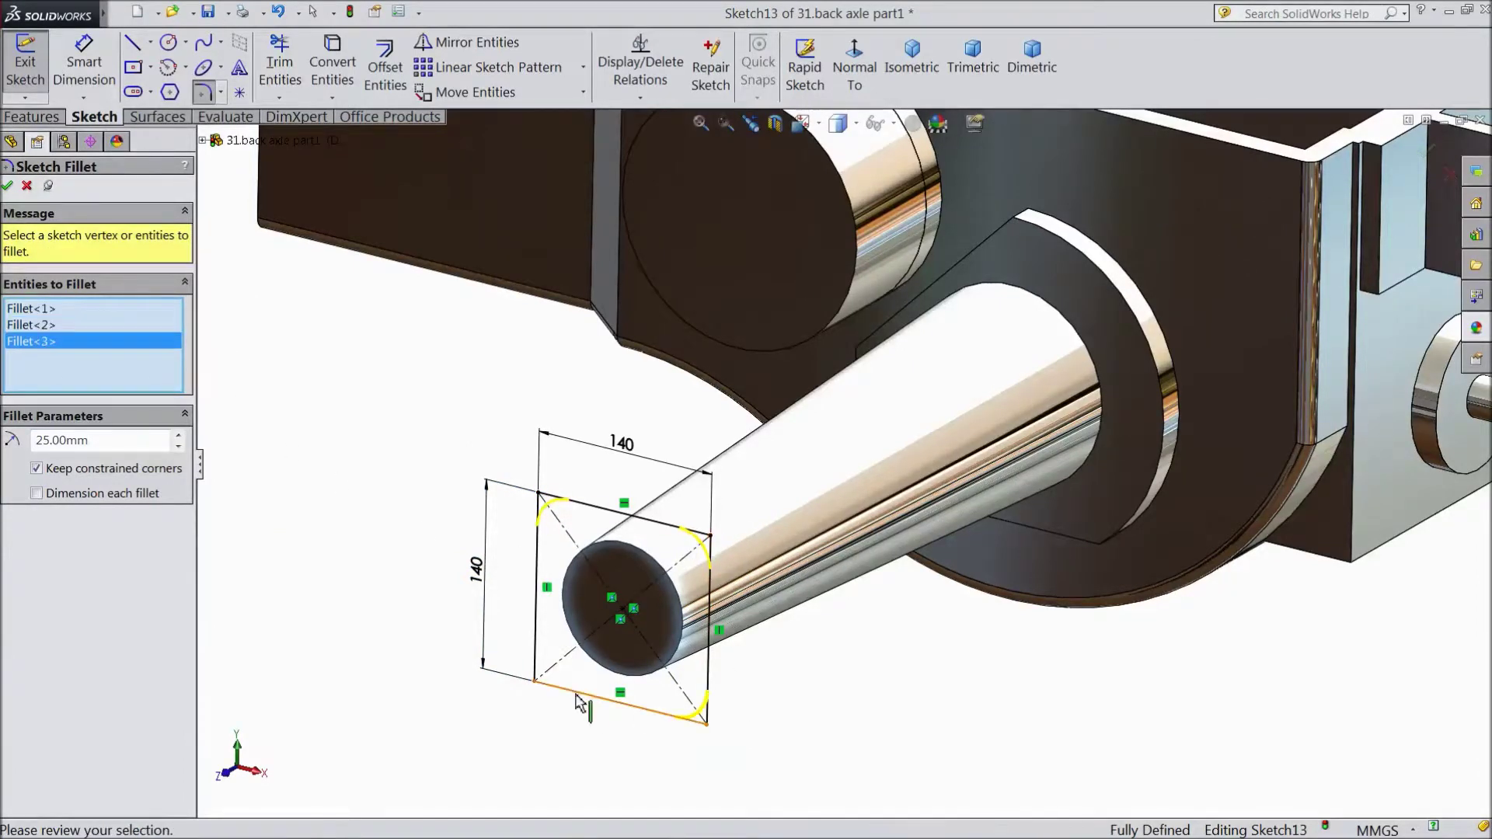
left_click(535, 680)
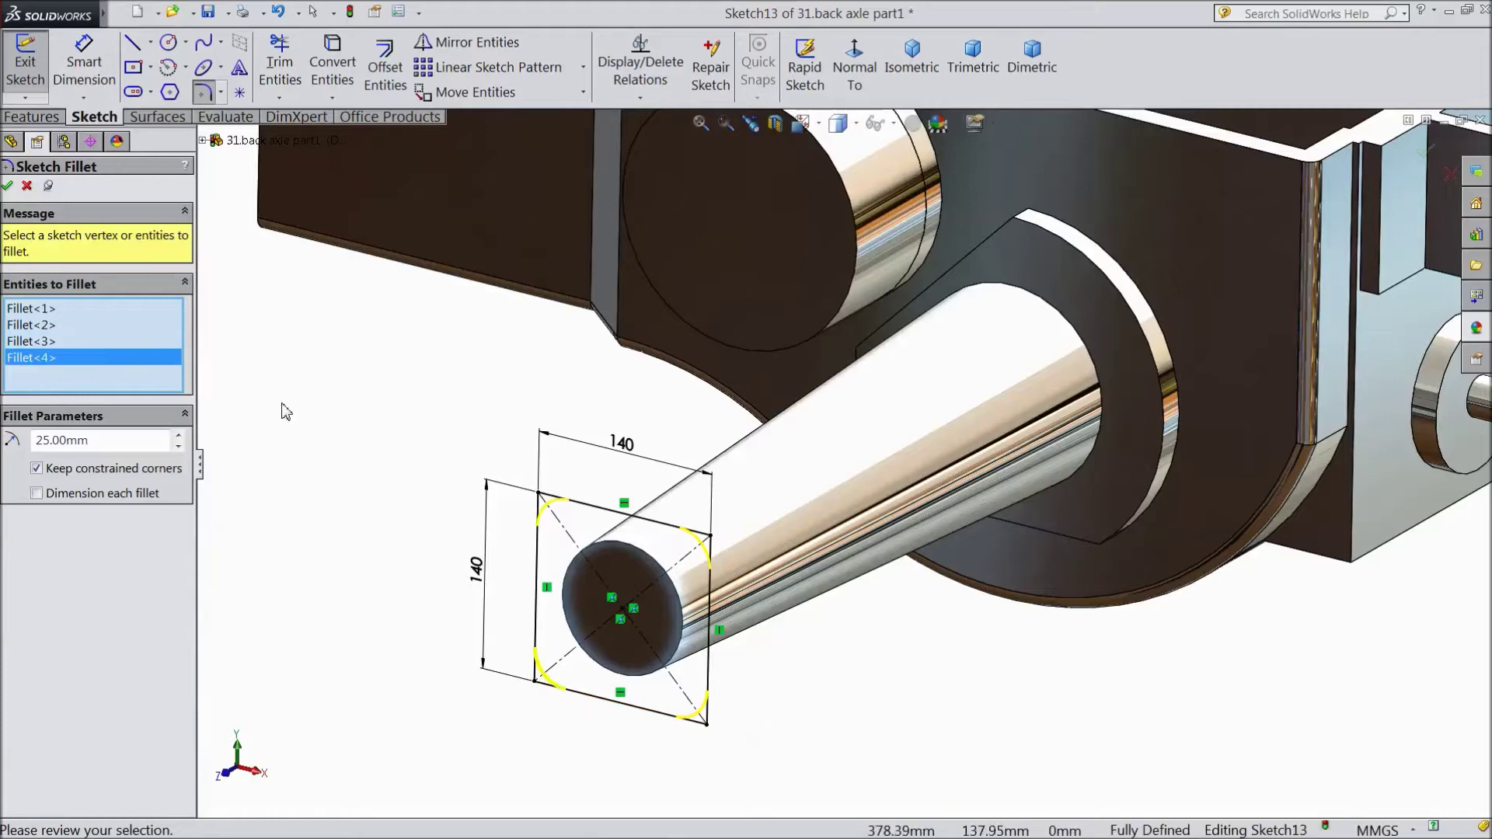
left_click(8, 186)
left_click(8, 185)
Extrude the rounded square 40 mm outward from the tapered shaft's end as a blind boss.
left_click(31, 116)
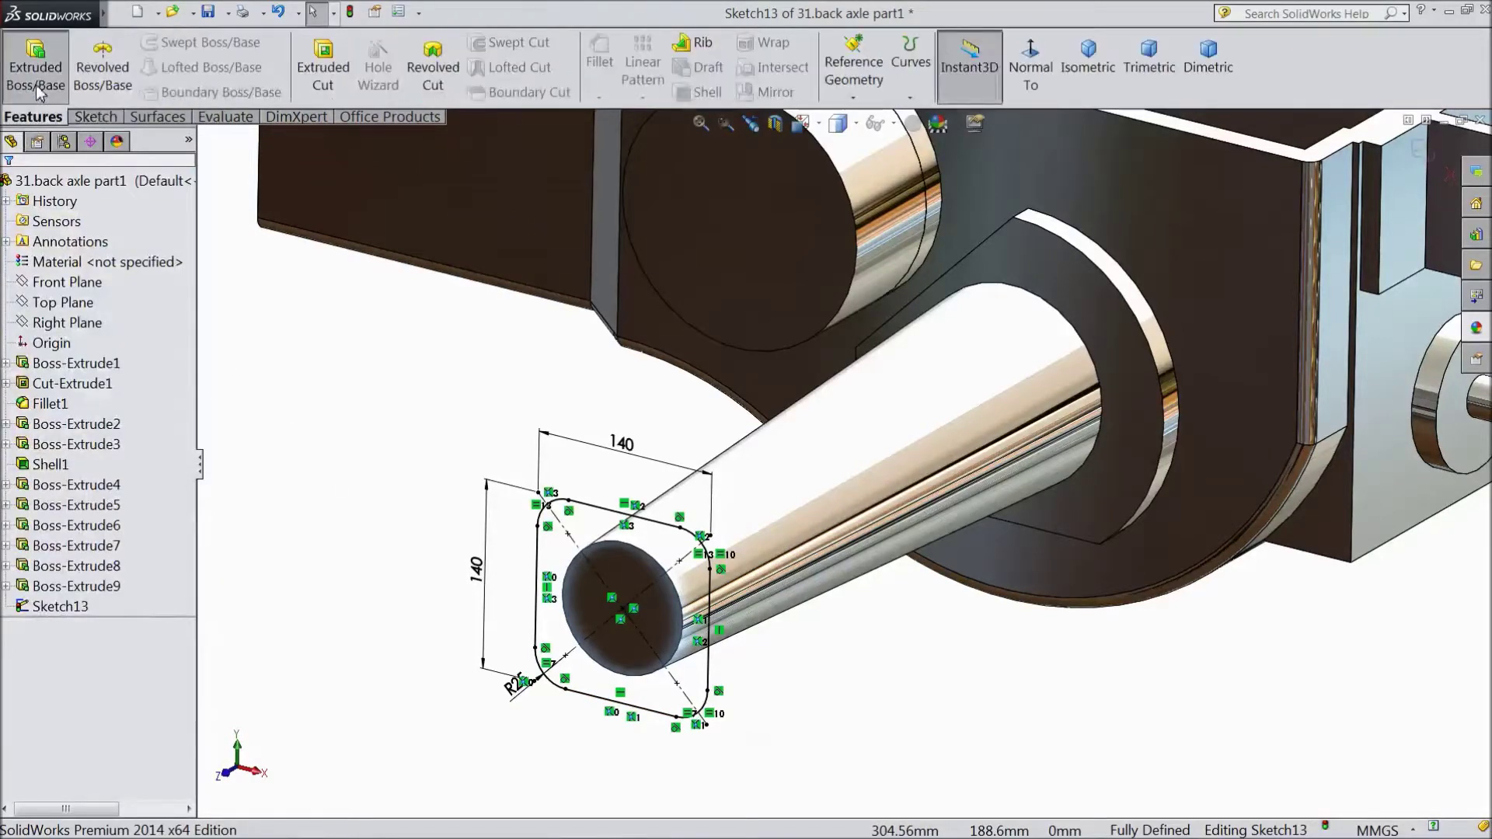
left_click(35, 66)
type("40")
key("Return")
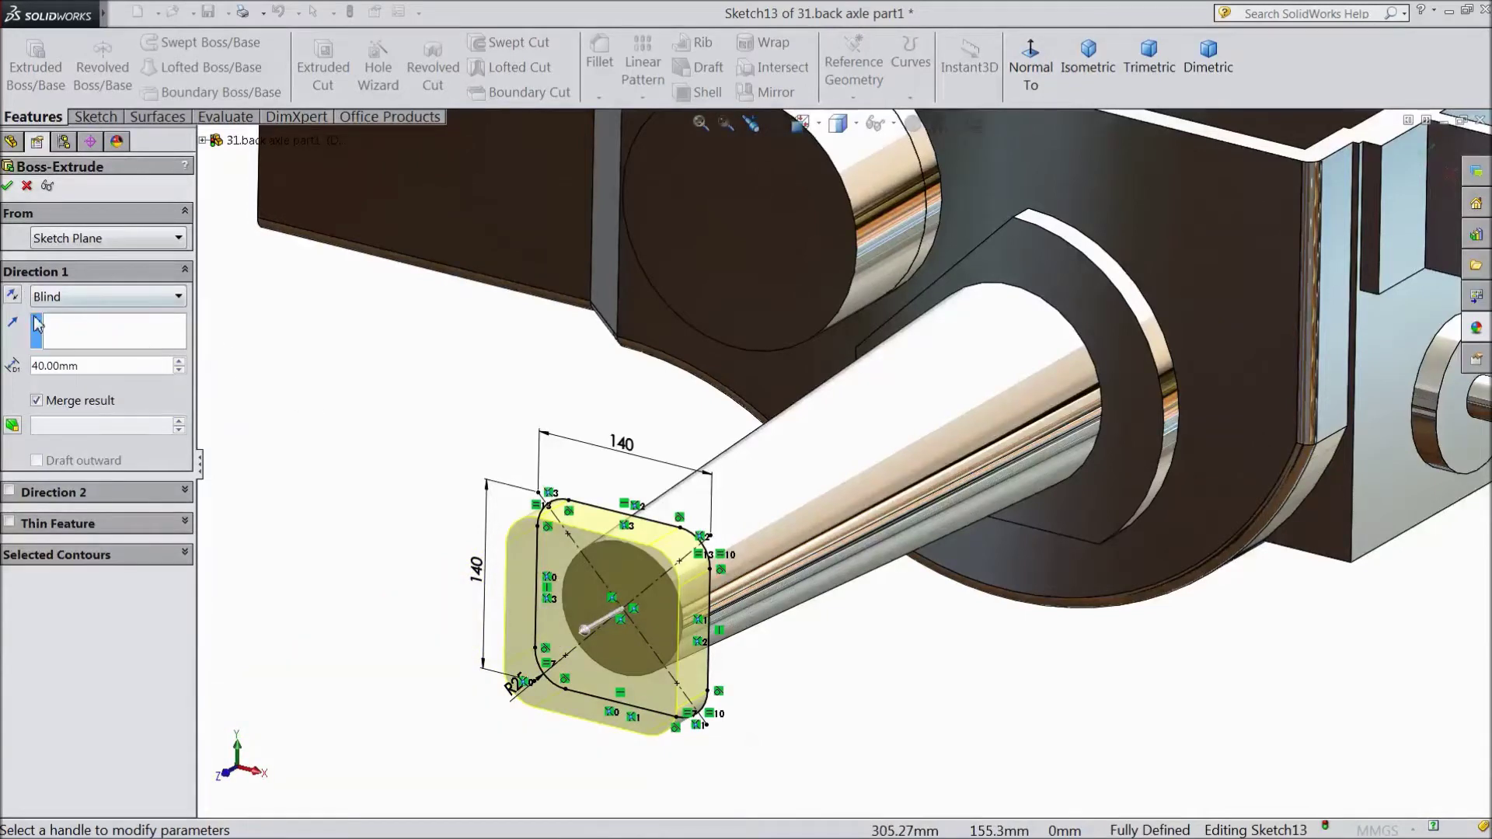
left_click(7, 186)
On the end block's flat side face, sketch a center rectangle about 435 by 130 mm, centred across the middle of the tapered shaft.
middle_click_drag(340, 513, 860, 327)
left_click(970, 203)
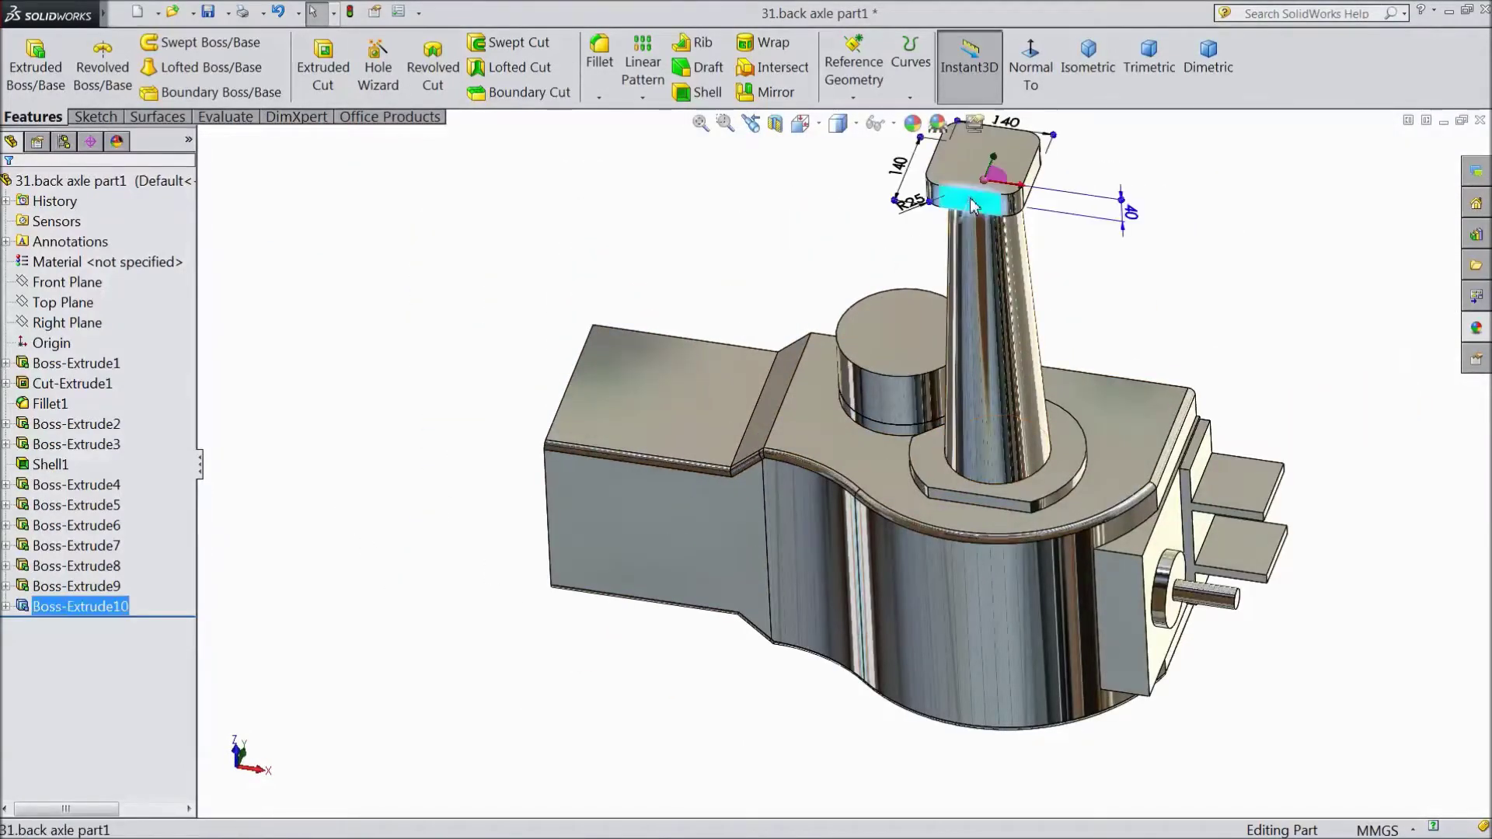
left_click(1036, 161)
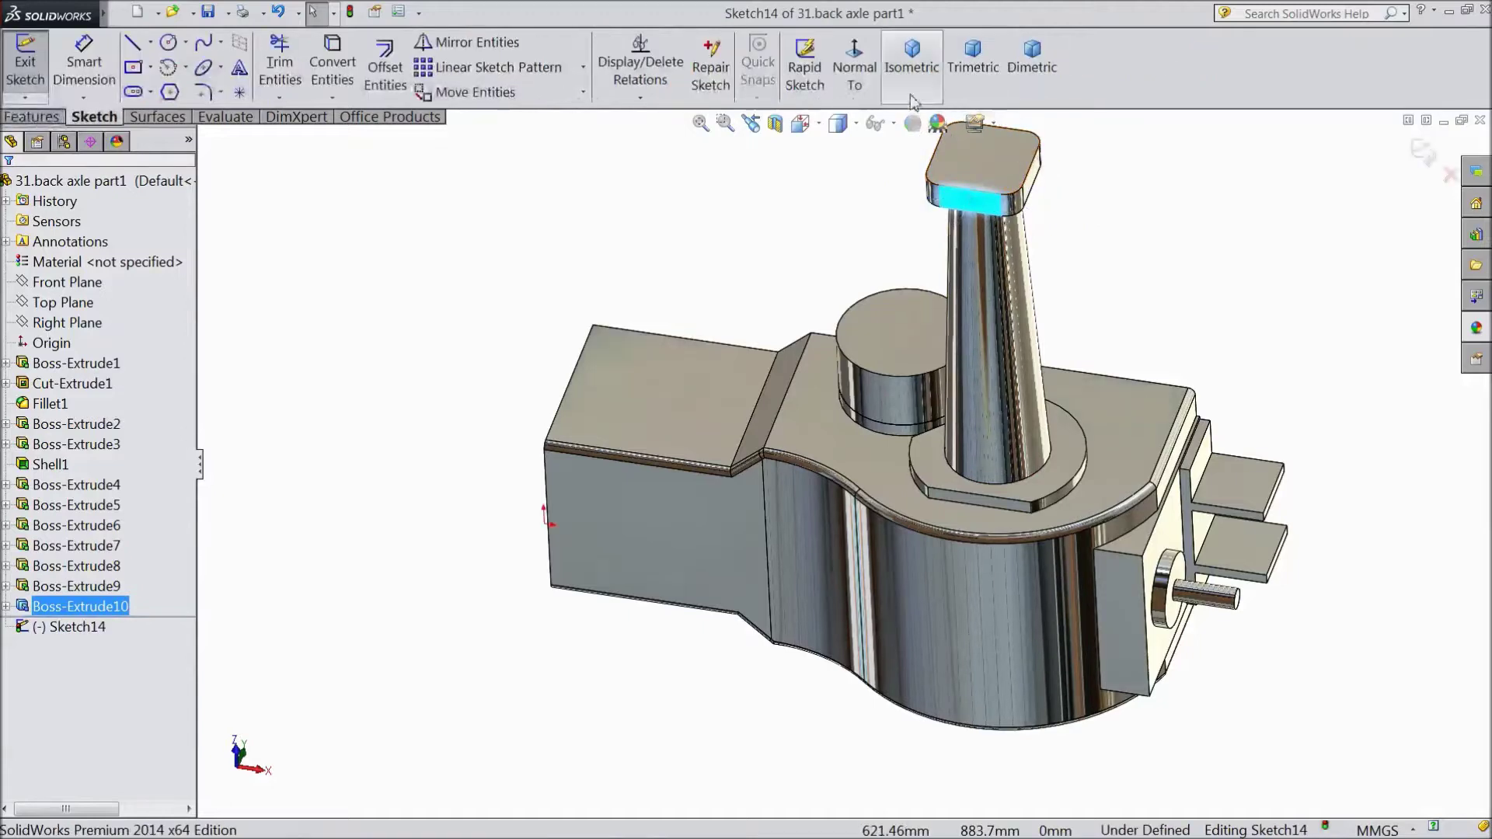
left_click(854, 76)
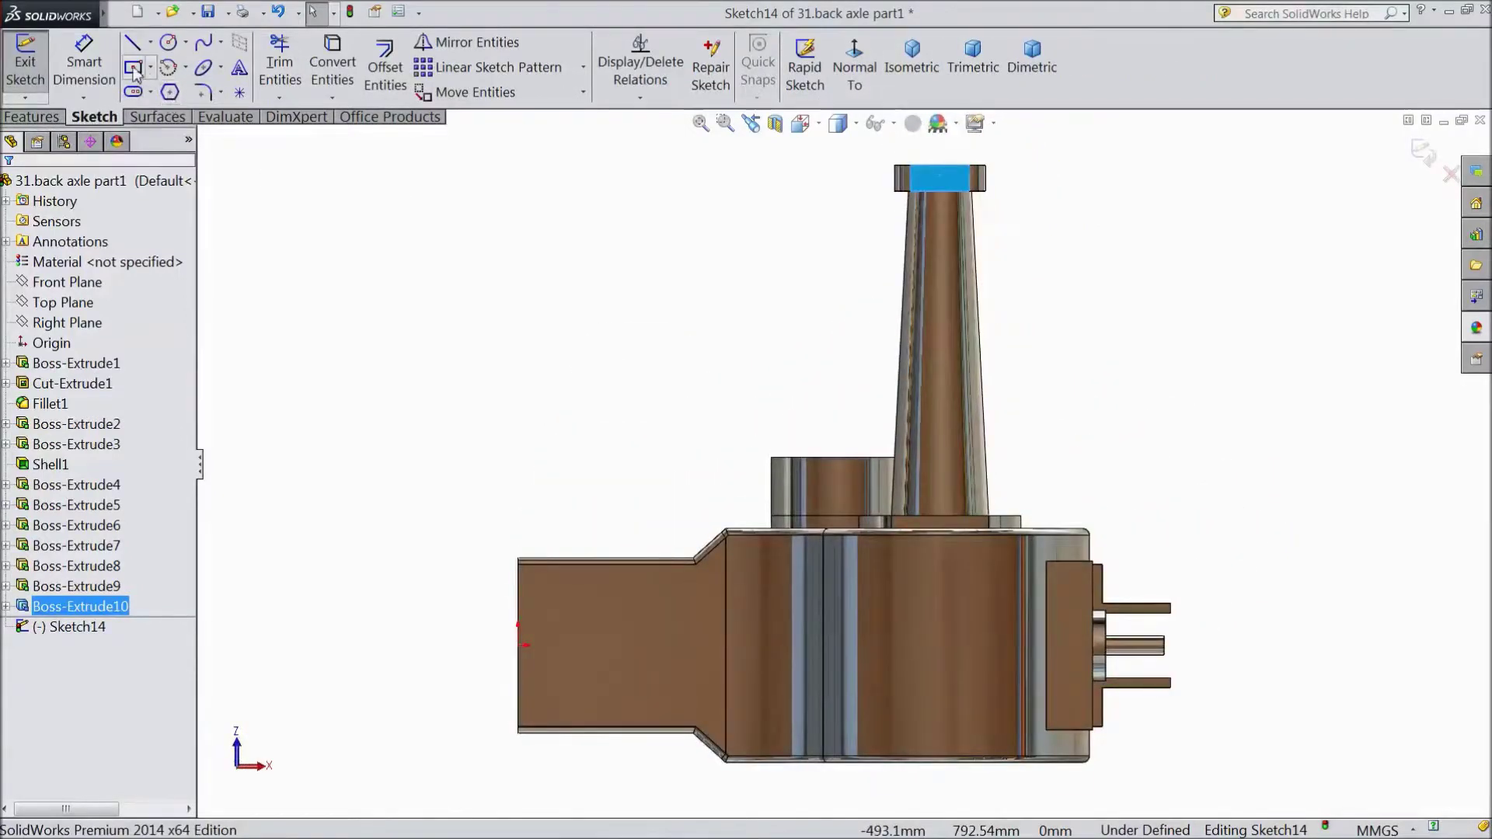
left_click(133, 68)
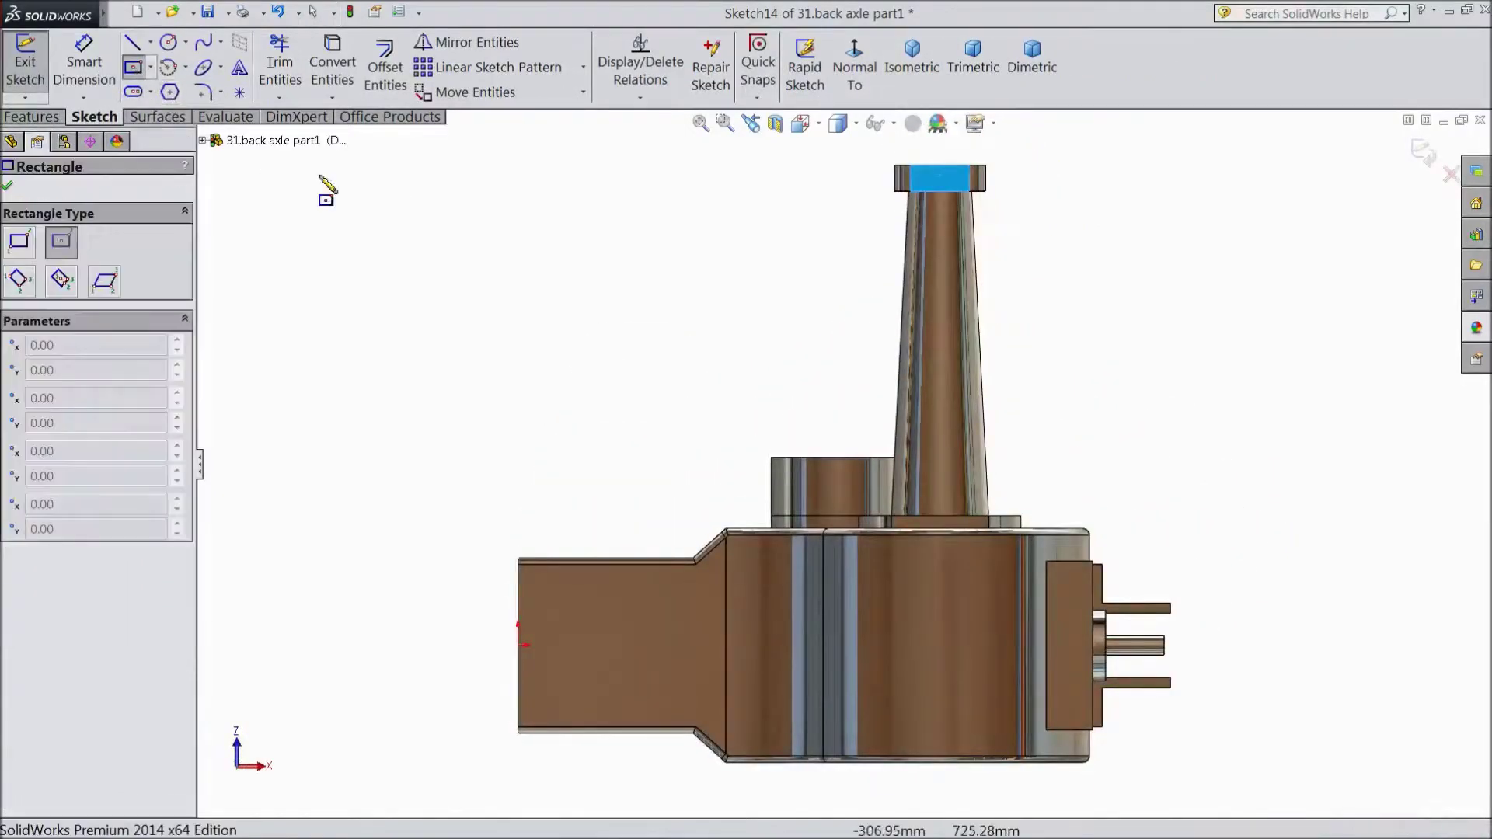
left_click(944, 343)
left_click(802, 302)
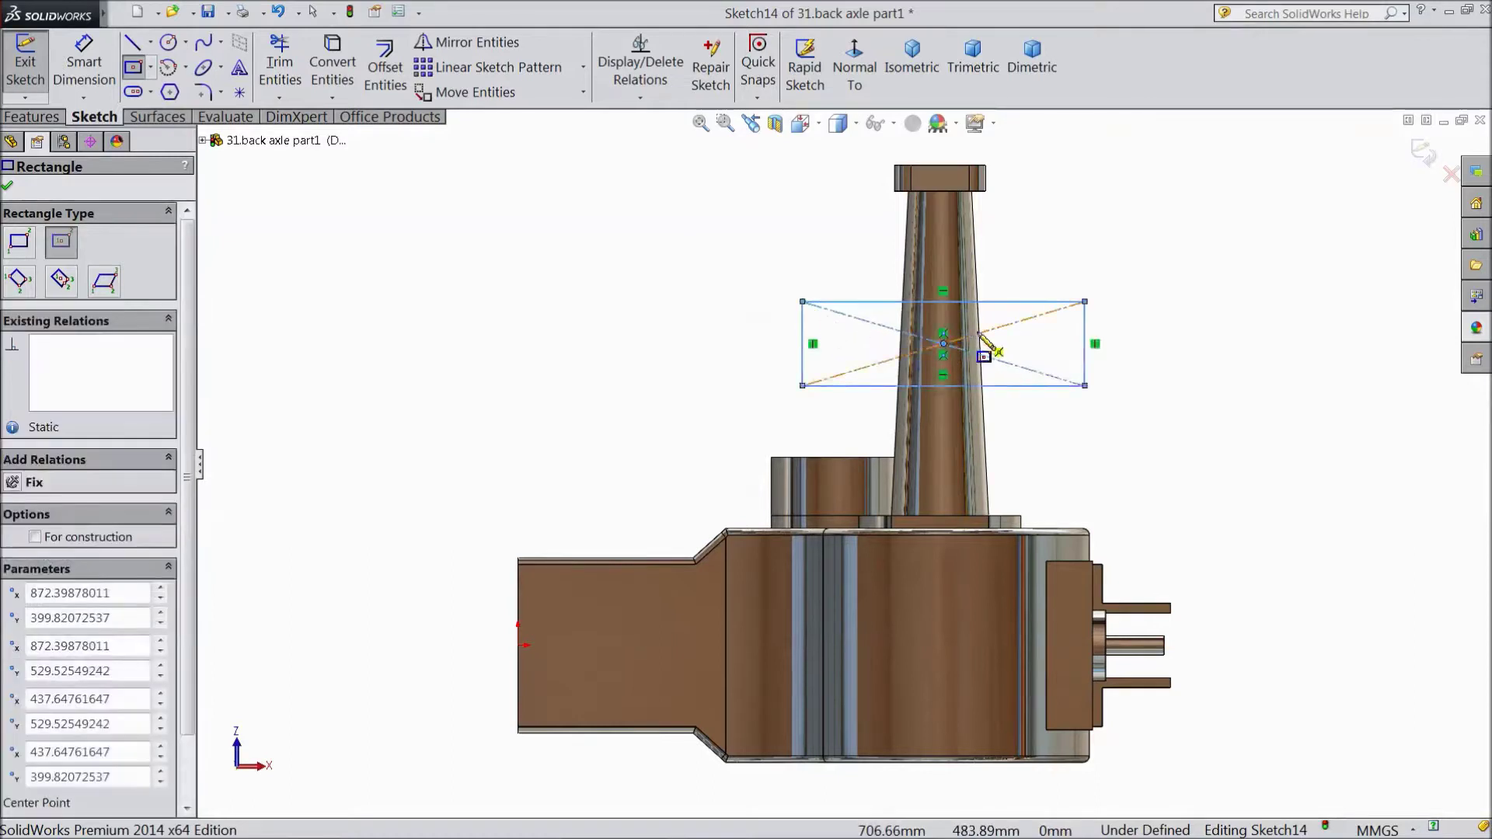
Dimension the center rectangle on the tapered shaft to 60 mm high and 190 mm wide.
scroll(925, 428, "down", 3)
left_click(84, 70)
left_click(695, 389)
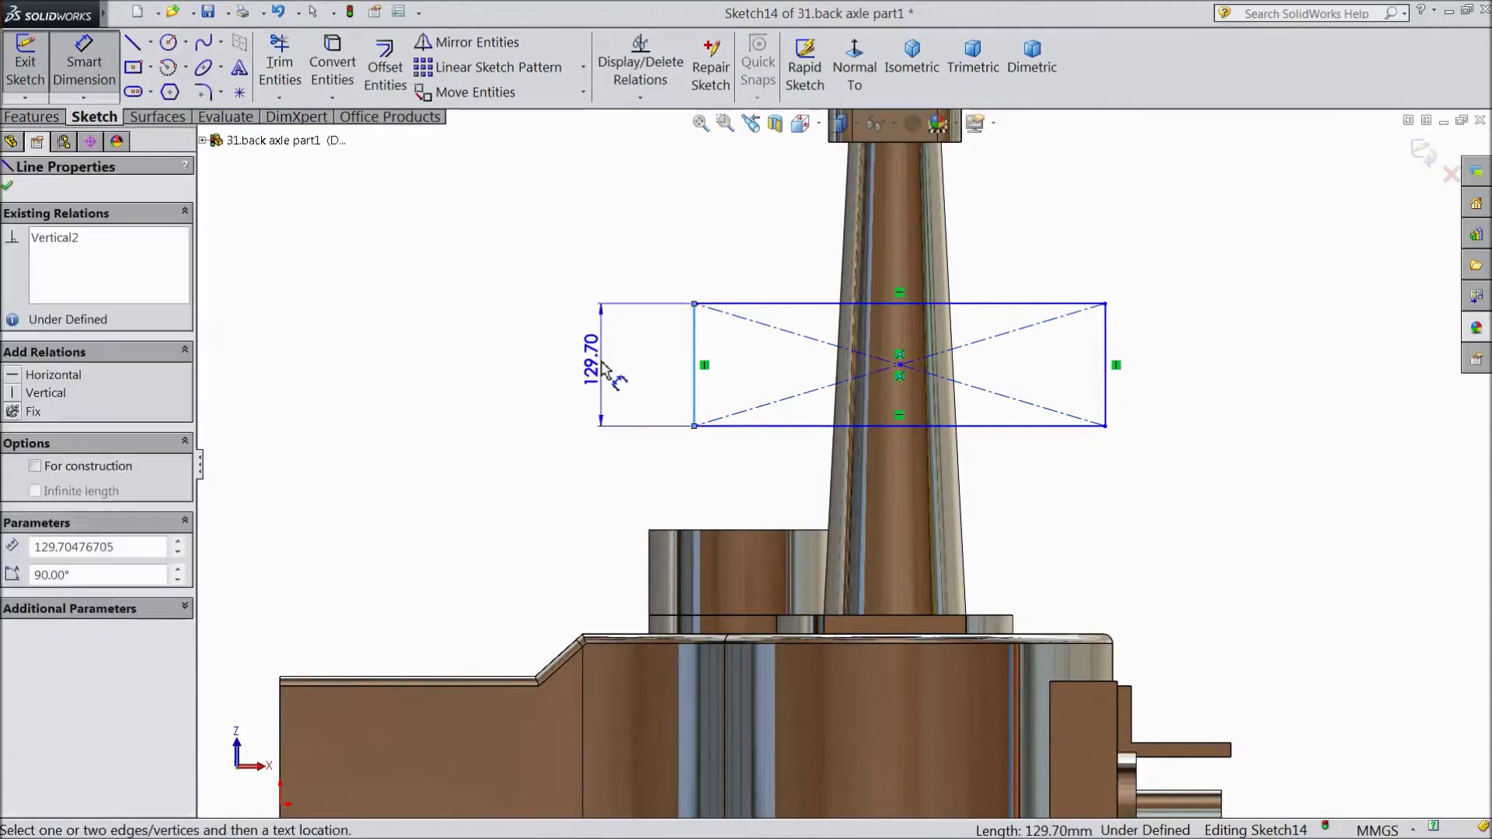
left_click(606, 372)
type("60")
left_click(521, 343)
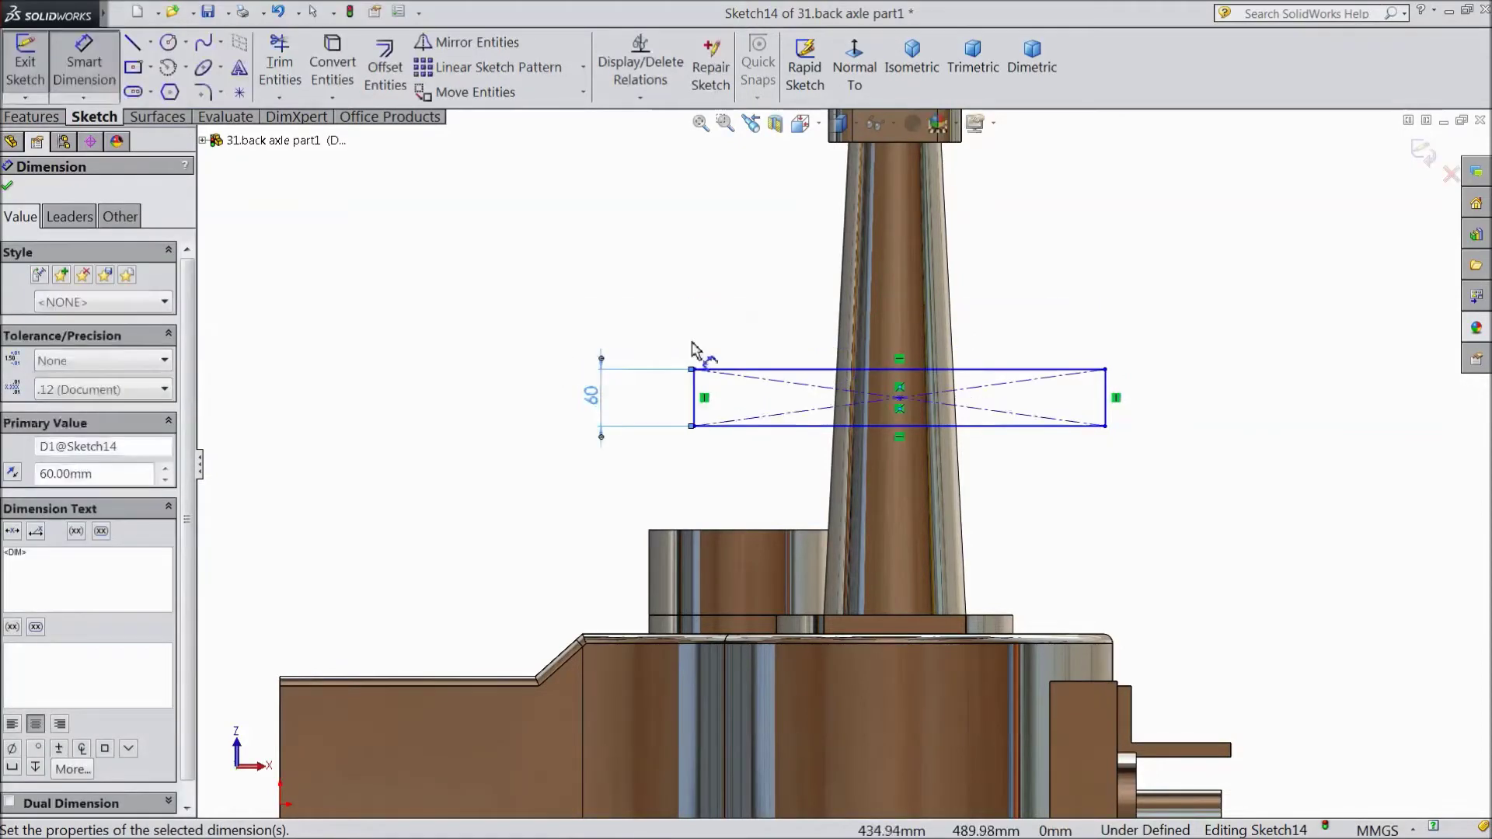
left_click(769, 370)
left_click(783, 314)
type("1")
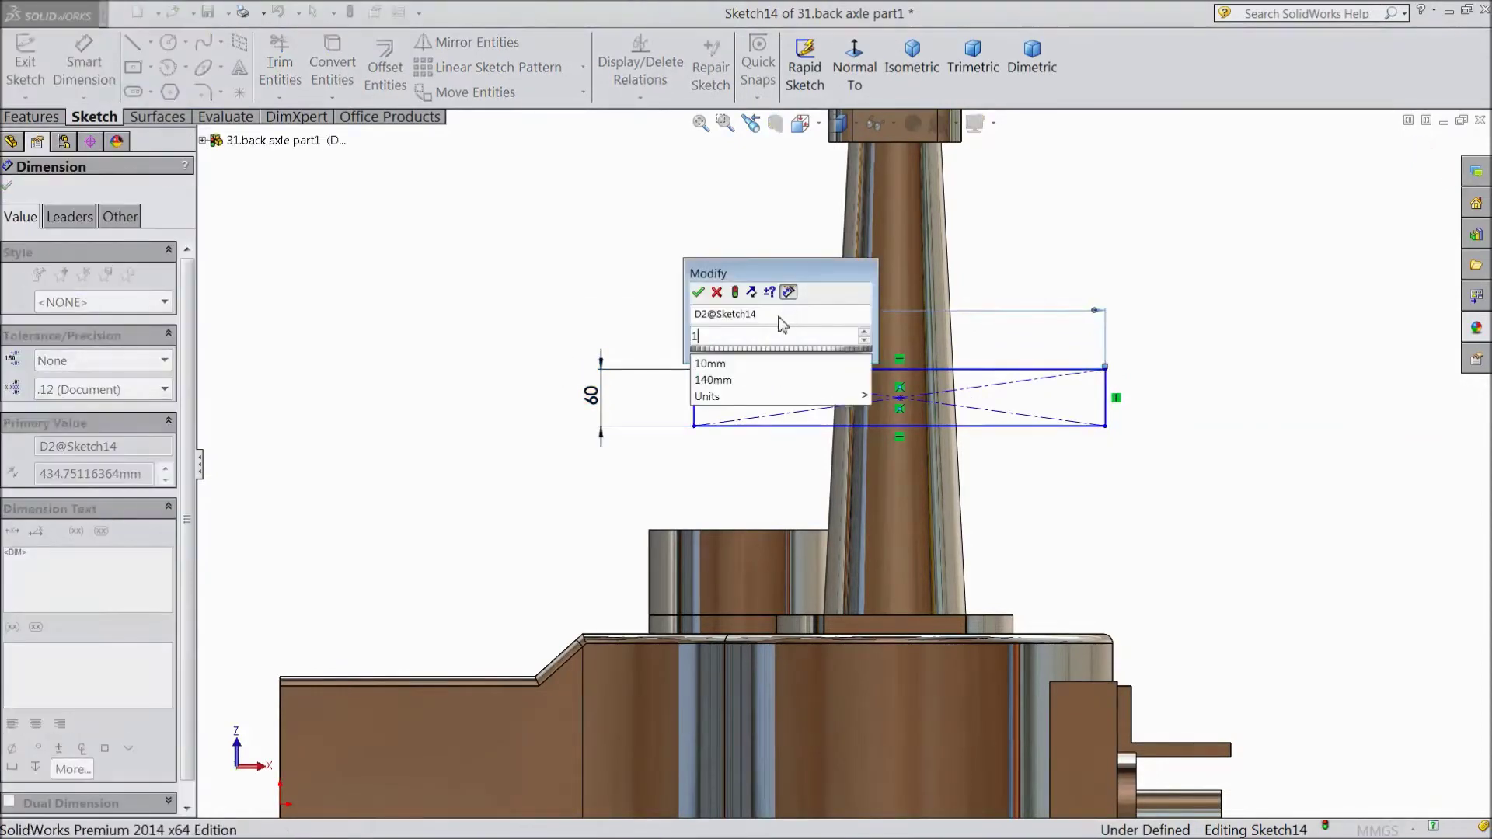
type("90")
left_click(698, 292)
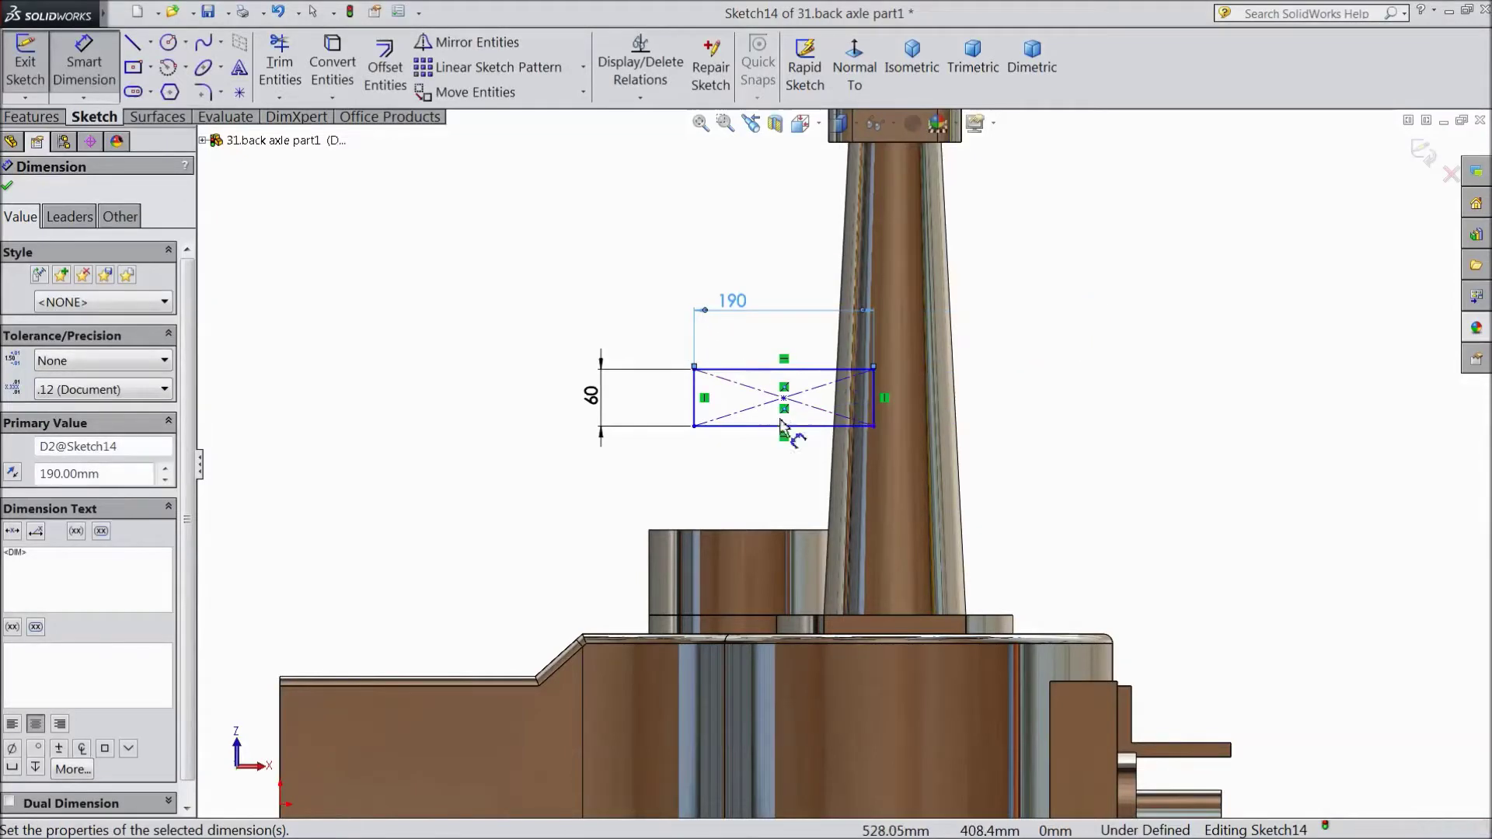
Dimension the distance from the rectangle's lower edge to the tapered shaft's base edge as 220 mm.
left_click(830, 426)
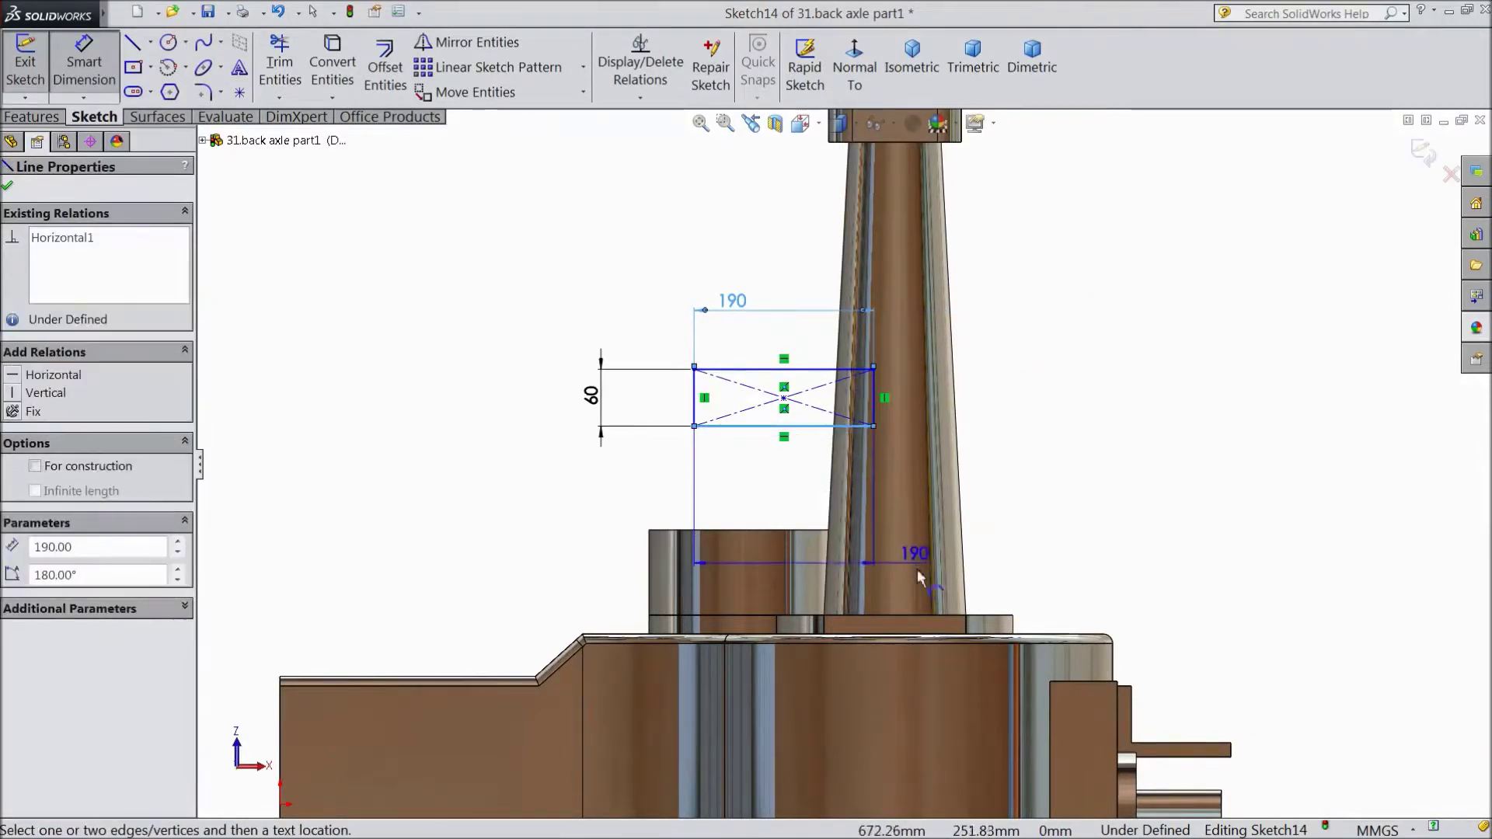
left_click(921, 616)
left_click(1157, 546)
type("220")
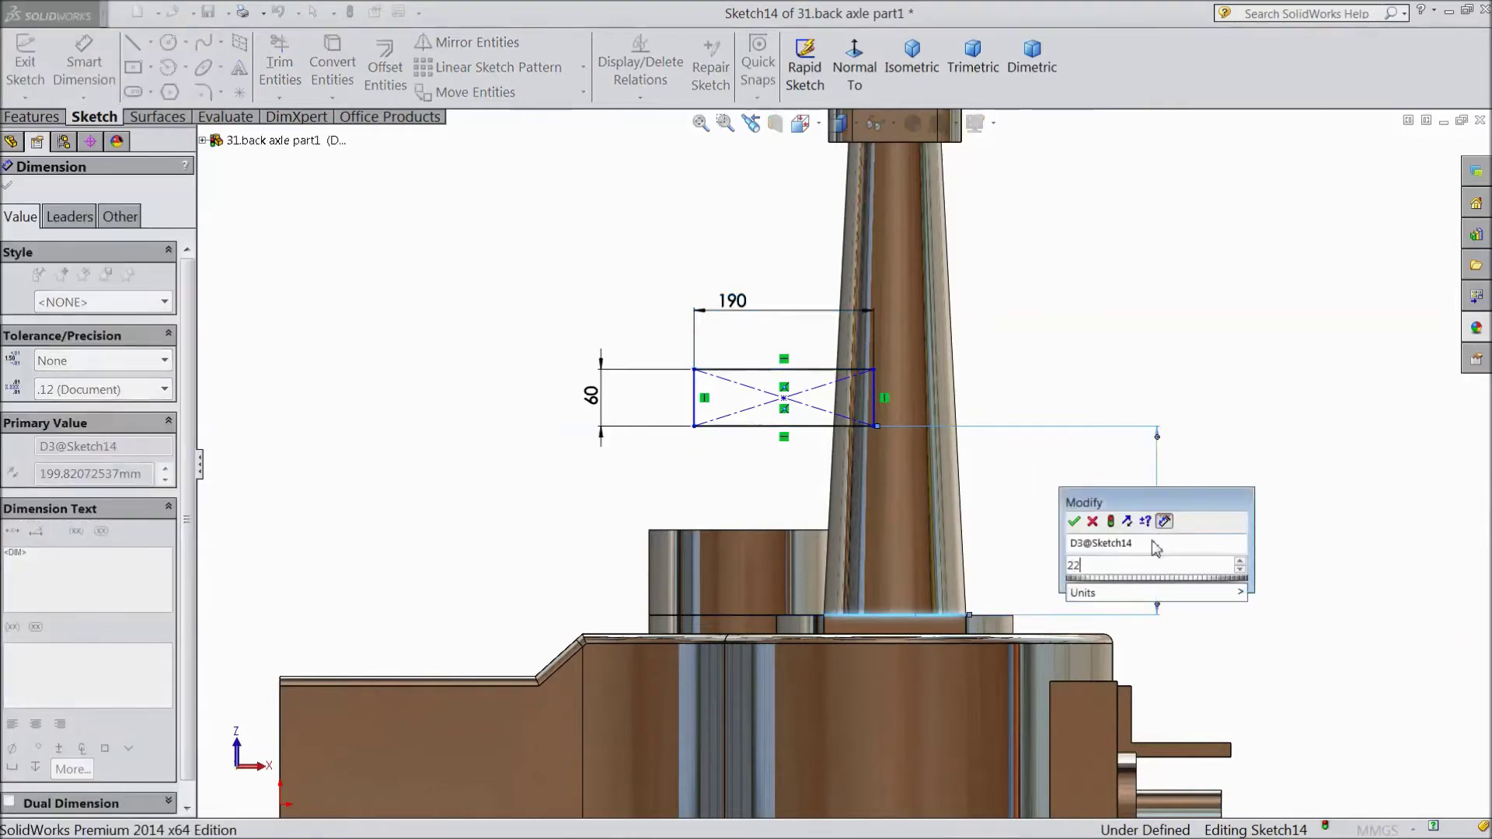
left_click(1074, 523)
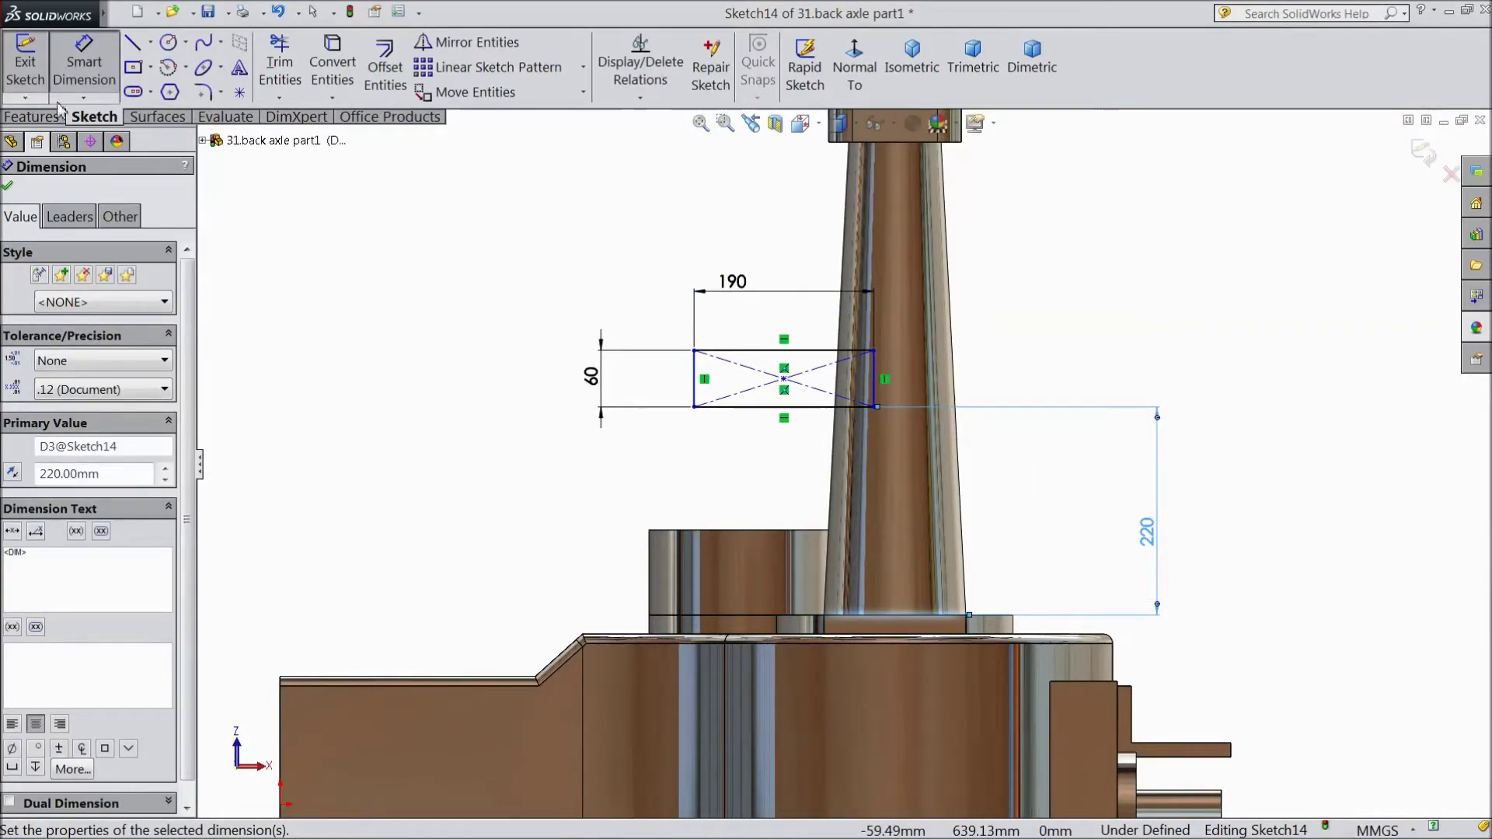
Draw a short vertical centerline downward from the midpoint of the tapered shaft's base edge.
left_click(150, 42)
left_click(167, 87)
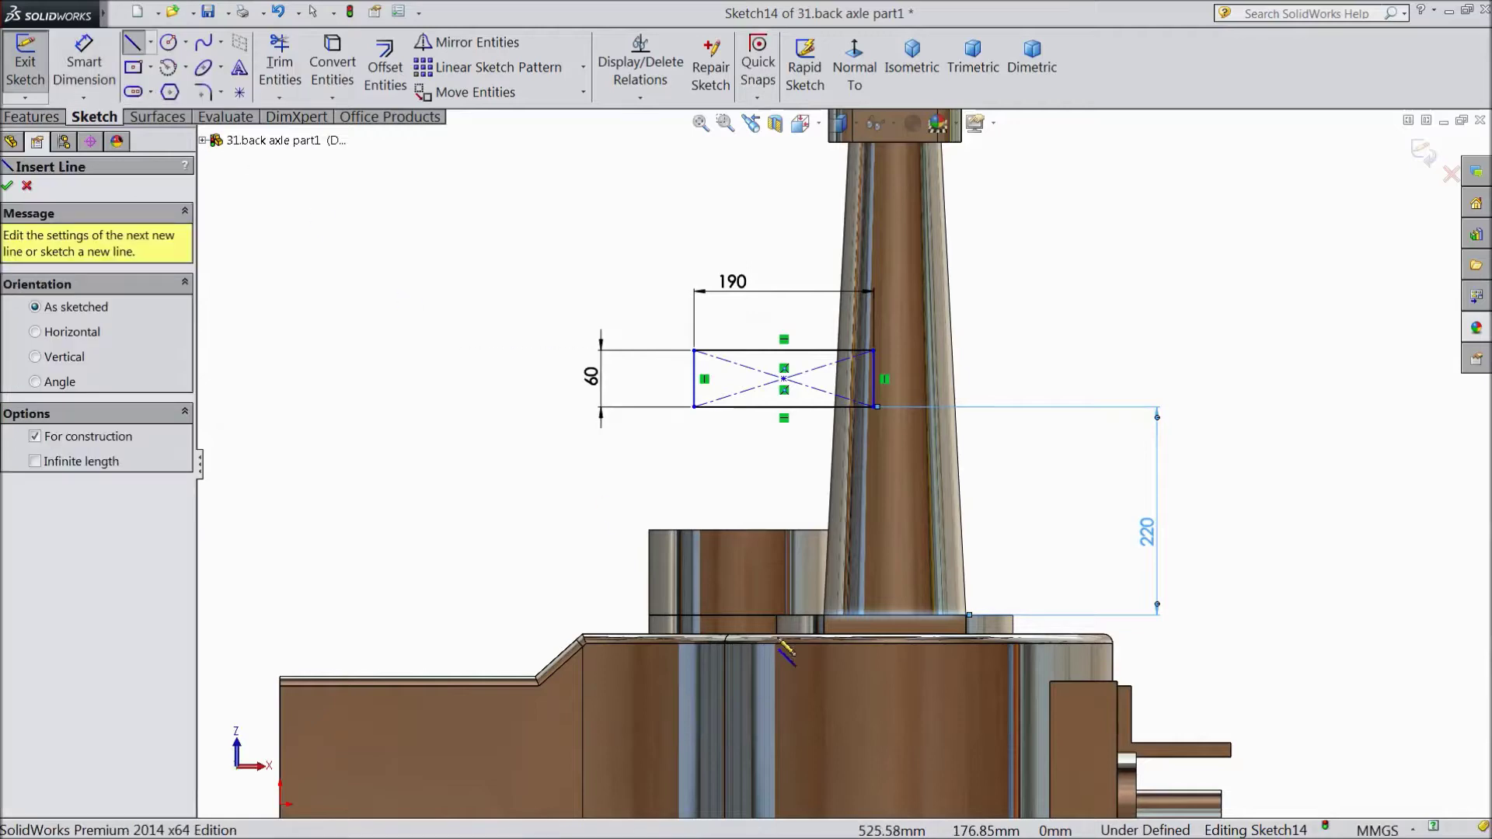
scroll(886, 665, "down", 2)
scroll(886, 665, "down", 2)
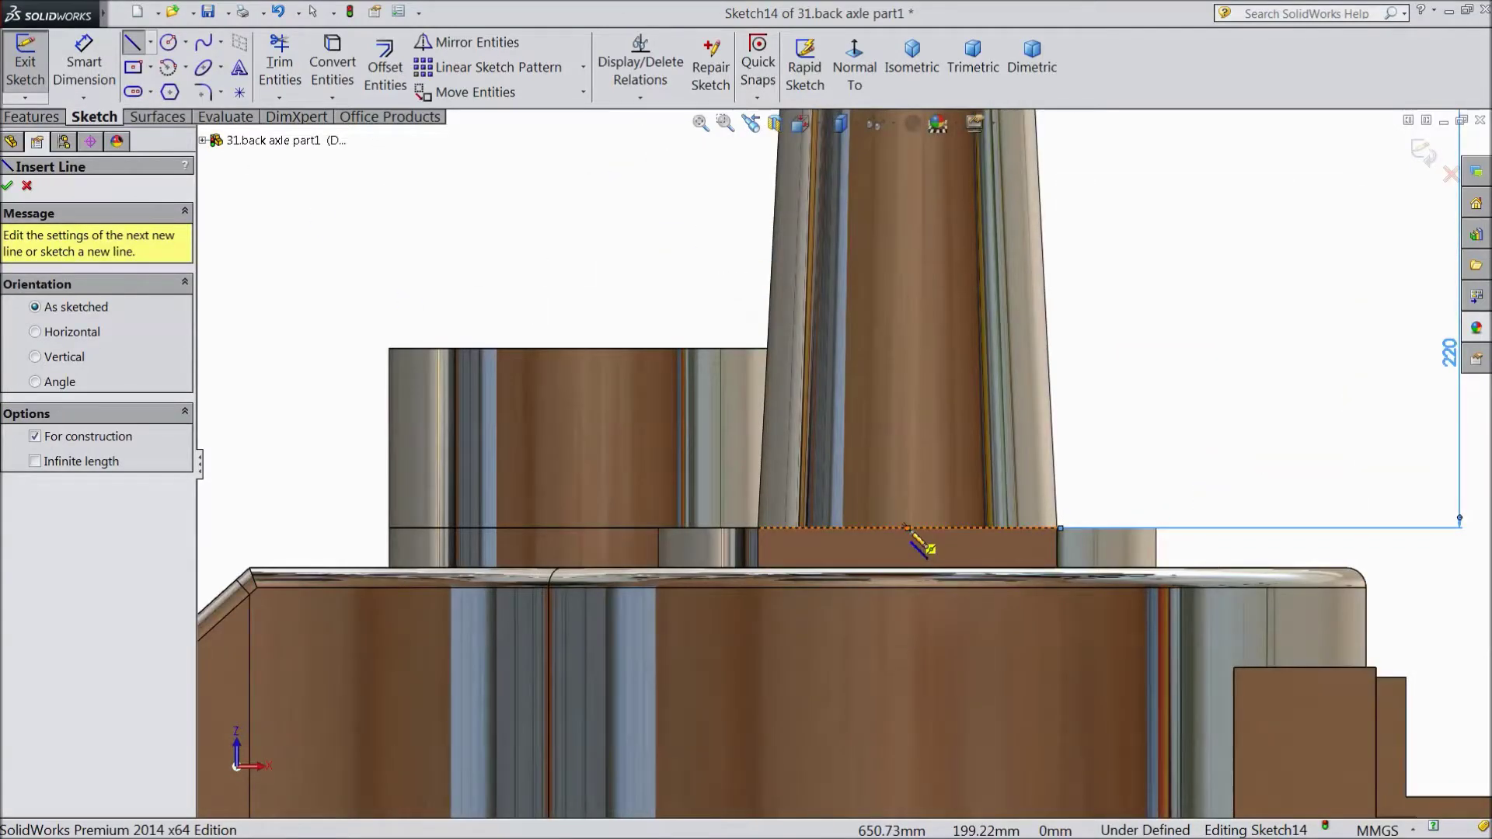
left_click(907, 528)
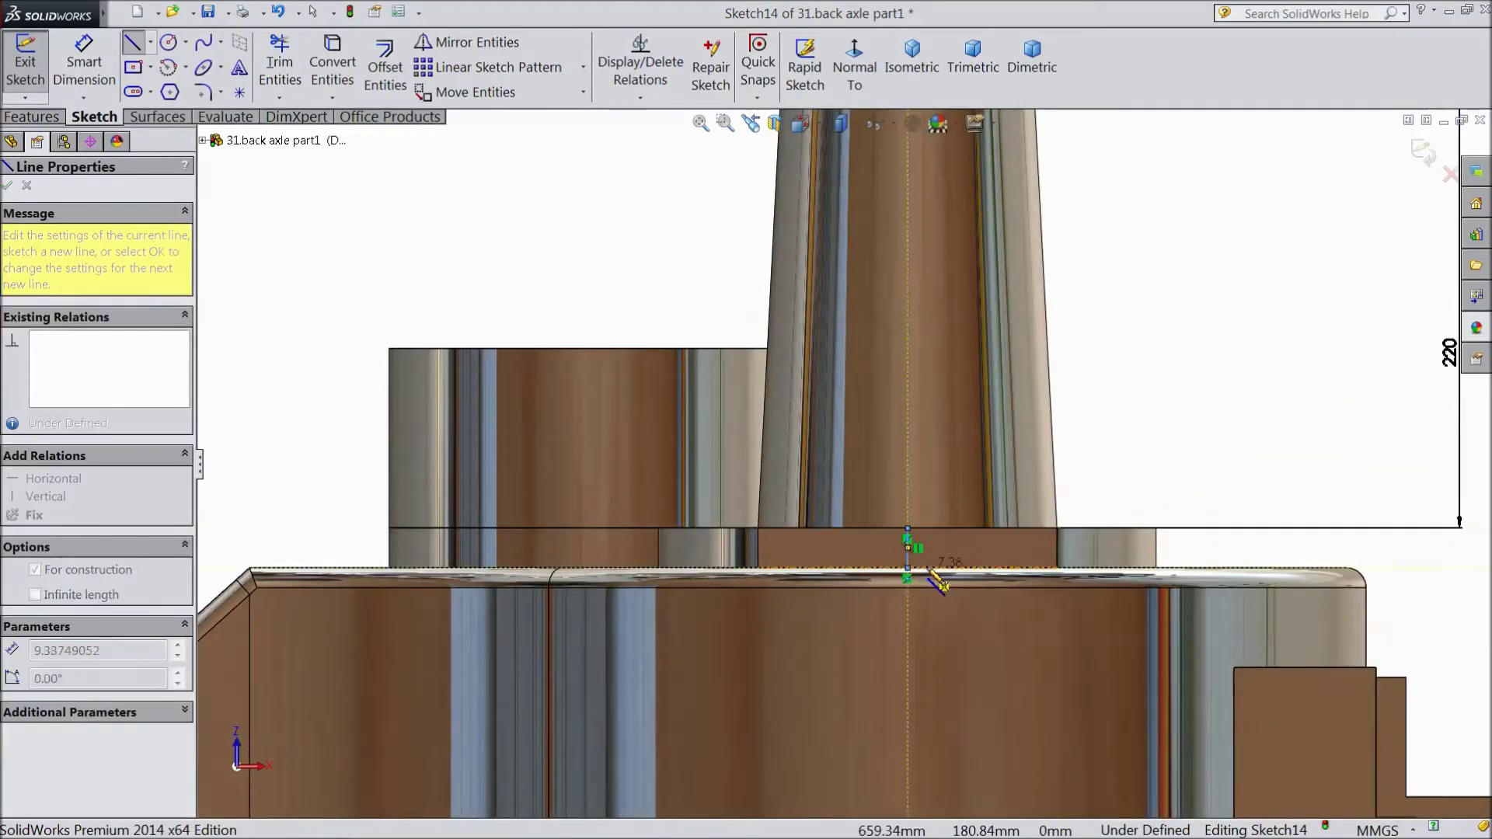
left_click(906, 576)
key("Escape")
Add a vertical relation between the rectangle's center point and the centerline's upper endpoint.
scroll(907, 567, "up", 3)
scroll(916, 466, "down", 1)
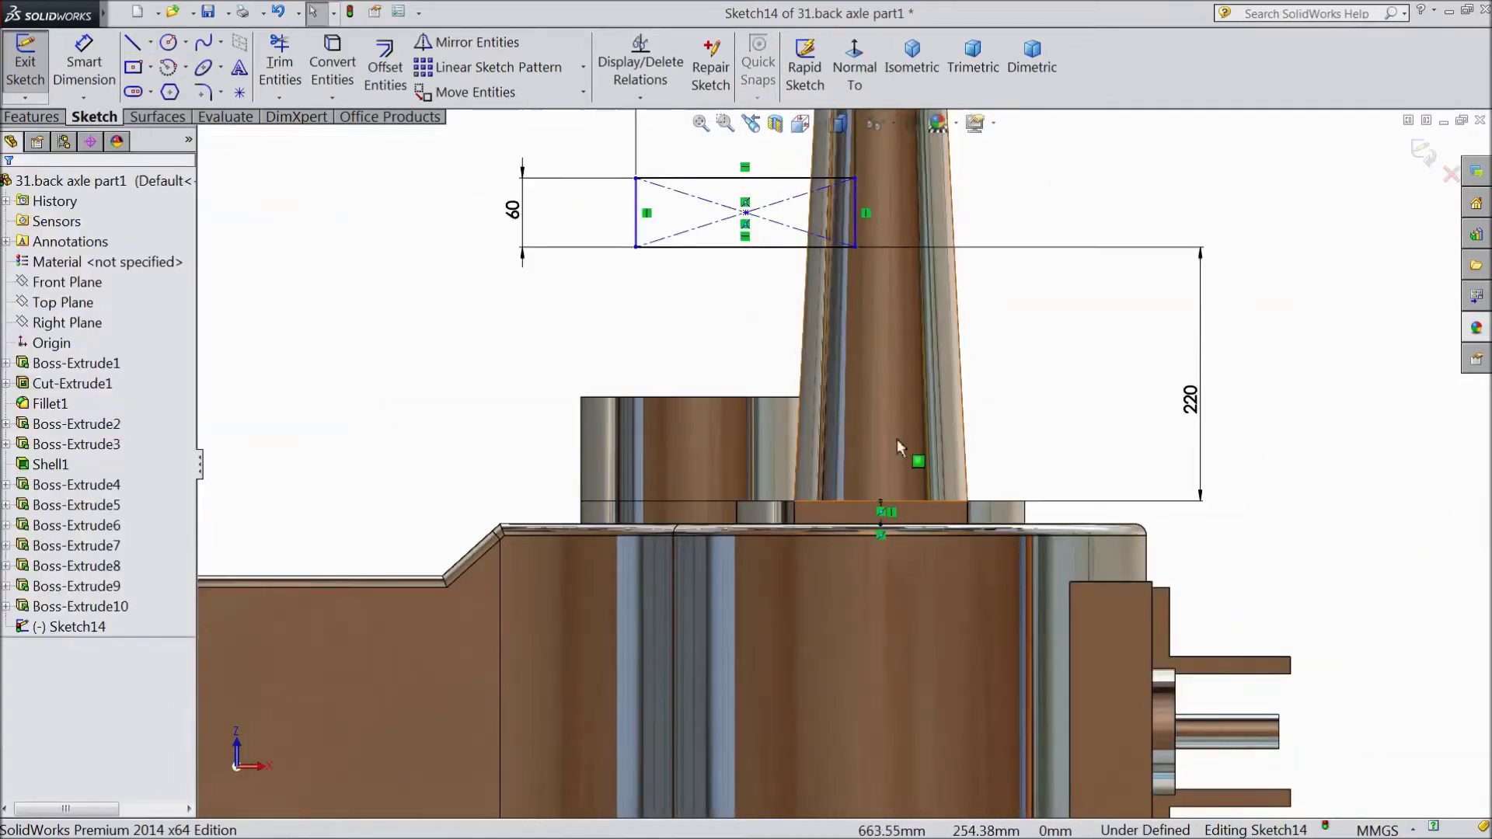
left_click(747, 216)
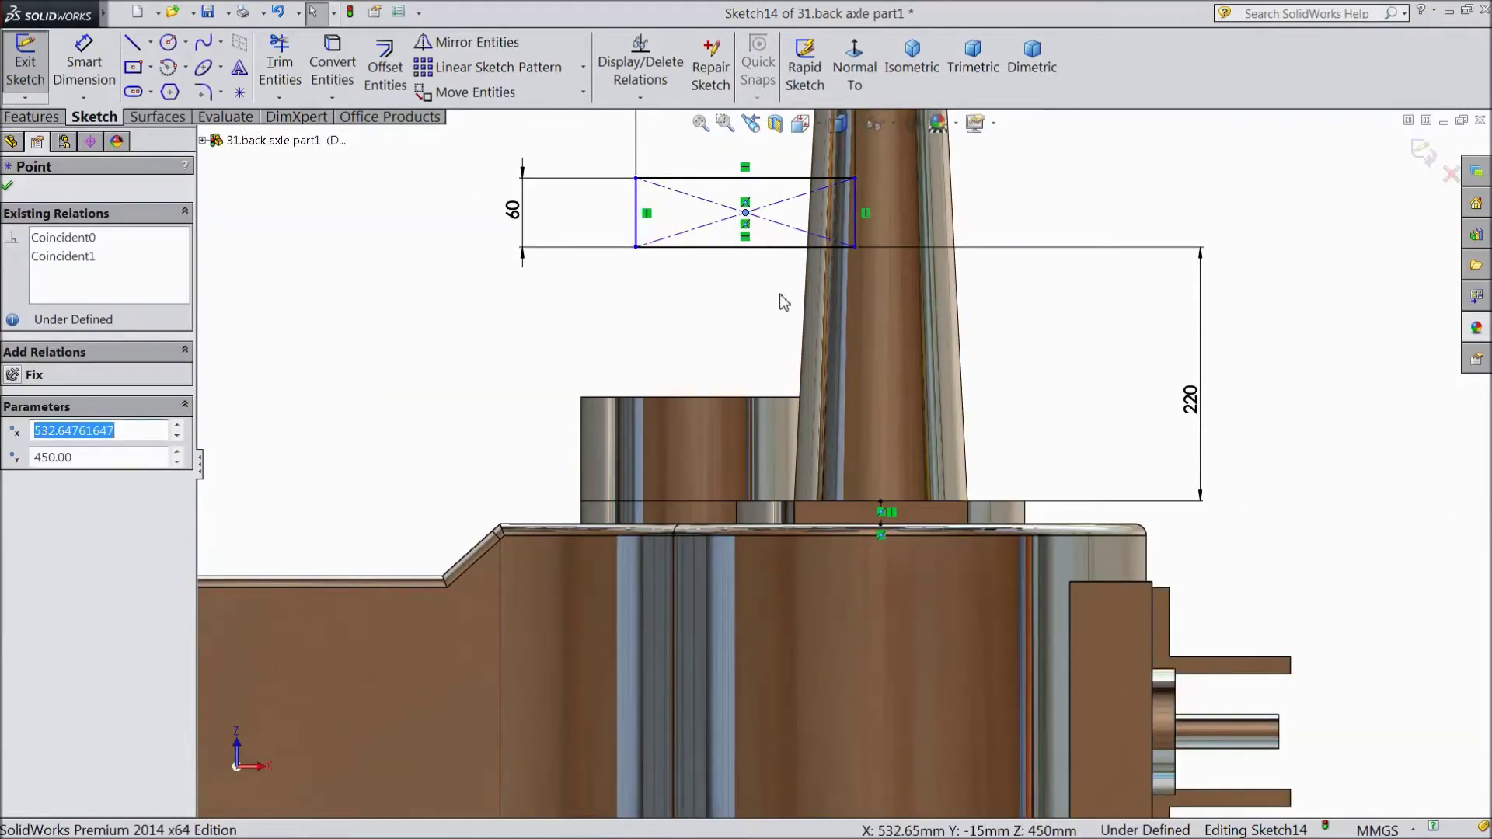
left_click(884, 512, "ctrl")
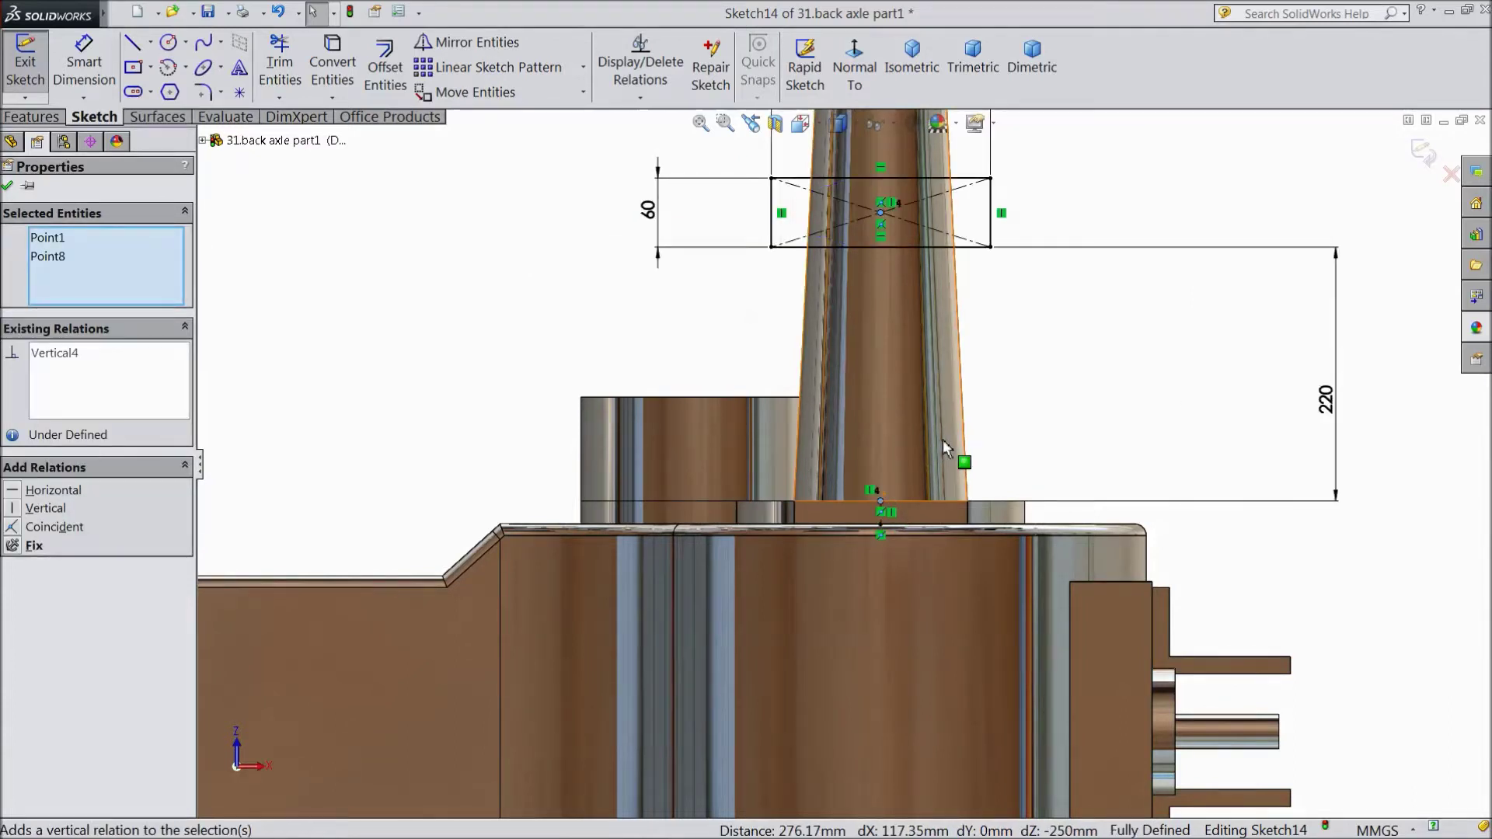
Extrude the rectangle 140 mm as a blind boss in the reversed direction through the shaft, with Merge result turned off.
left_click(33, 117)
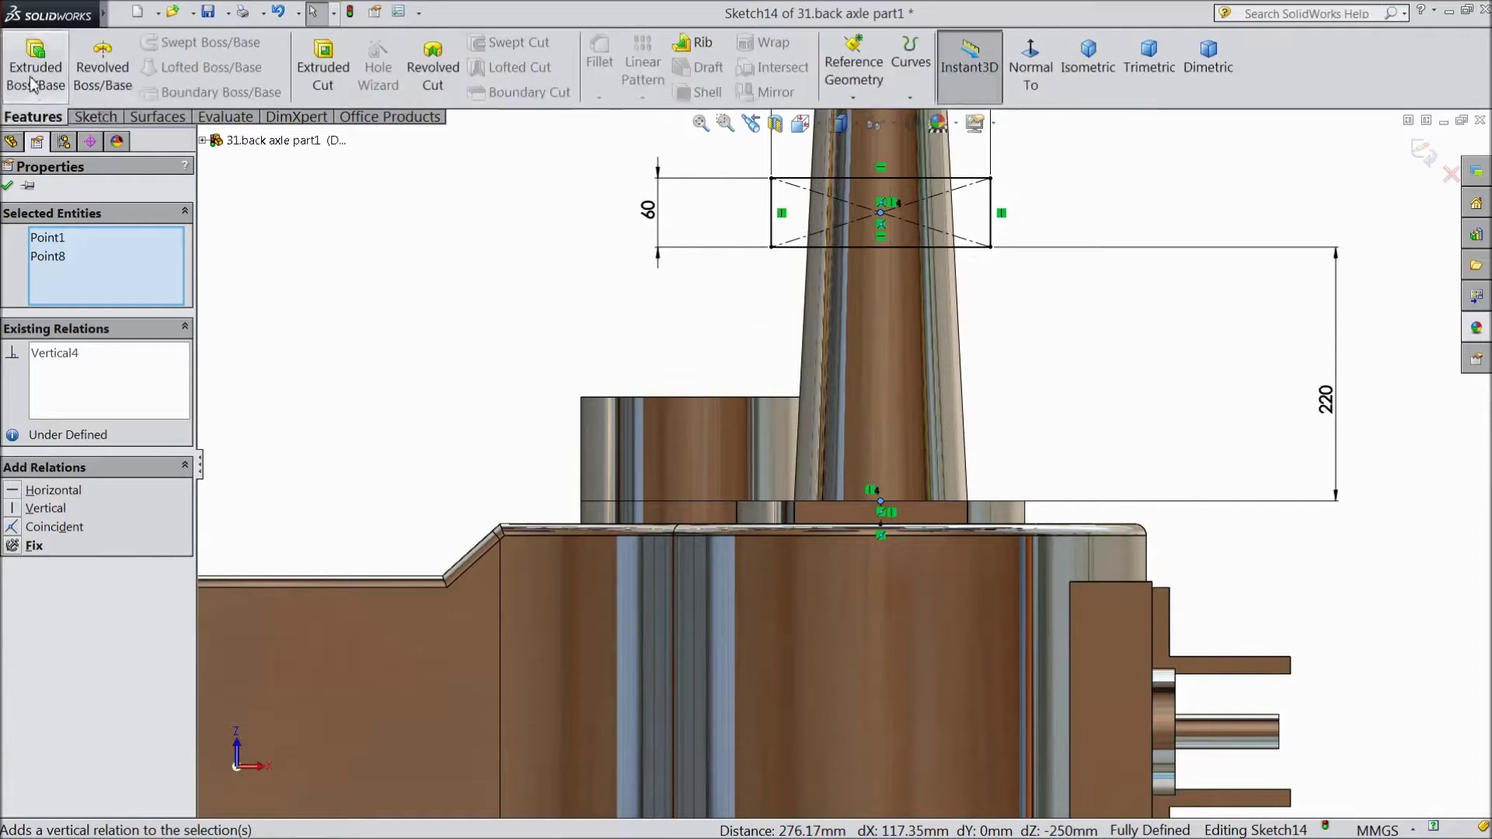
left_click(35, 66)
middle_click_drag(477, 303, 736, 384)
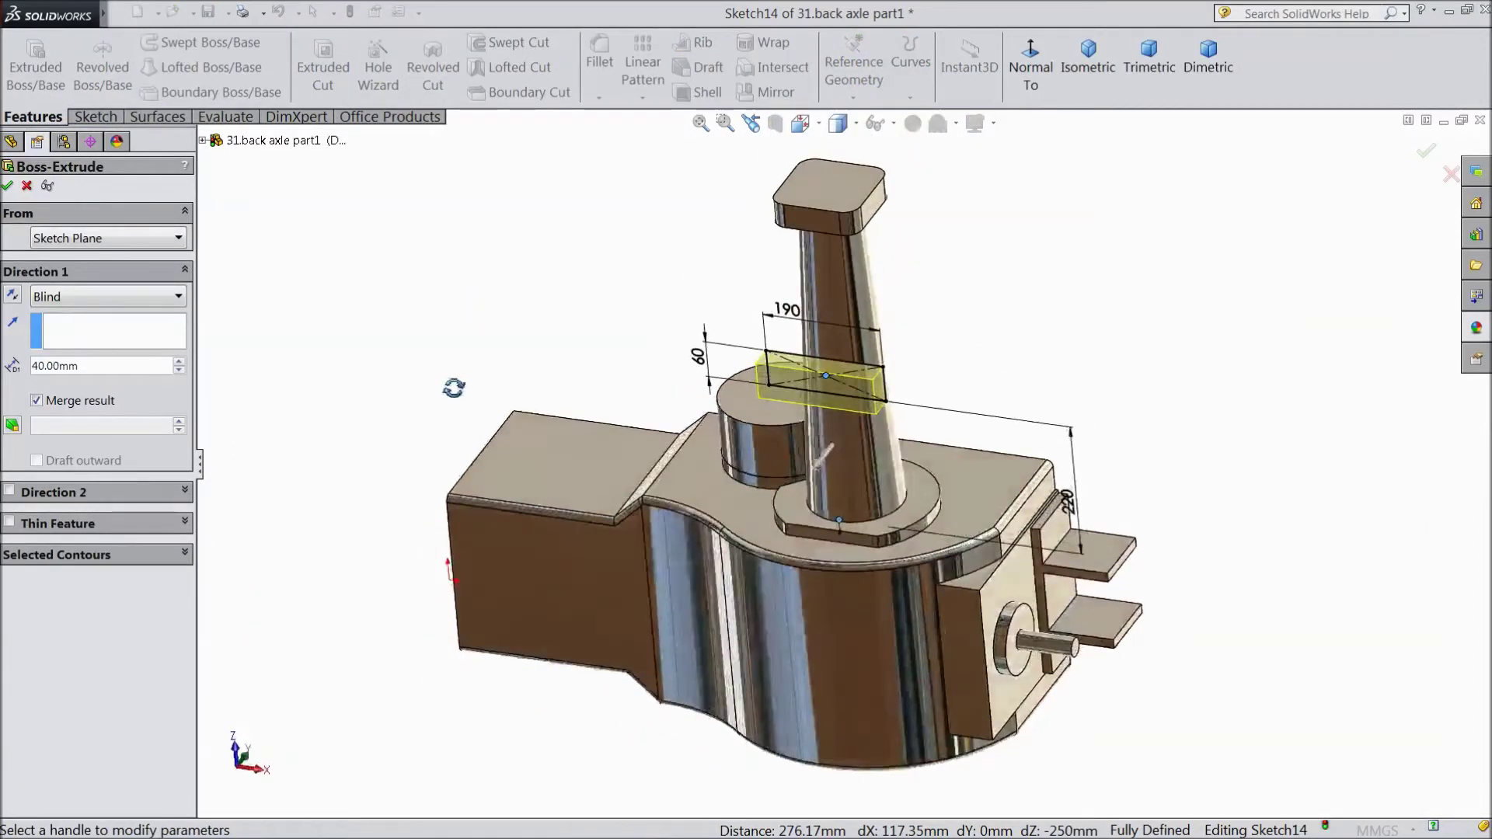
scroll(737, 384, "up", 3)
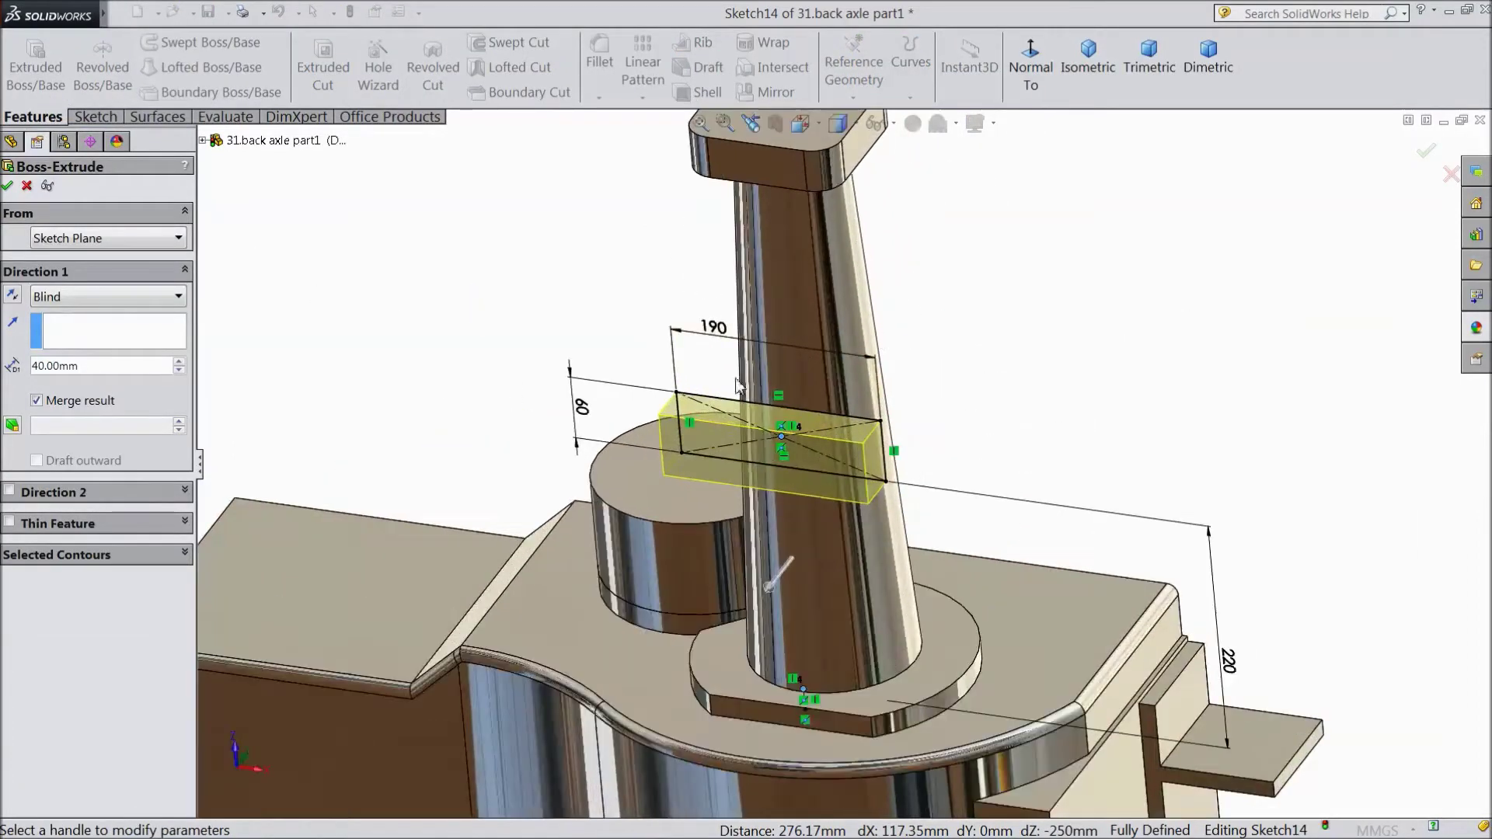
double_click(90, 368)
type("140")
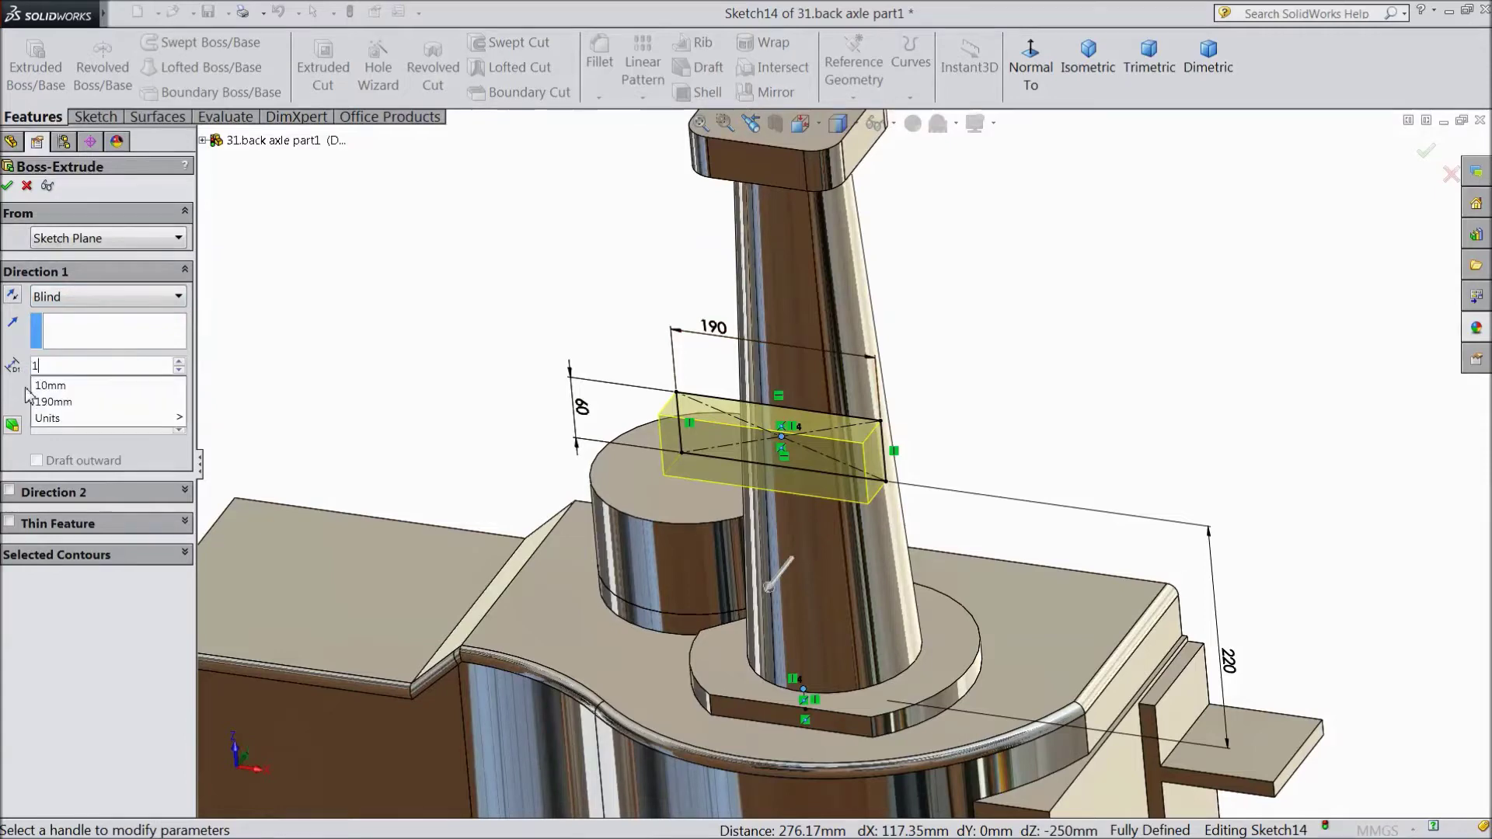
key("Return")
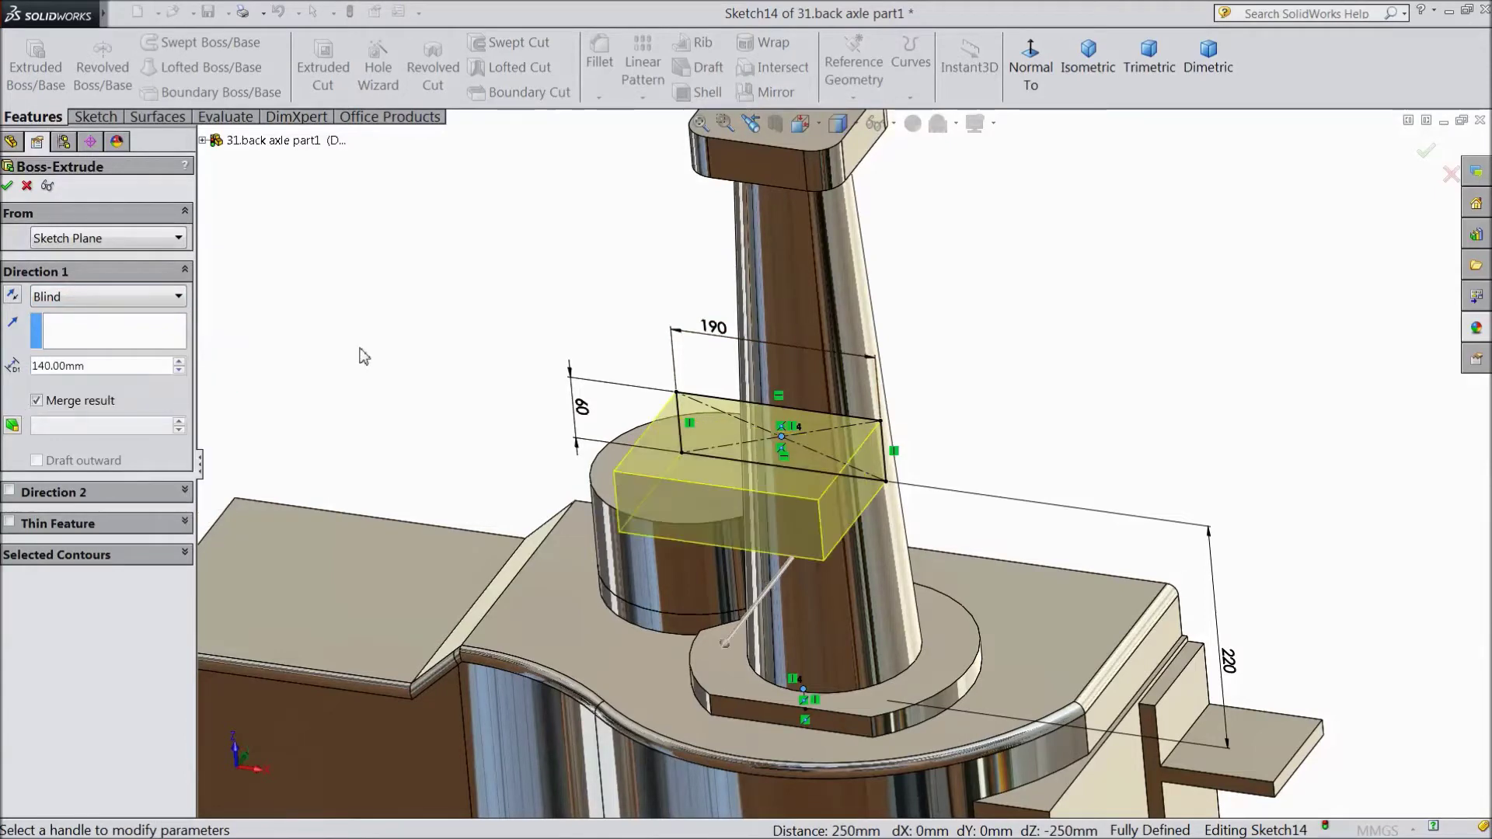
left_click(13, 297)
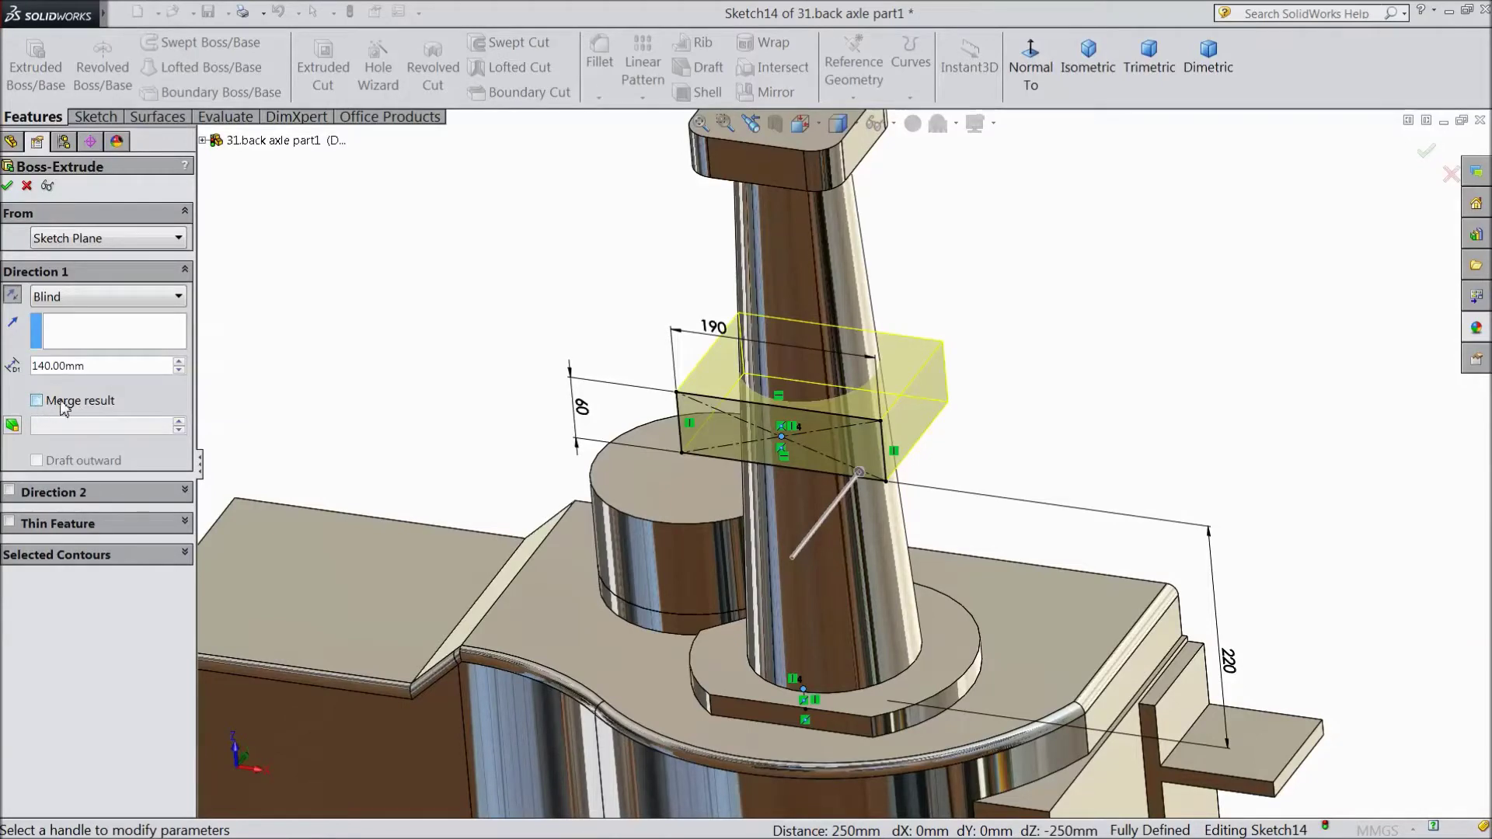
left_click(8, 185)
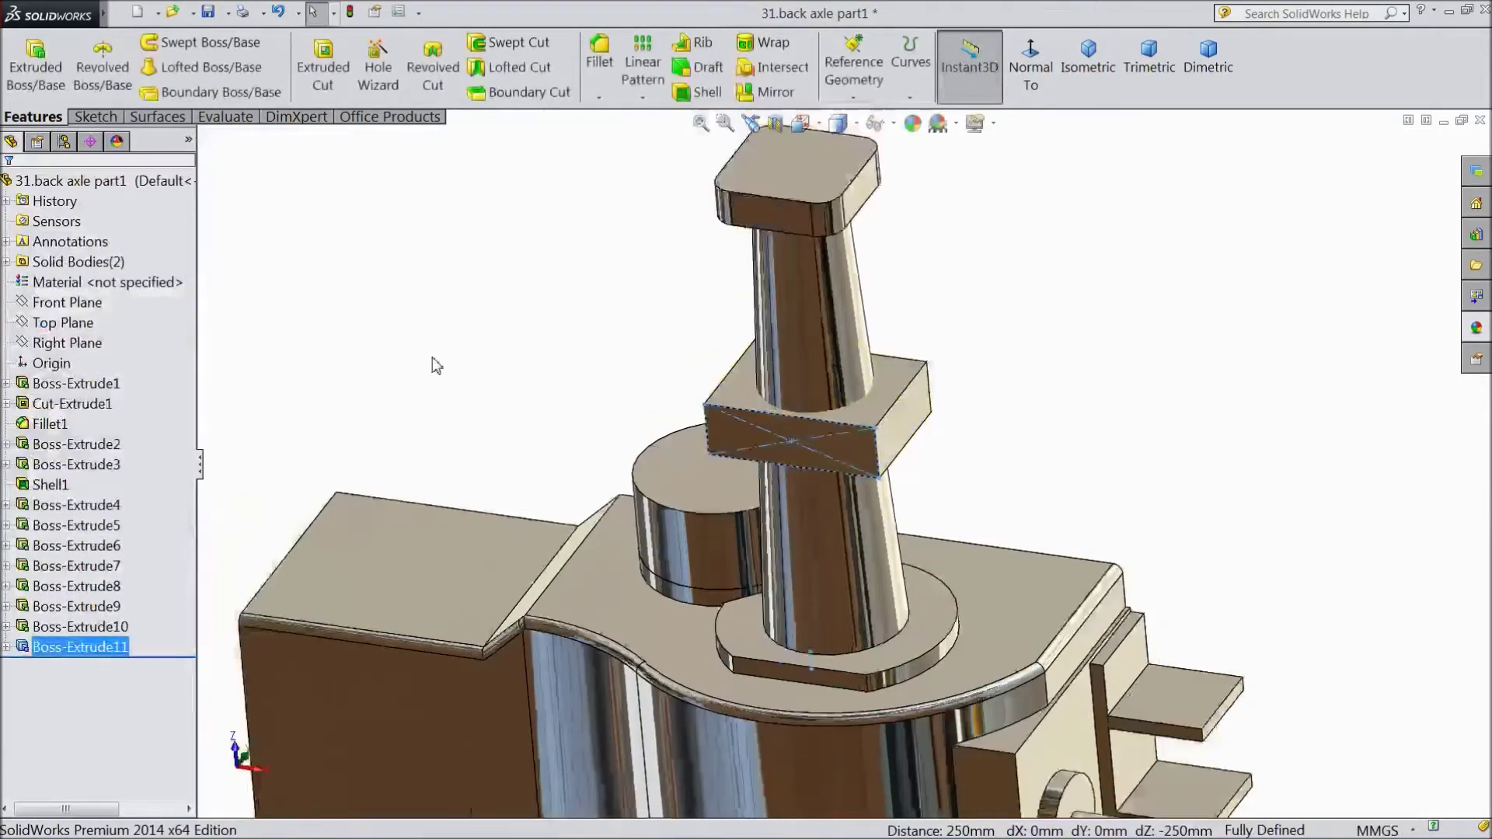
On the rectangular block's upper face, sketch both corner-to-corner diagonals and lines along the two 140 mm side edges.
middle_click_drag(681, 412, 1080, 399)
scroll(972, 482, "down", 3)
left_click(1003, 479)
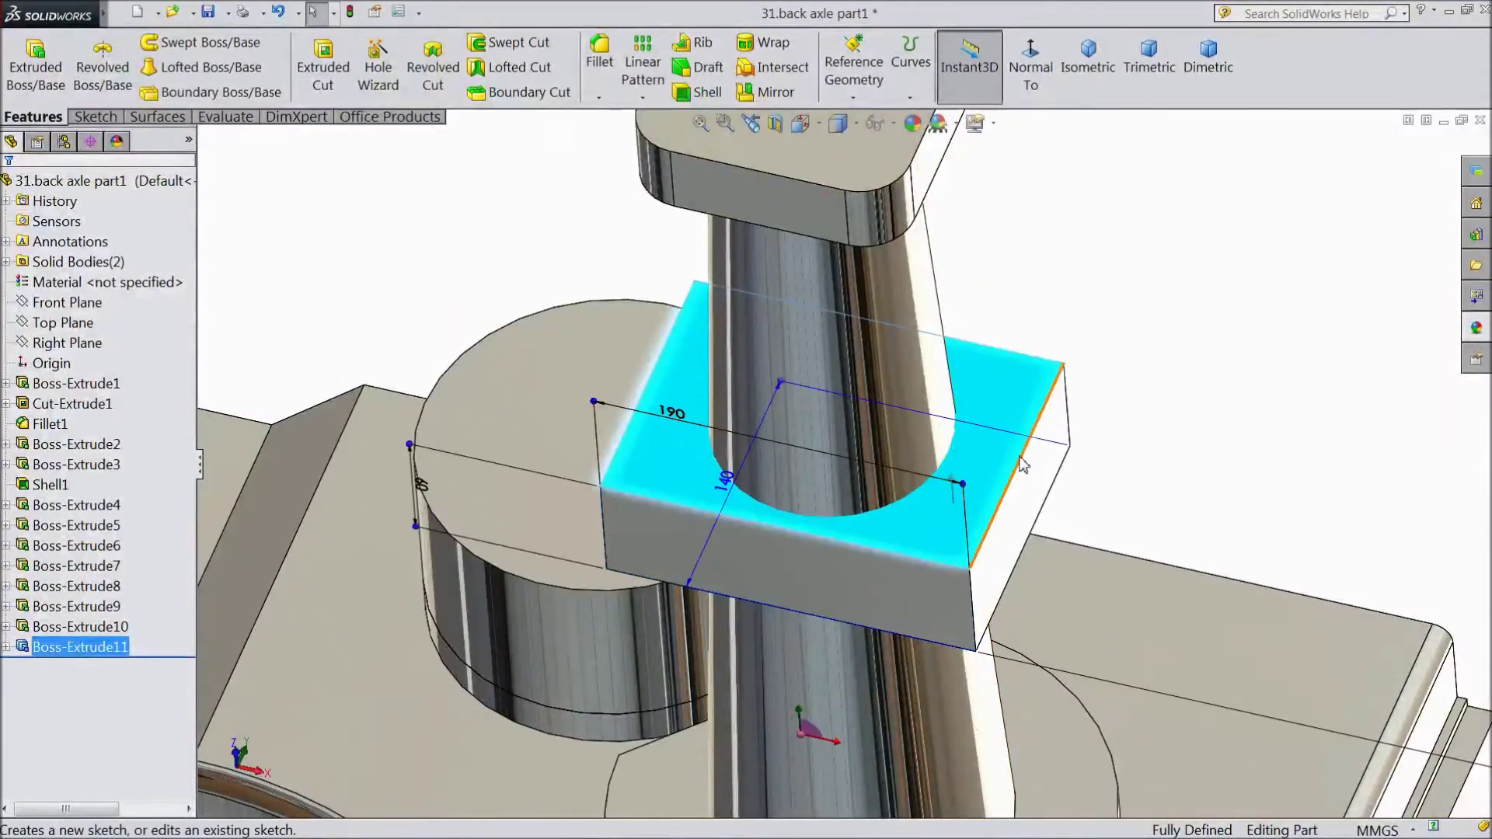
left_click(1024, 469)
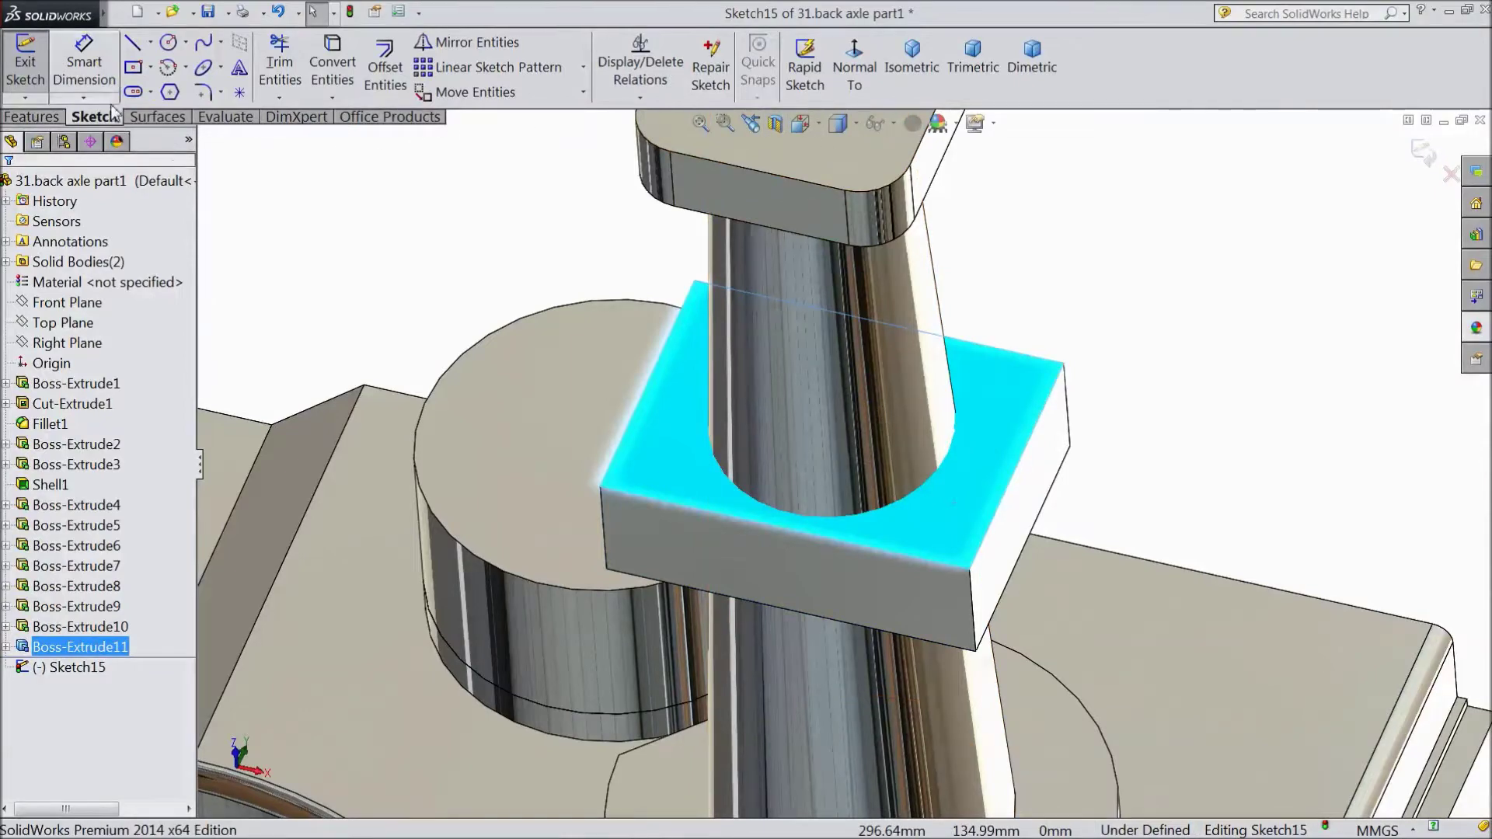
left_click(133, 42)
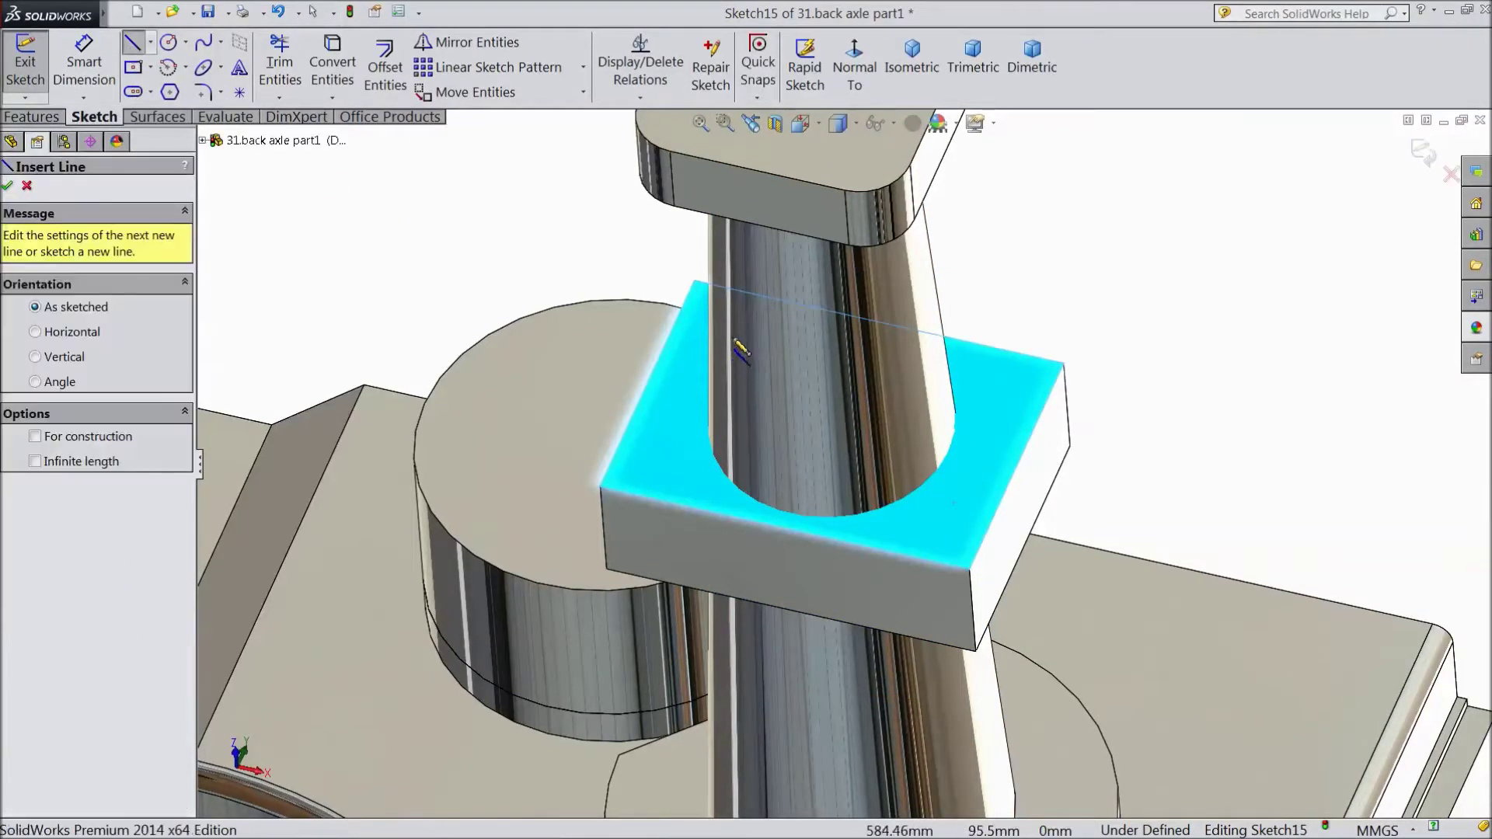
left_click(696, 282)
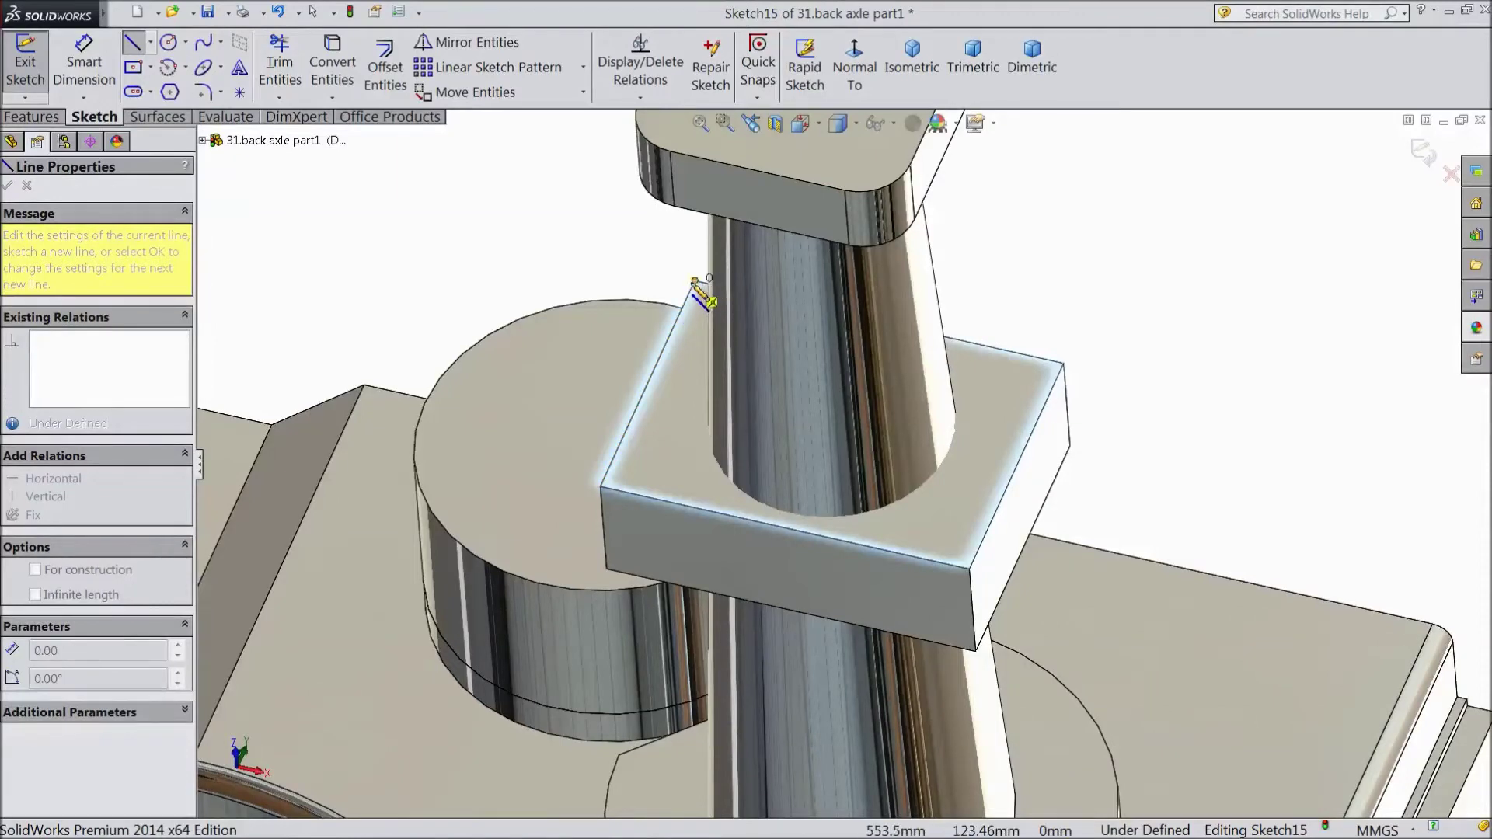
left_click(970, 570)
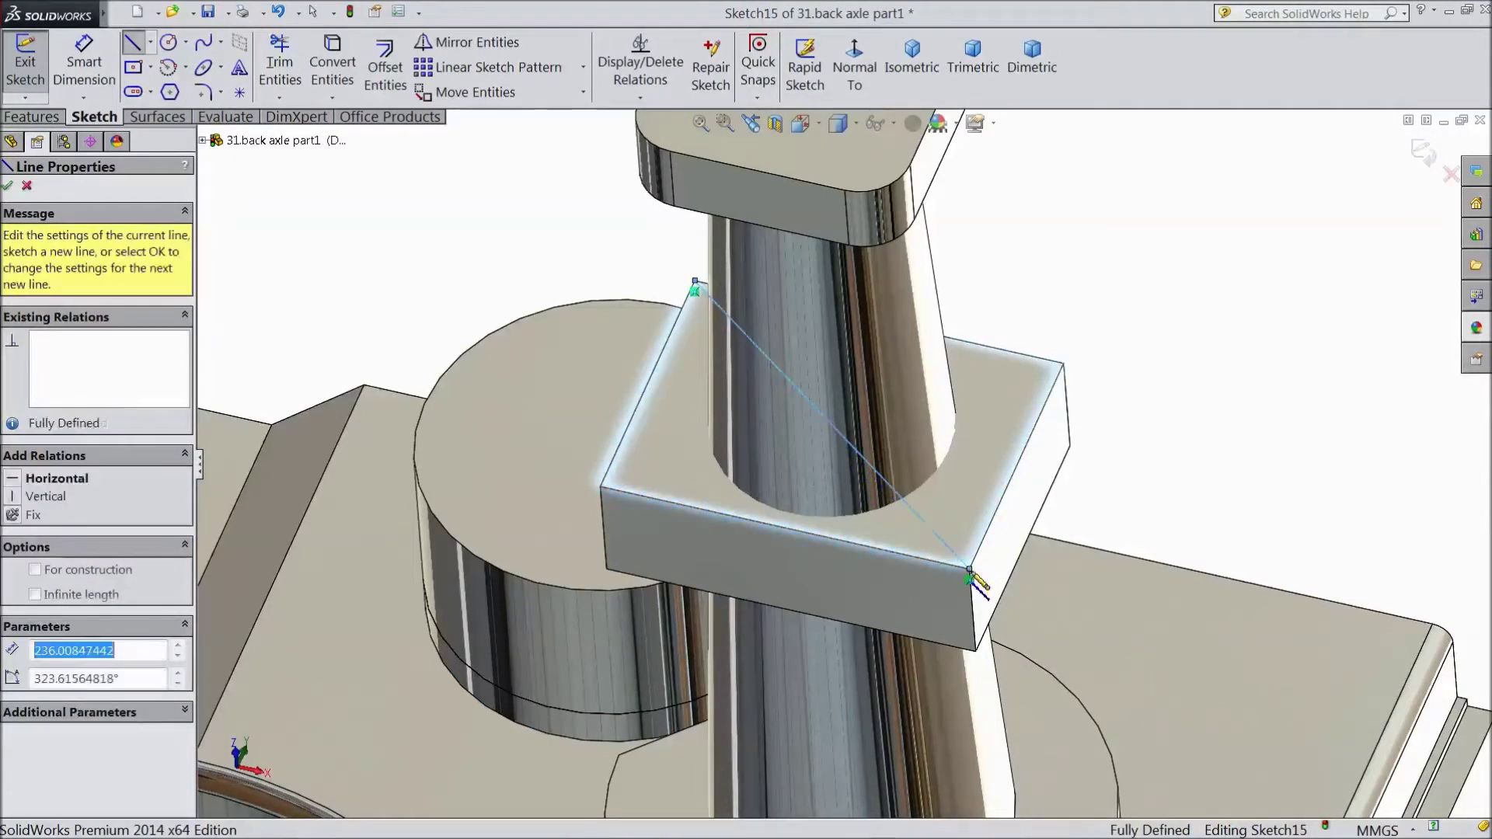
left_click(1065, 363)
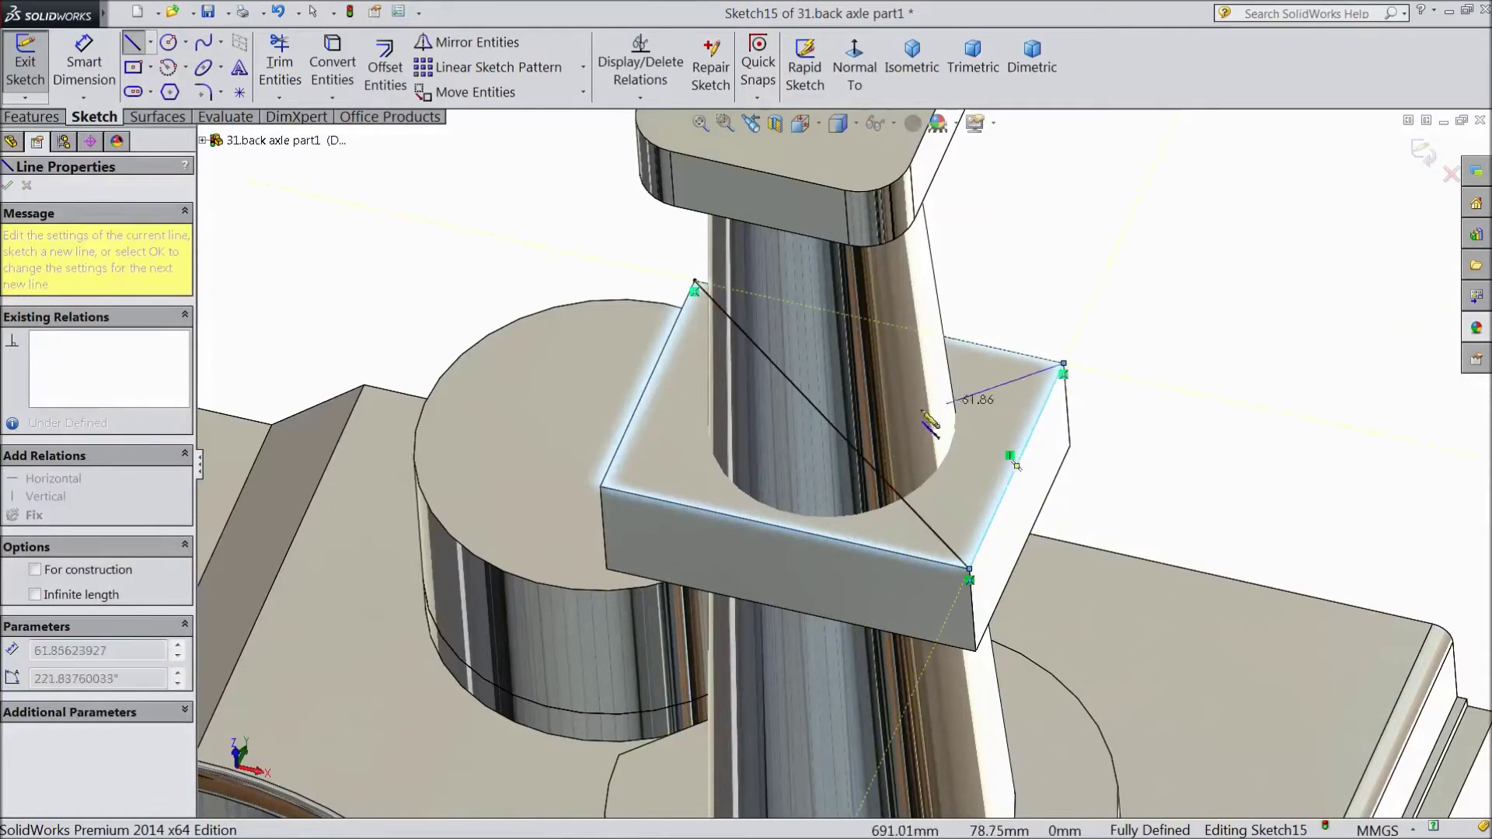
left_click(602, 487)
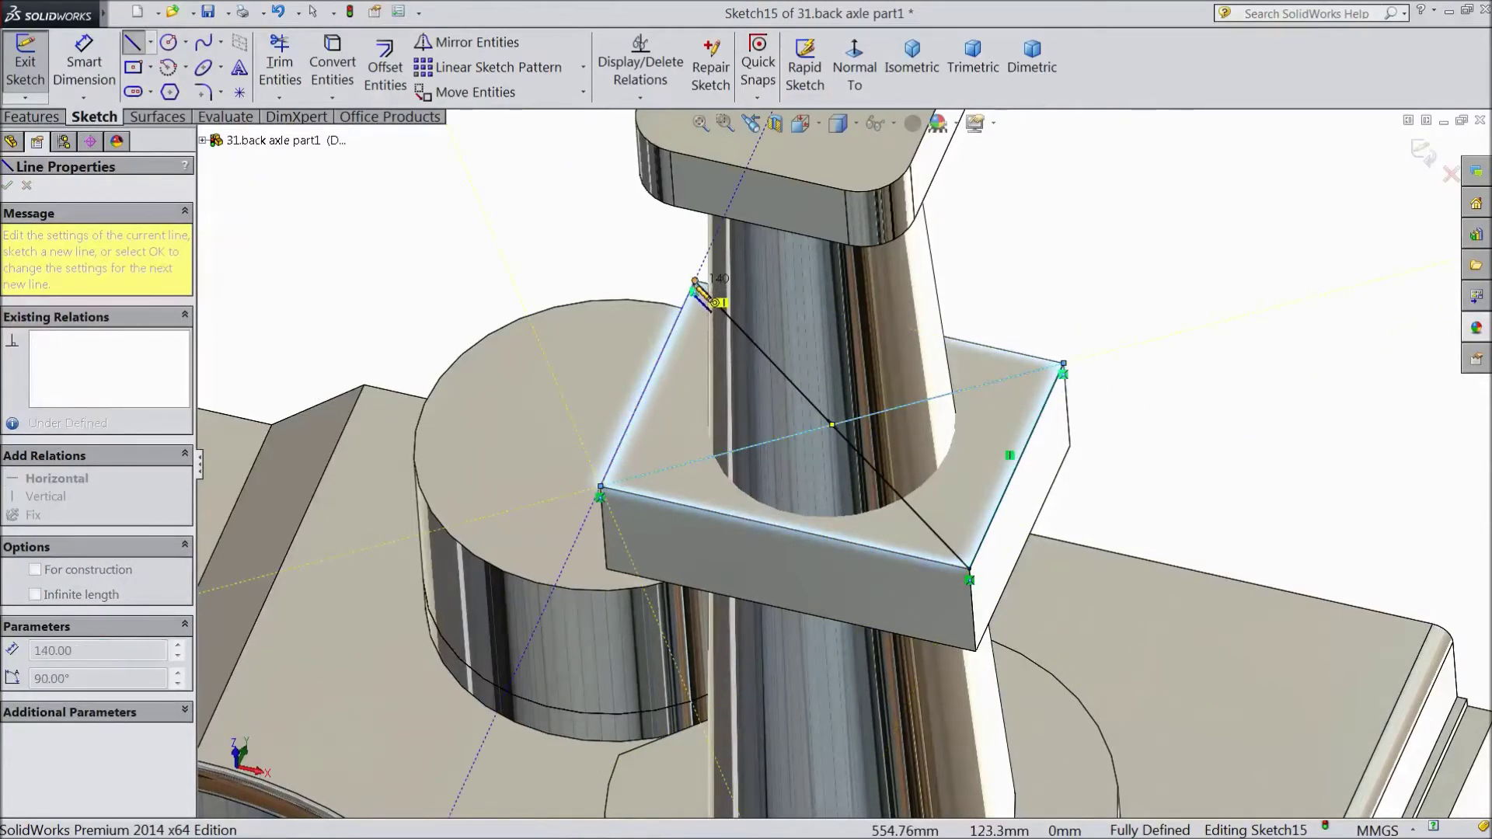
left_click(695, 282)
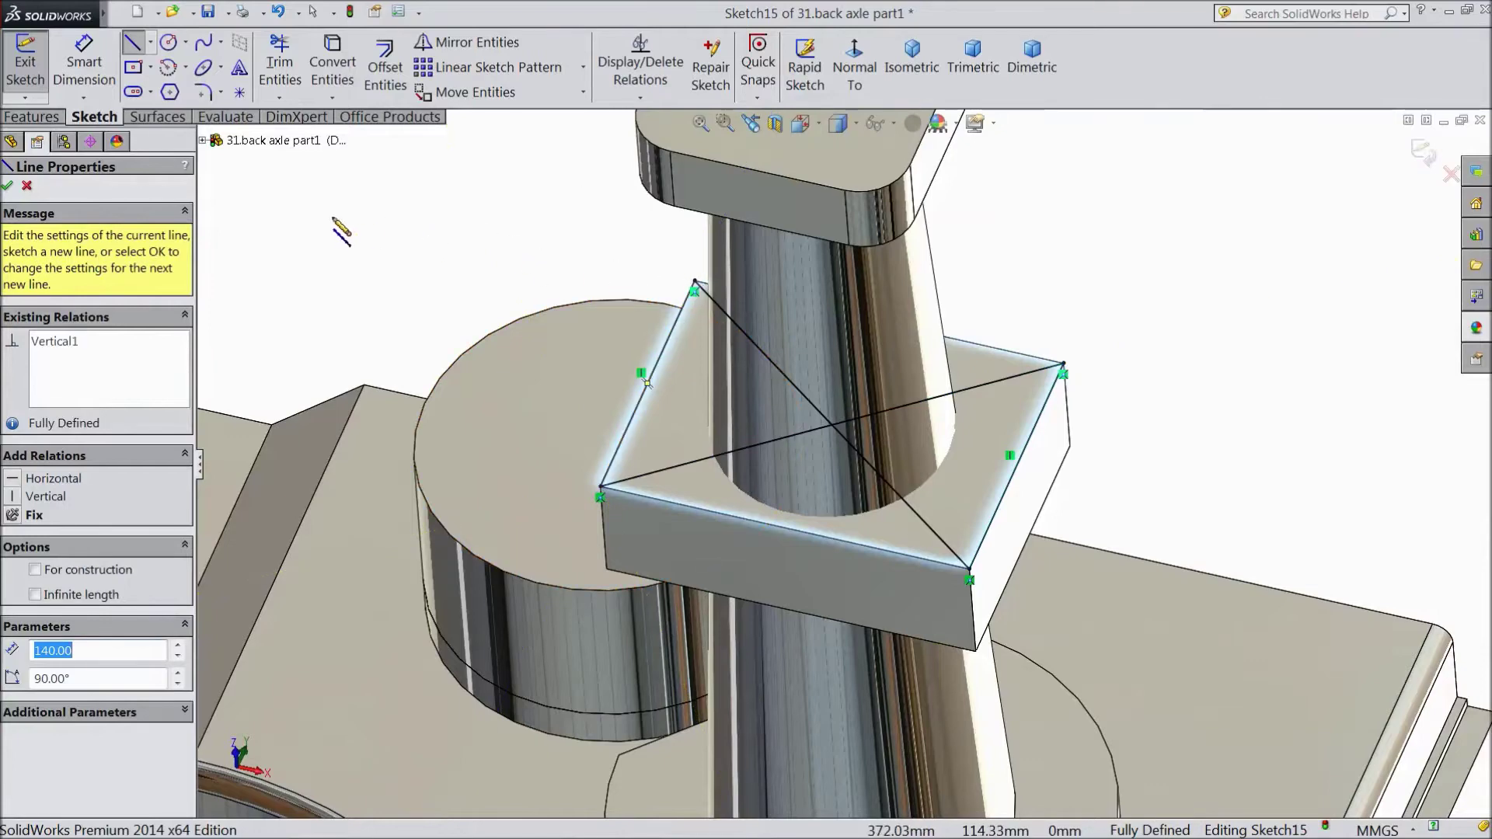
key("Escape")
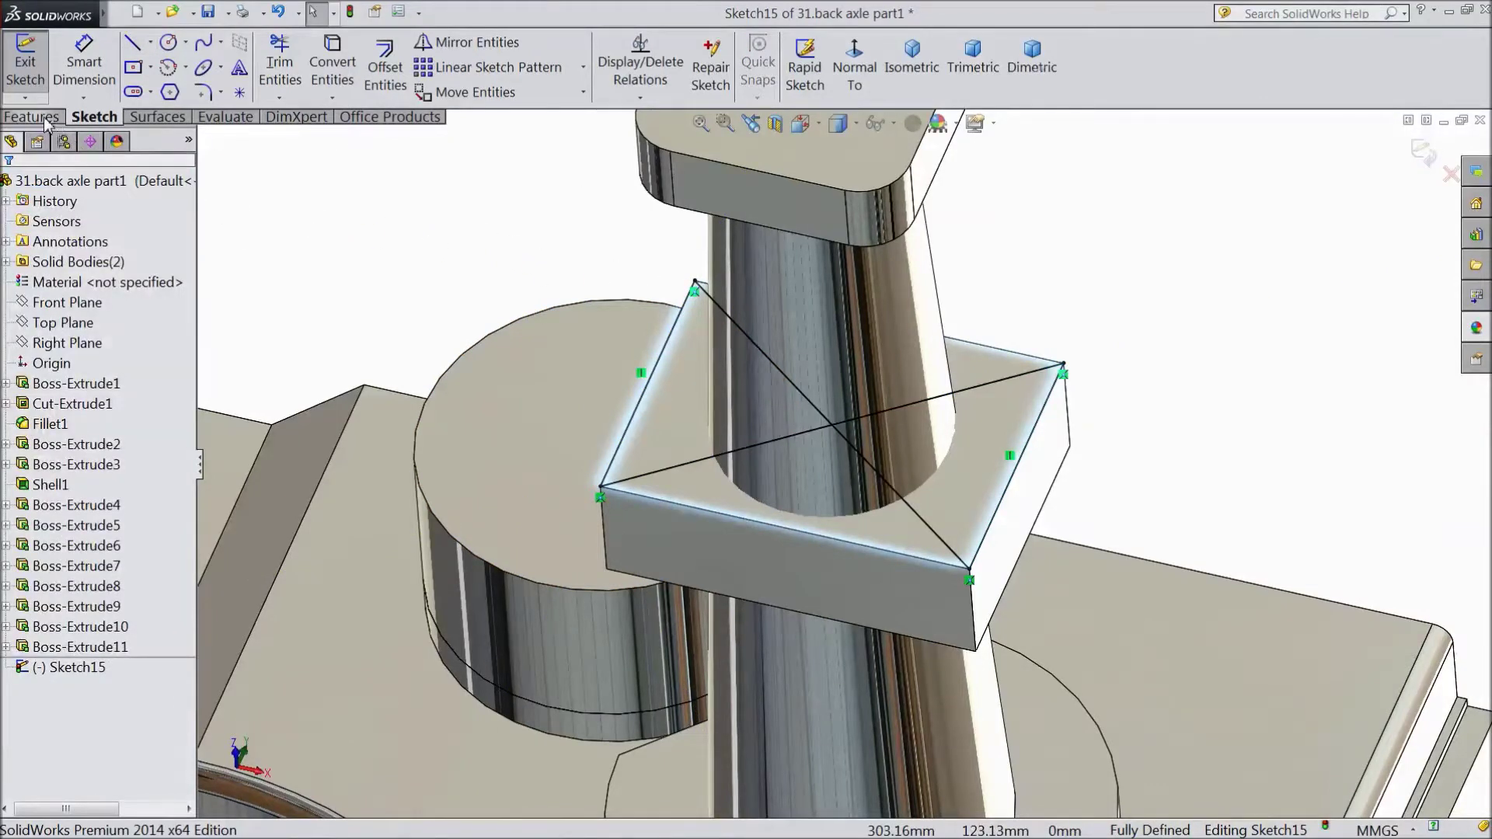
Set up a 140 mm blind extruded cut of the two opposite triangular sketch regions, with auto-select off and only the rectangular block in scope.
left_click(31, 117)
left_click(322, 66)
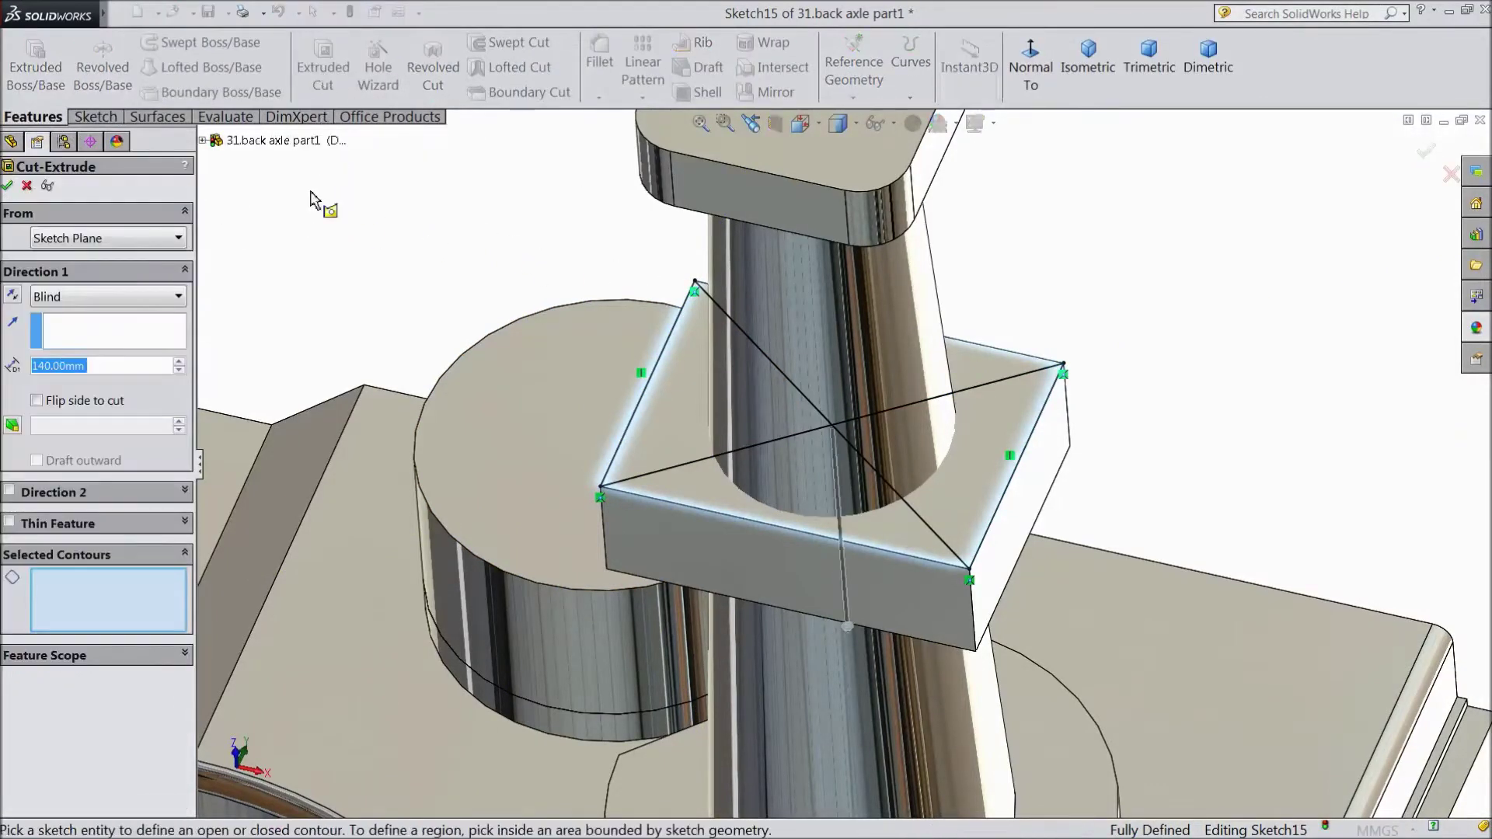
left_click(684, 417)
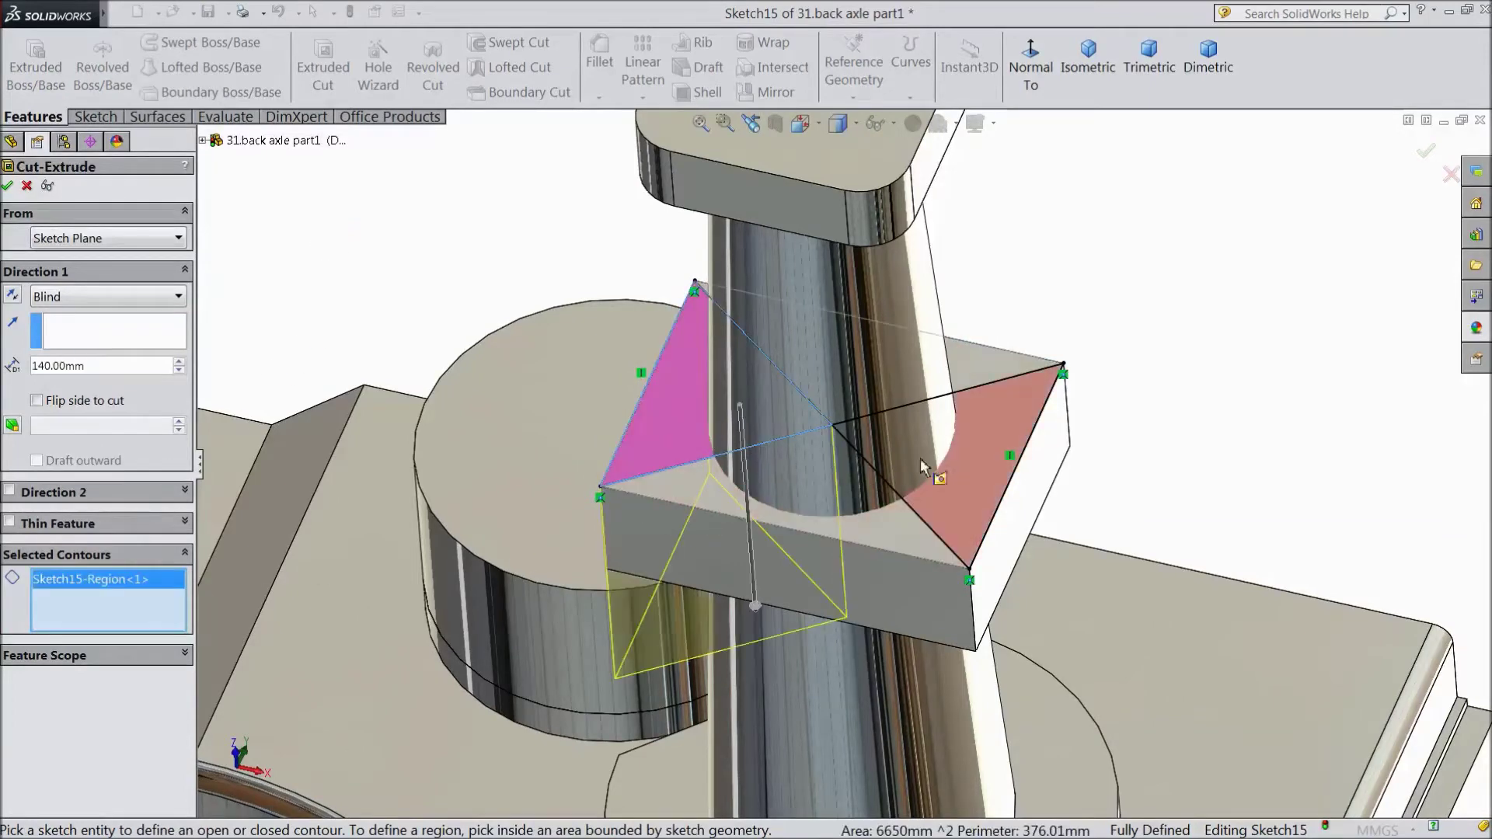
left_click(972, 484)
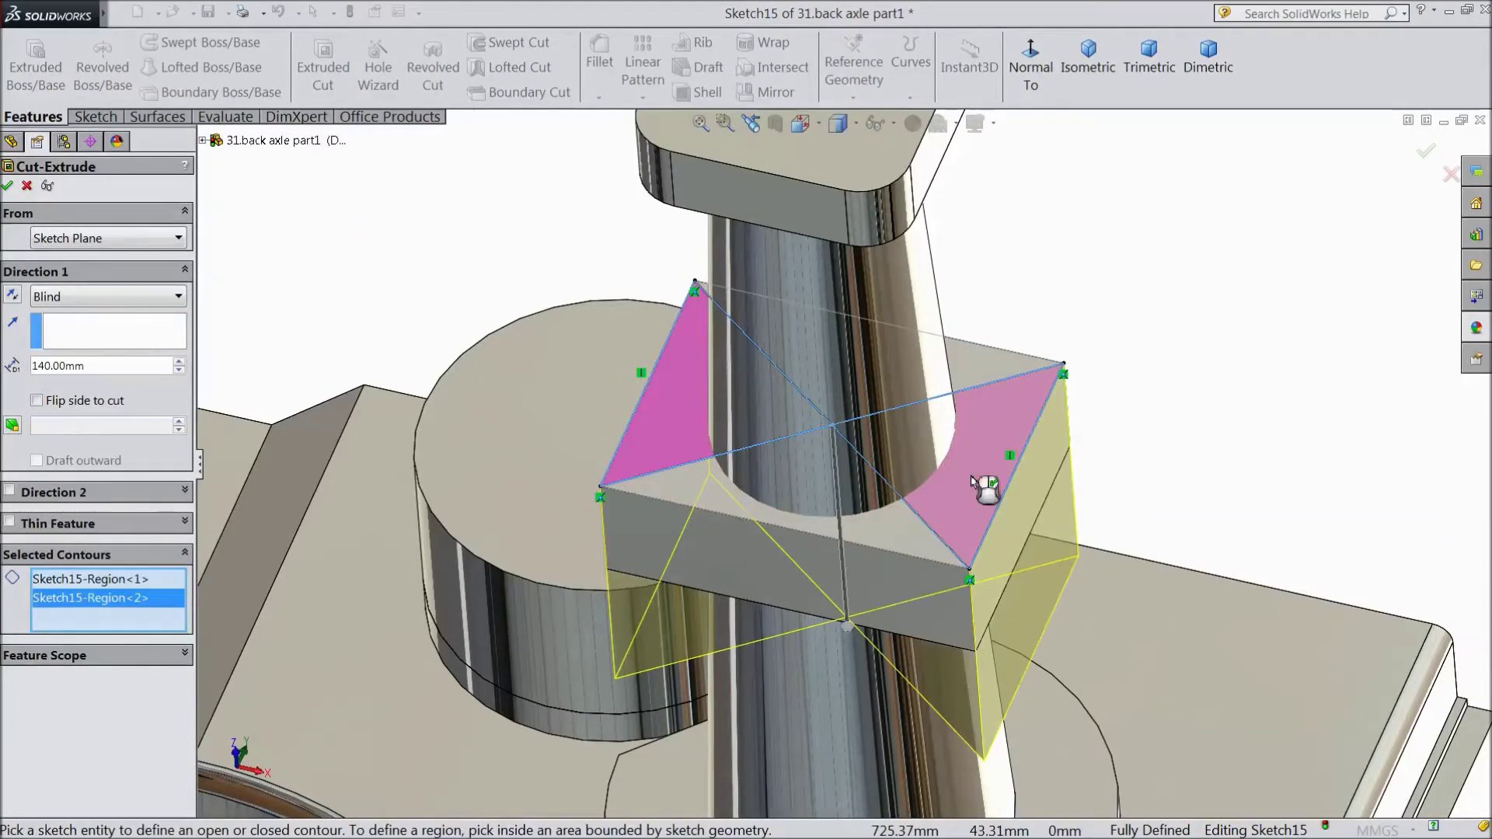
left_click(183, 654)
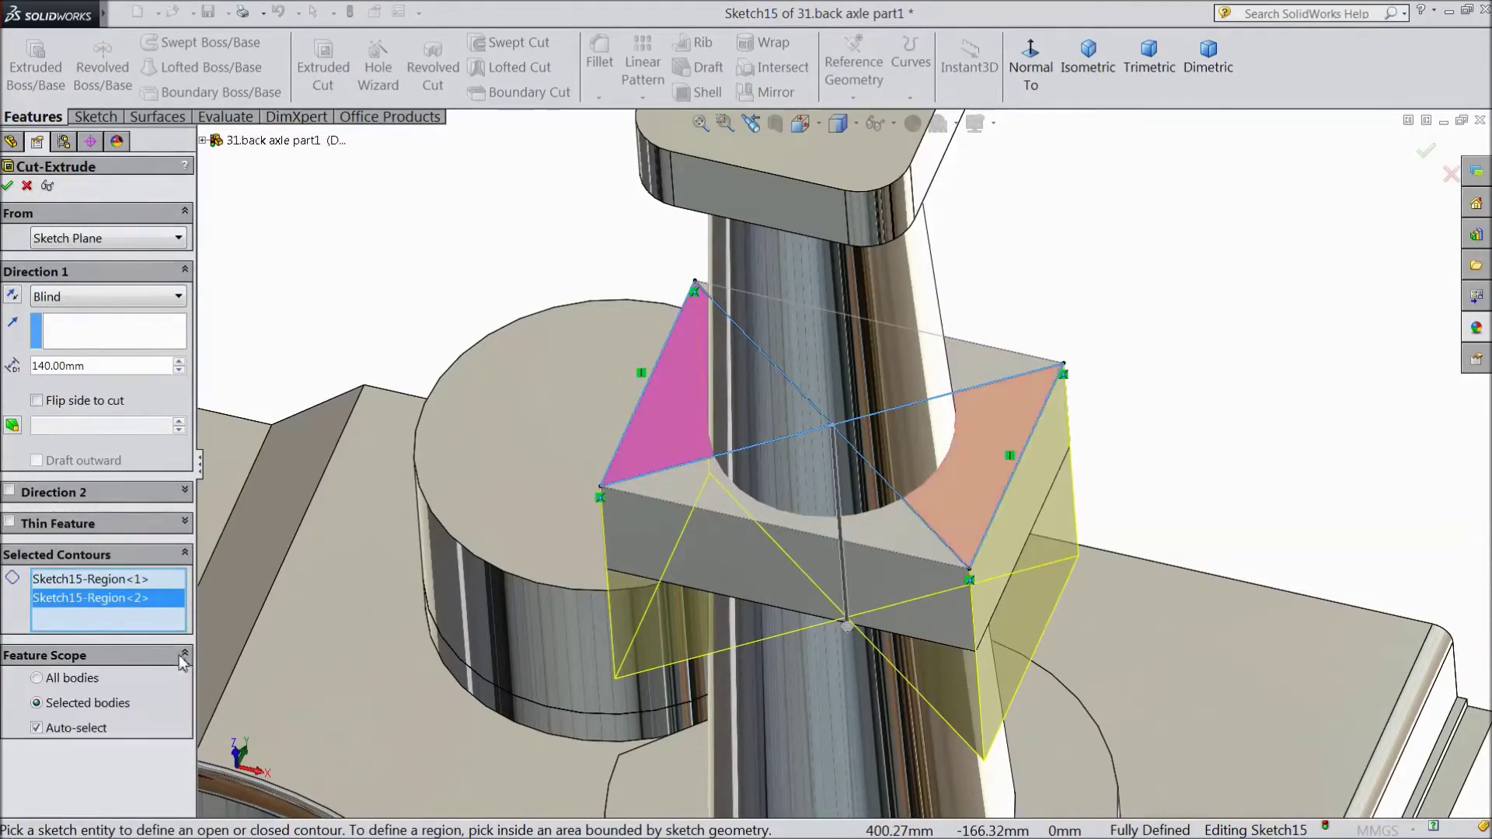
left_click(91, 712)
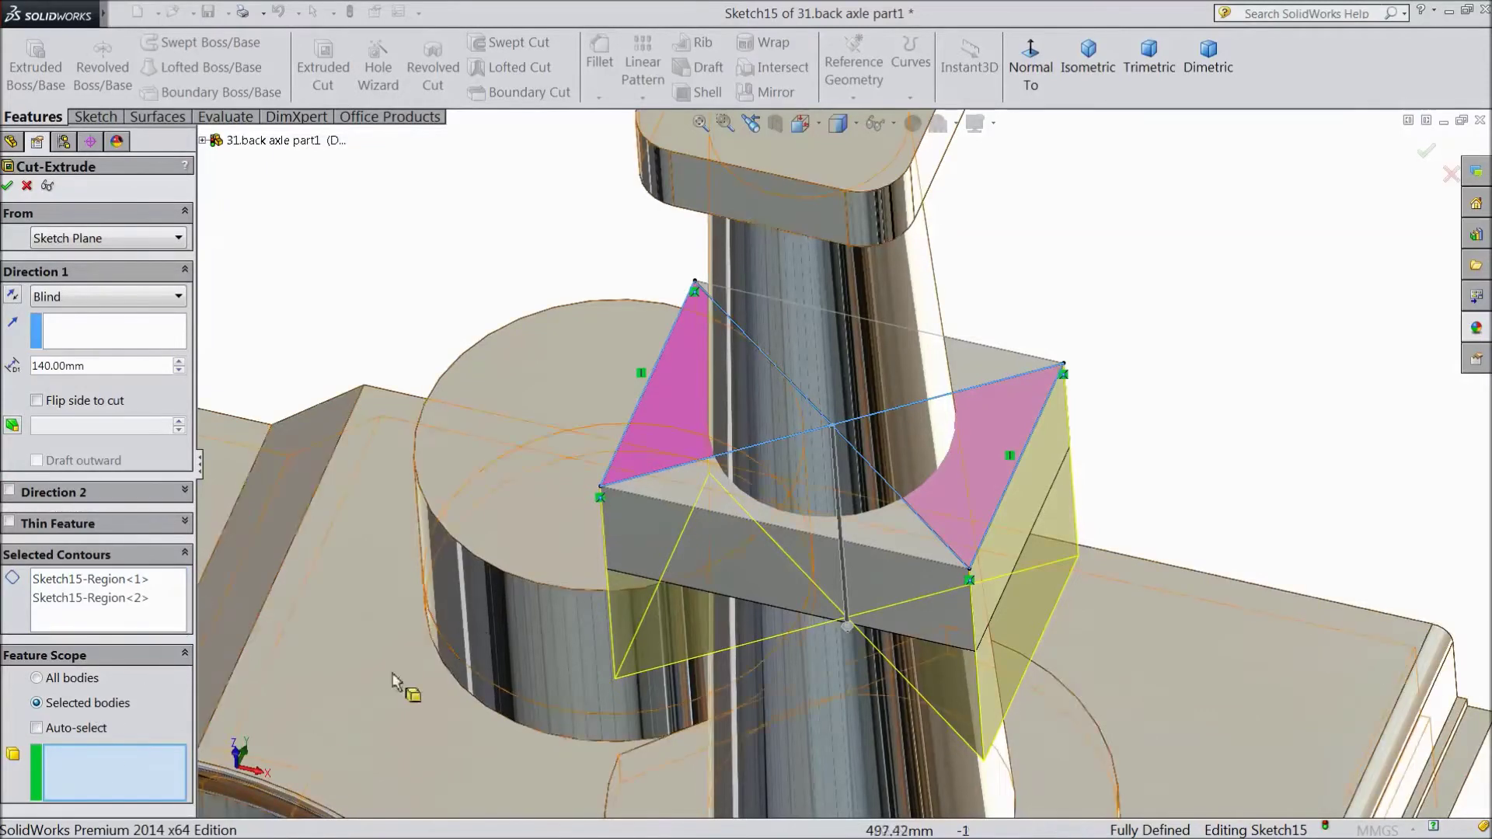
left_click(889, 542)
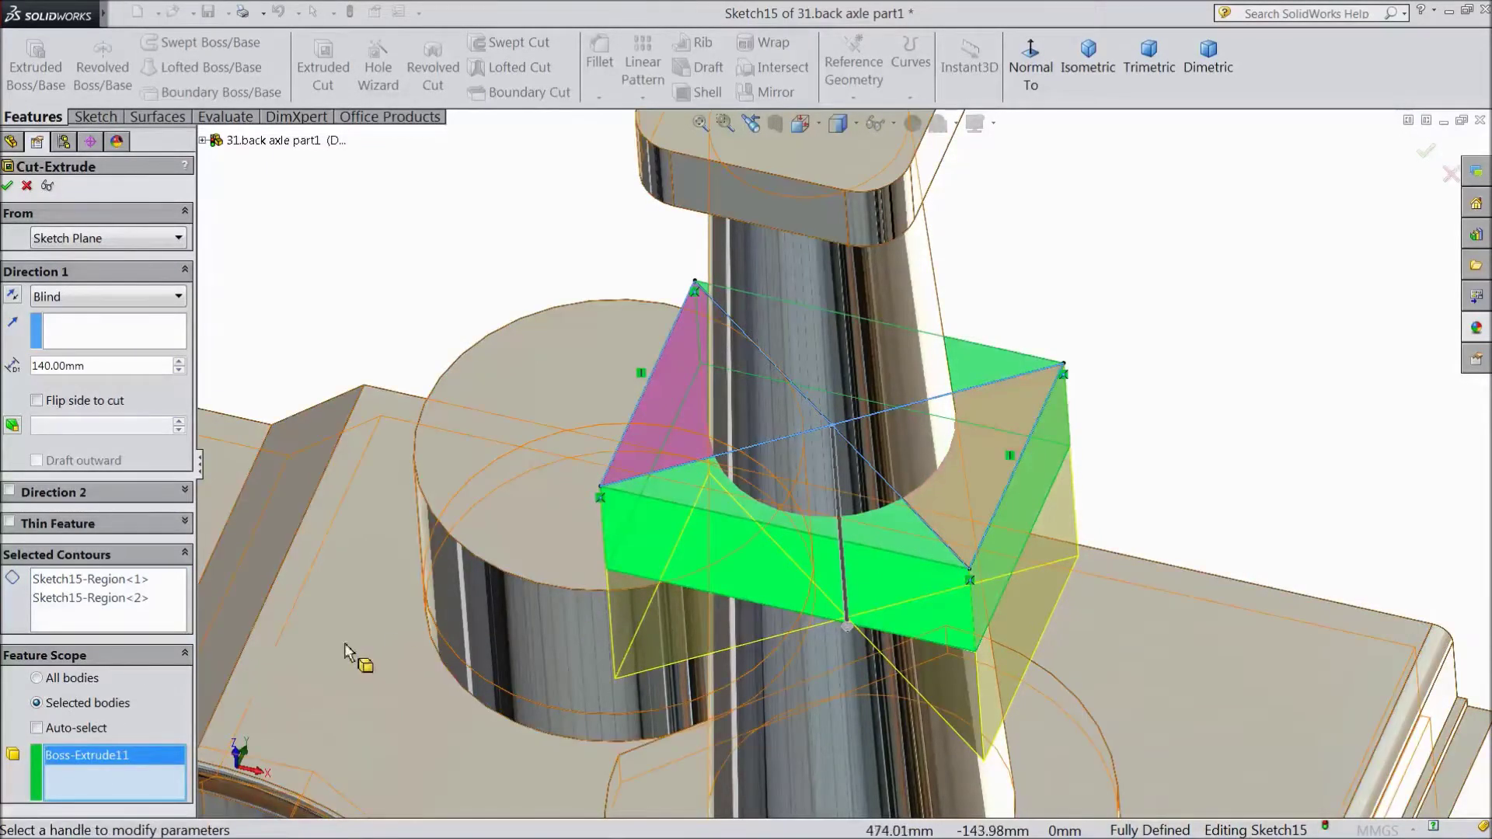
Apply the cut and keep both selected bodies, Body 1 and Body 2.
left_click(7, 187)
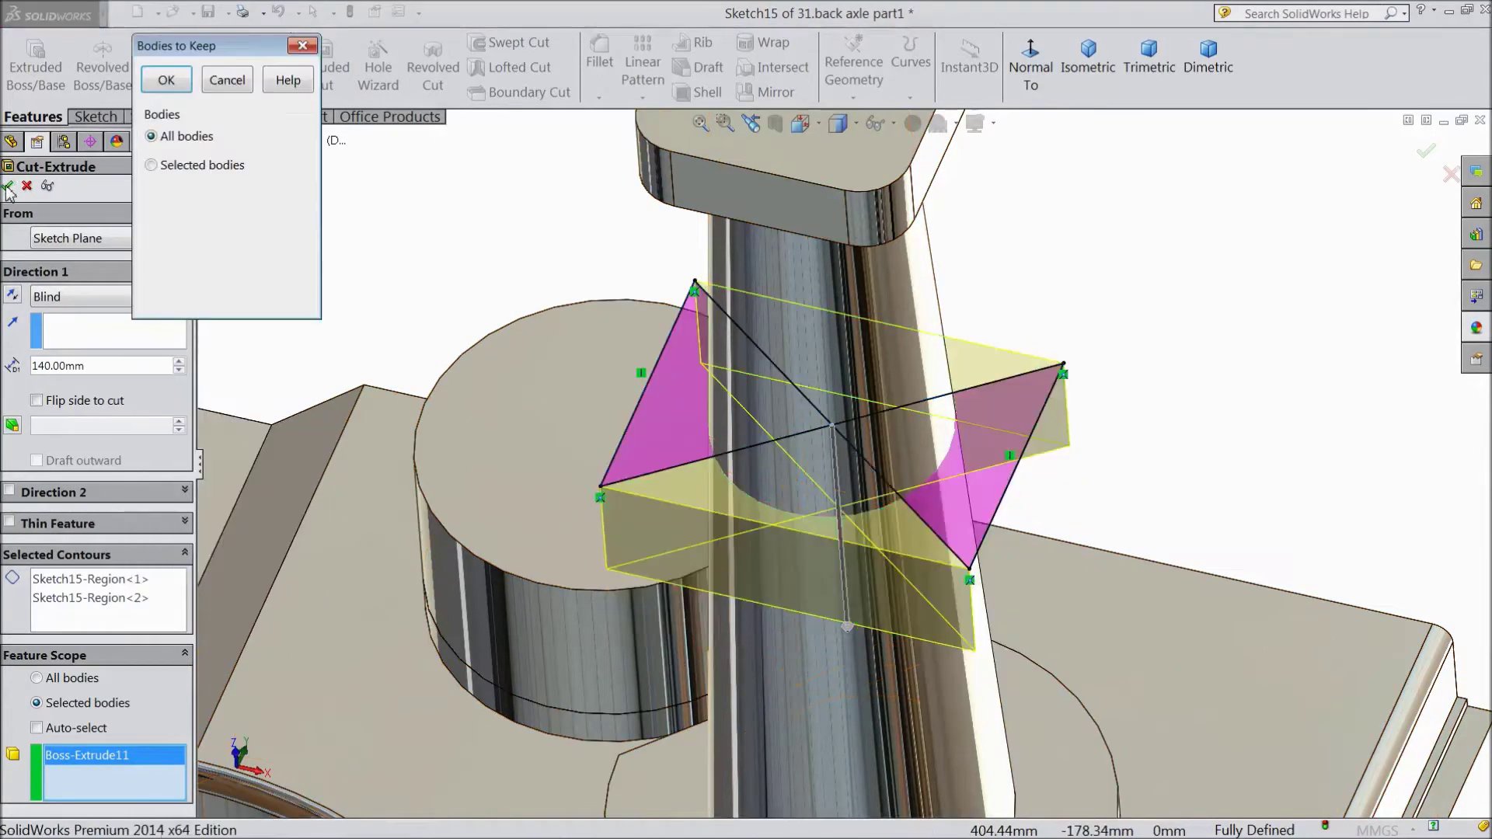
left_click(152, 166)
left_click(147, 194)
left_click(147, 208)
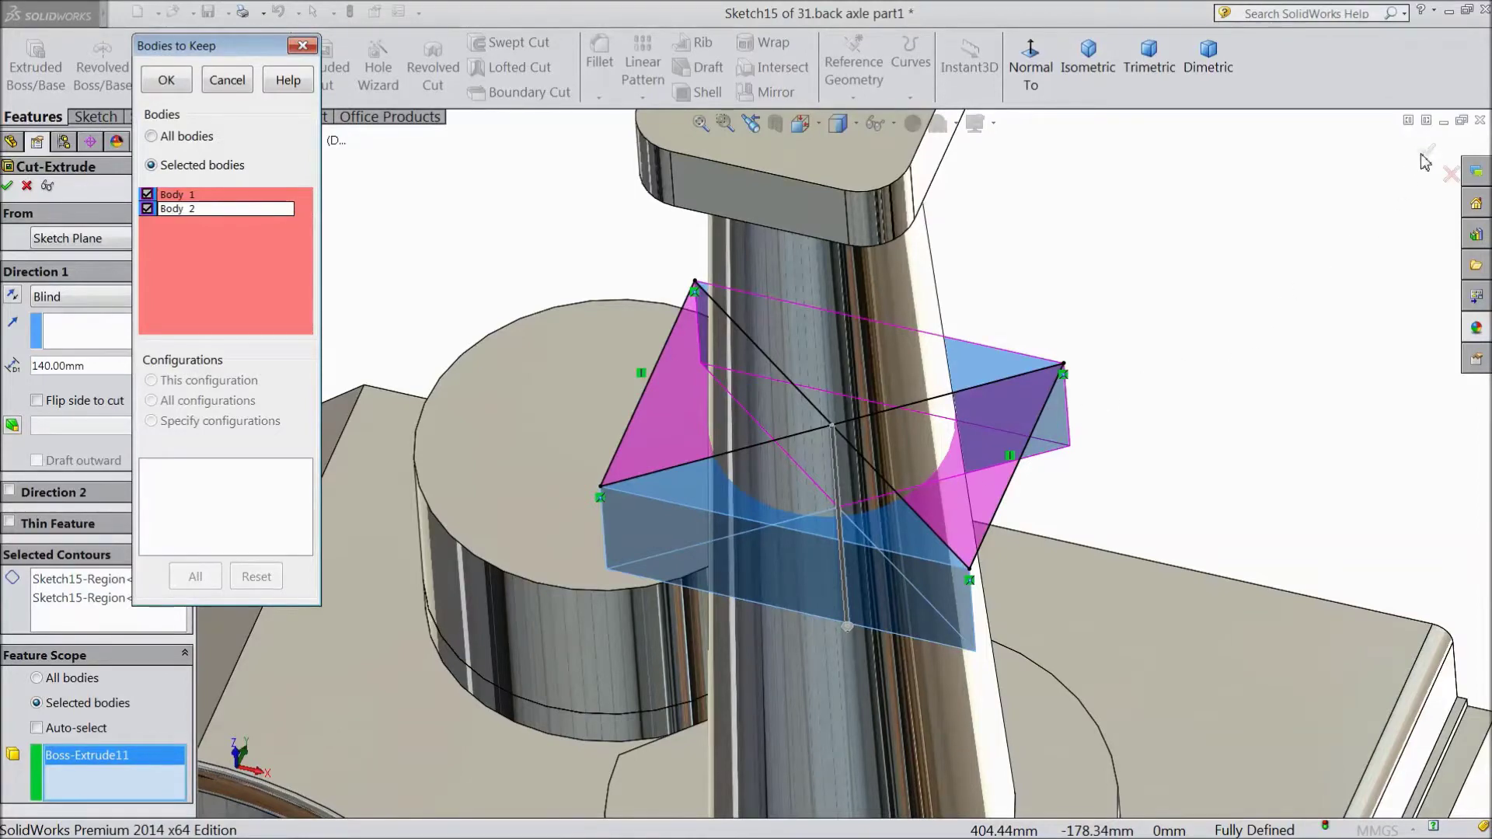
left_click(166, 80)
On the rounded end block's top face, sketch a centerline between the straight-edge endpoints at two opposite rounded corners.
scroll(1189, 300, "up", 5)
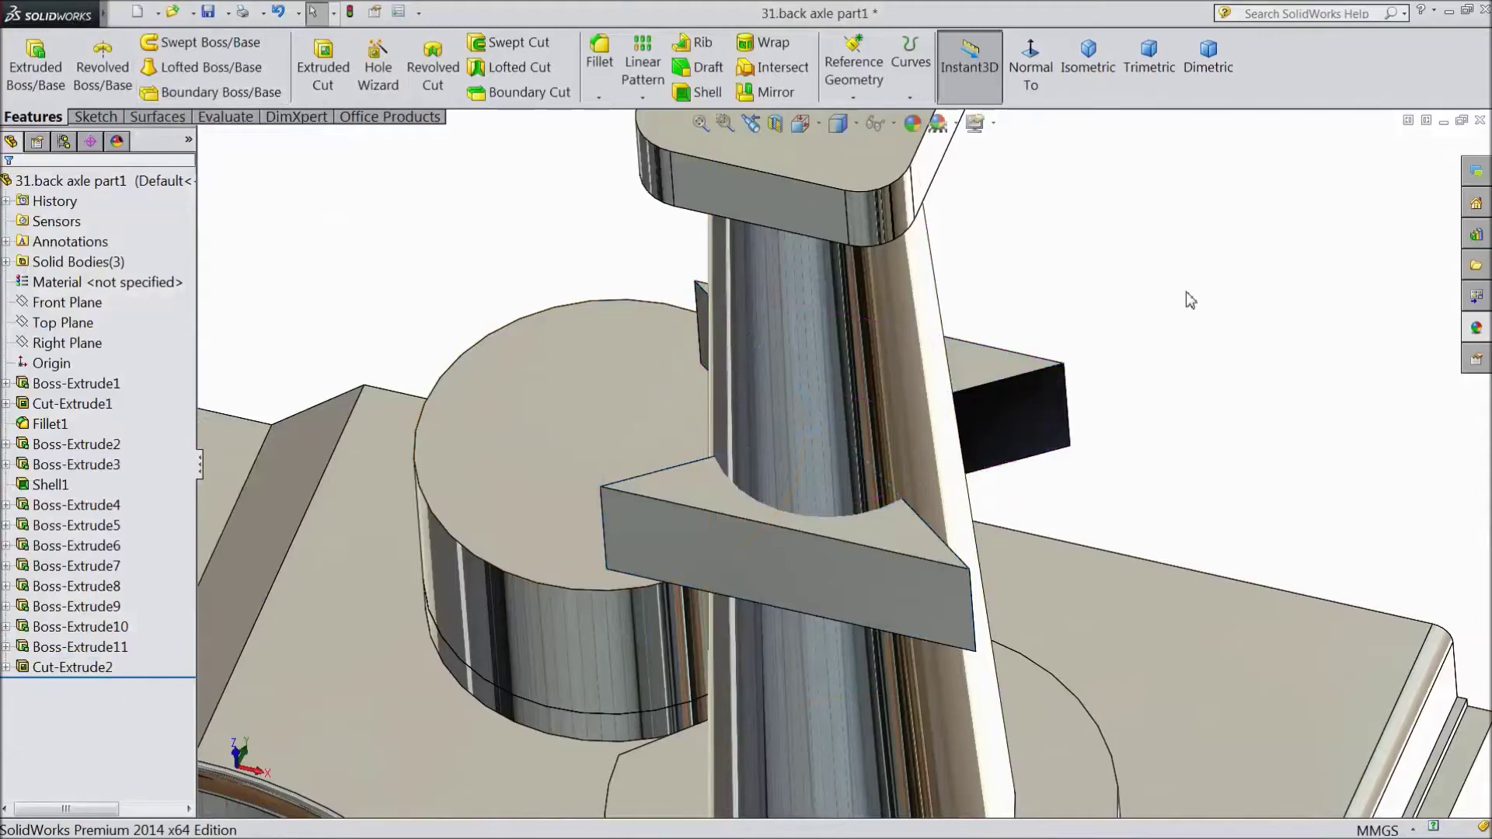
middle_click_drag(1148, 343, 1162, 287)
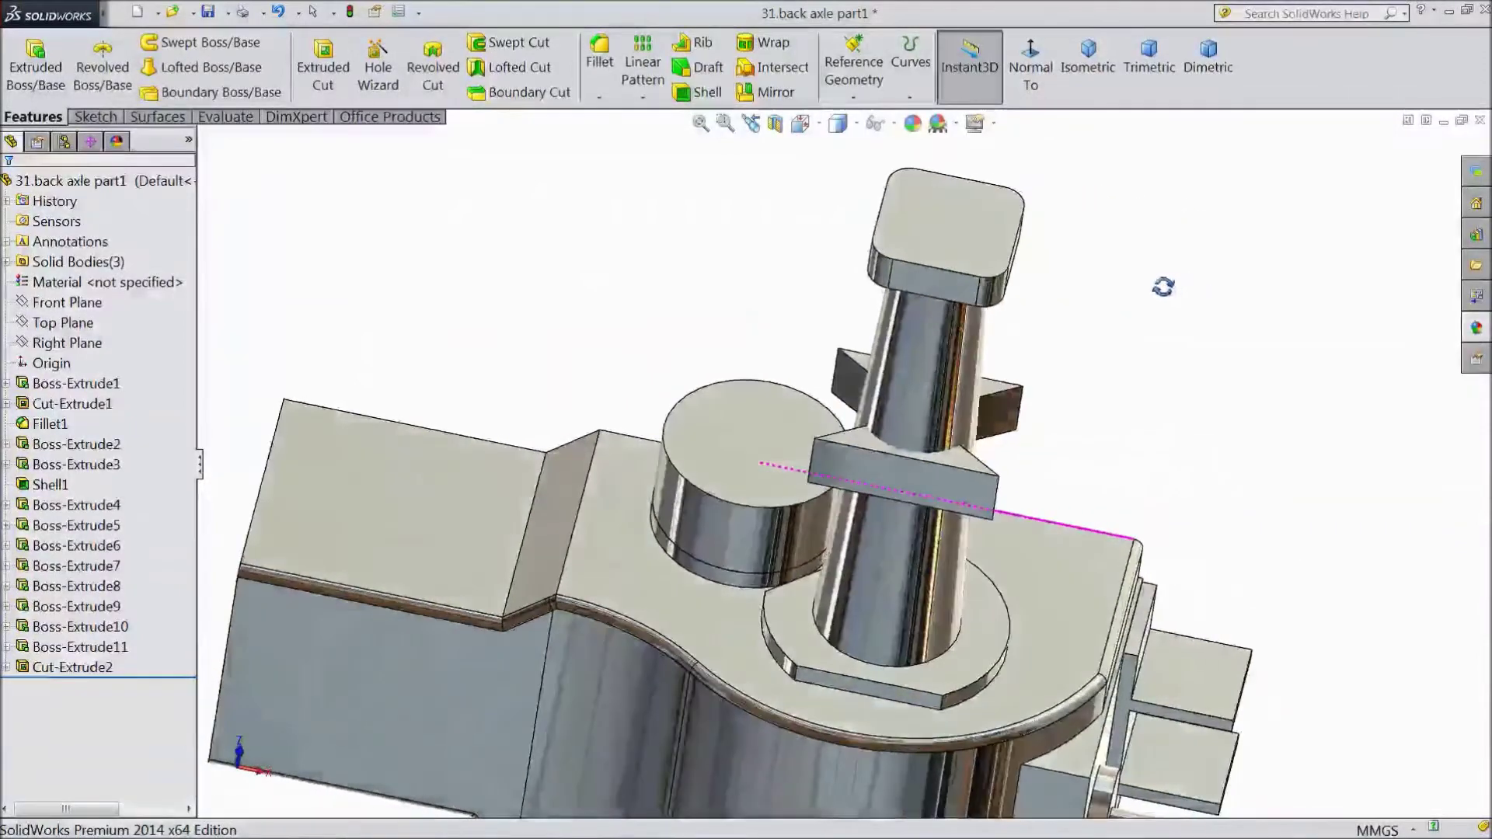
middle_click_drag(1112, 373, 1137, 294)
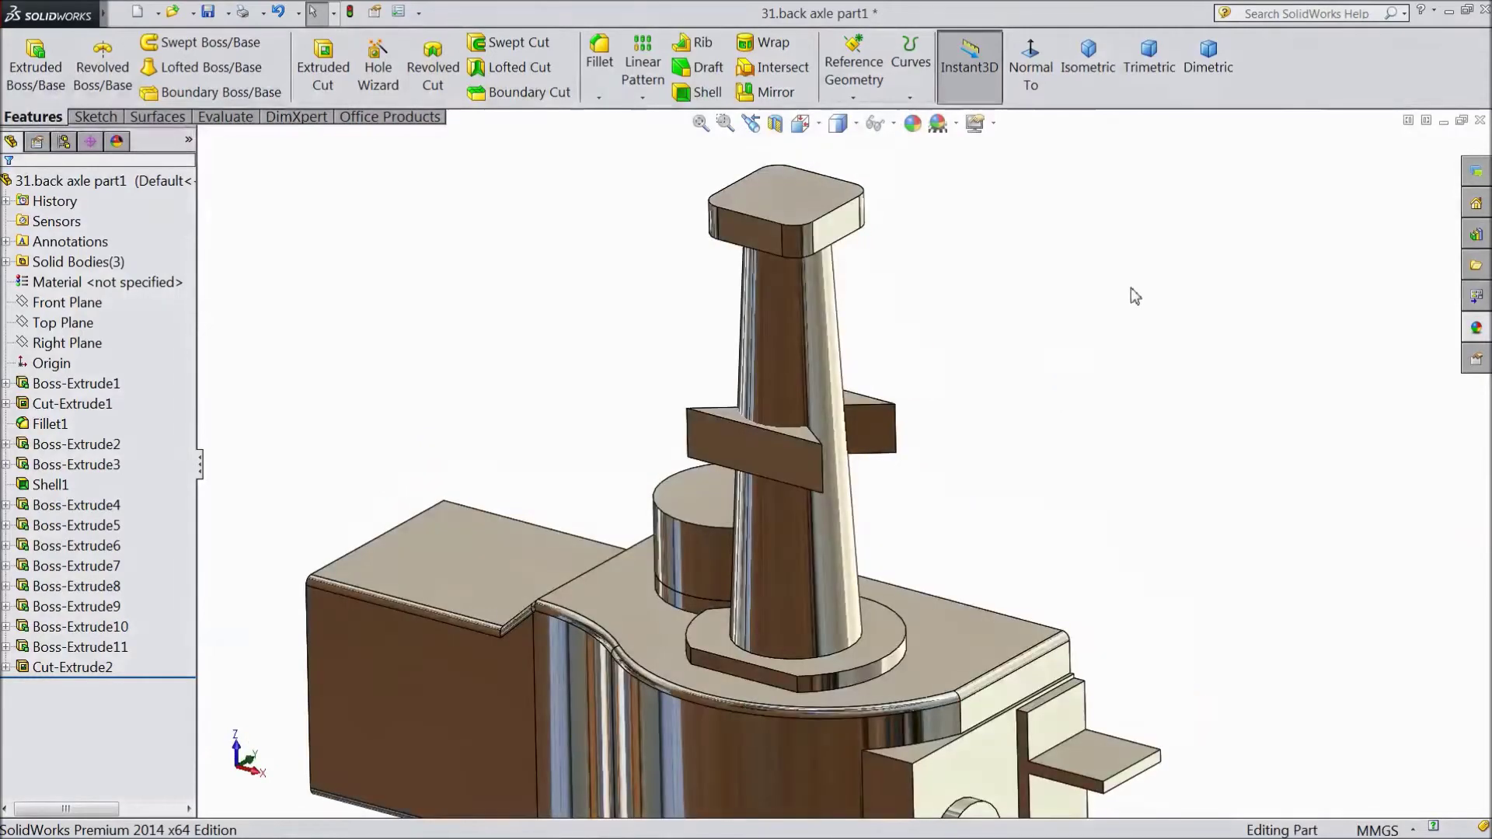
middle_click_drag(970, 283, 952, 326)
left_click(793, 237)
left_click(854, 184)
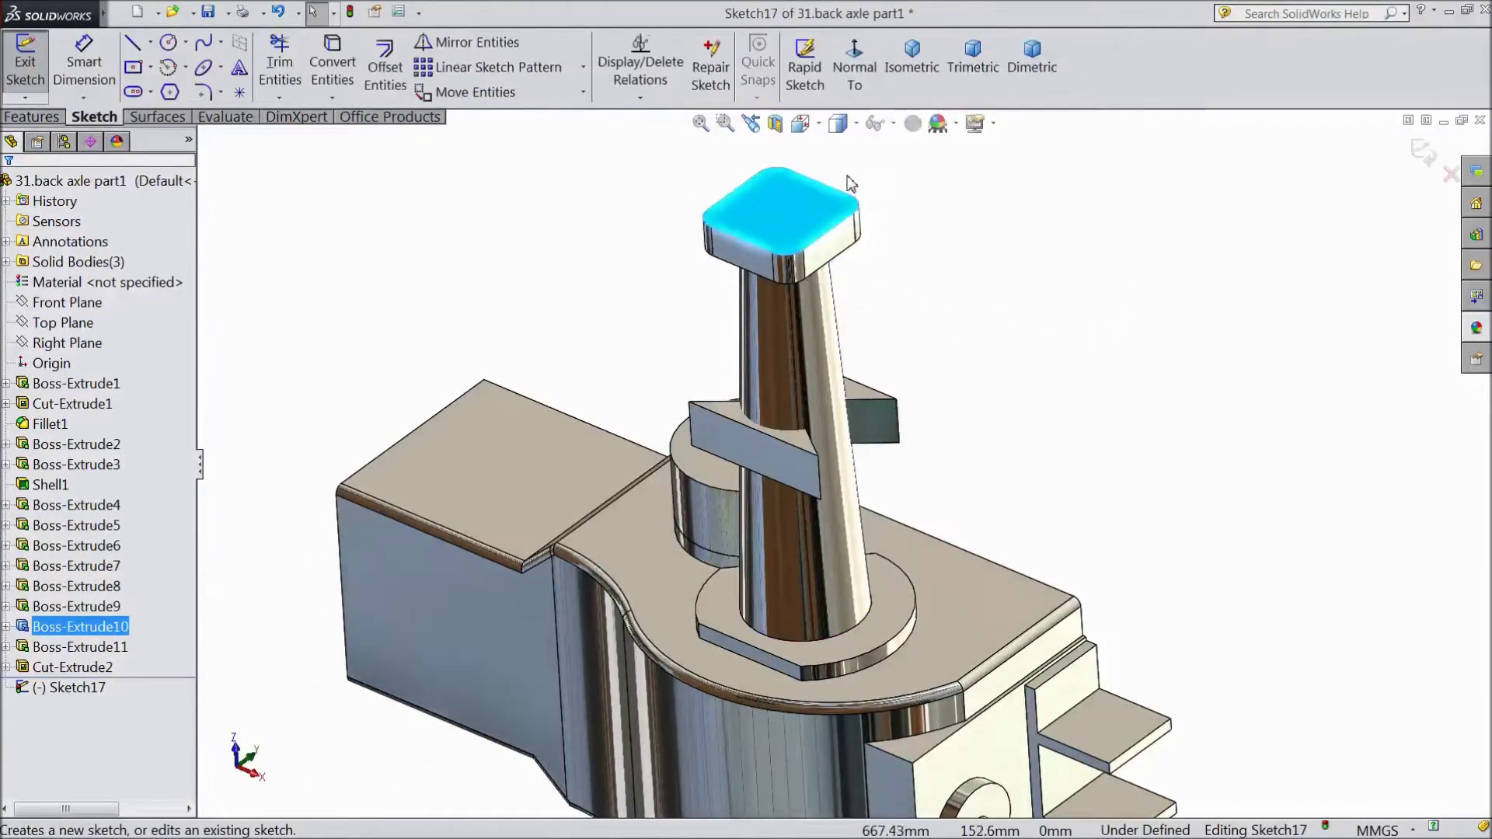
middle_click_drag(859, 190, 894, 216)
scroll(895, 216, "down", 4)
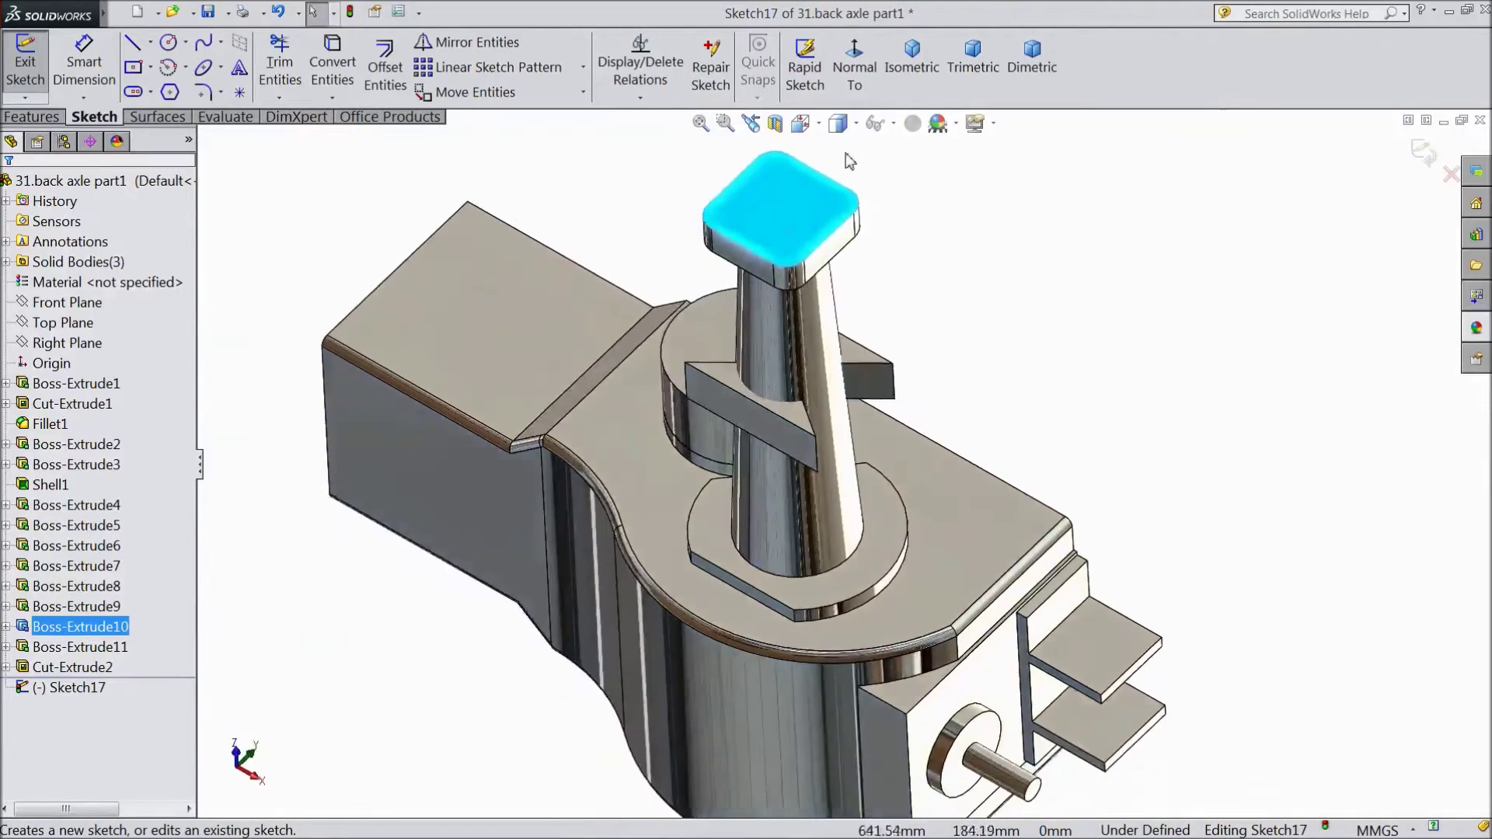
left_click(151, 43)
left_click(164, 90)
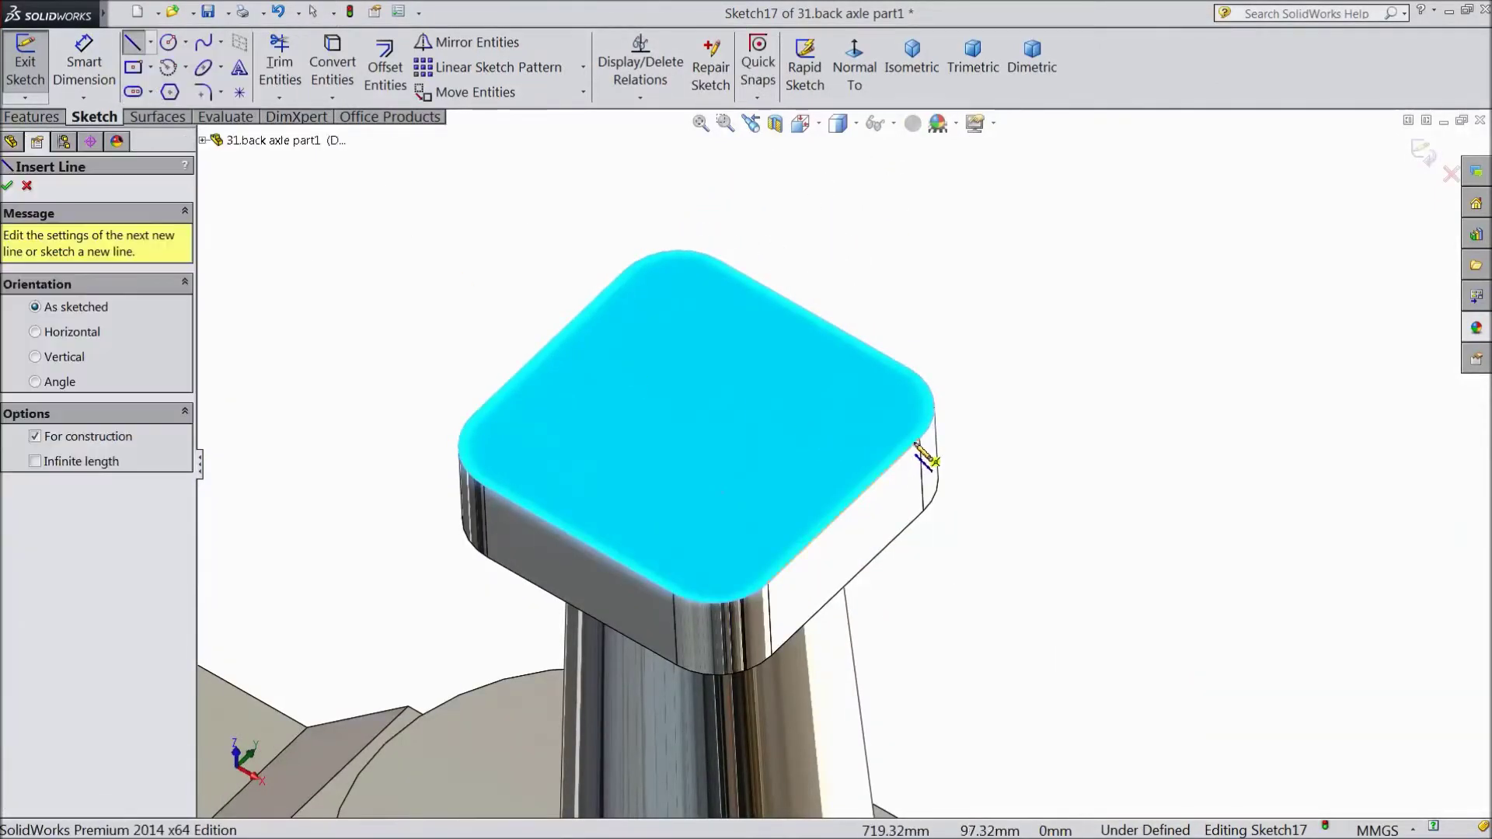
left_click(920, 440)
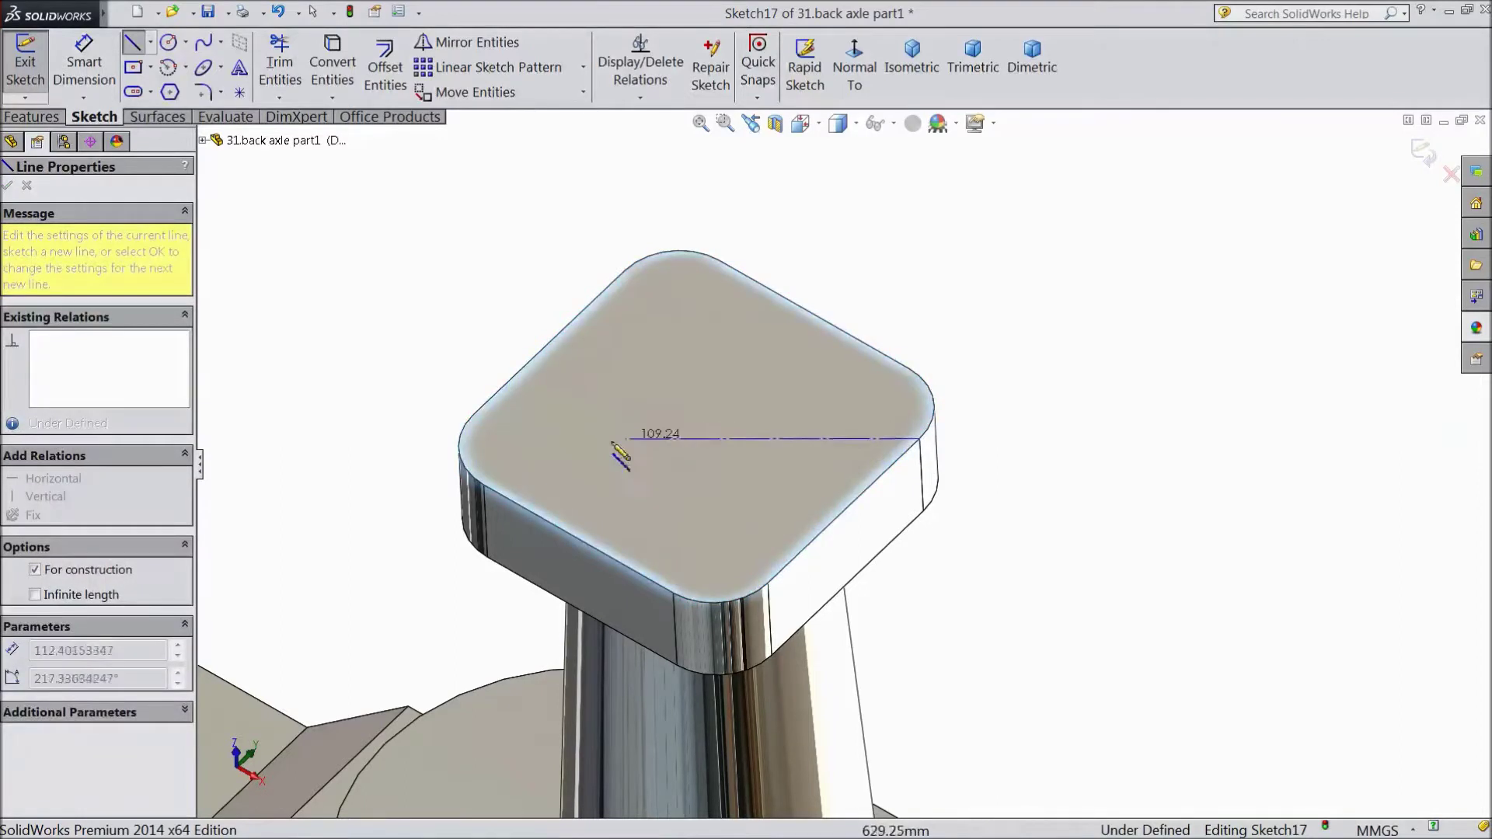
left_click(473, 415)
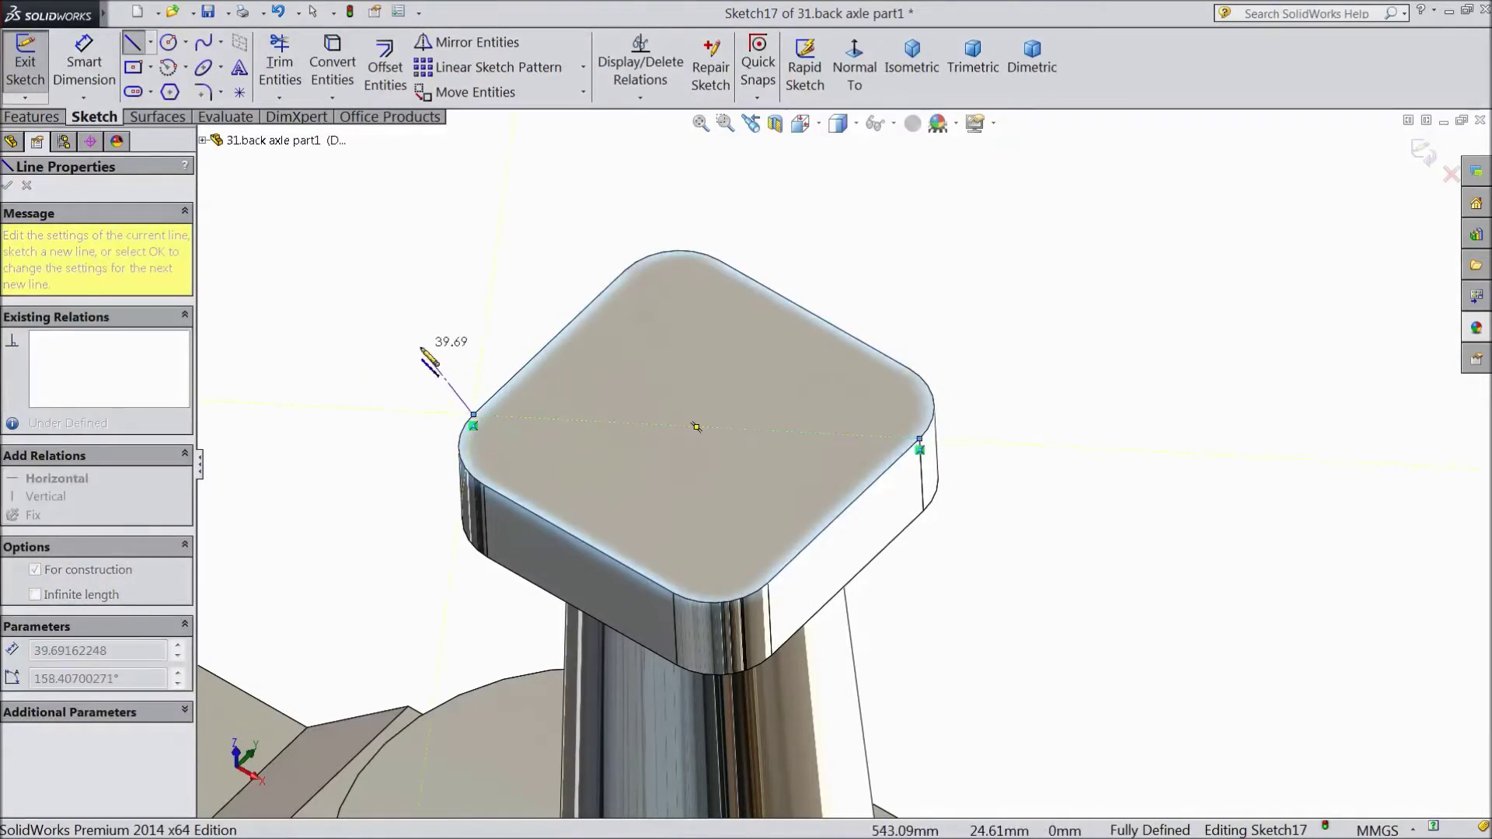
key("Escape")
Draw a circle centered on the centerline's midpoint and dimension its diameter to 60 mm.
left_click(168, 44)
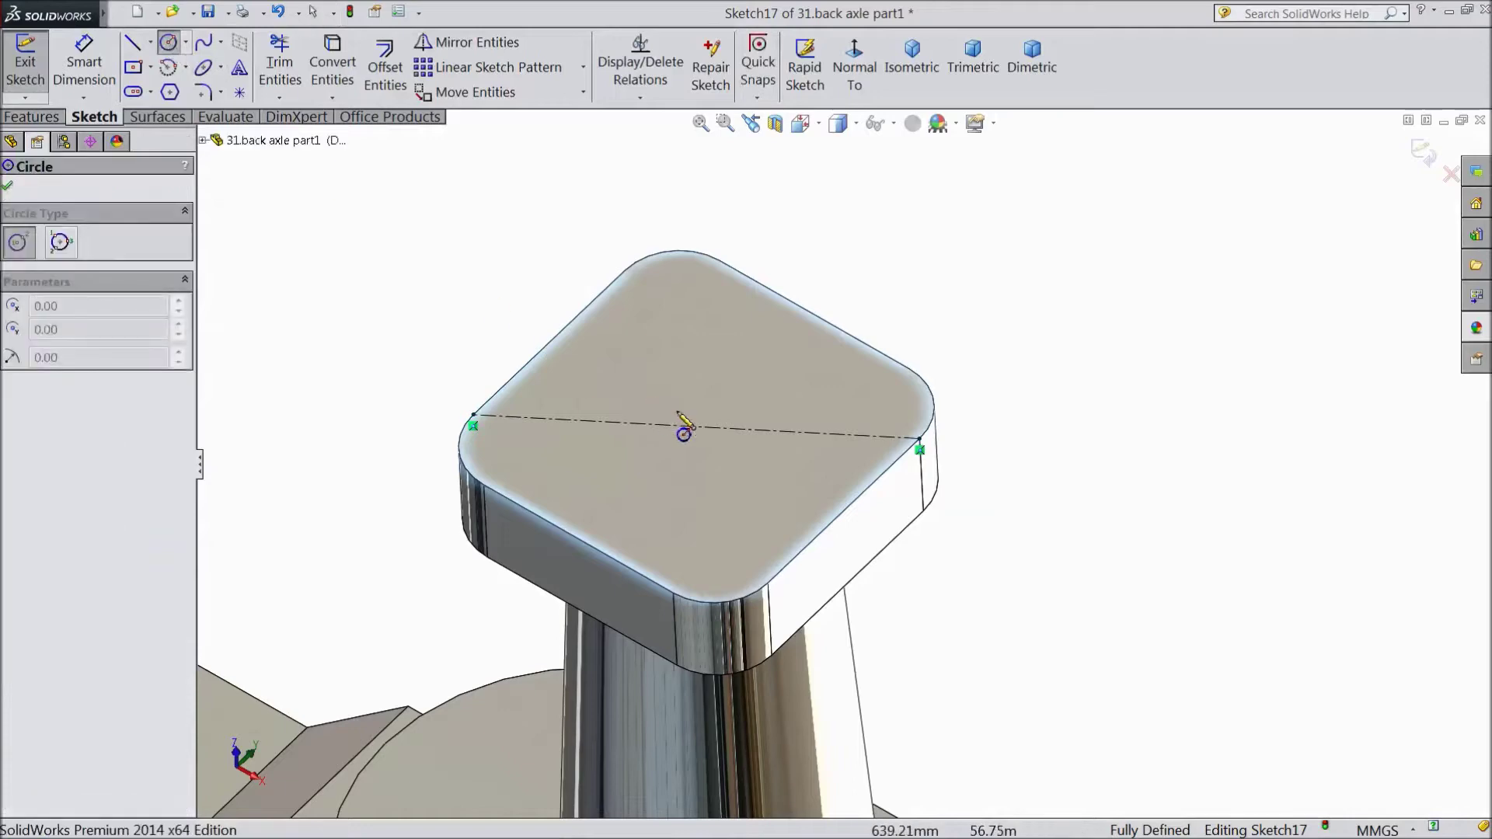
left_click(696, 426)
left_click(699, 359)
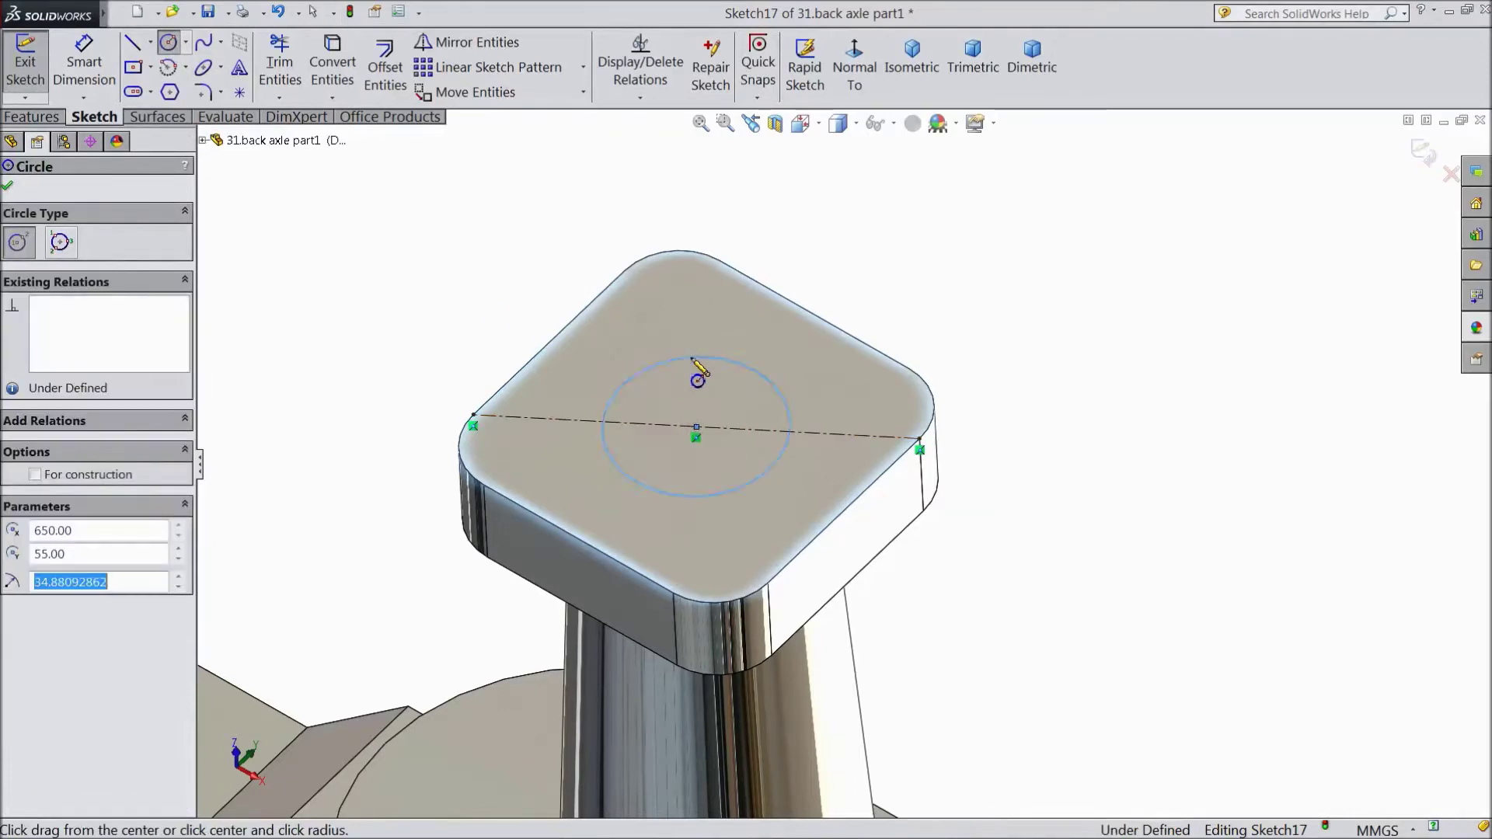
key("d")
left_click(777, 400)
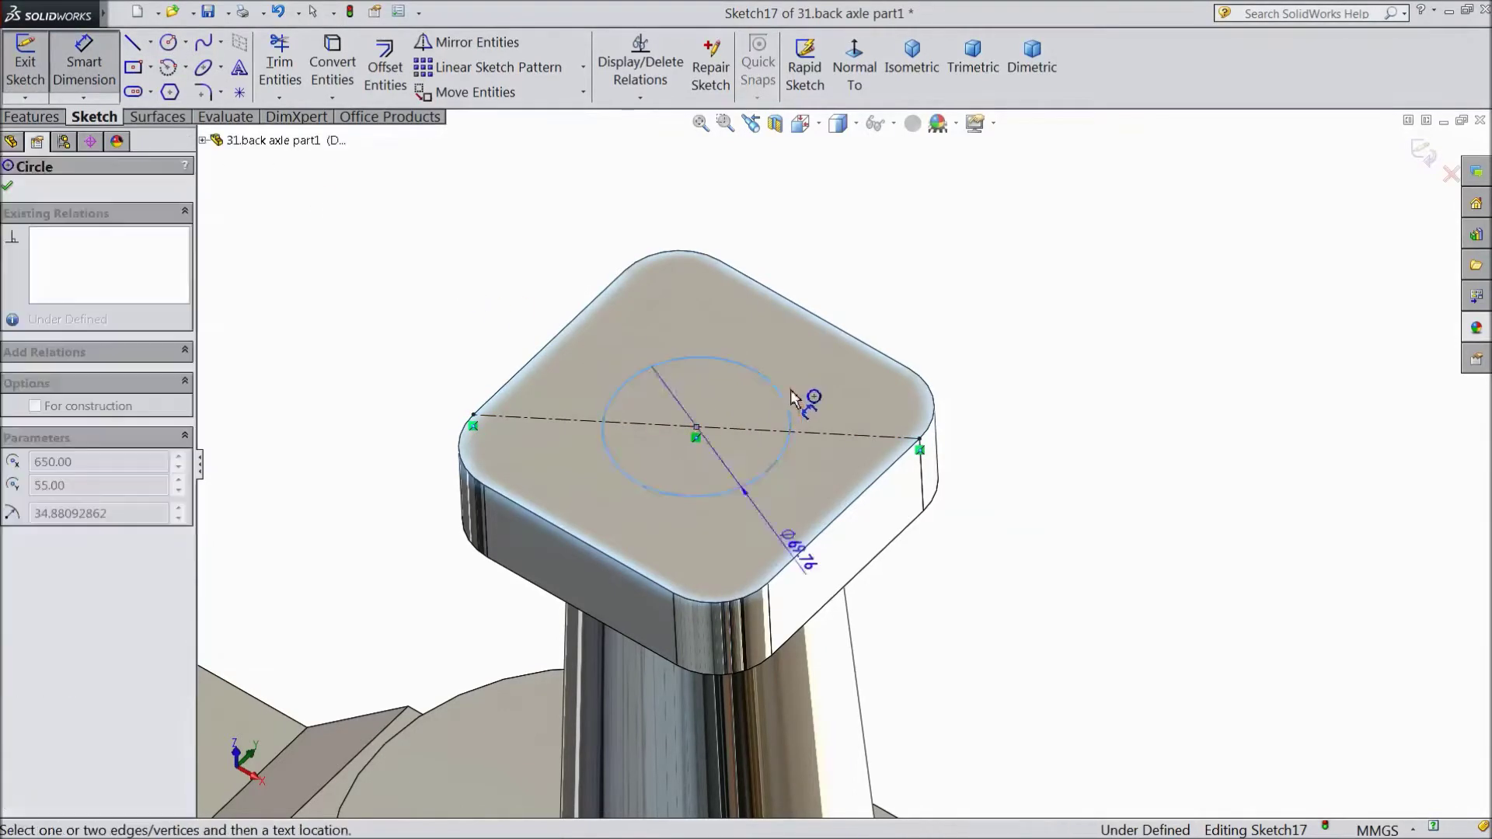
left_click(984, 310)
type("60")
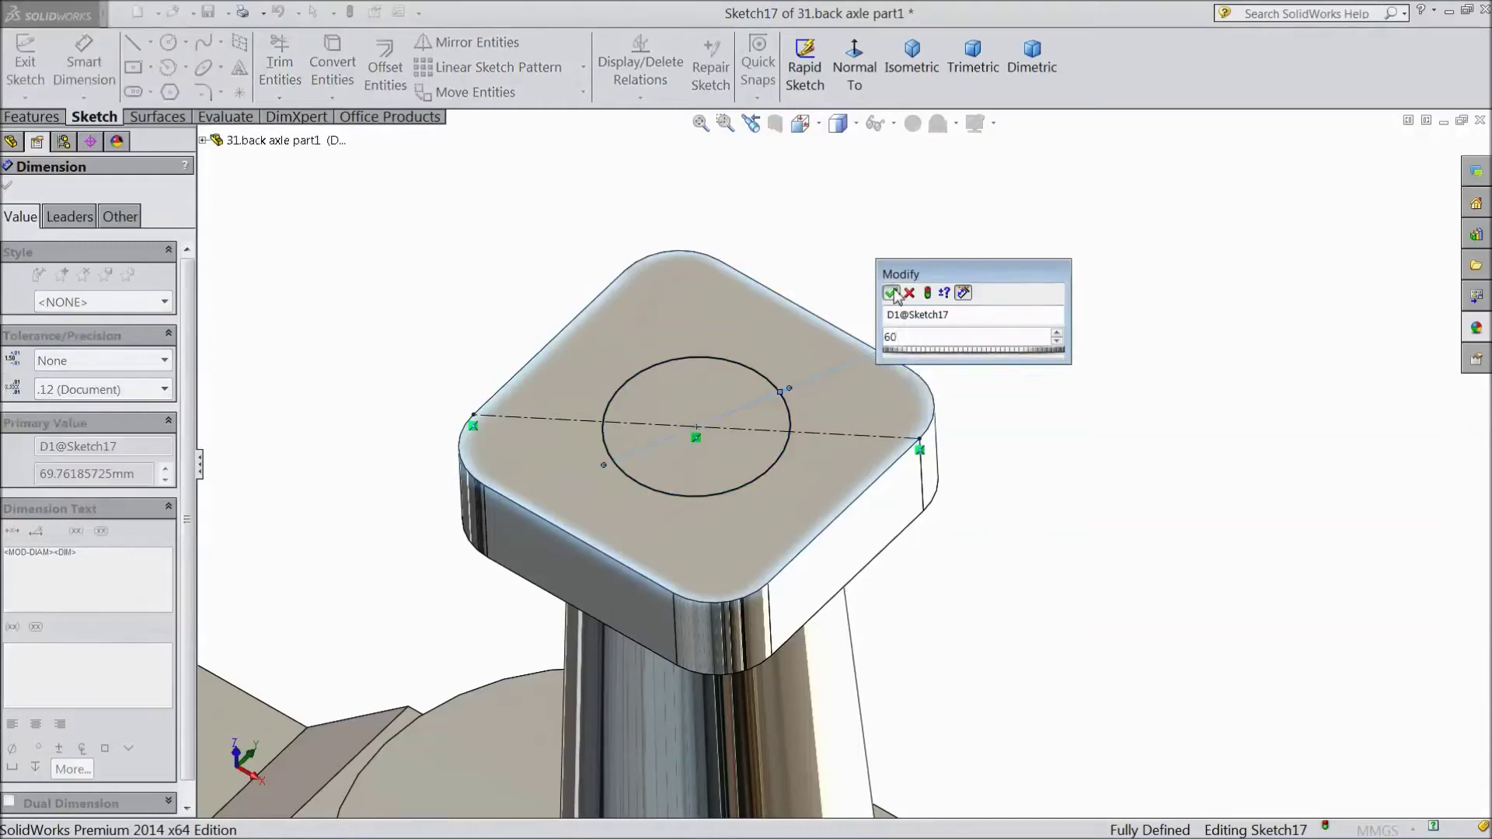
left_click(890, 293)
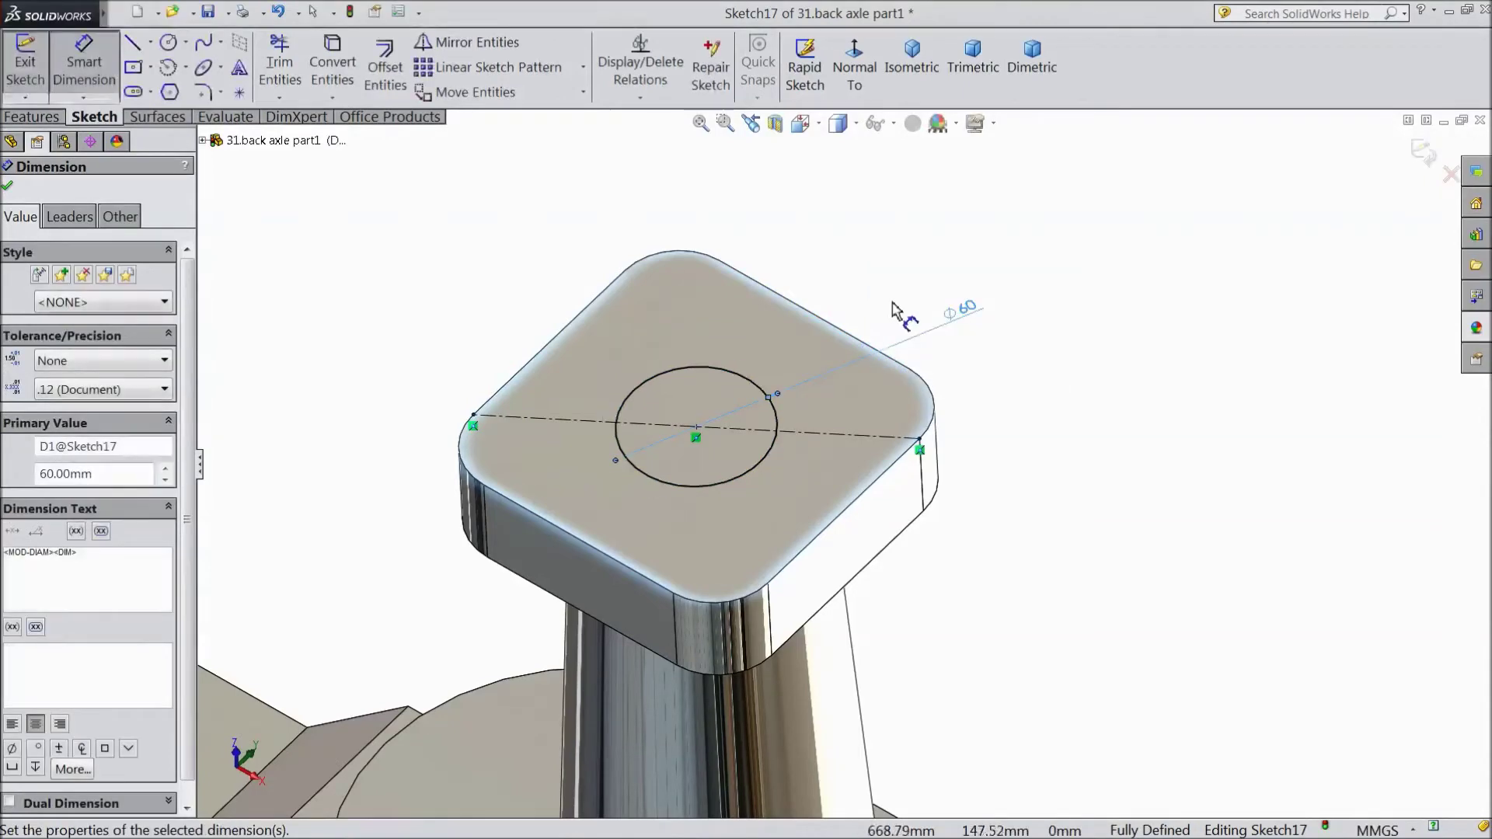
Cut the 60 mm circle down through the shaft with an Up To Surface end at the base flange's upper face.
left_click(47, 118)
left_click(322, 66)
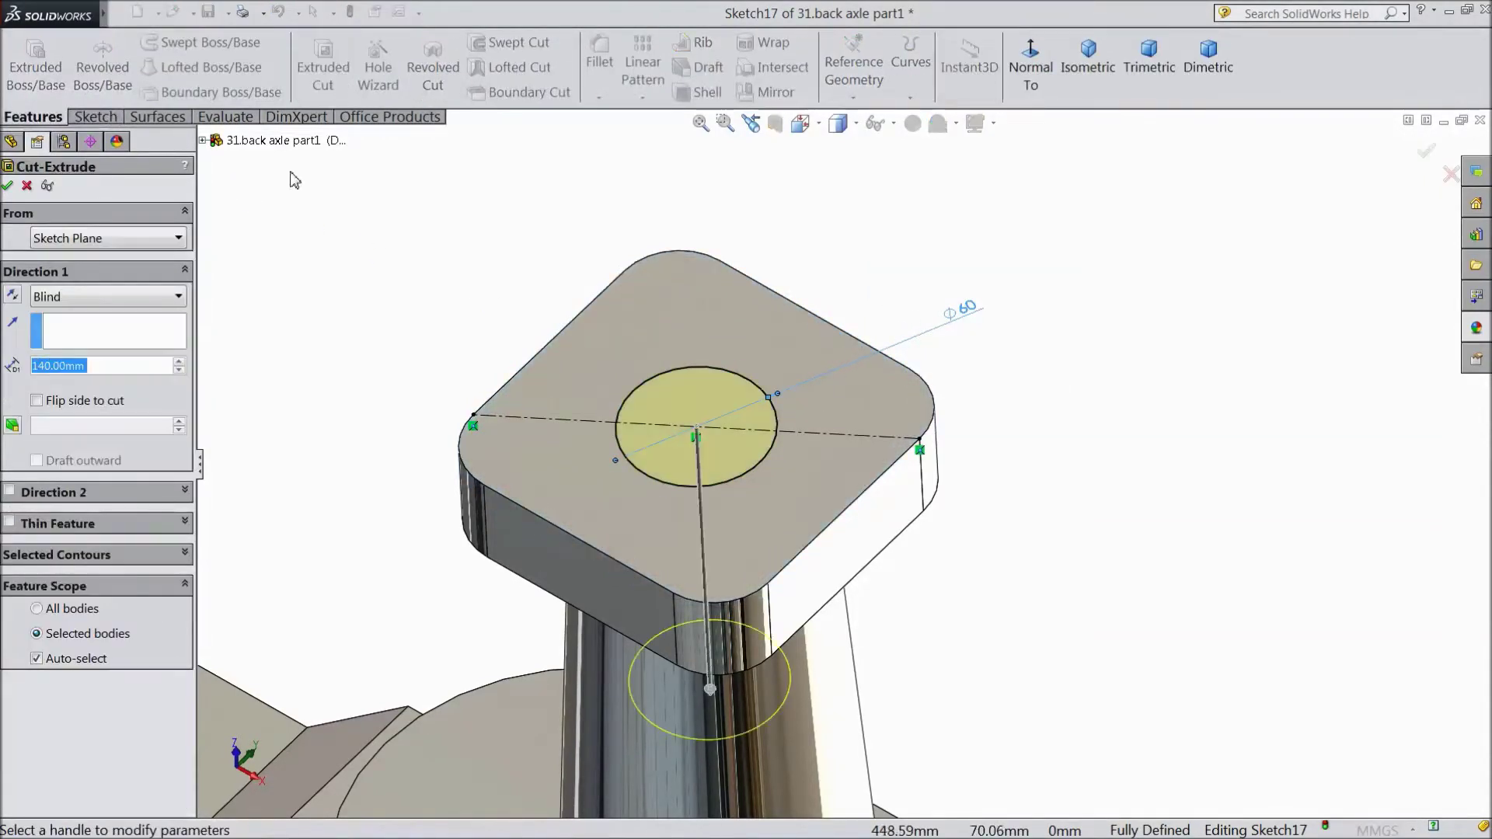
left_click(101, 297)
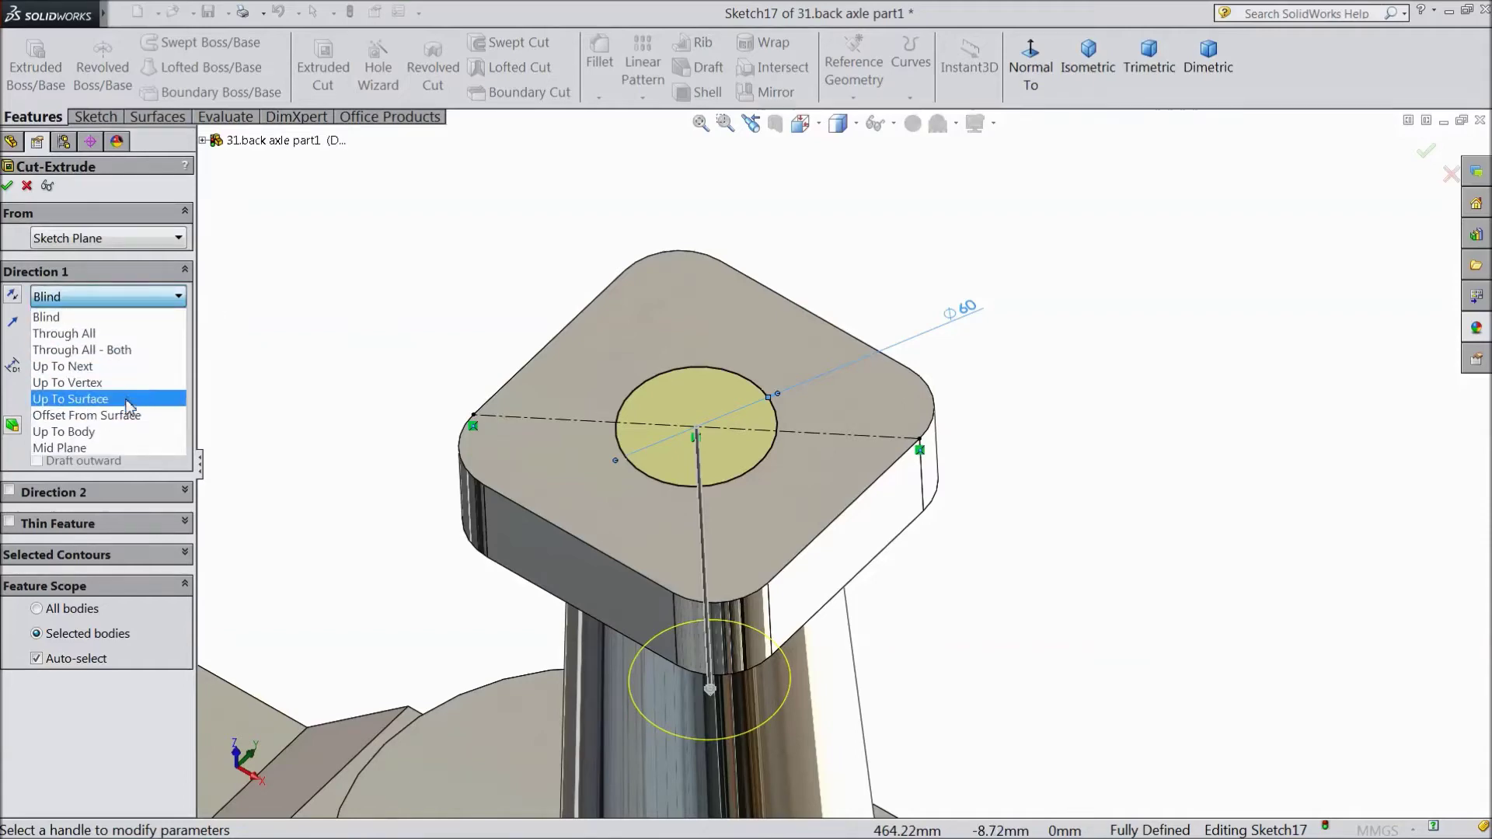
left_click(70, 403)
scroll(423, 406, "down", 3)
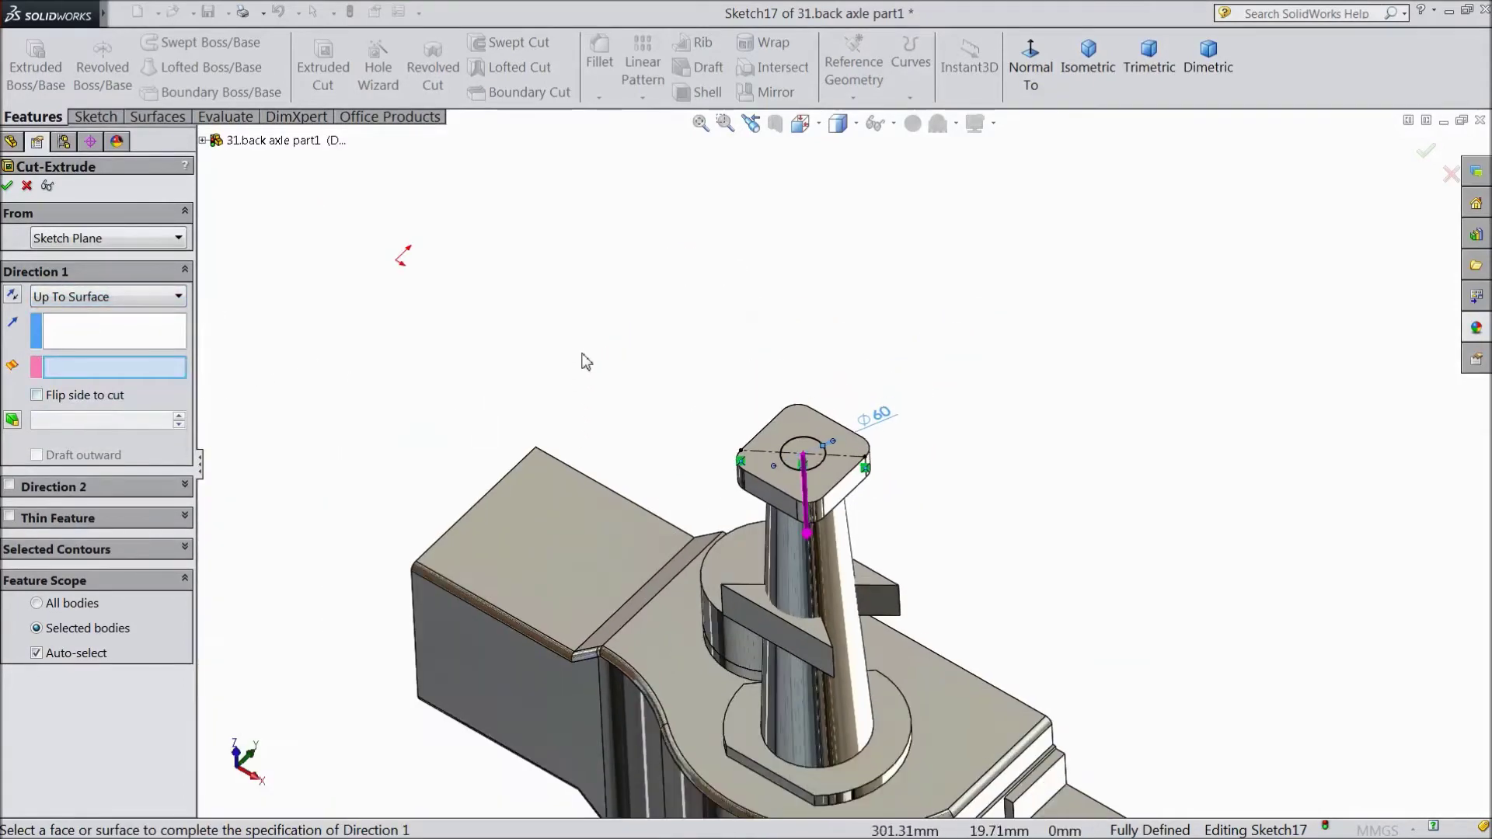
scroll(901, 762, "up", 5)
left_click(863, 682)
scroll(859, 659, "down", 5)
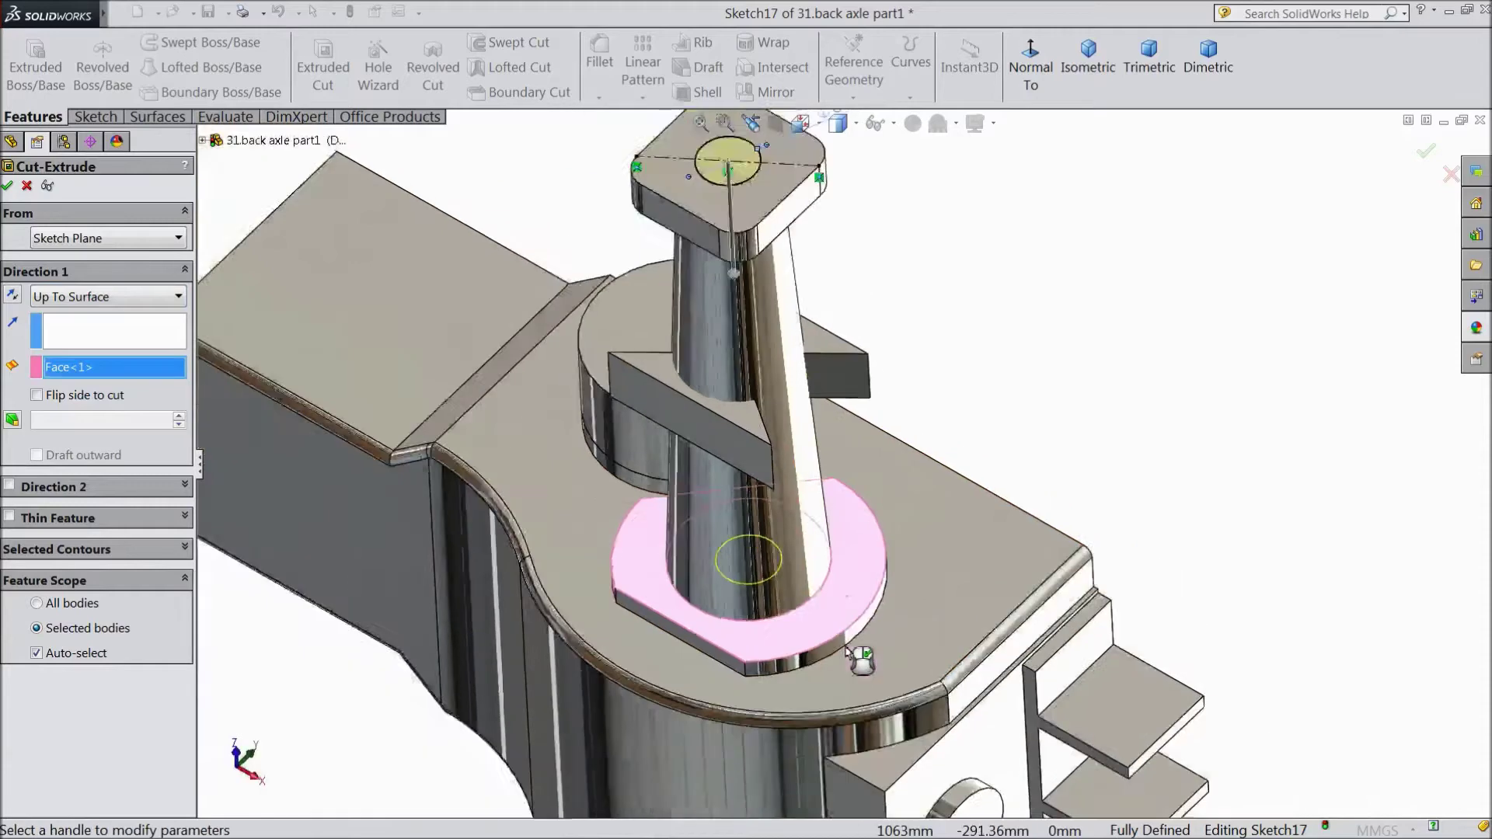
scroll(794, 347, "up", 3)
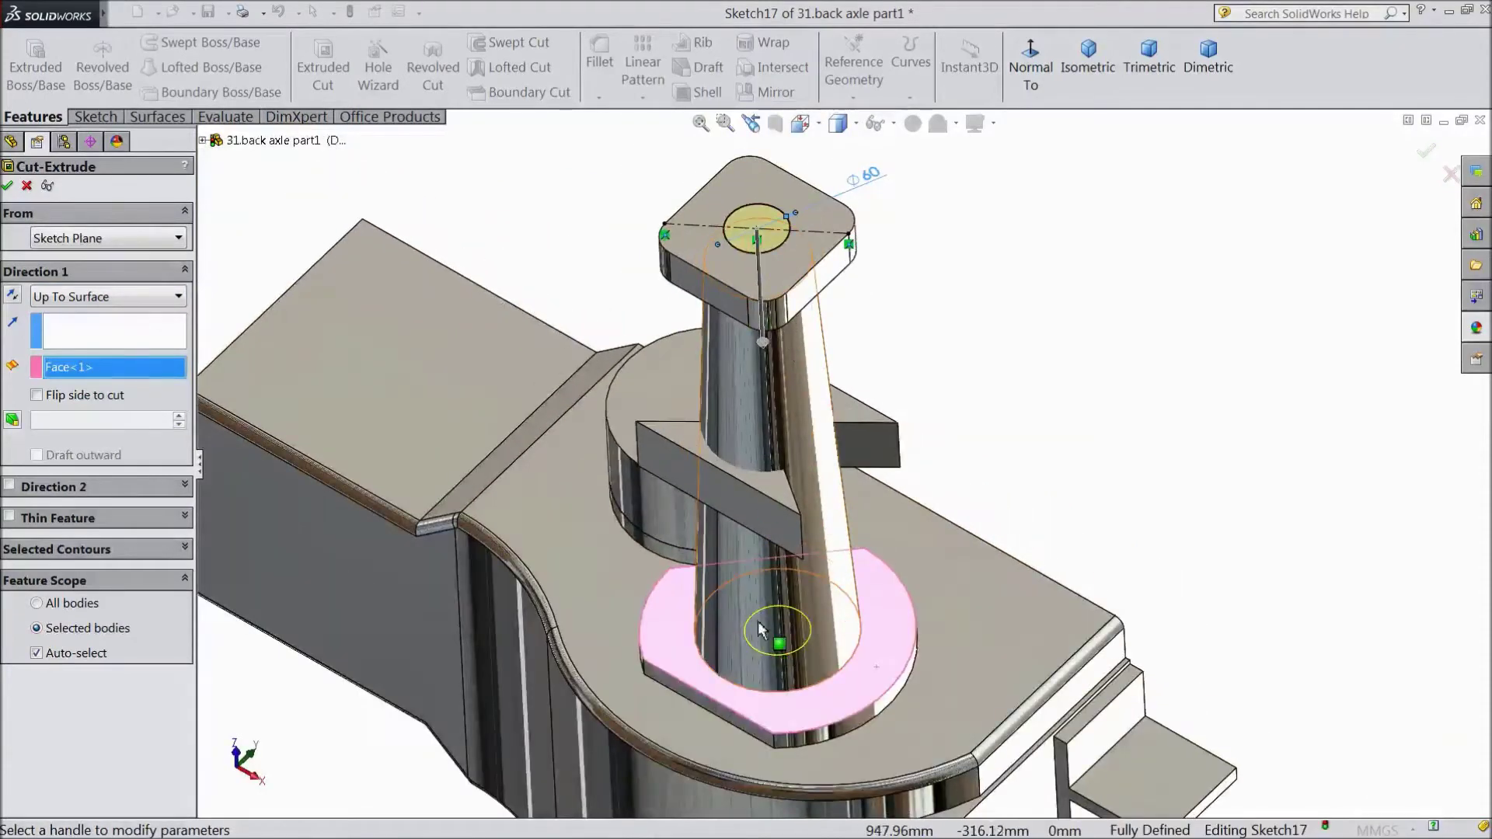
left_click(6, 188)
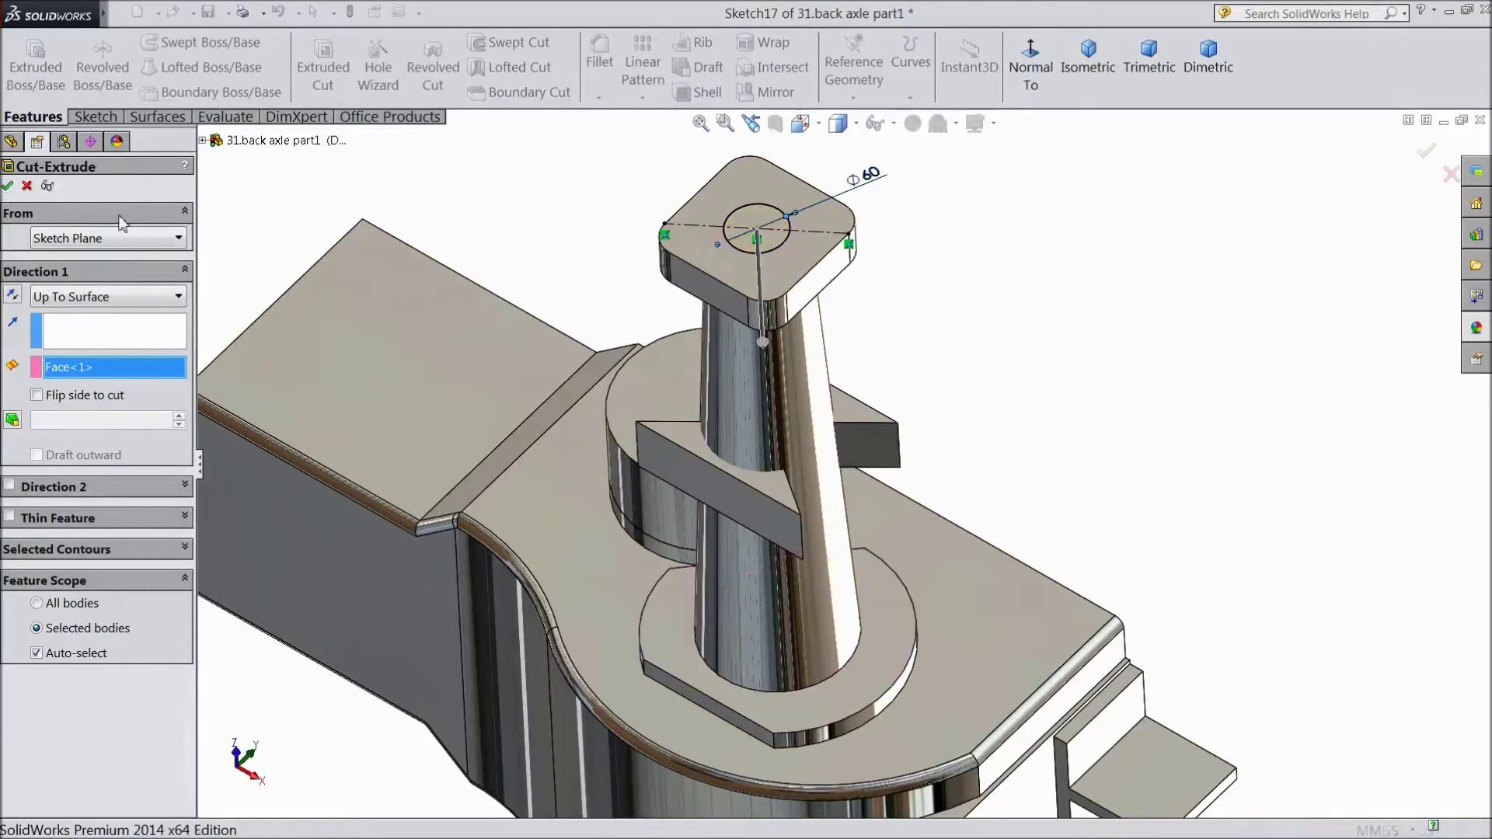
Shell the rear triangular block to 10 mm wall thickness, removing its two slanted cut faces.
mouse_move(573, 210)
middle_mouse_down()
mouse_move(574, 363)
mouse_move(586, 220)
mouse_move(570, 197)
middle_mouse_up()
left_click(698, 92)
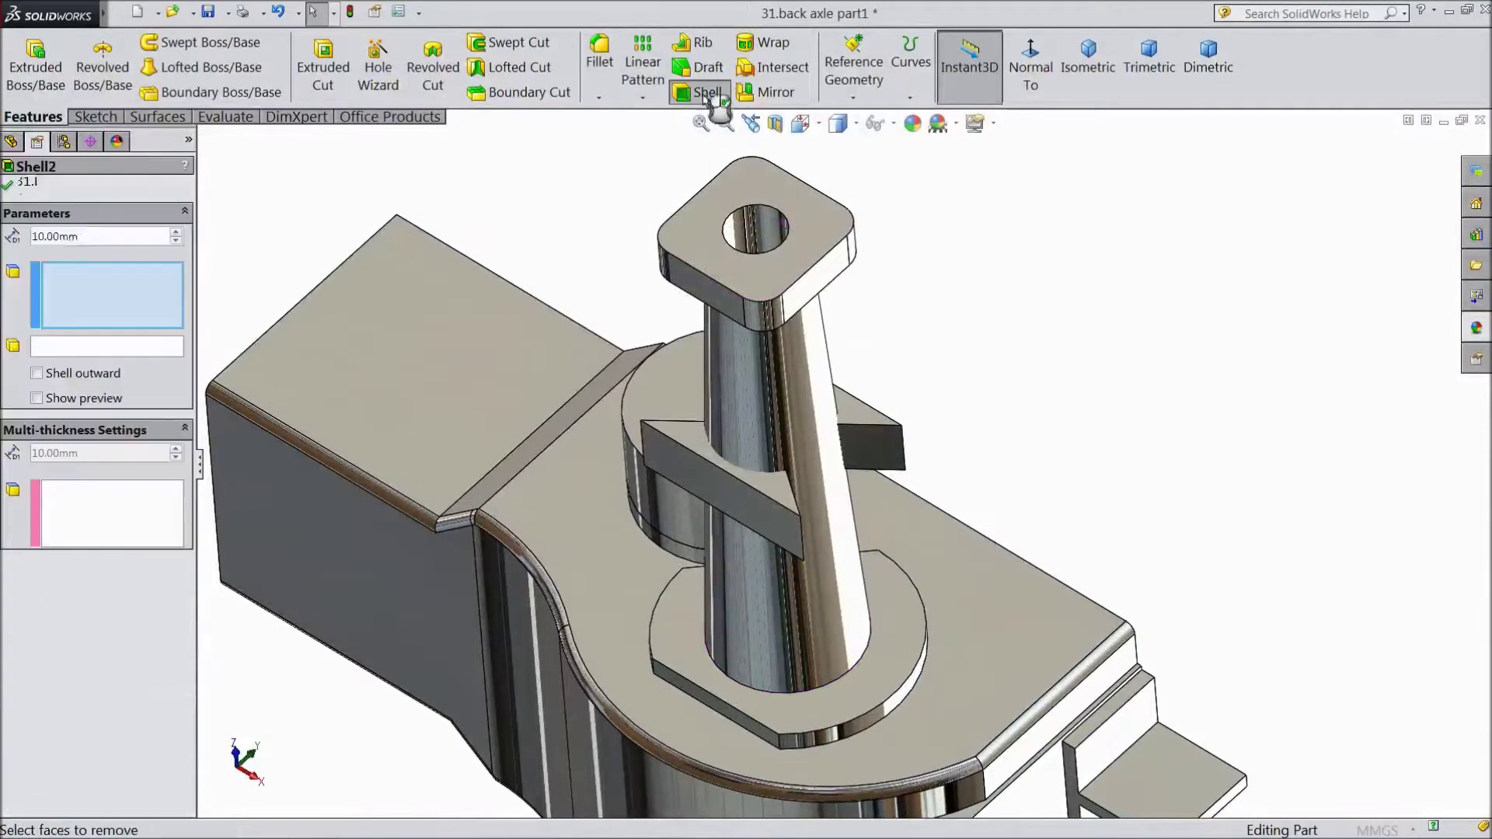
left_click(872, 458)
middle_click_drag(966, 376, 744, 399)
left_click(733, 381)
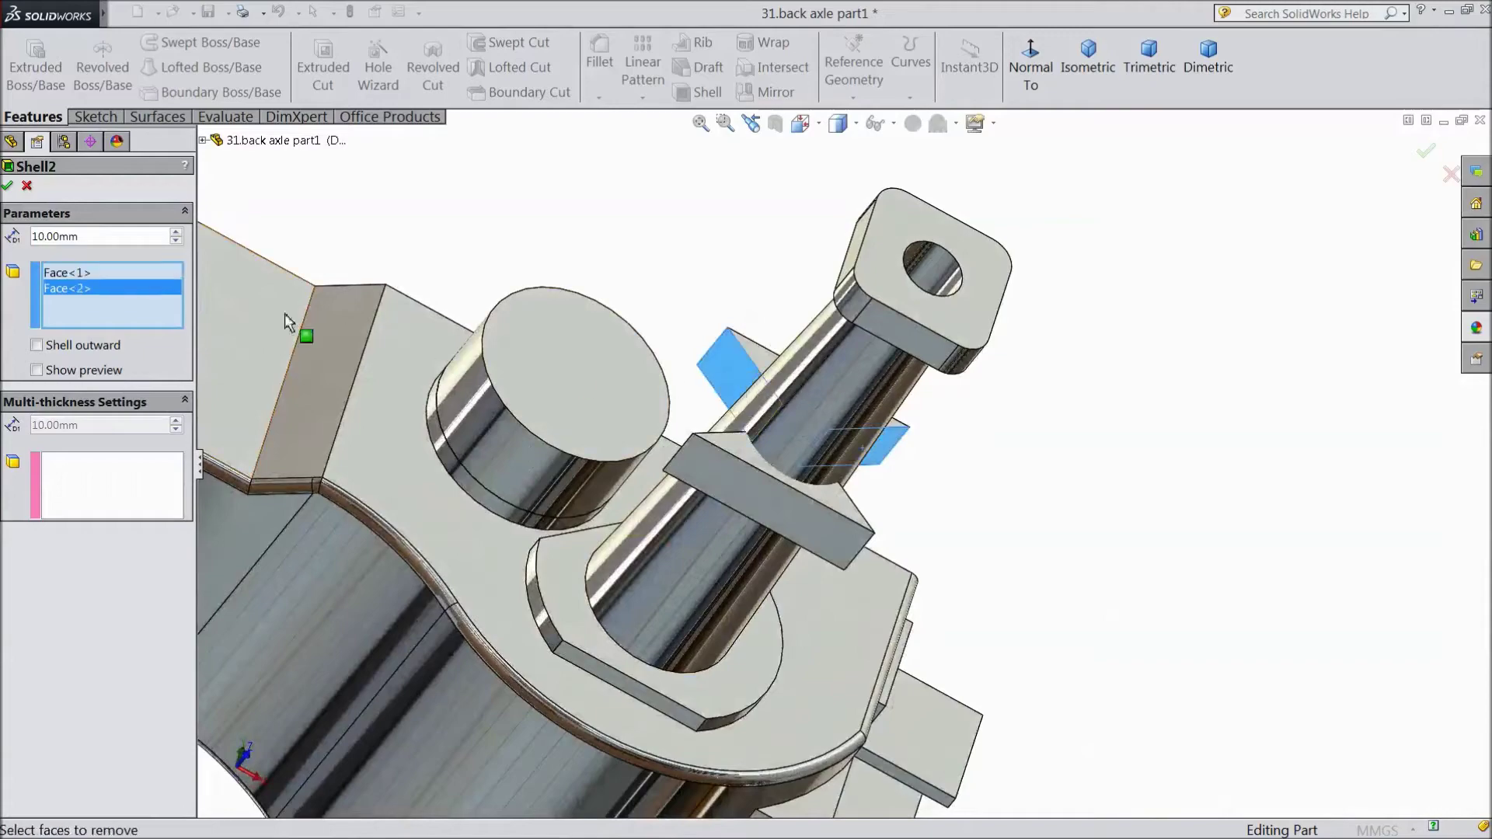
left_click(8, 185)
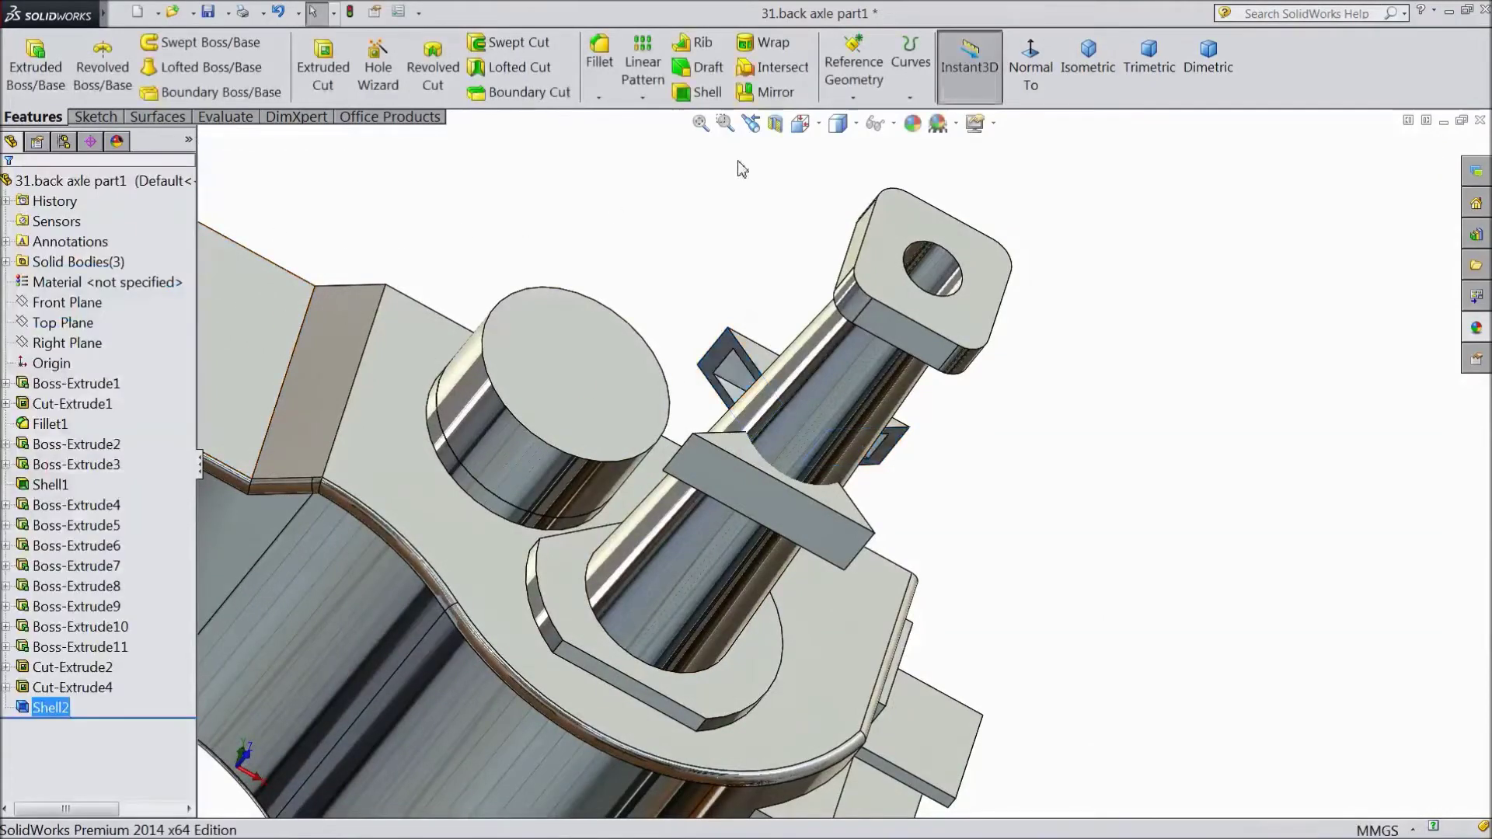
Shell the front triangular block to 10 mm wall thickness, removing its two slanted cut faces.
left_click(697, 93)
middle_click_drag(790, 199, 906, 500)
left_click(883, 516)
middle_click_drag(696, 583, 889, 636)
left_click(739, 468)
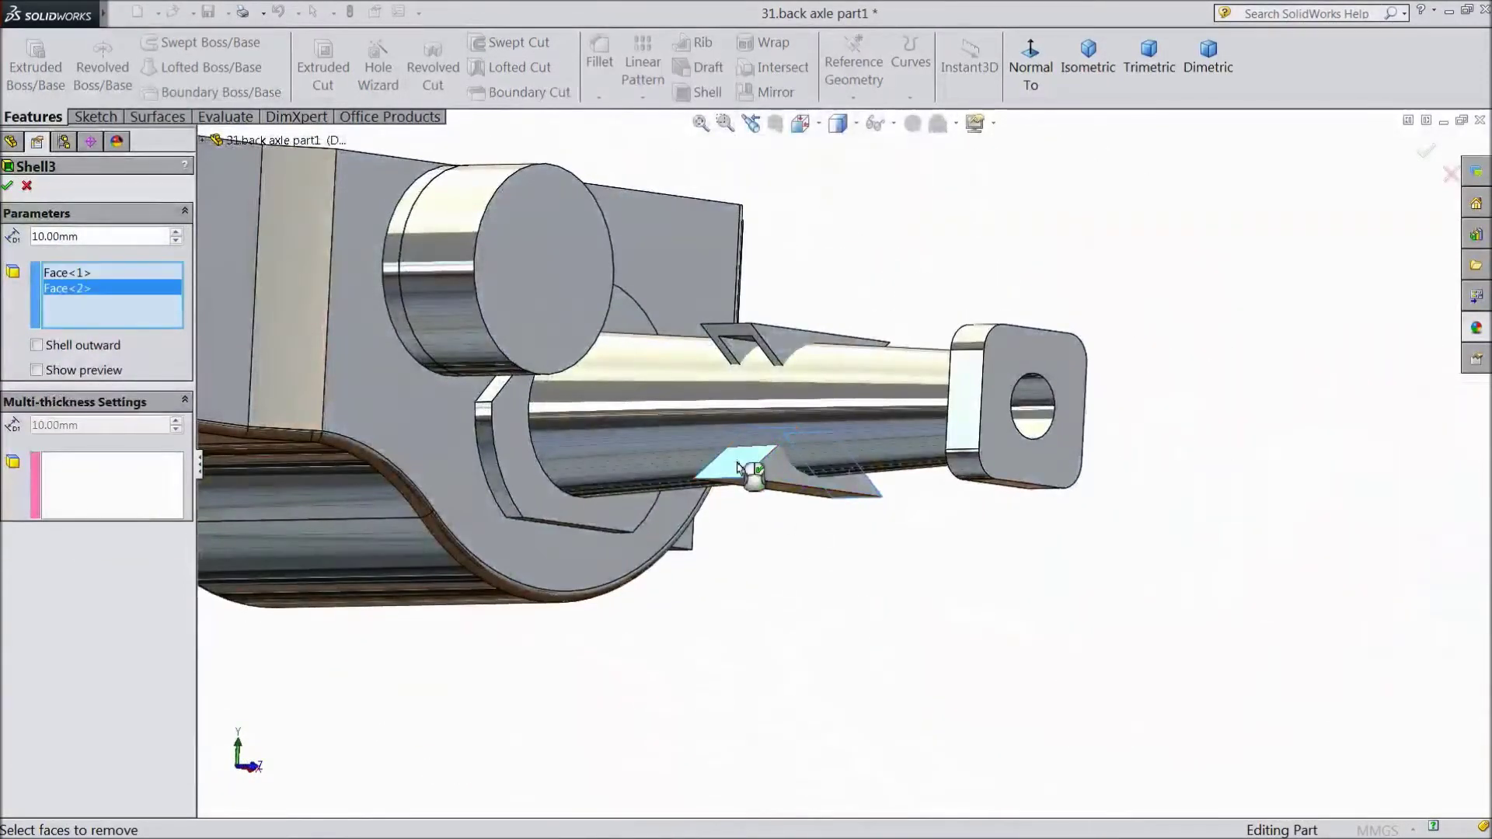
scroll(772, 389, "down", 2)
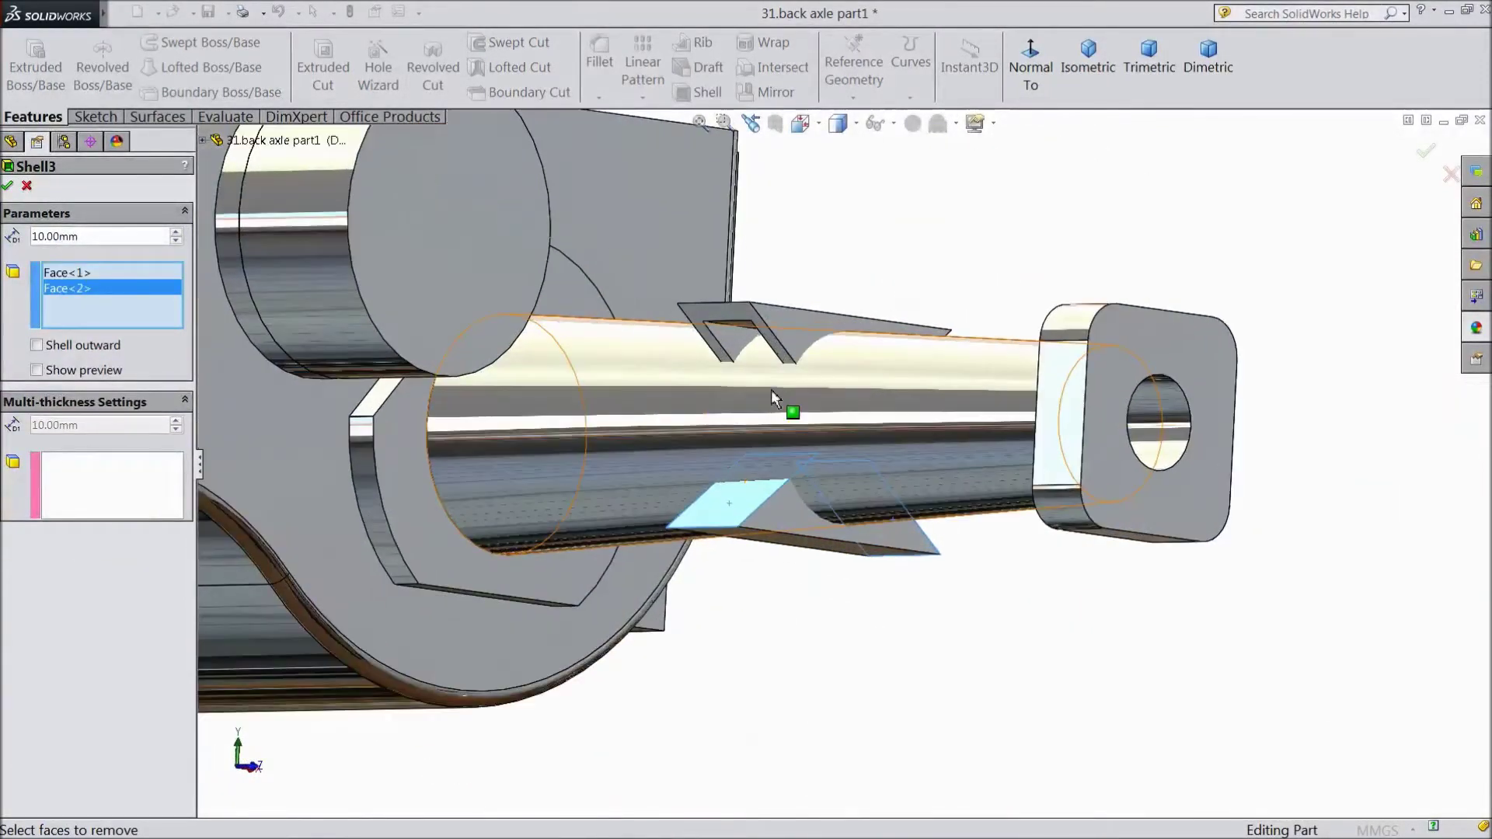
left_click(9, 187)
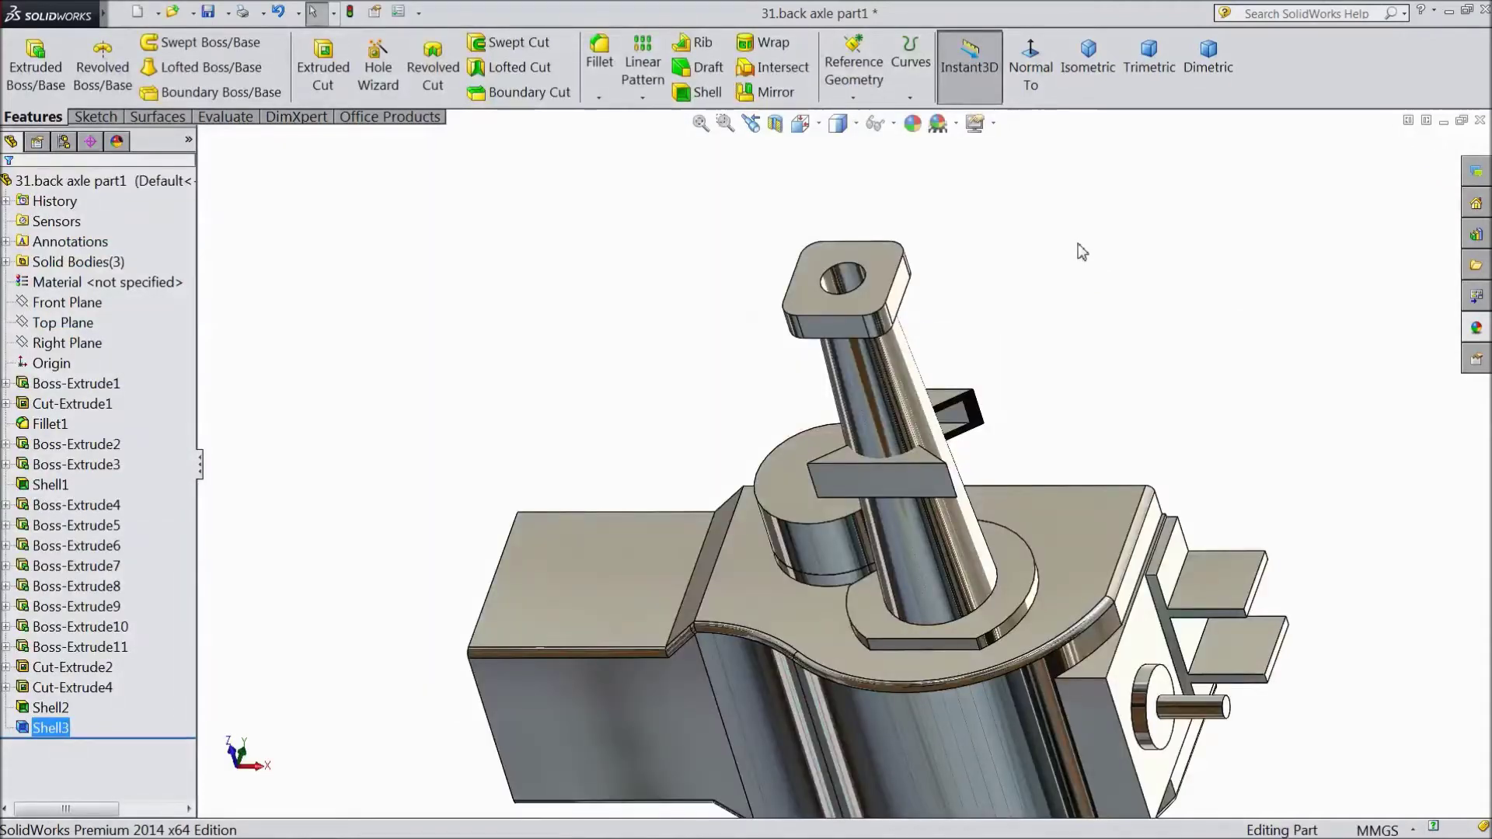
Sketch a vertical construction line on the housing's upper face, from the base flange's straight edge midpoint to the face's curved outer edge.
middle_click_drag(1081, 251, 1084, 373)
left_click(1103, 482)
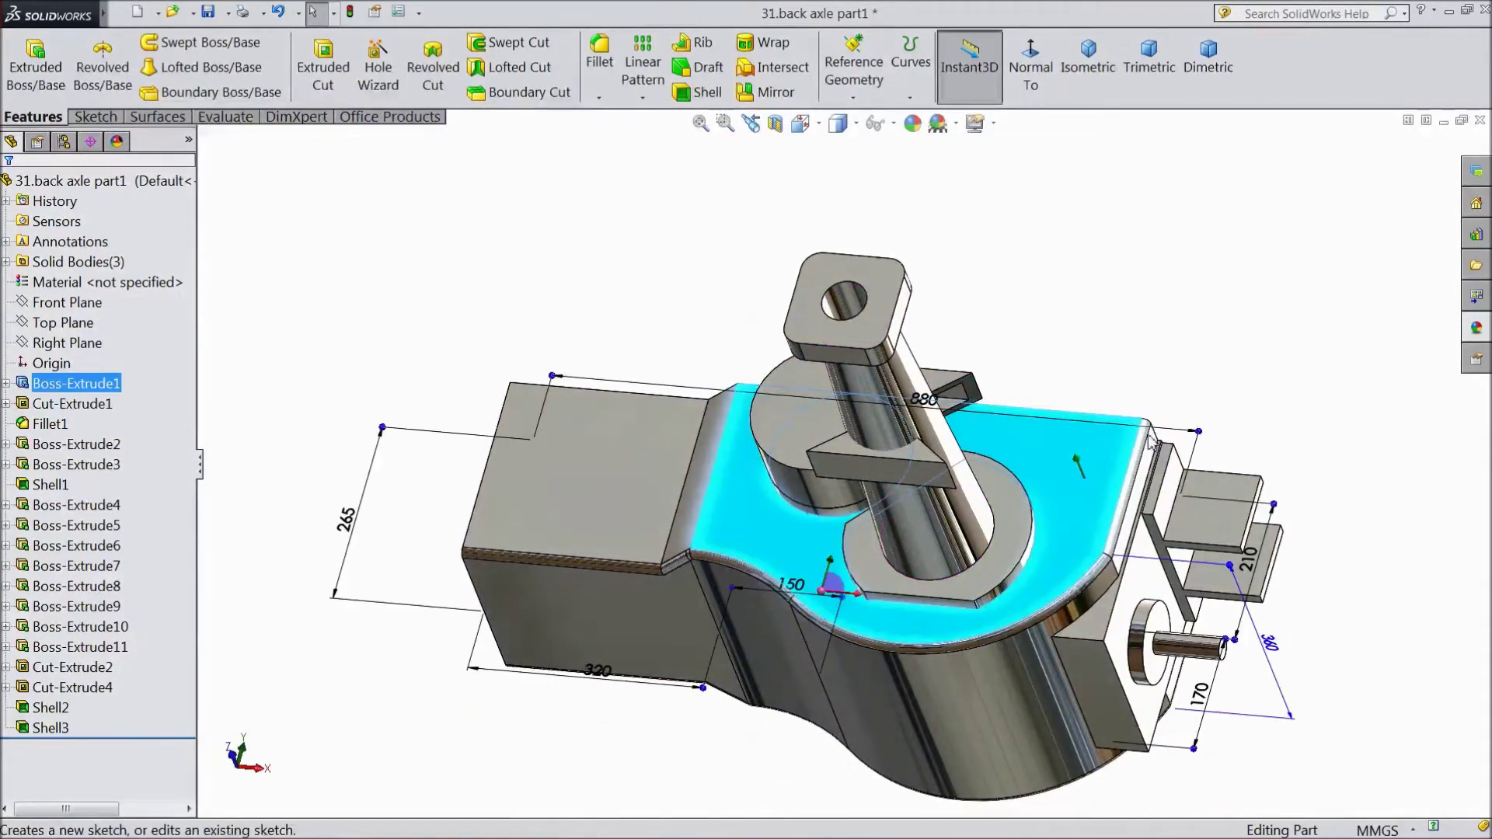
left_click(1150, 440)
left_click(854, 62)
left_click(150, 42)
left_click(167, 86)
scroll(944, 541, "down", 3)
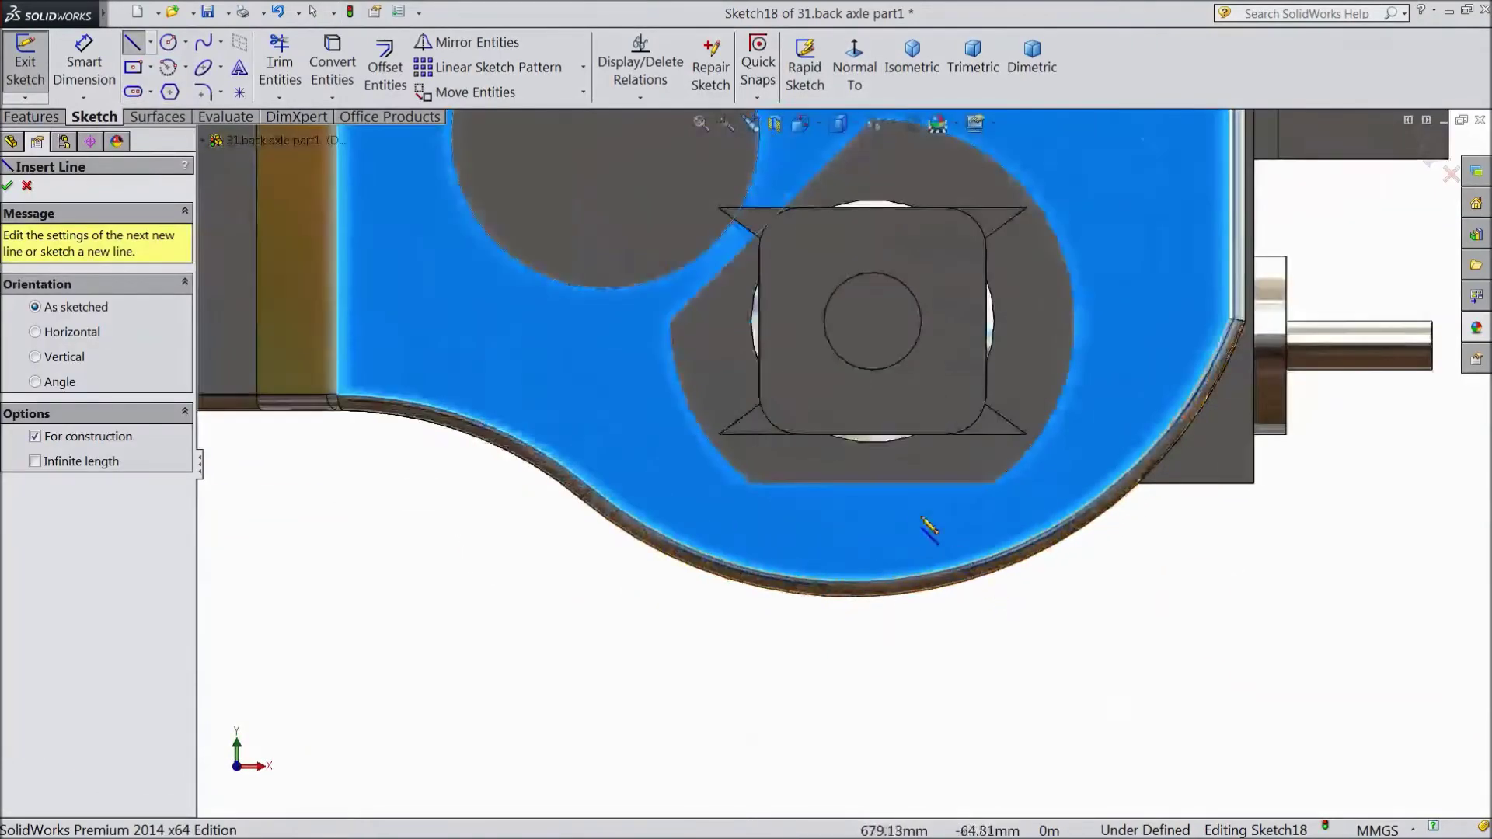
scroll(925, 520, "down", 3)
left_click(815, 445)
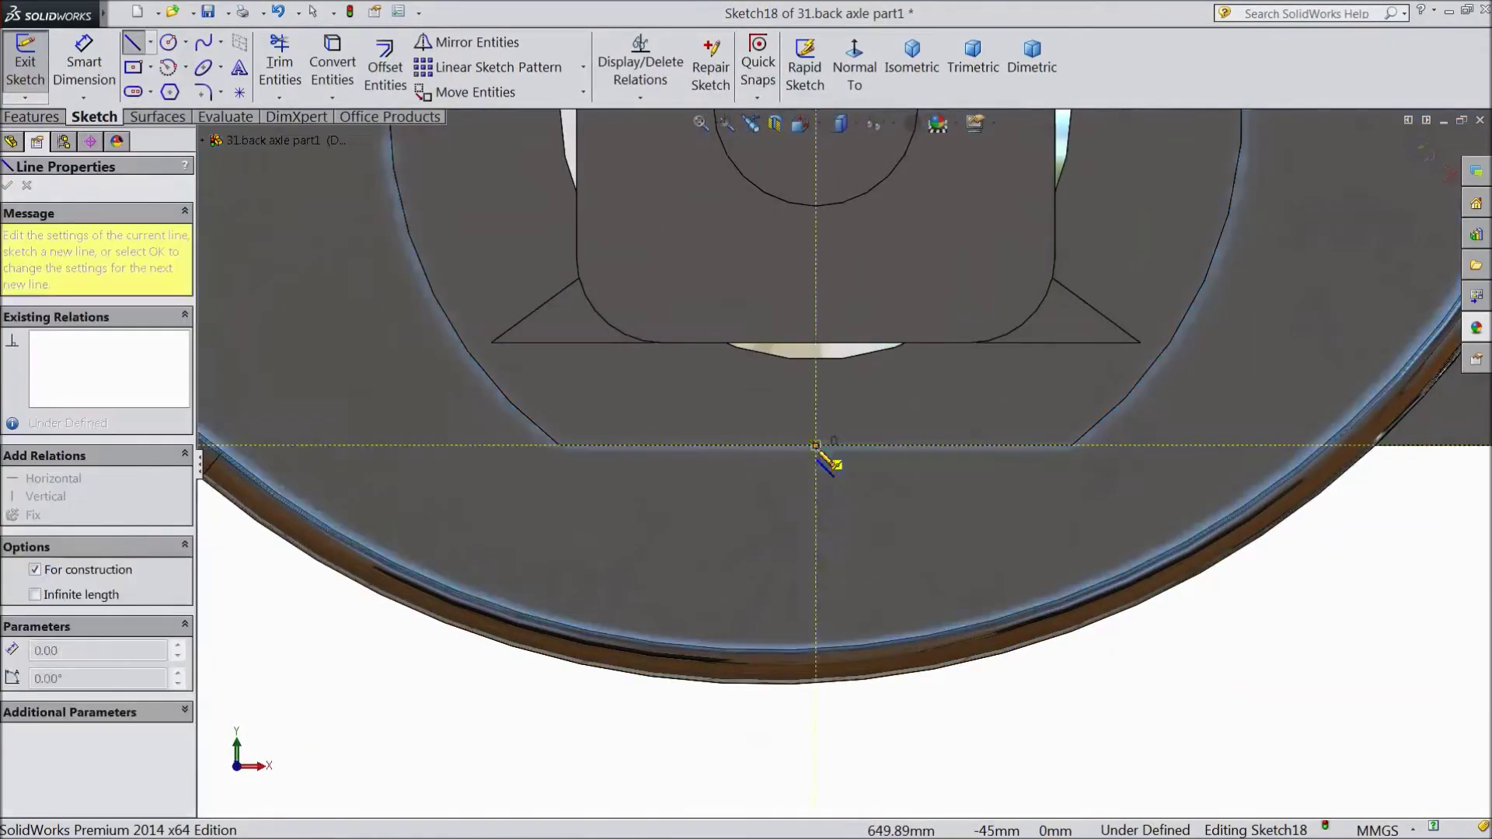
left_click(816, 650)
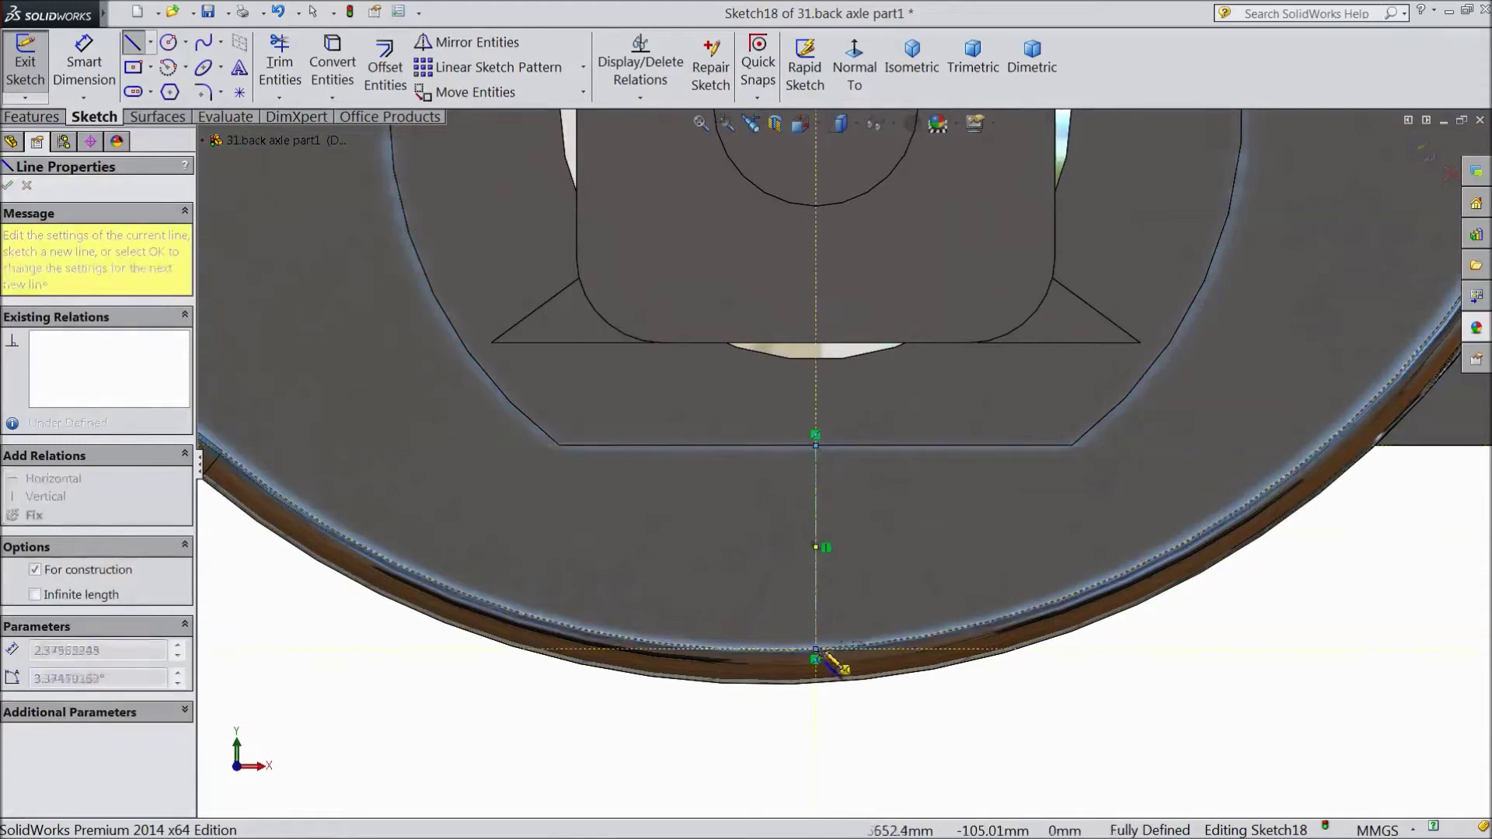
key("Escape")
key("Escape")
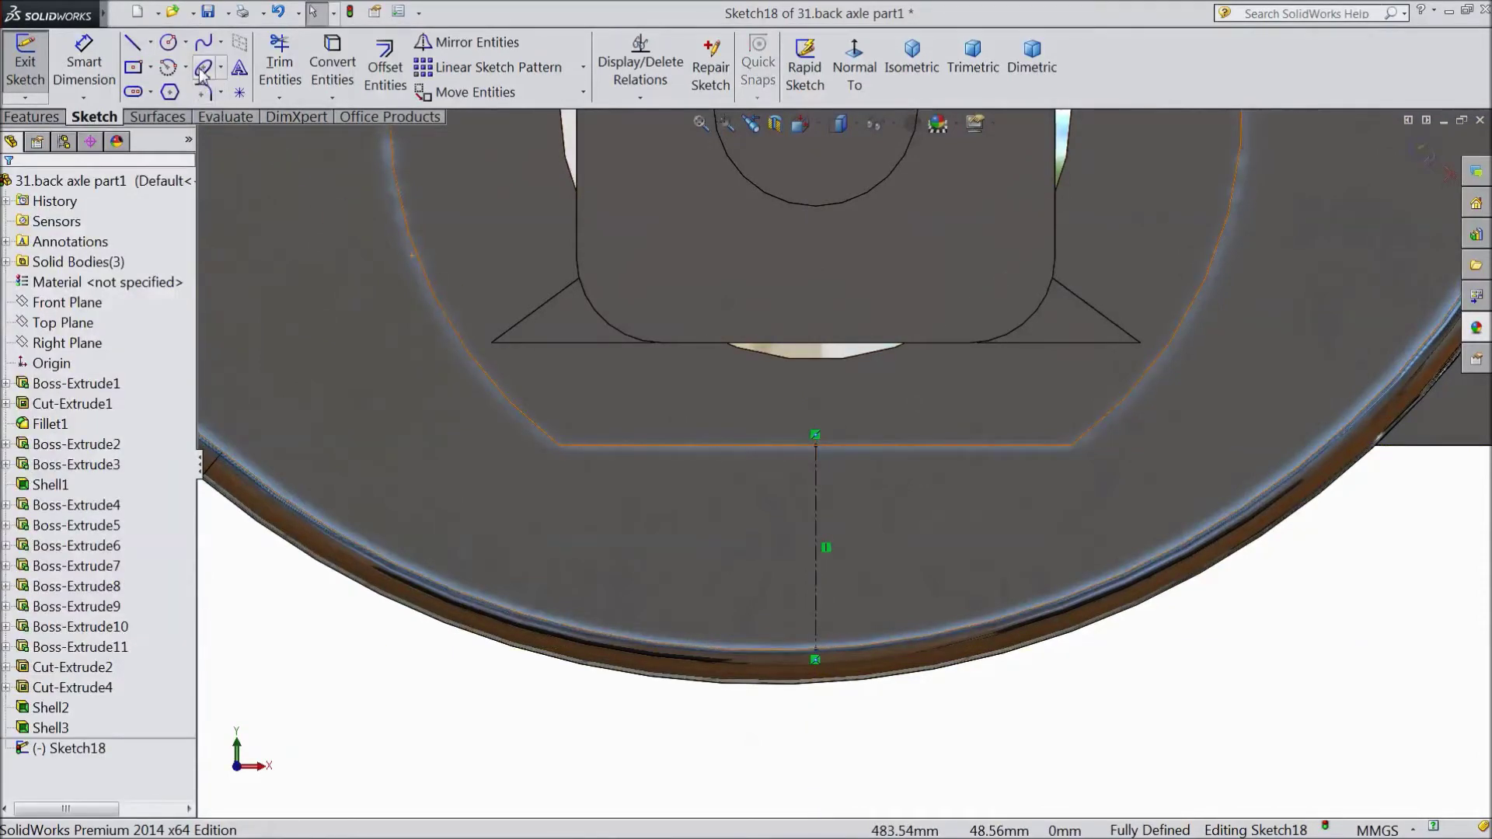
Draw a circle centered on the construction line's midpoint and dimension its diameter to 20 mm.
left_click(169, 44)
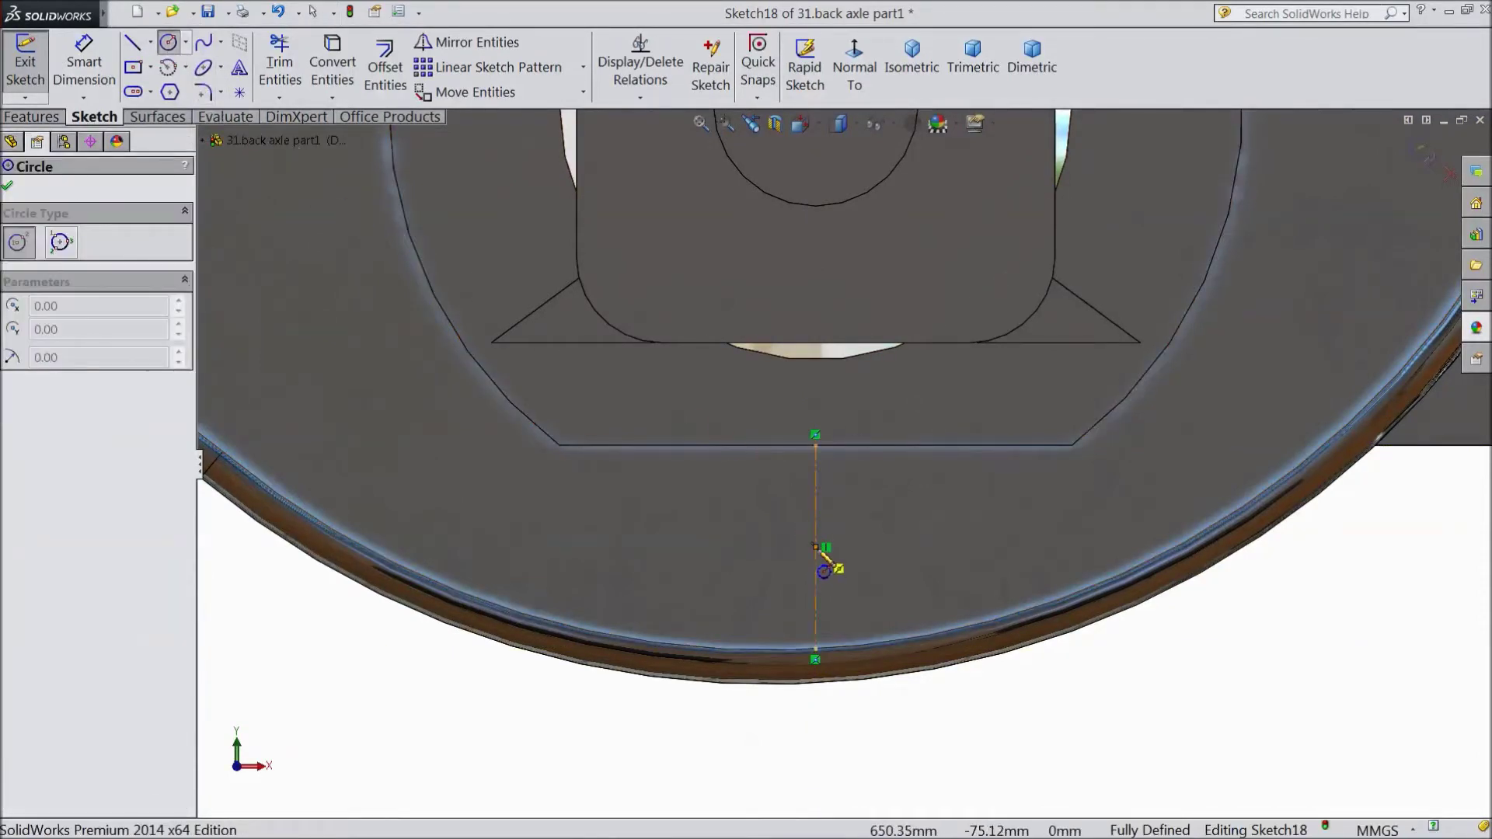
left_click(816, 547)
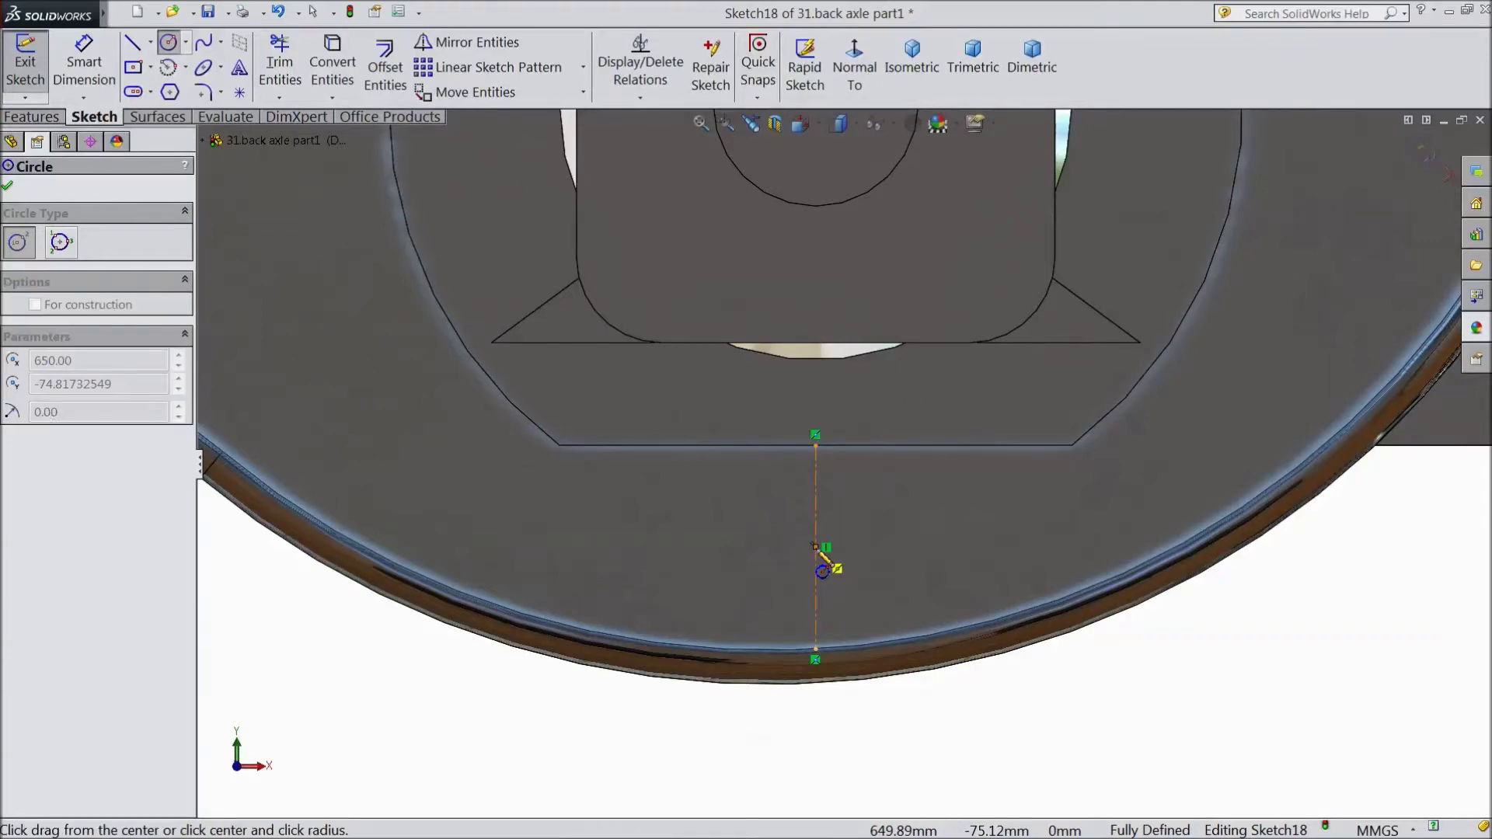
left_click(772, 510)
left_click(84, 62)
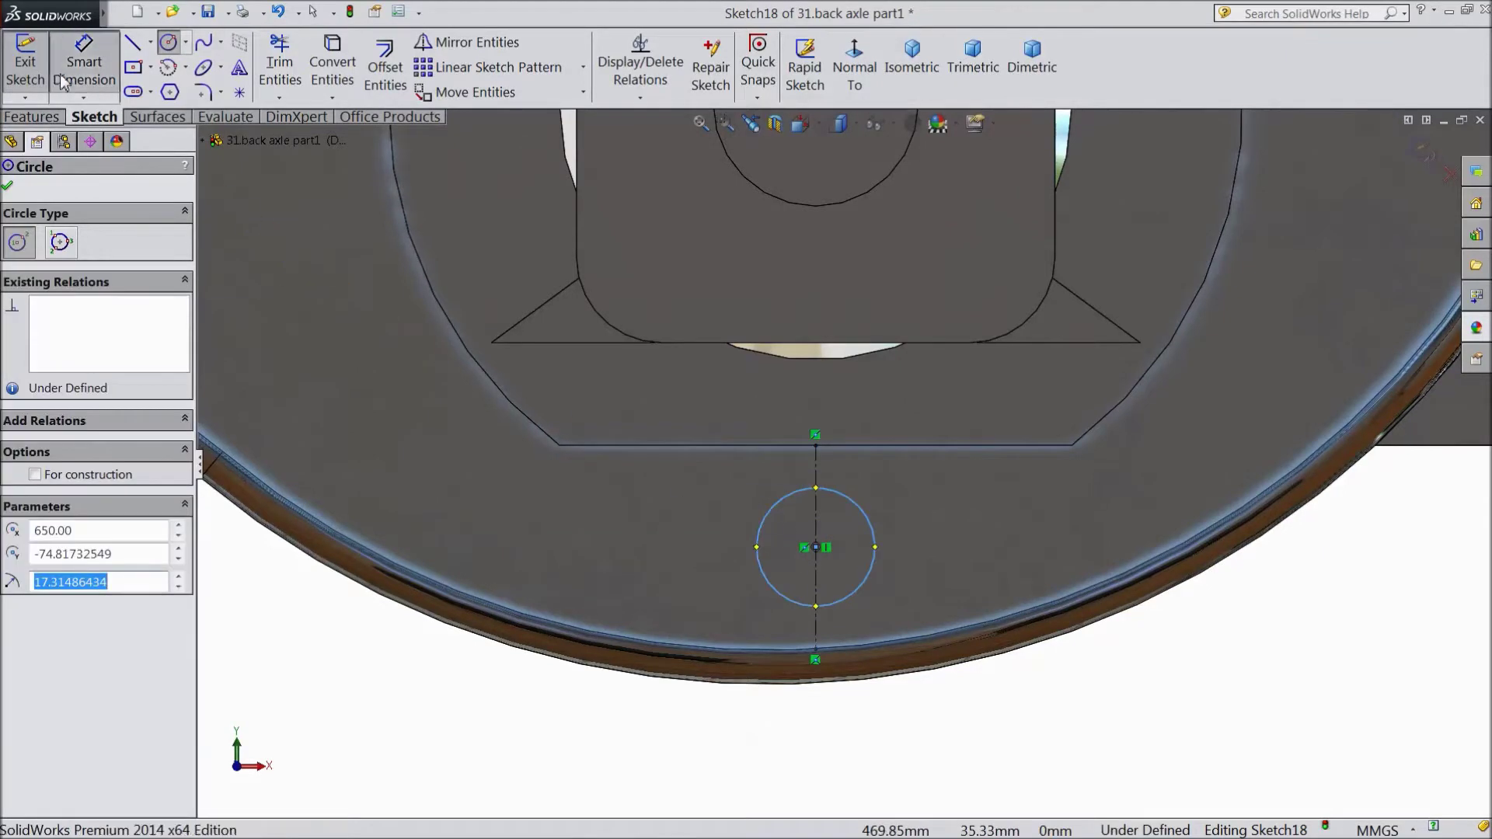
left_click(874, 554)
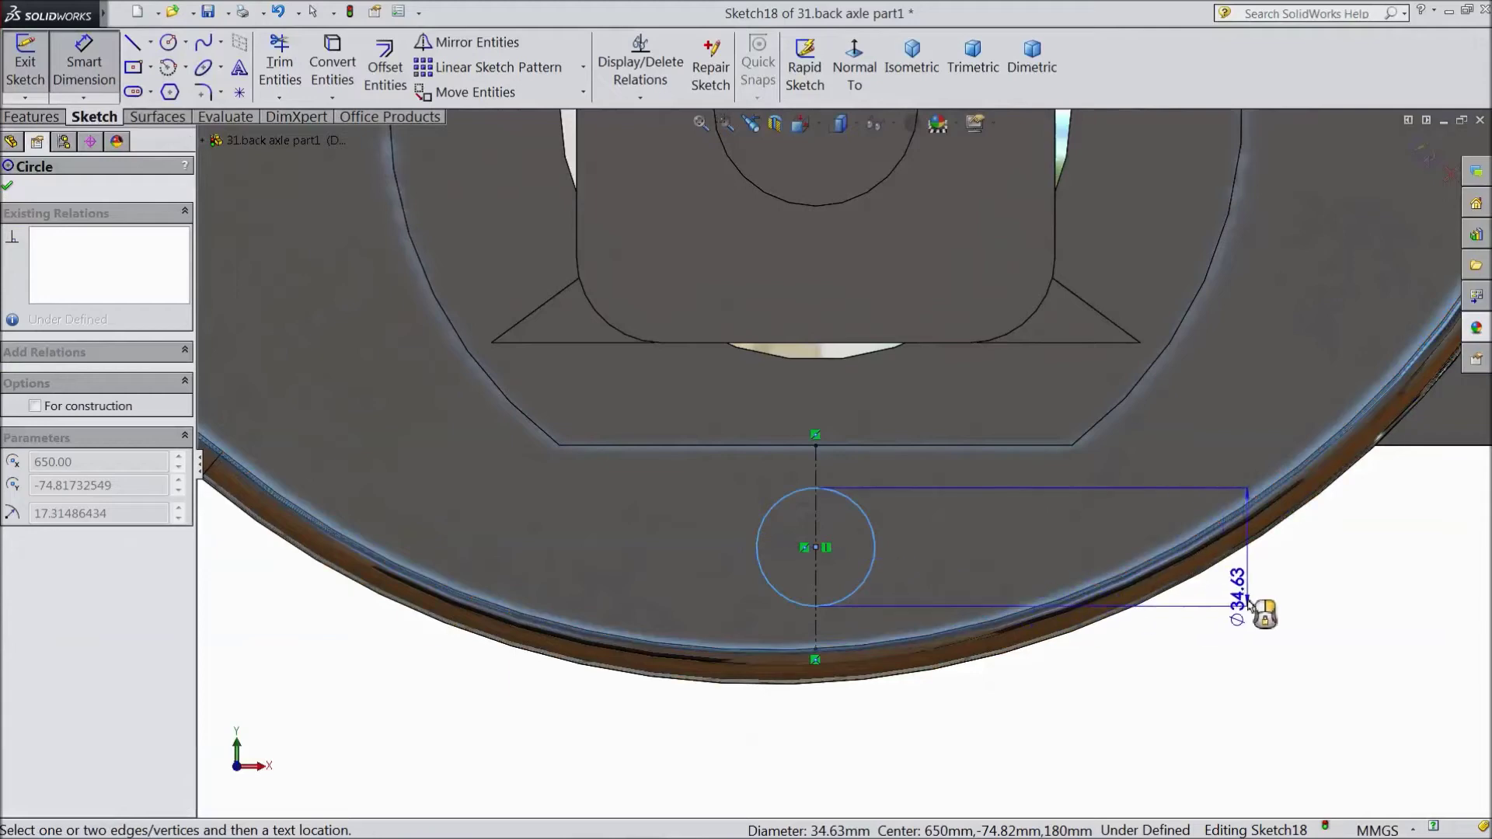
left_click(1248, 607)
type("20")
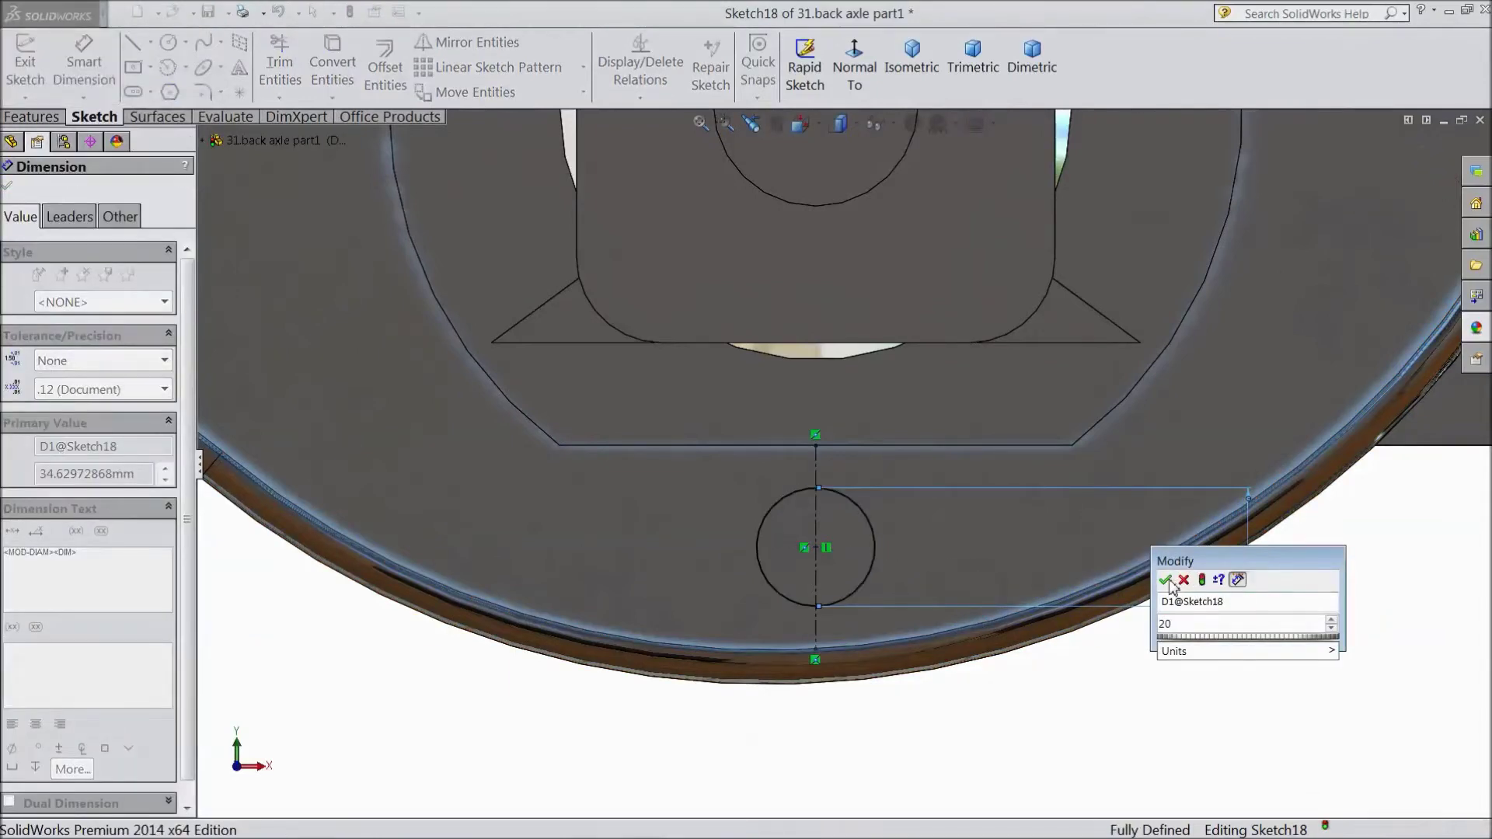
left_click(1167, 581)
Extrude the 20 mm circle as a 100 mm blind boss outward from the housing's upper face, merged with the body.
left_click(32, 118)
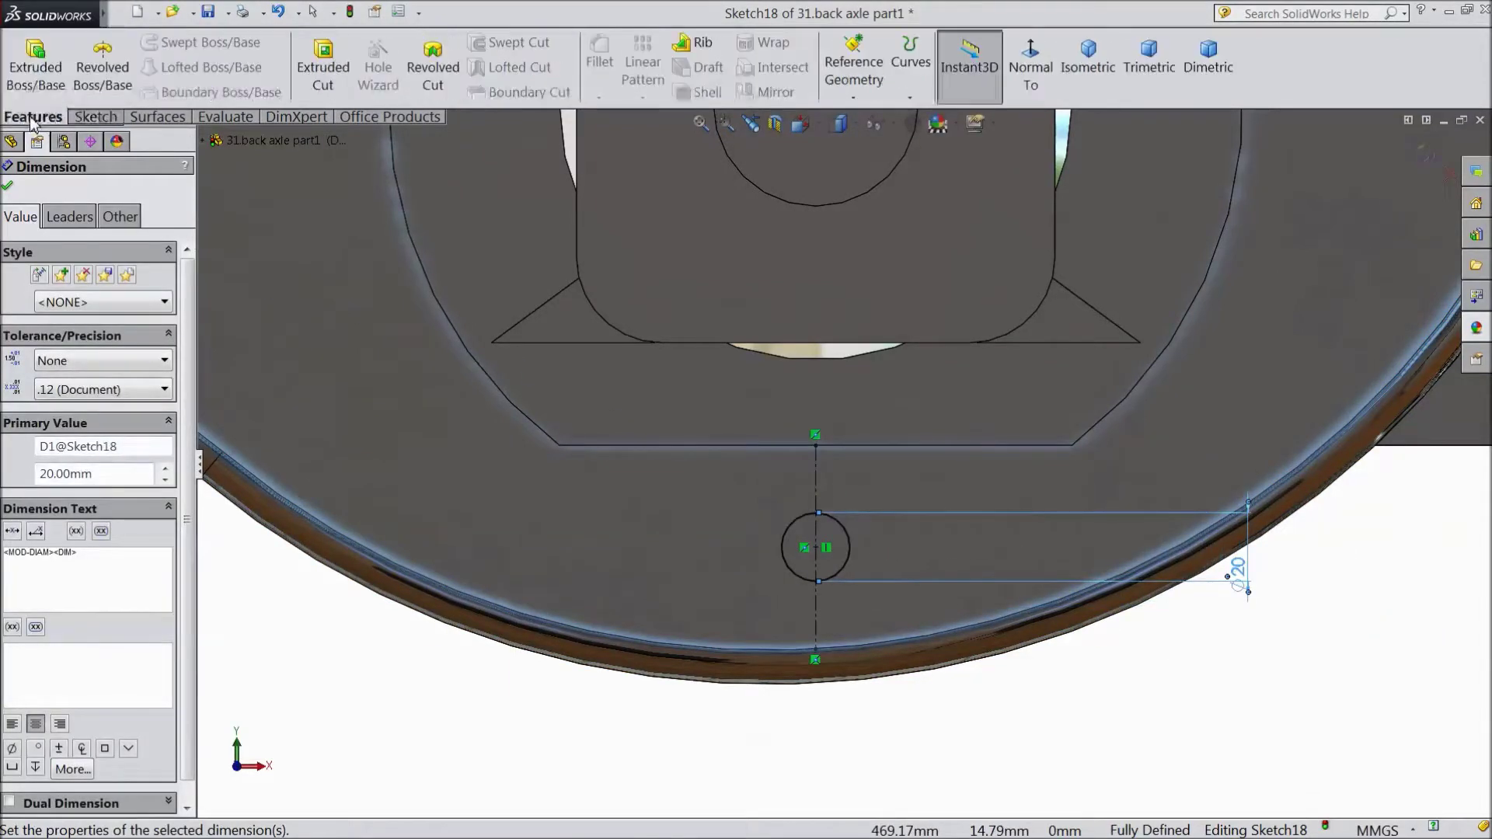
left_click(32, 72)
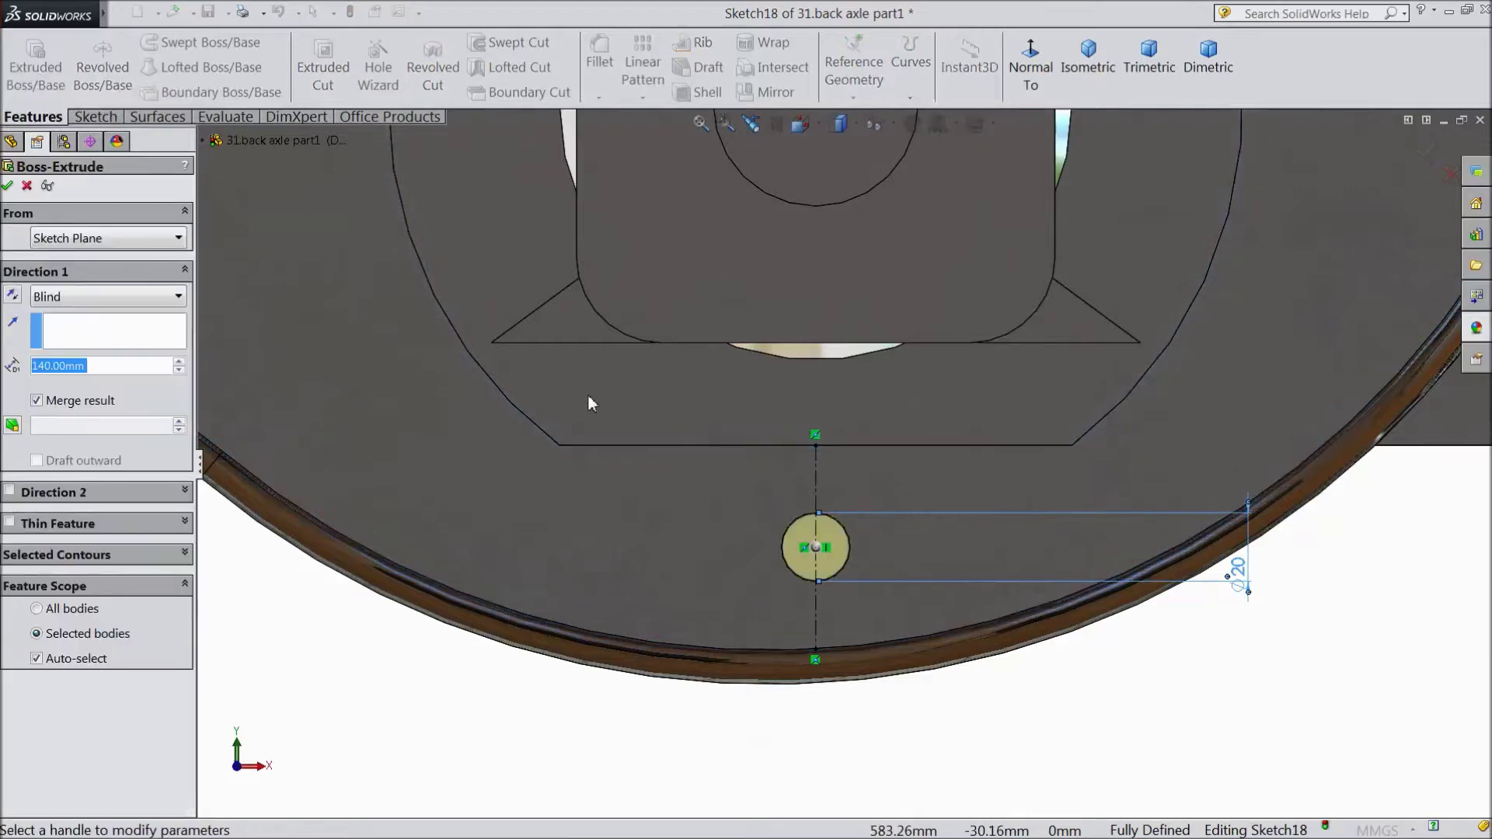
type("100")
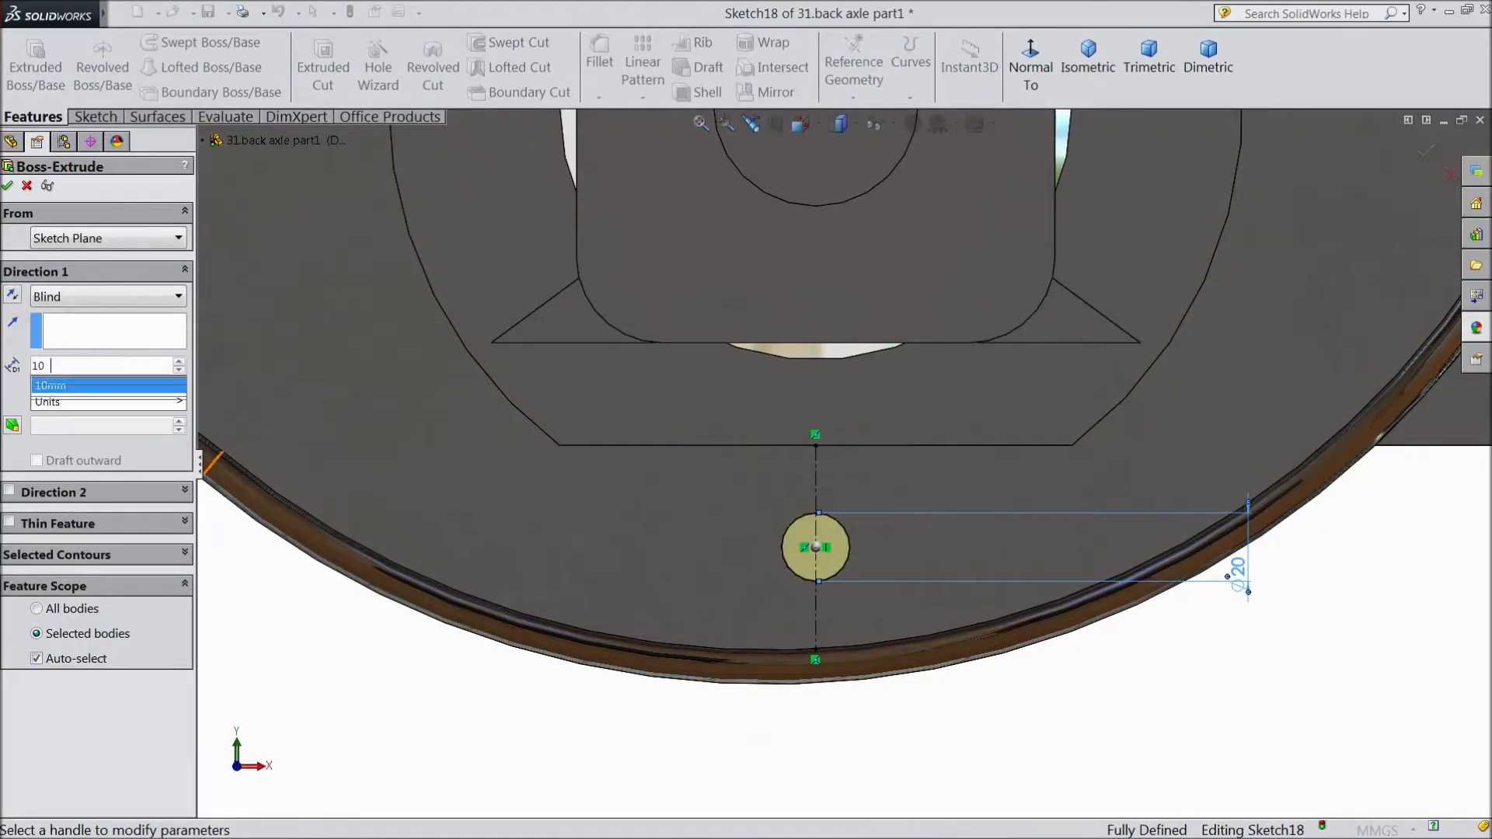
middle_click_drag(414, 716, 458, 575)
scroll(855, 478, "down", 2)
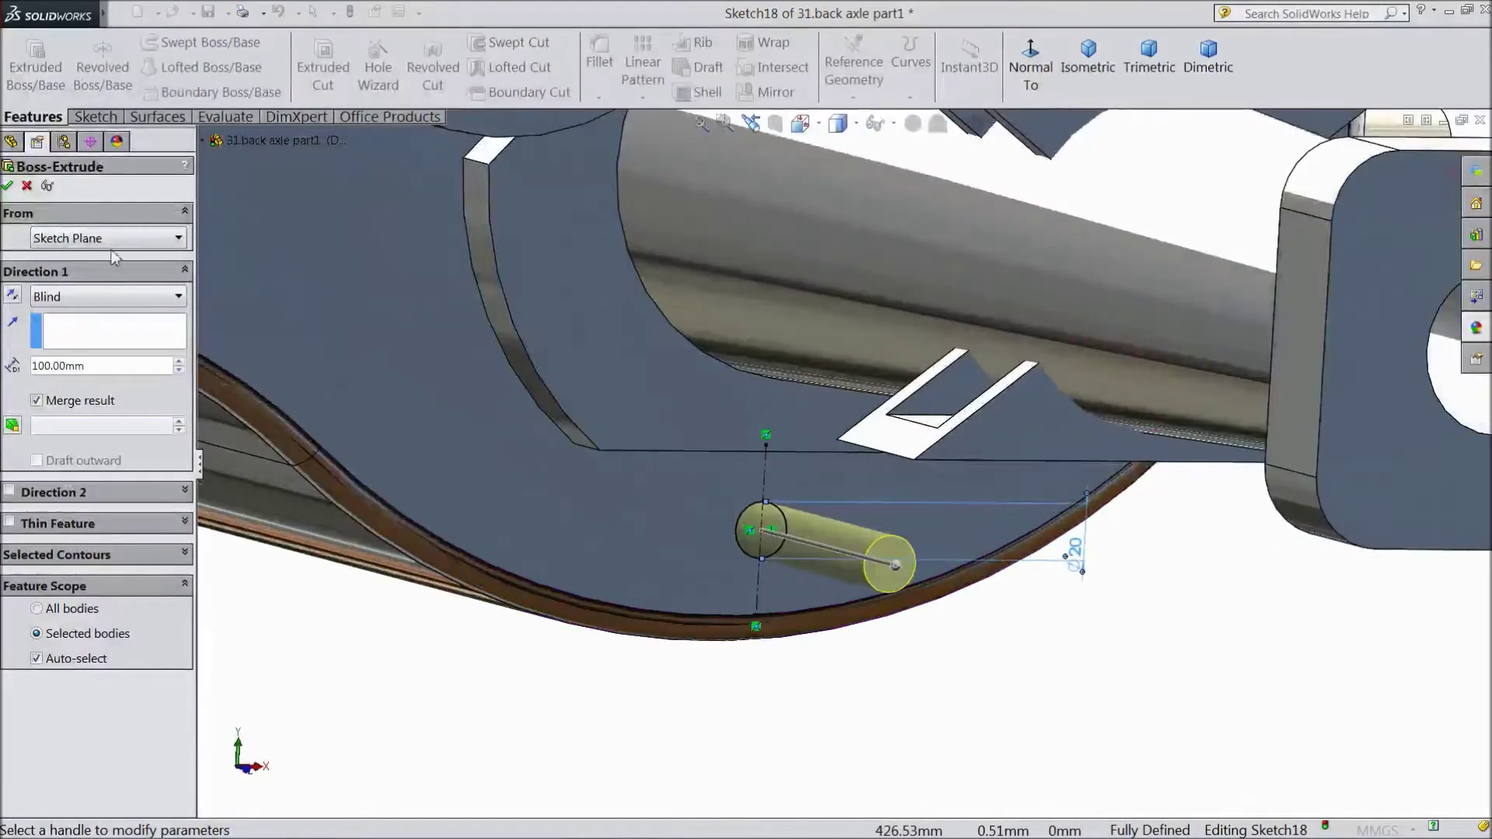
left_click(8, 185)
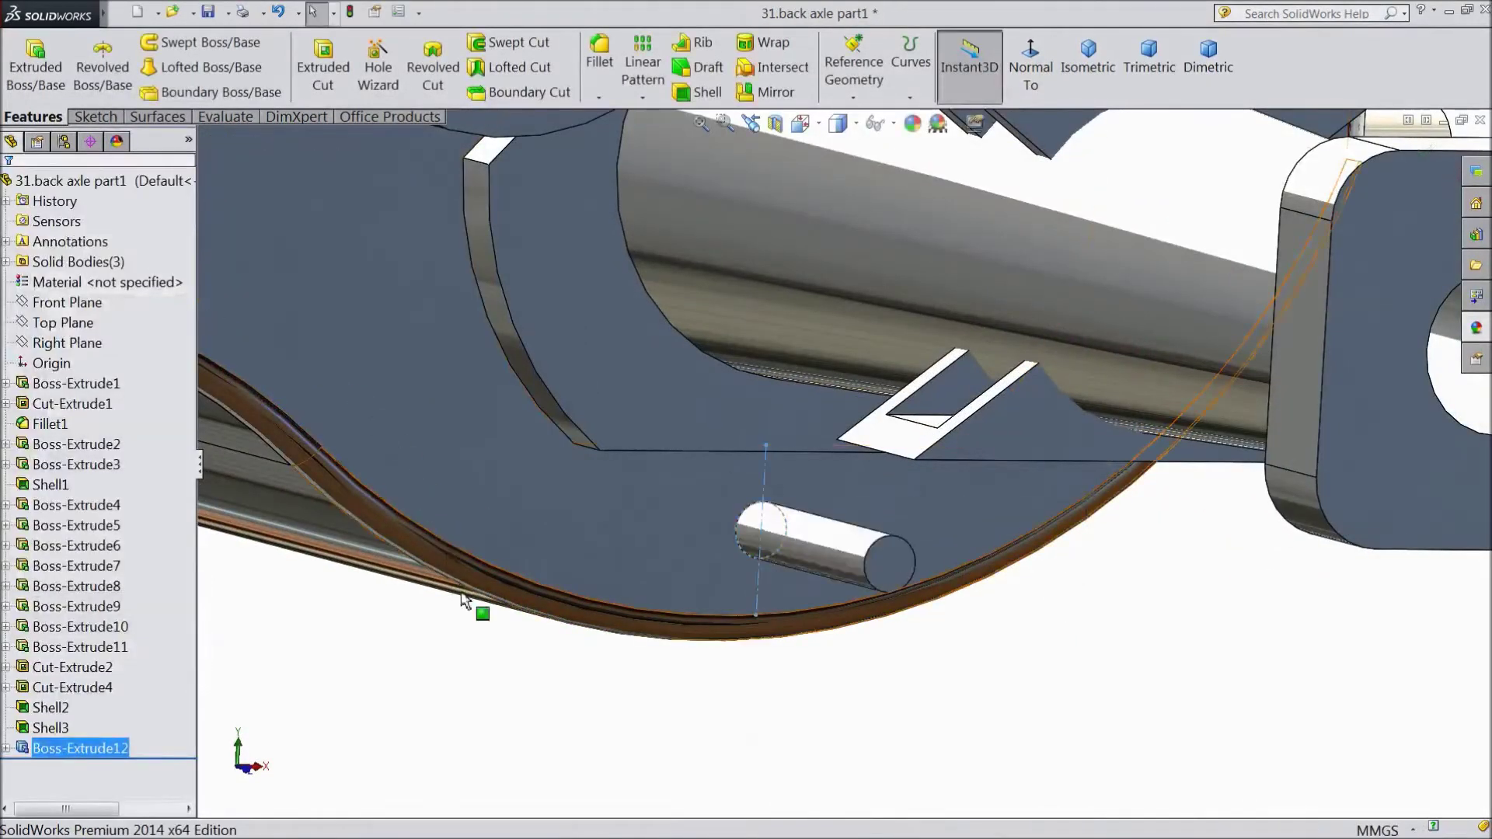
Start a constant 20 mm fillet on the two long edges of the sloped face on the housing's shaft side.
mouse_move(505, 666)
middle_mouse_down()
mouse_move(520, 612)
mouse_move(511, 655)
middle_mouse_up()
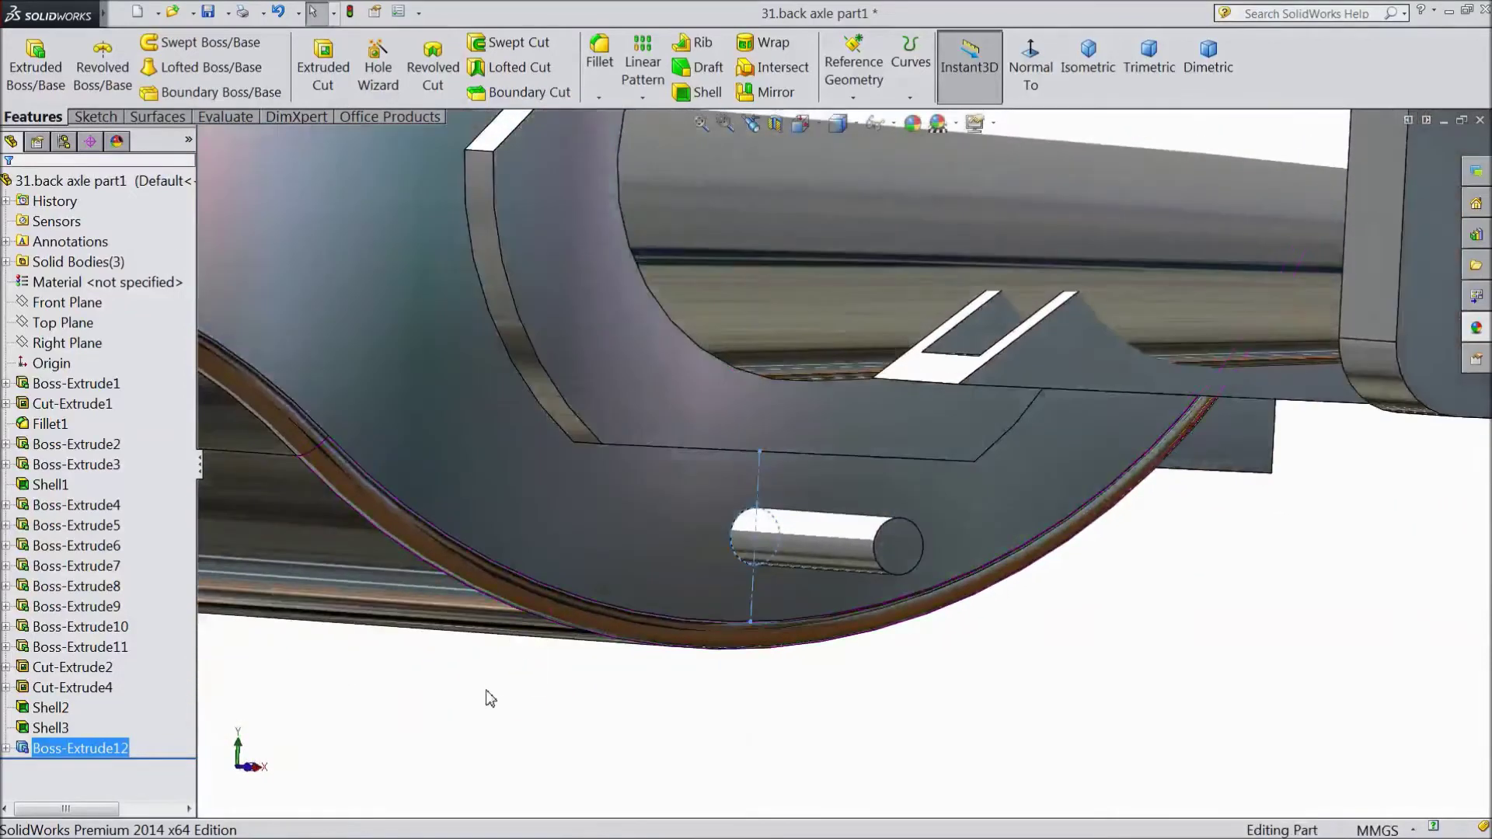
scroll(492, 691, "up", 3)
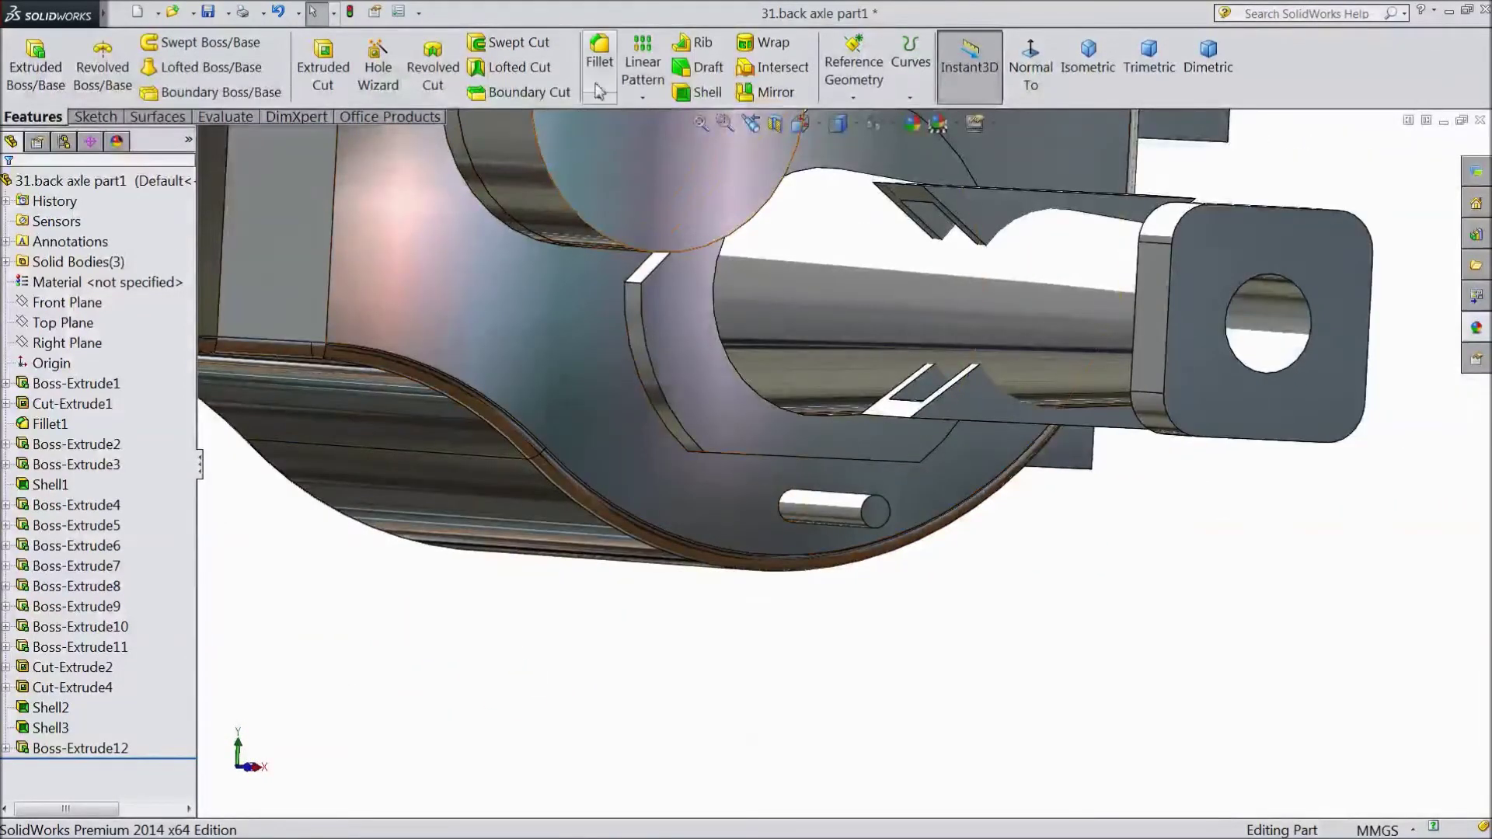
left_click(604, 71)
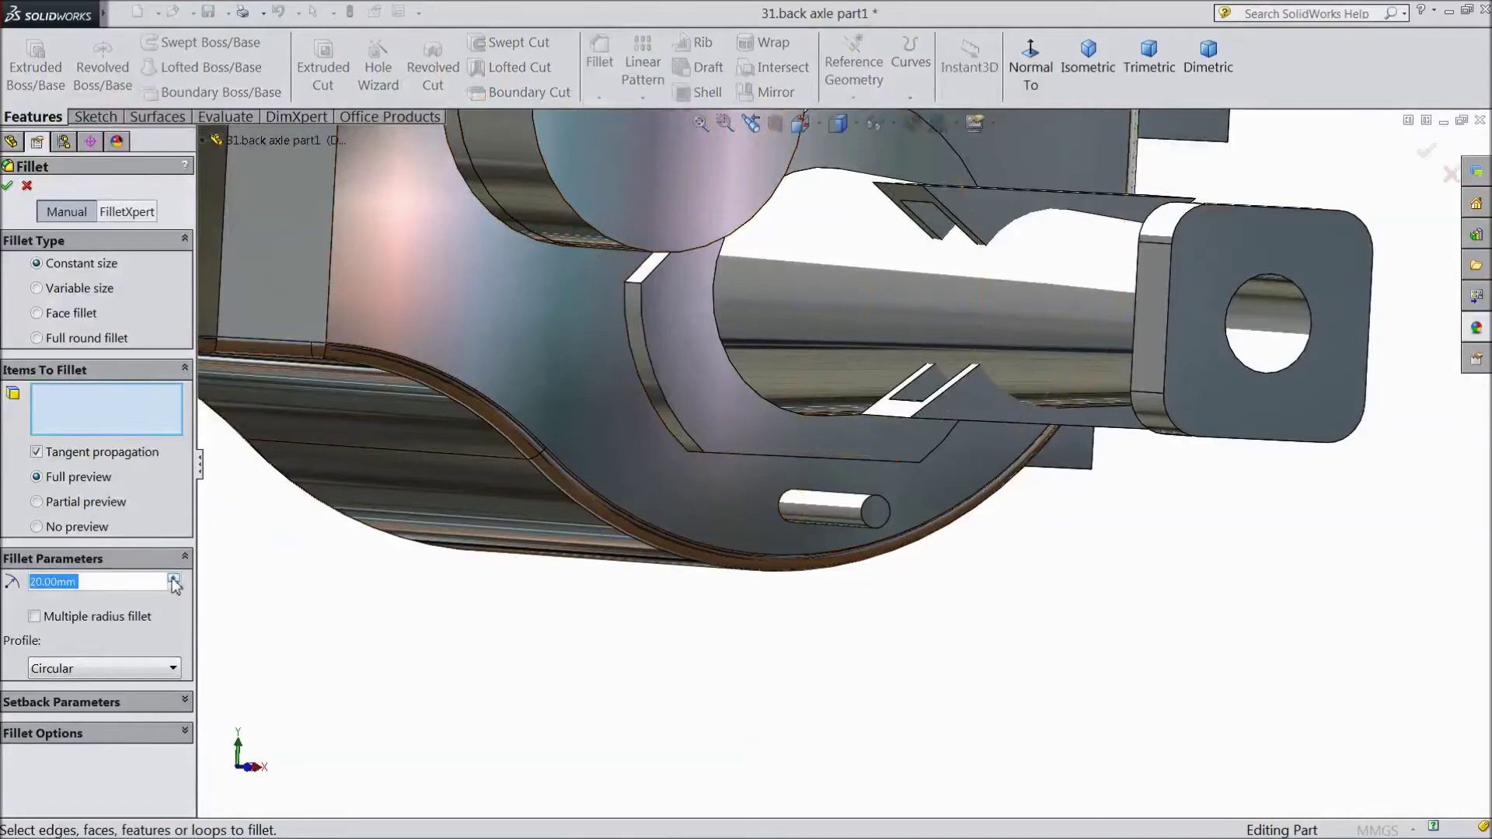
left_click(173, 578)
scroll(376, 638, "up", 2)
middle_click_drag(399, 605, 591, 350)
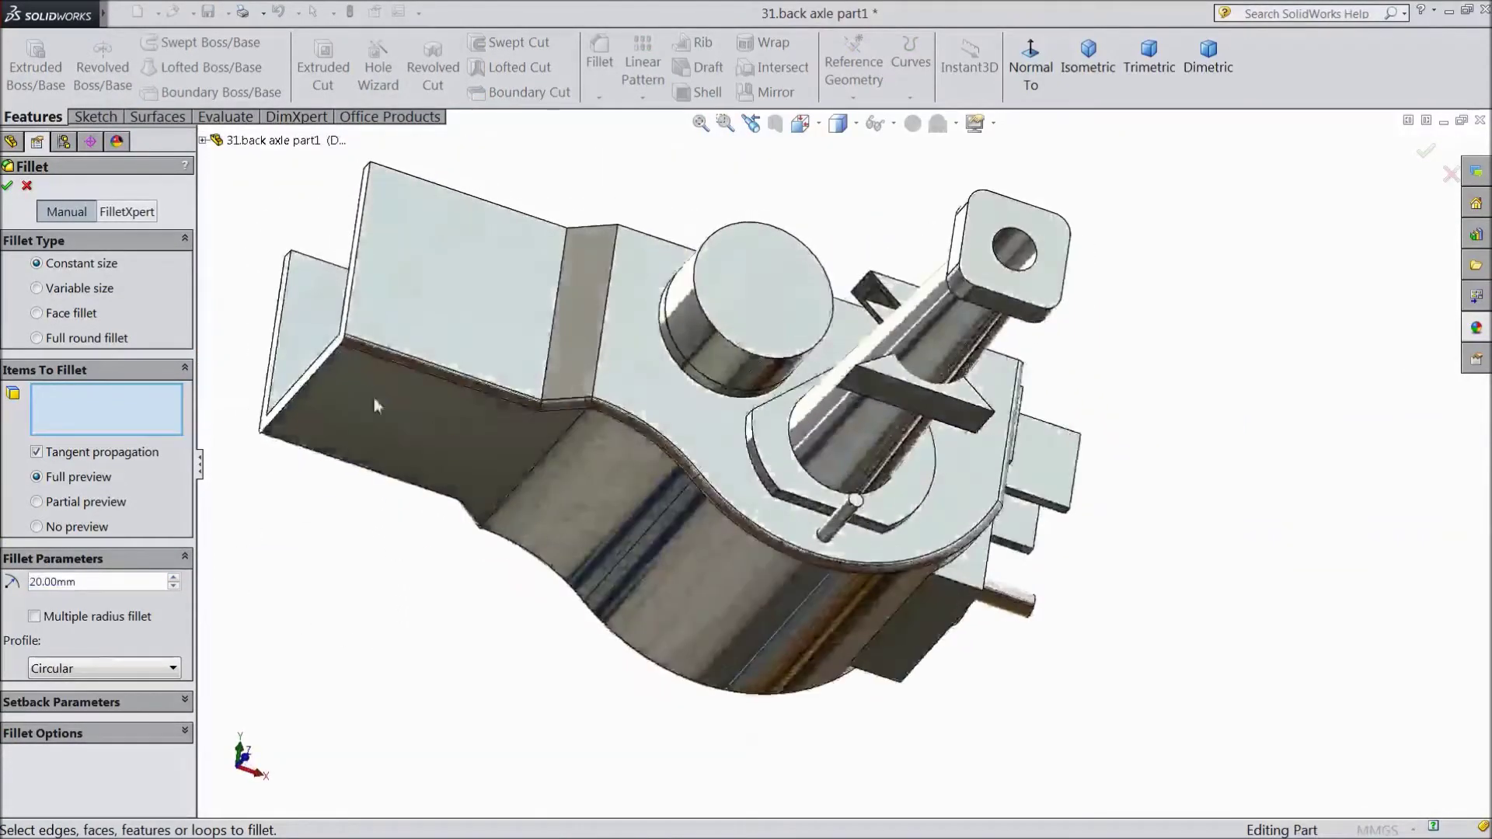
scroll(596, 342, "down", 4)
left_click(592, 334)
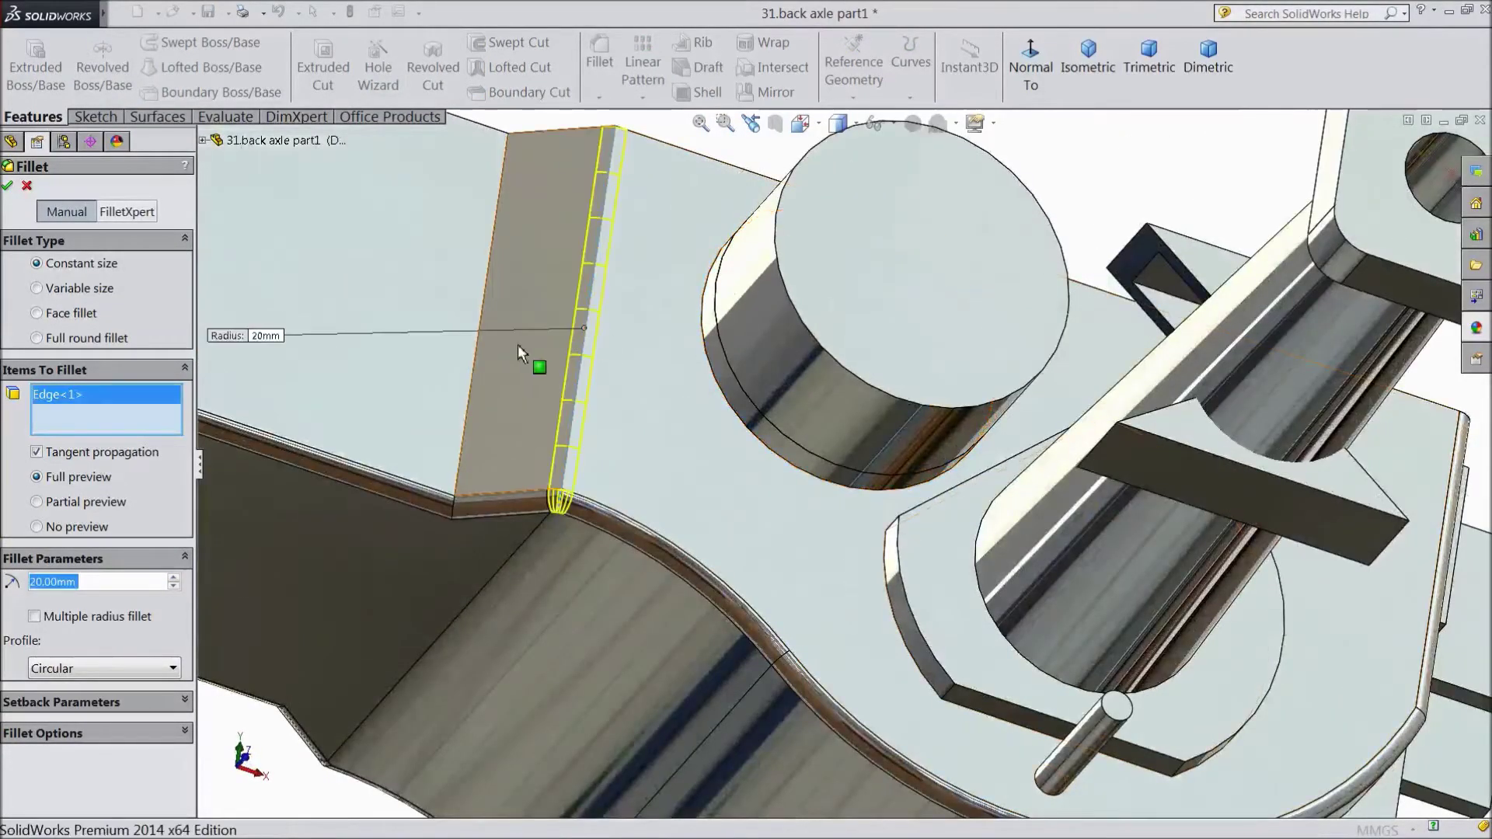
left_click(477, 349)
Add the two matching edges of the sloped face on the housing's opposite side and apply the 20 mm fillet.
scroll(482, 359, "up", 5)
middle_click_drag(533, 620, 616, 243)
scroll(660, 539, "down", 5)
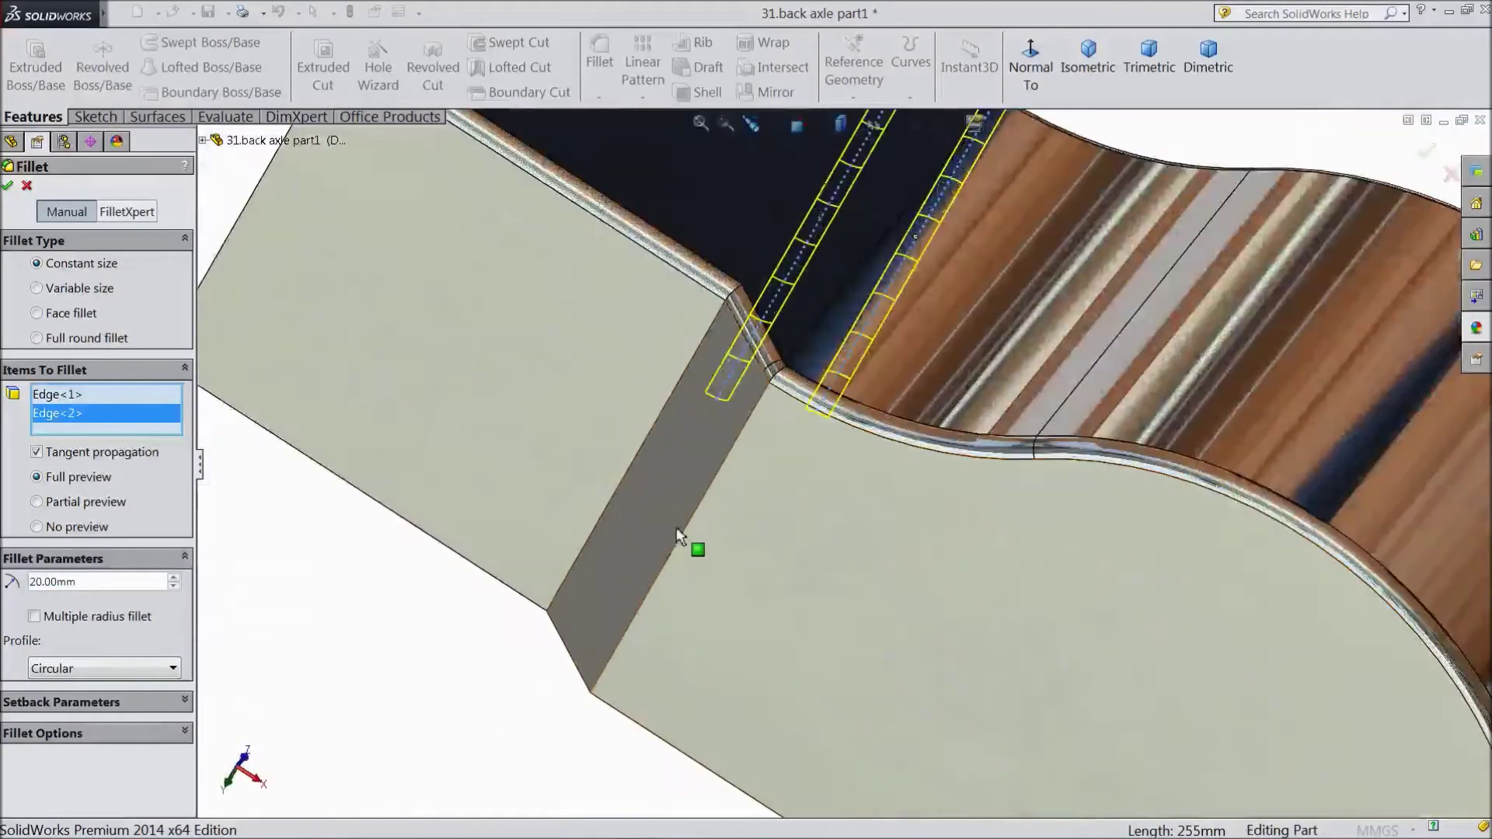
left_click(687, 537)
left_click(623, 474)
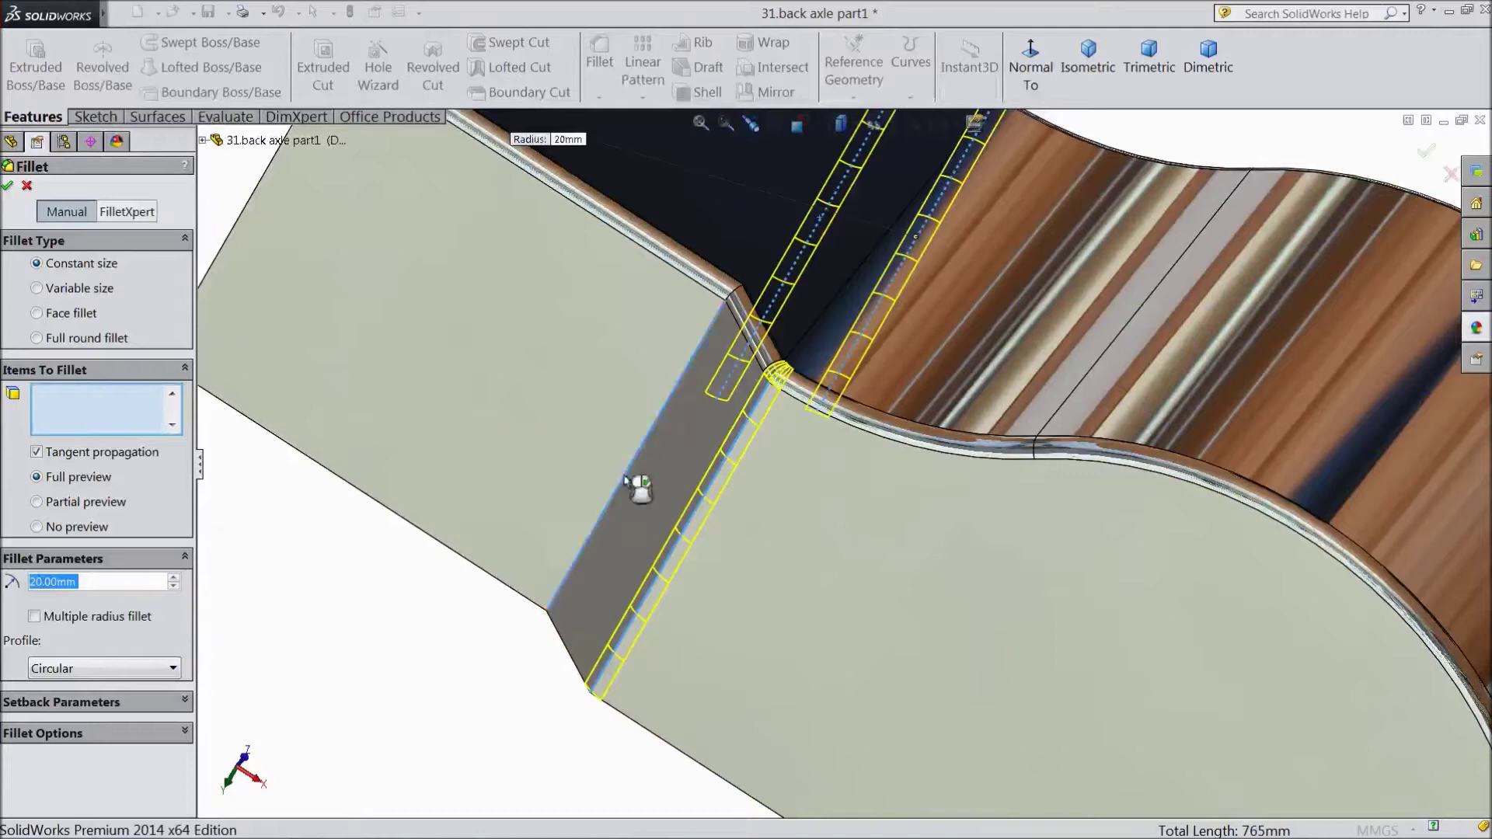
left_click(7, 185)
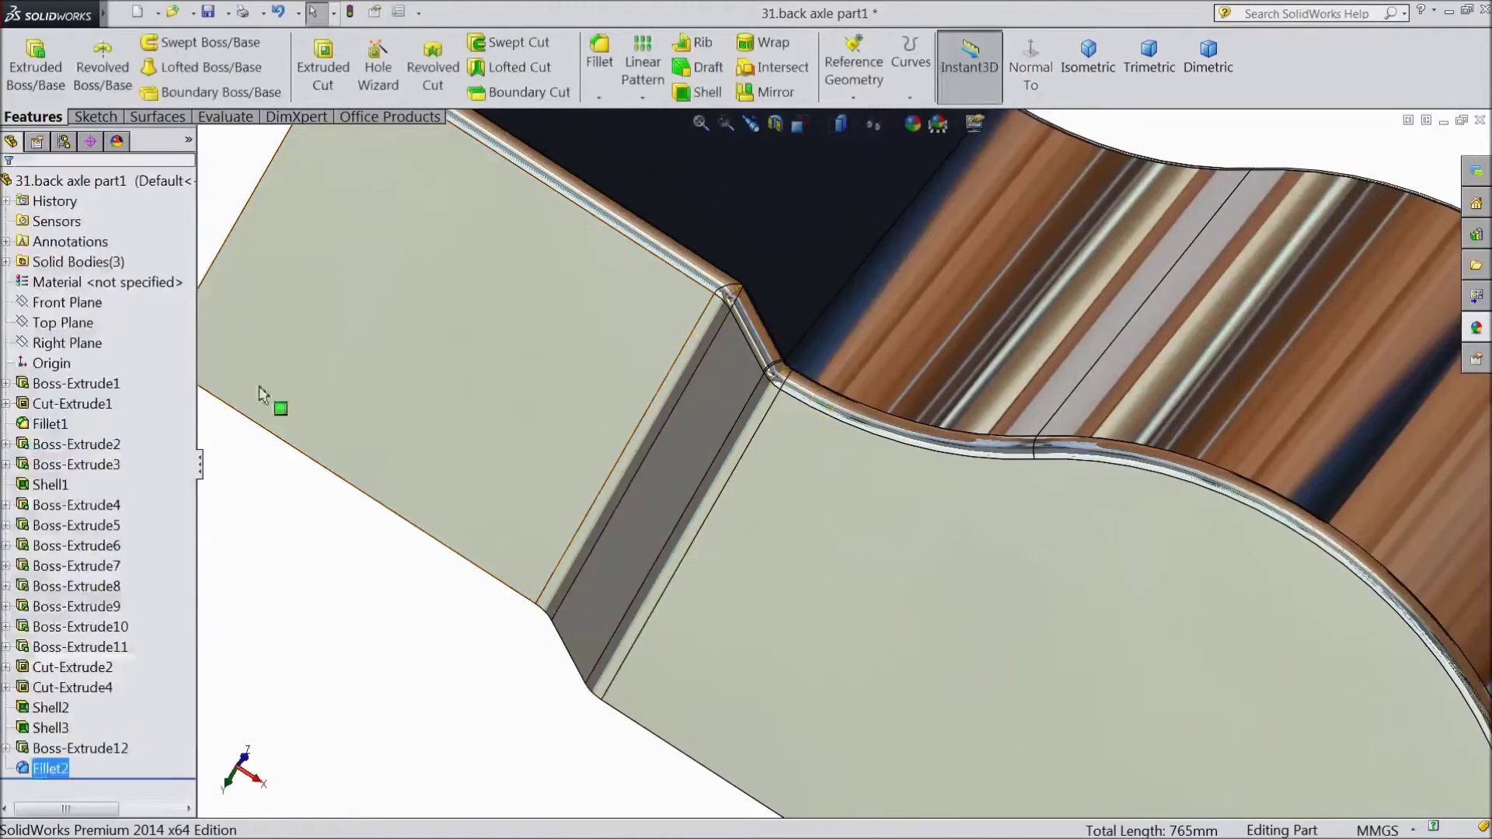
Start a constant 25 mm fillet on the circular edge where the tapered shaft meets its base flange.
scroll(340, 490, "up", 5)
left_click(598, 62)
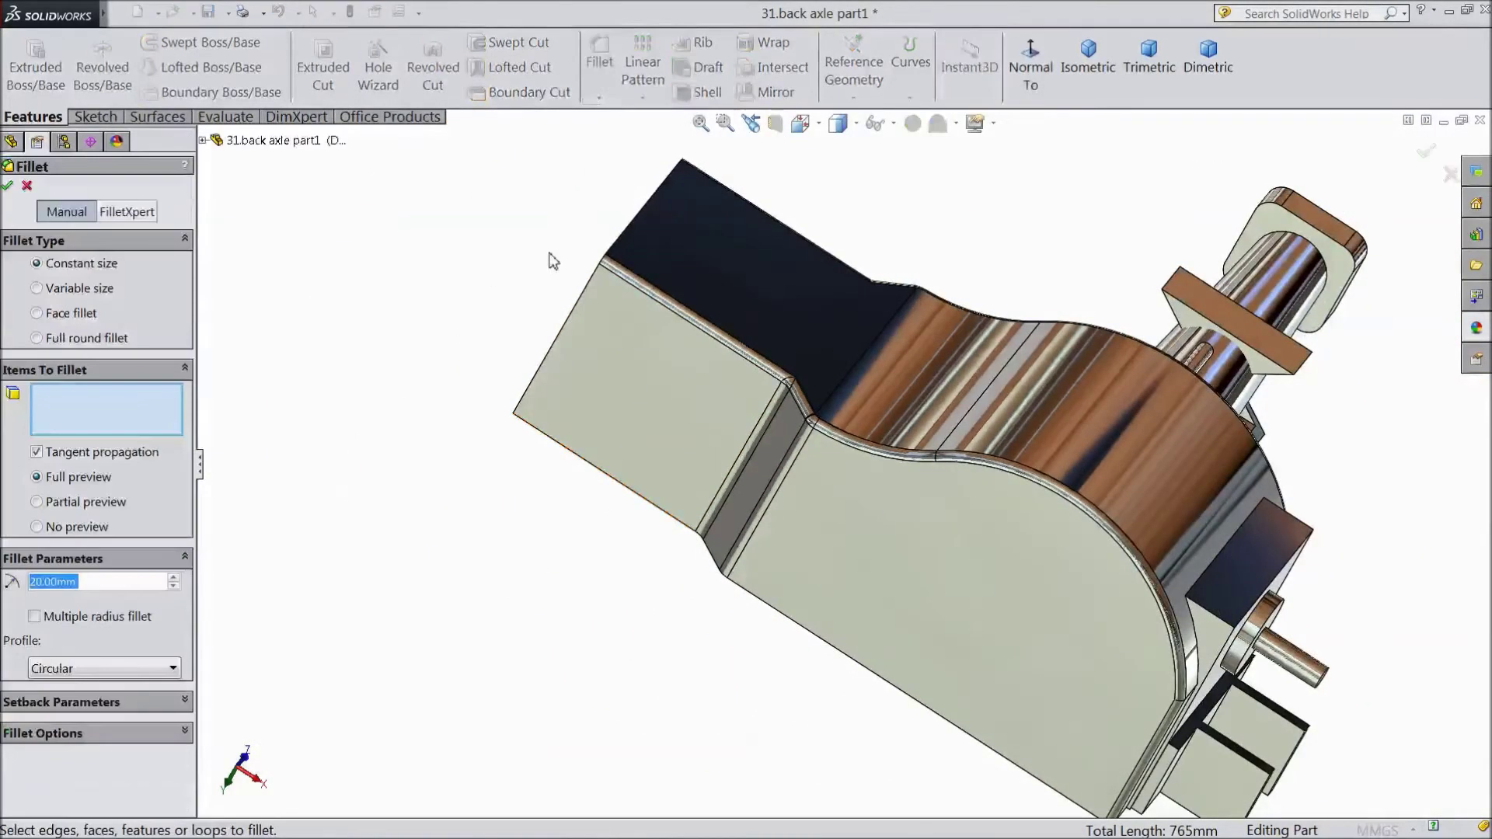
middle_click_drag(360, 321, 336, 366)
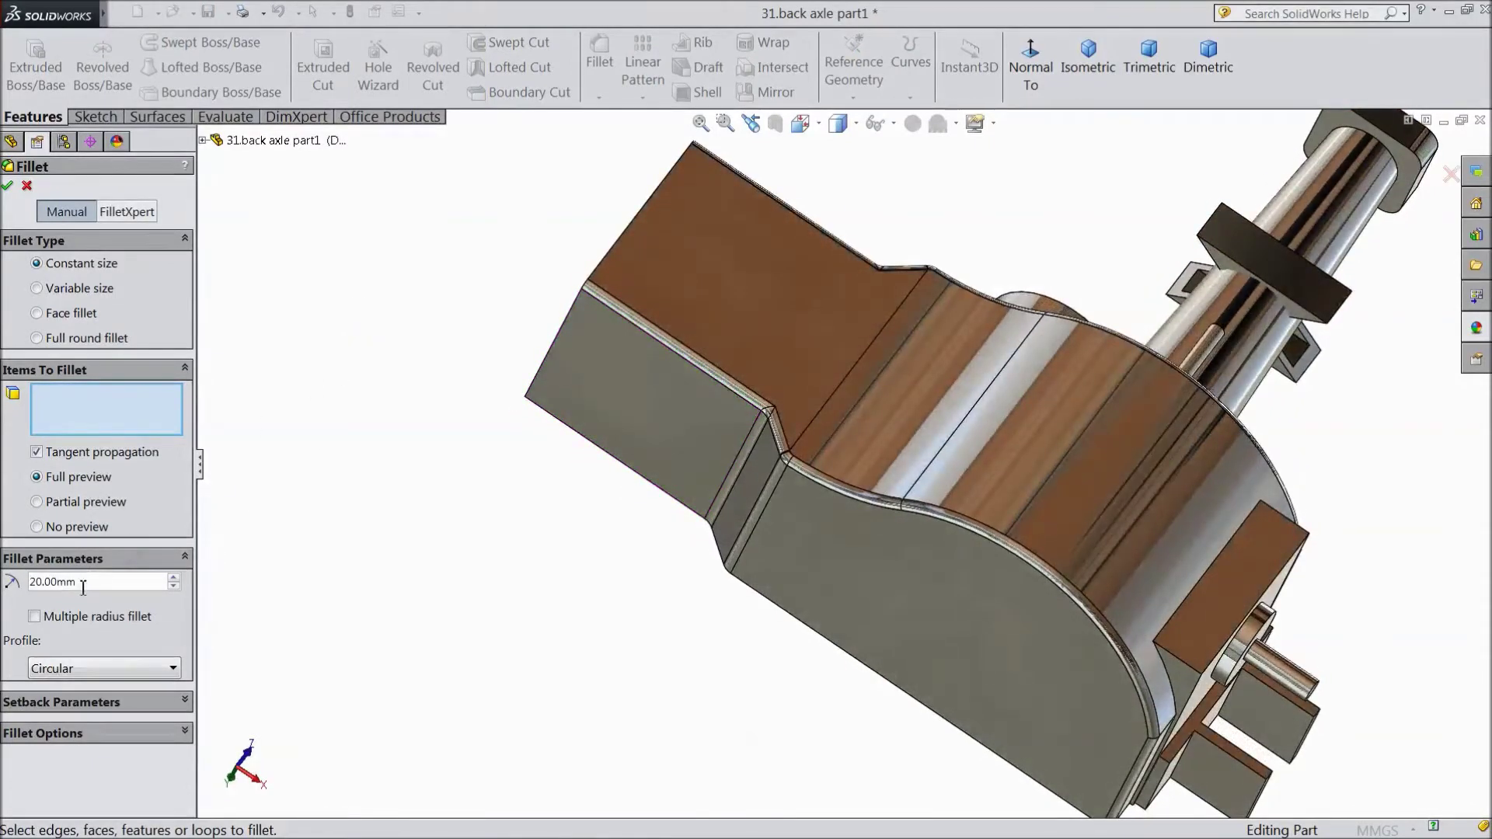
type("25")
key("Return")
middle_click_drag(437, 347, 429, 455)
scroll(909, 462, "down", 6)
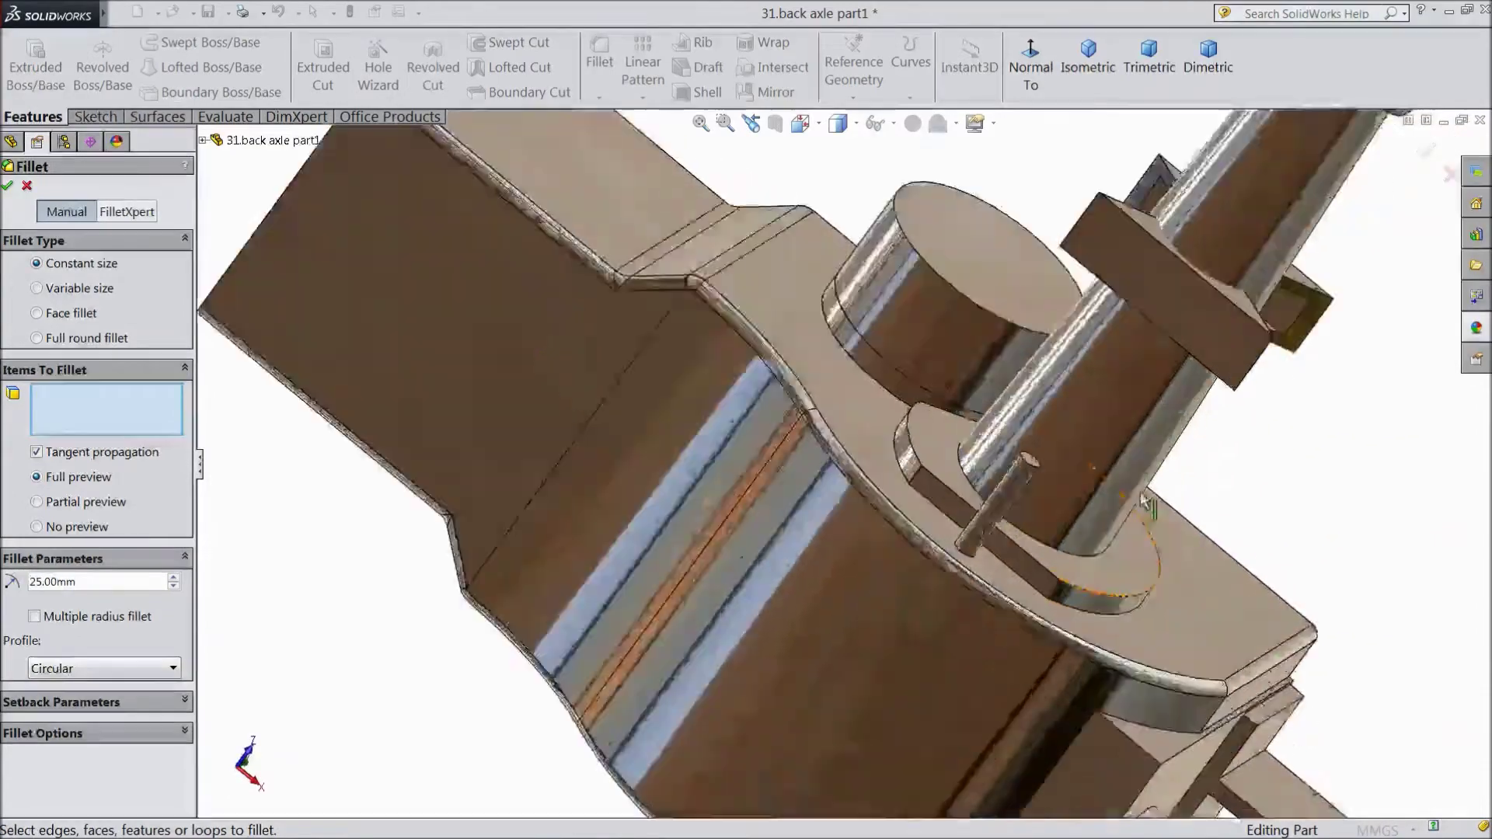
left_click(1038, 584)
Add the shaft's circular edge at the rounded end block and apply the 25 mm fillet.
scroll(1045, 581, "up", 3)
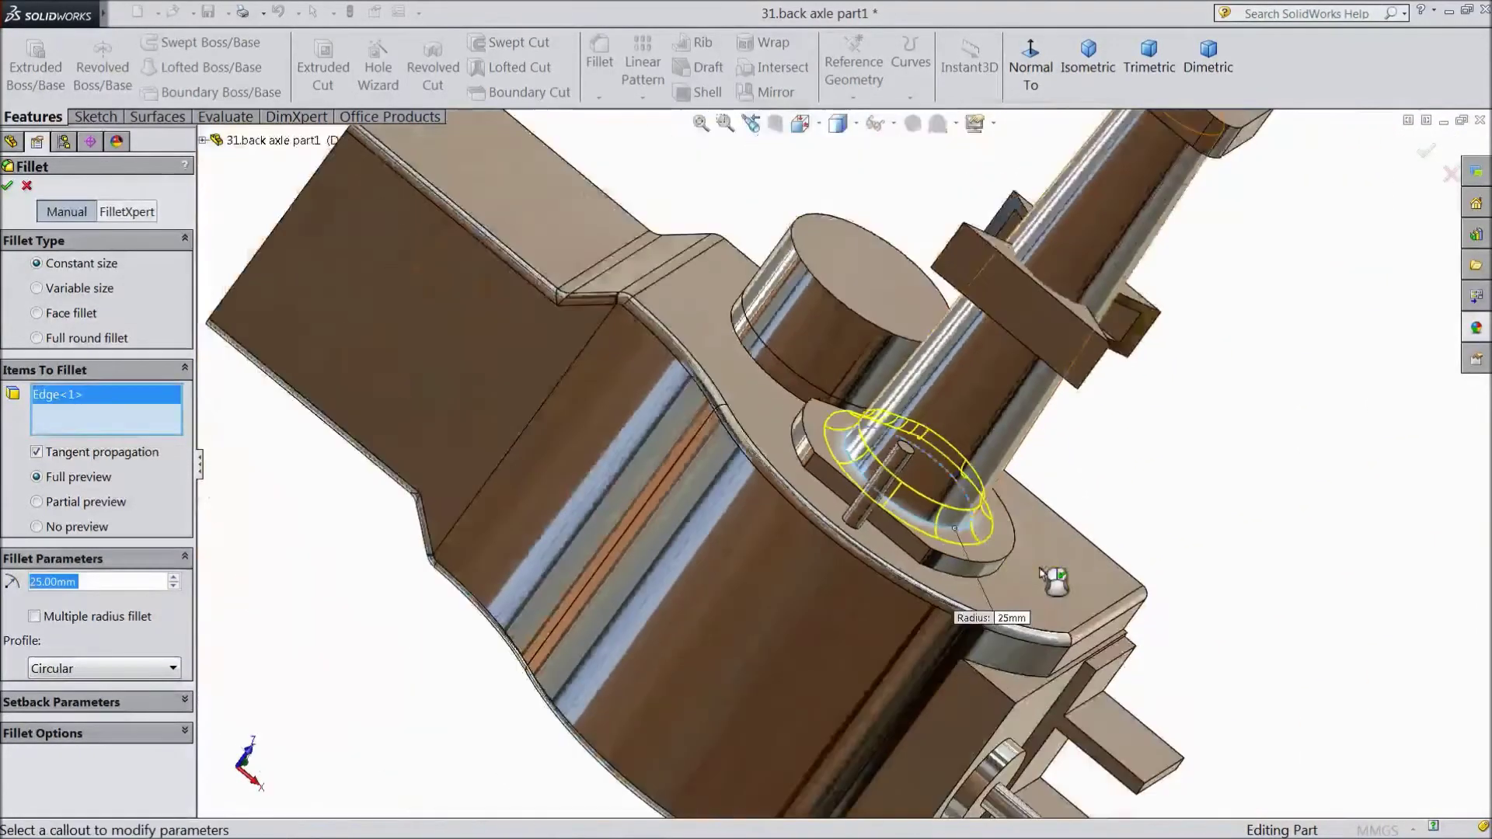
scroll(1309, 390, "up", 2)
middle_click_drag(1179, 393, 1166, 255)
scroll(1010, 289, "down", 5)
left_click(1006, 293)
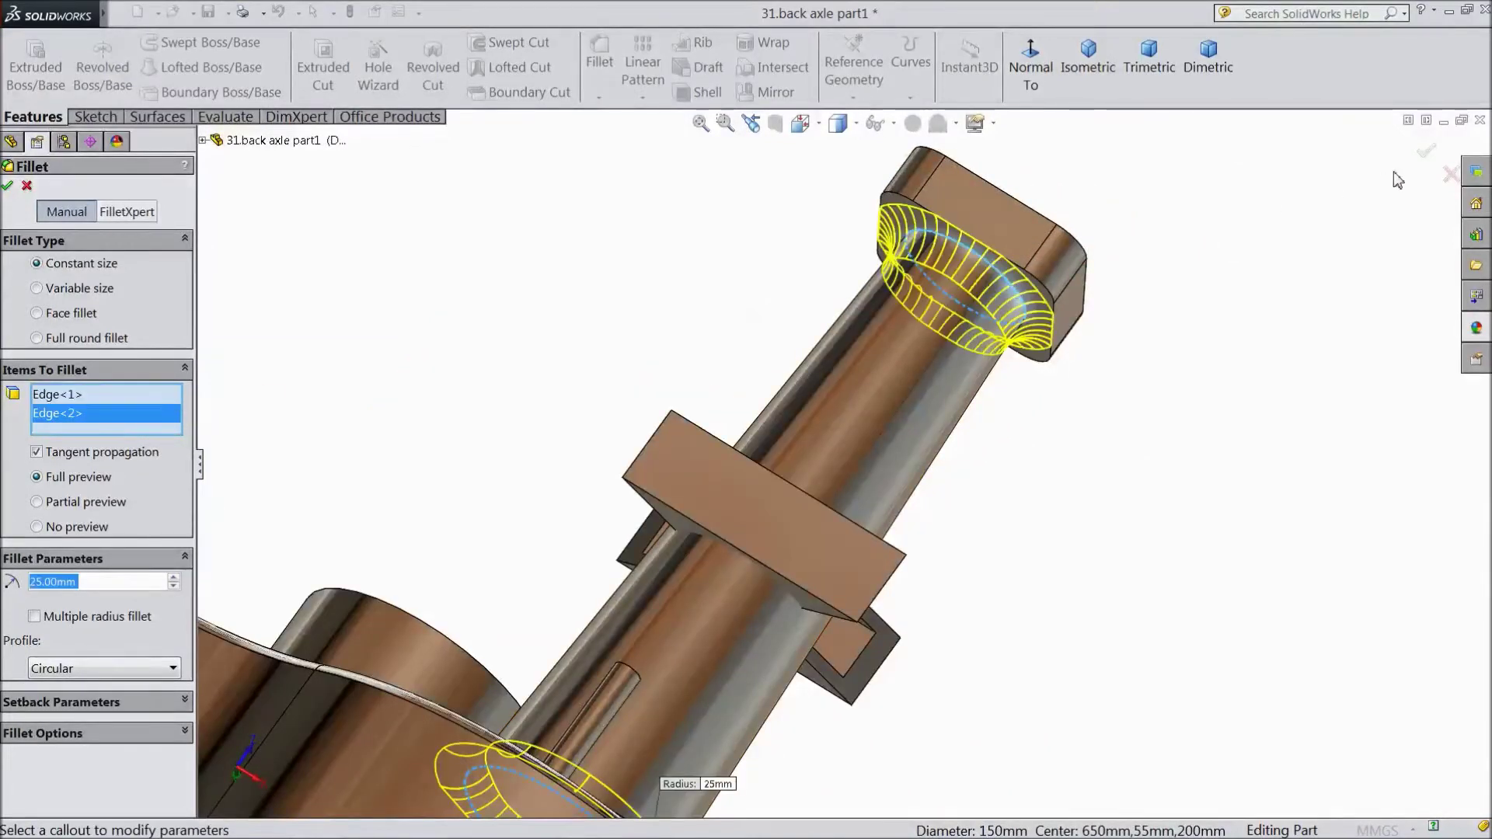
left_click(1425, 154)
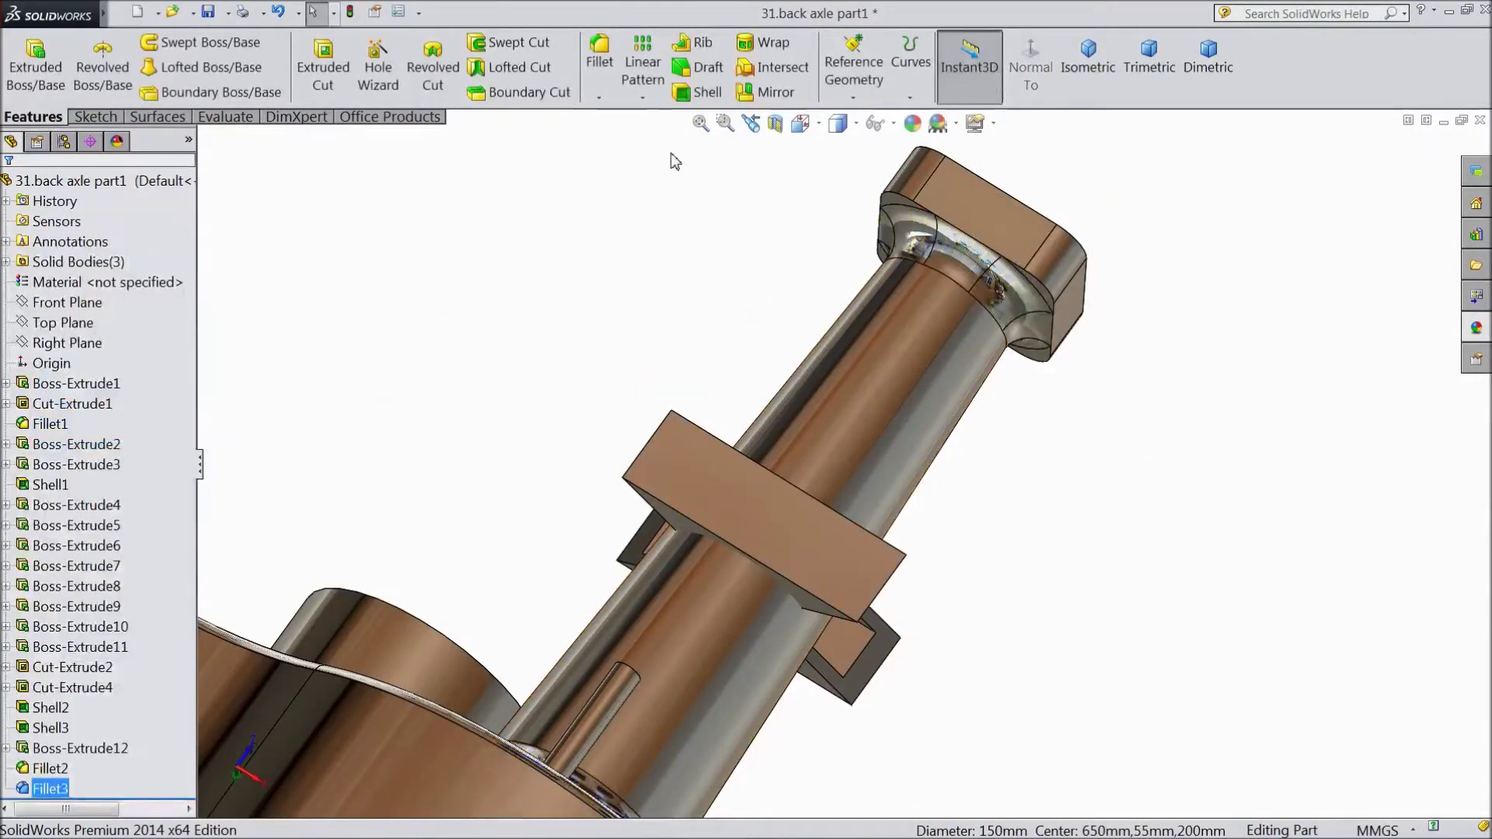
Fillet the end face of the large cylindrical boss beside the shaft with a 15 mm radius.
left_click(606, 78)
scroll(610, 199, "up", 3)
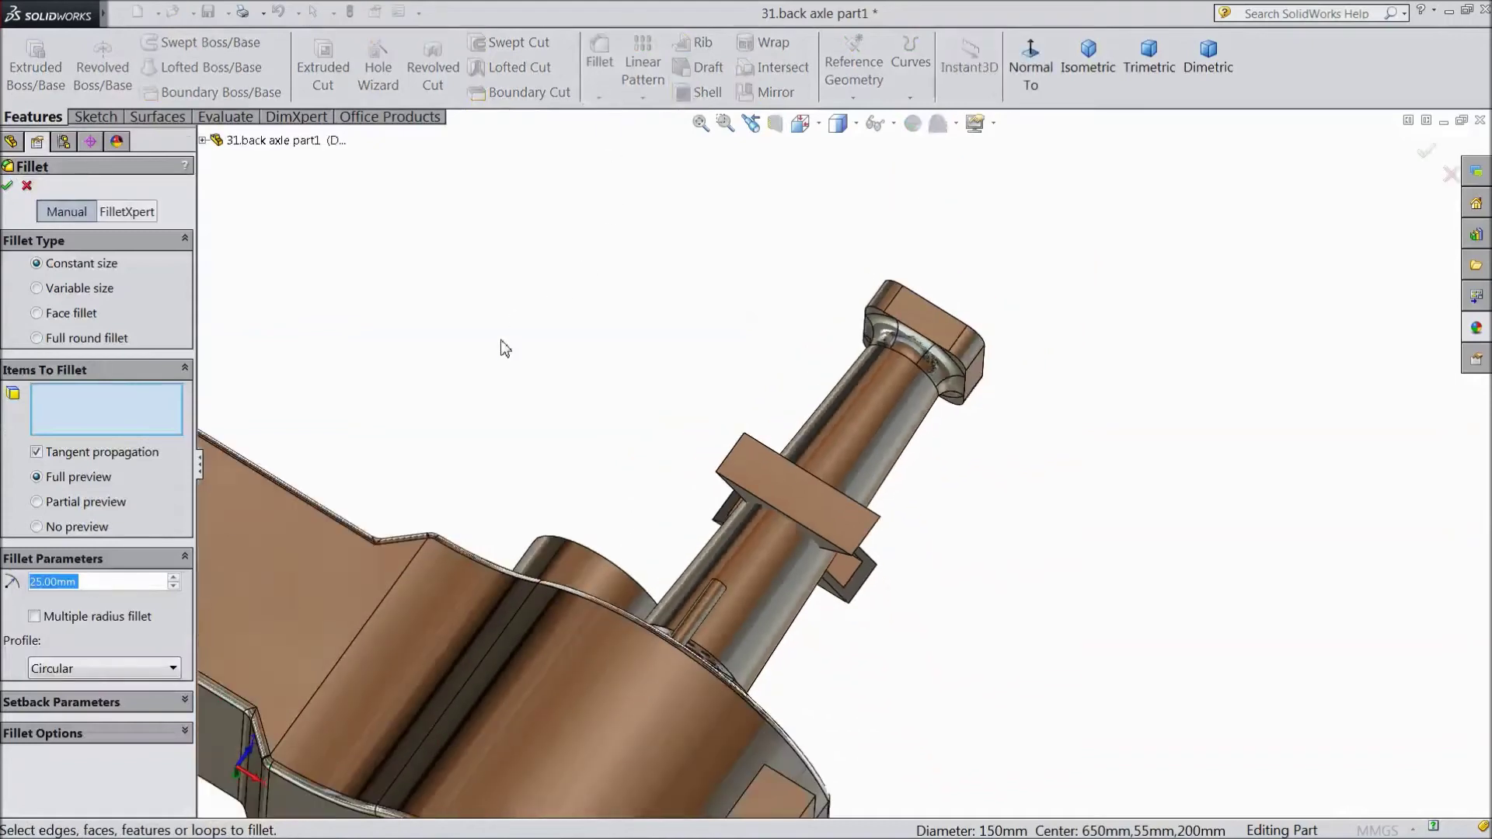
type("15")
middle_click_drag(599, 277, 703, 464)
left_click(674, 476)
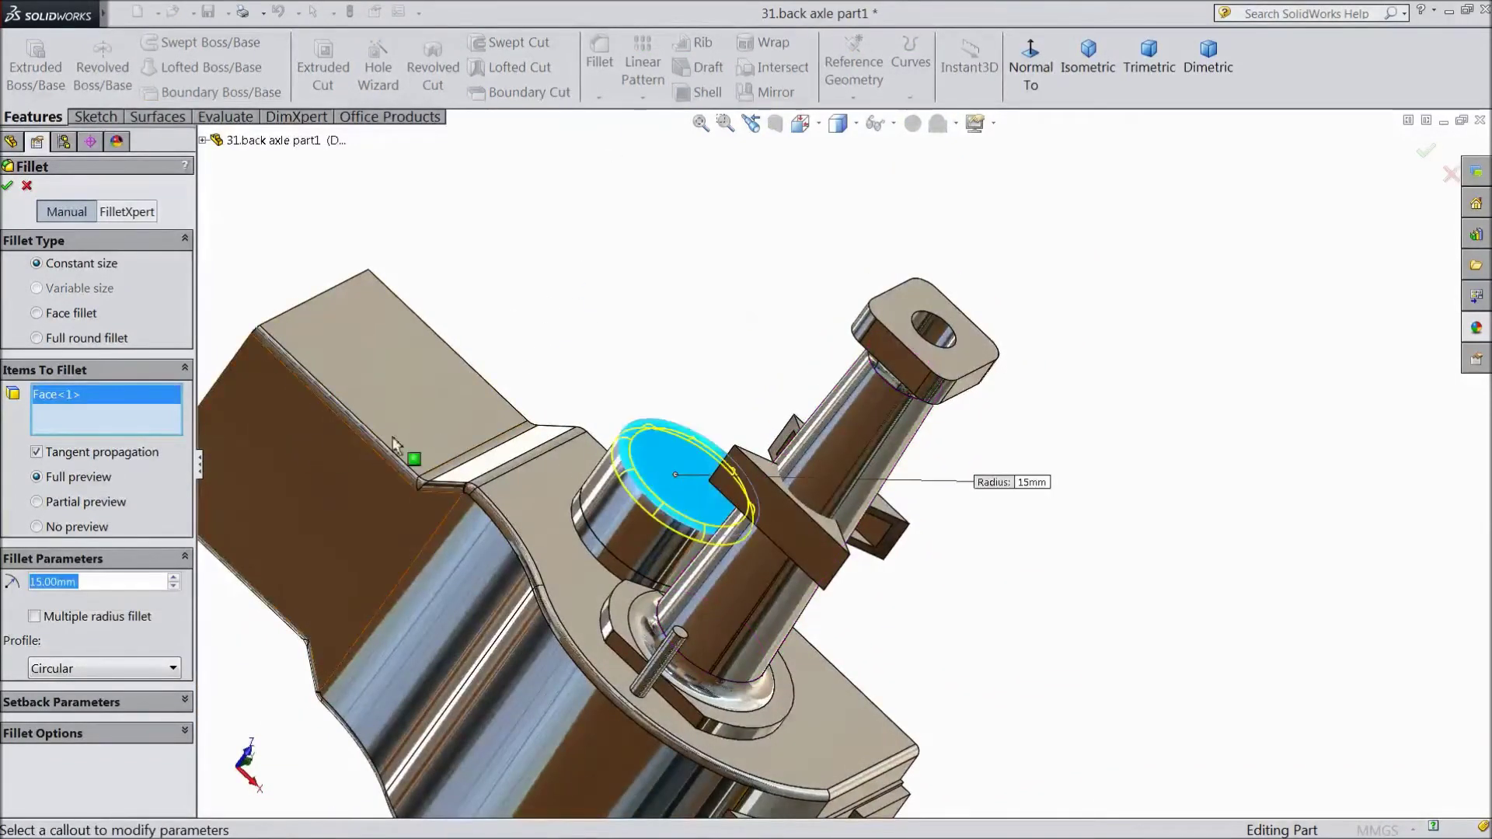
middle_click_drag(650, 266, 682, 376)
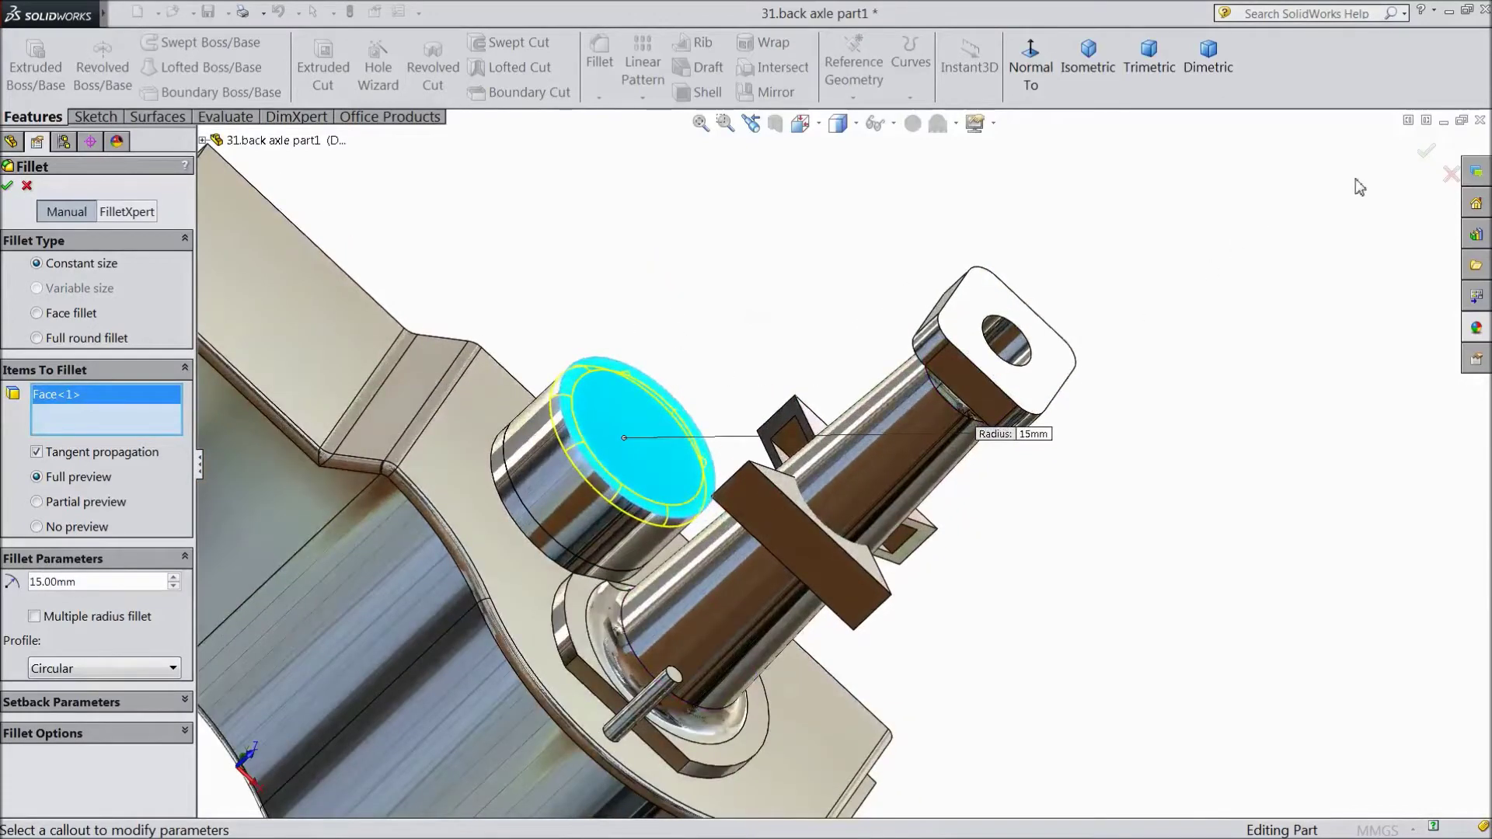
left_click(1426, 156)
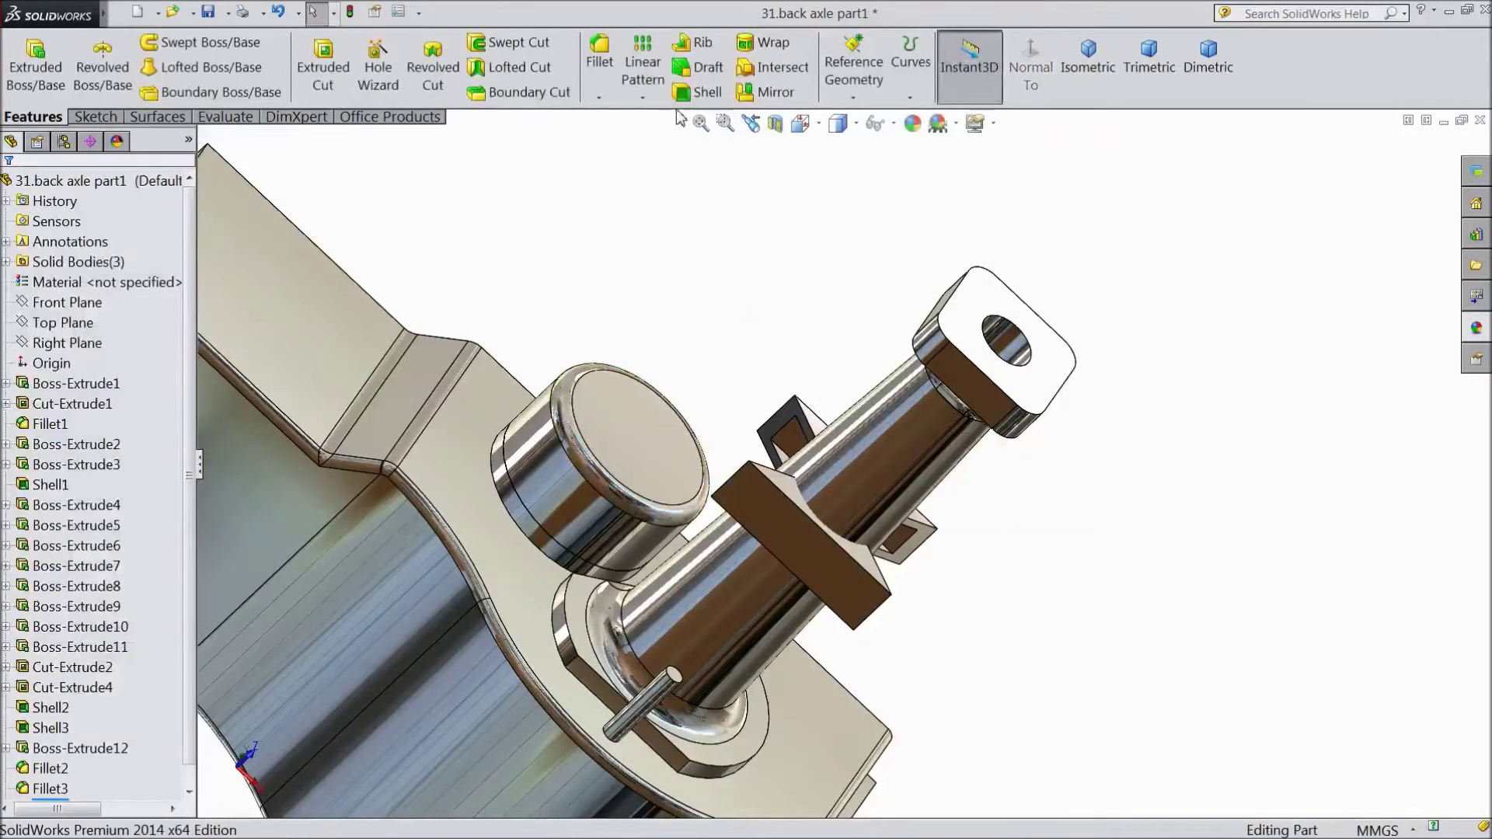
Fillet the two 60 mm outer edges of the first triangular block's wide face on the tapered shaft with a 2.5 mm radius.
left_click(603, 83)
type("2.5")
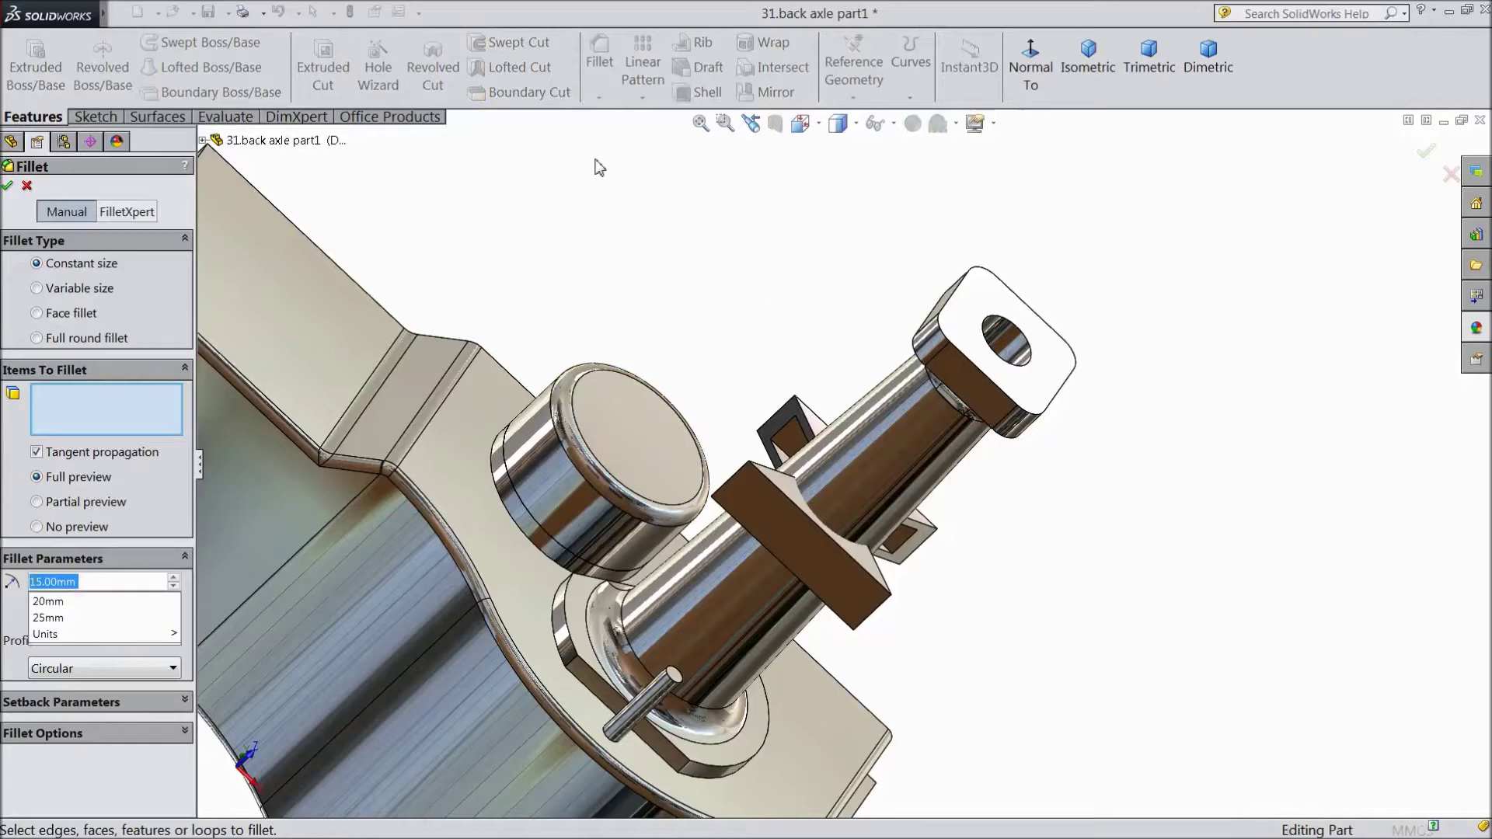
key("Return")
scroll(614, 483, "down", 5)
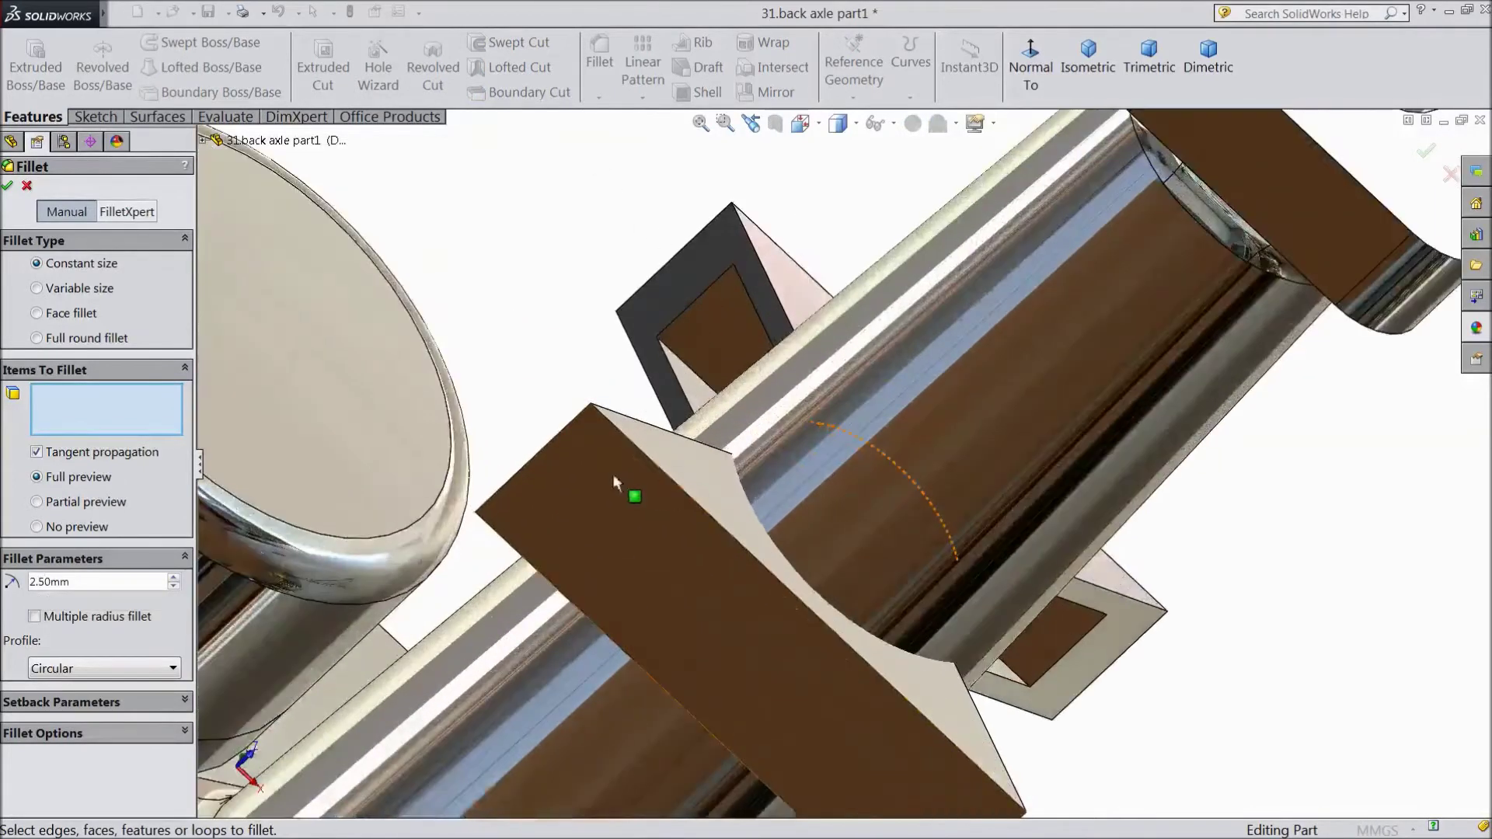
left_click(556, 439)
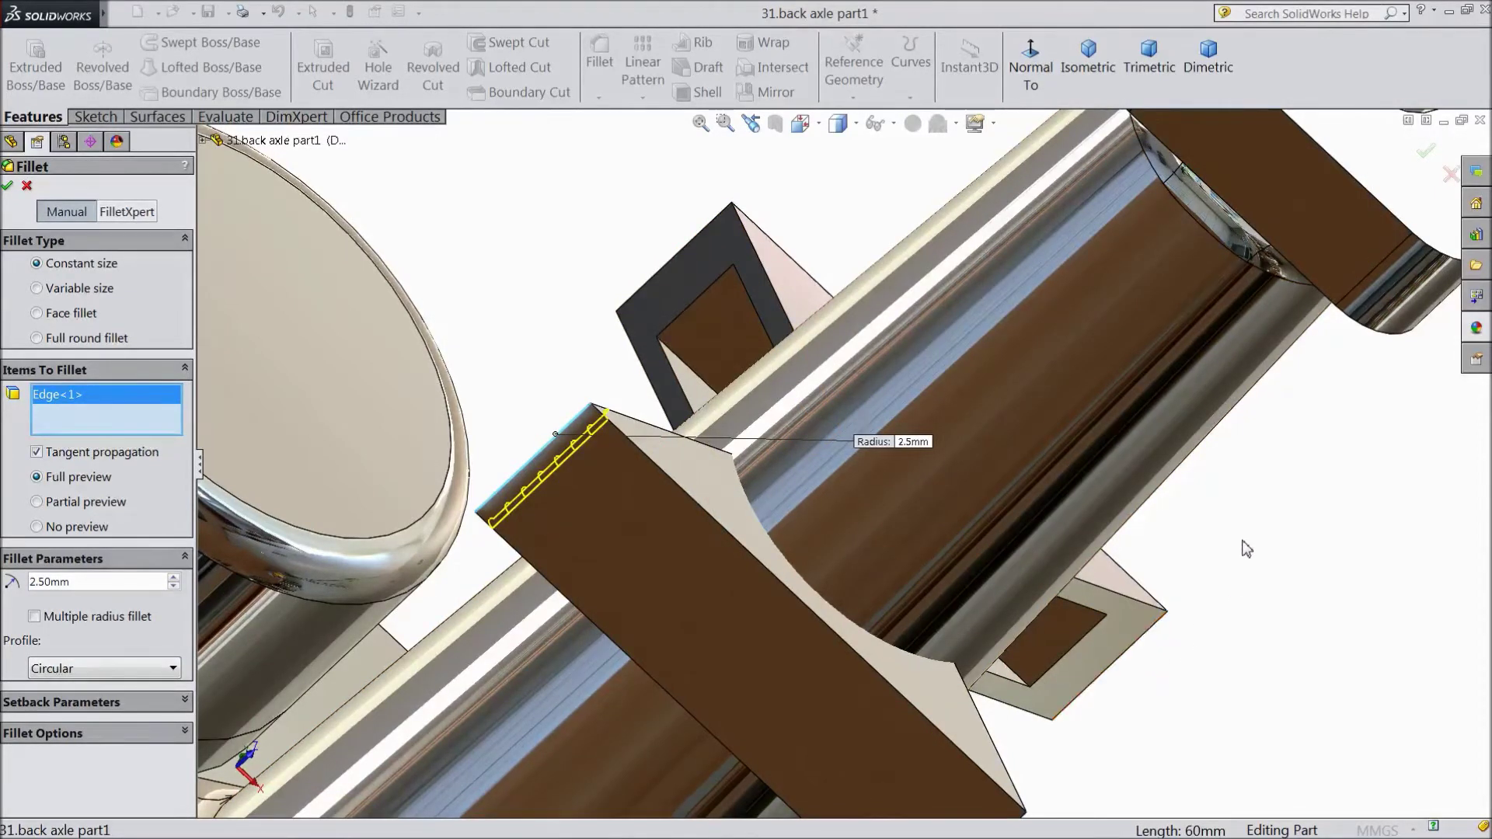
scroll(1245, 548, "up", 3)
middle_click_drag(1212, 575, 1039, 742)
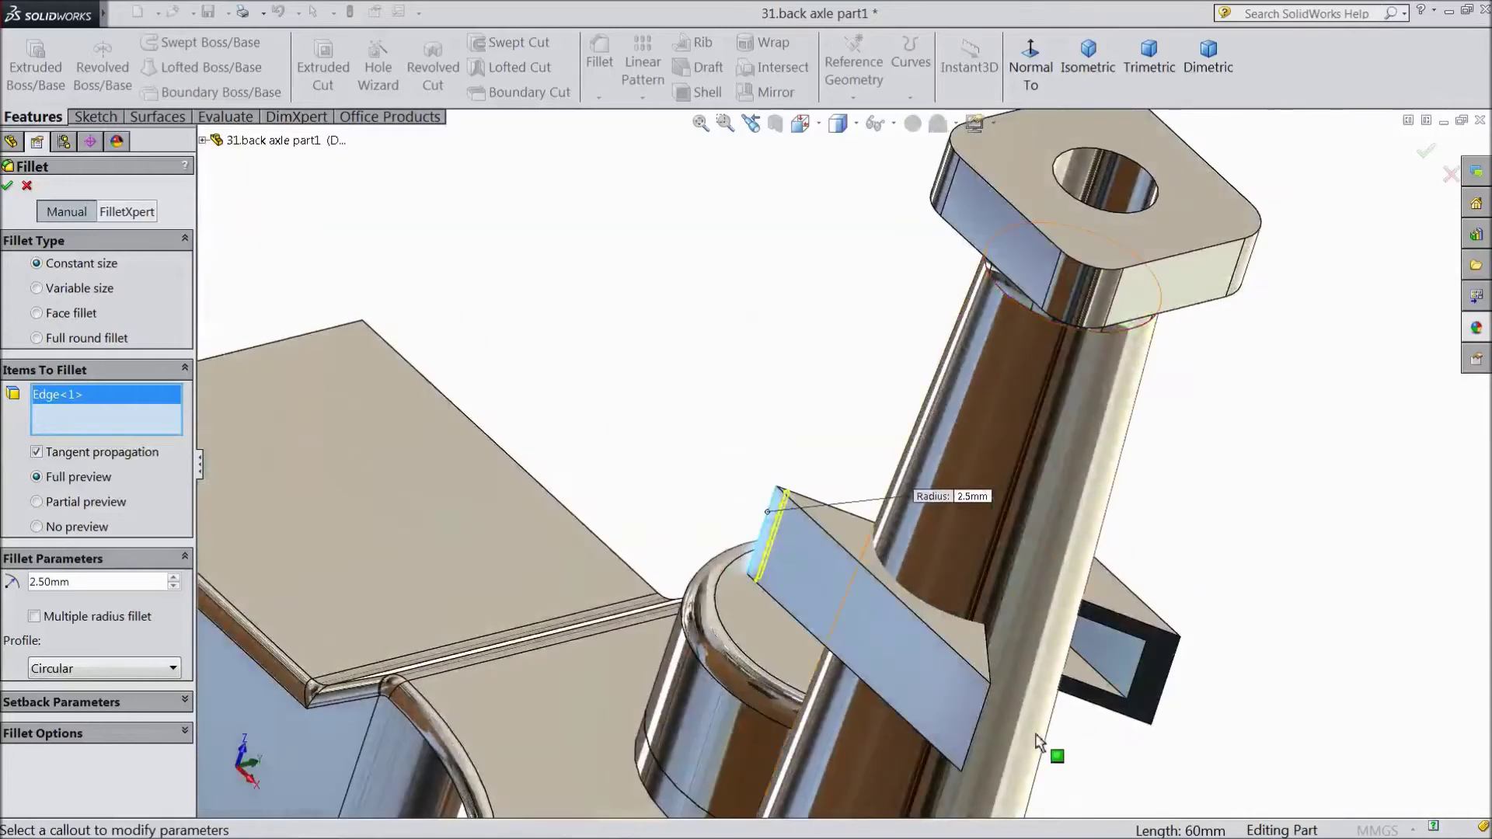
left_click(976, 730)
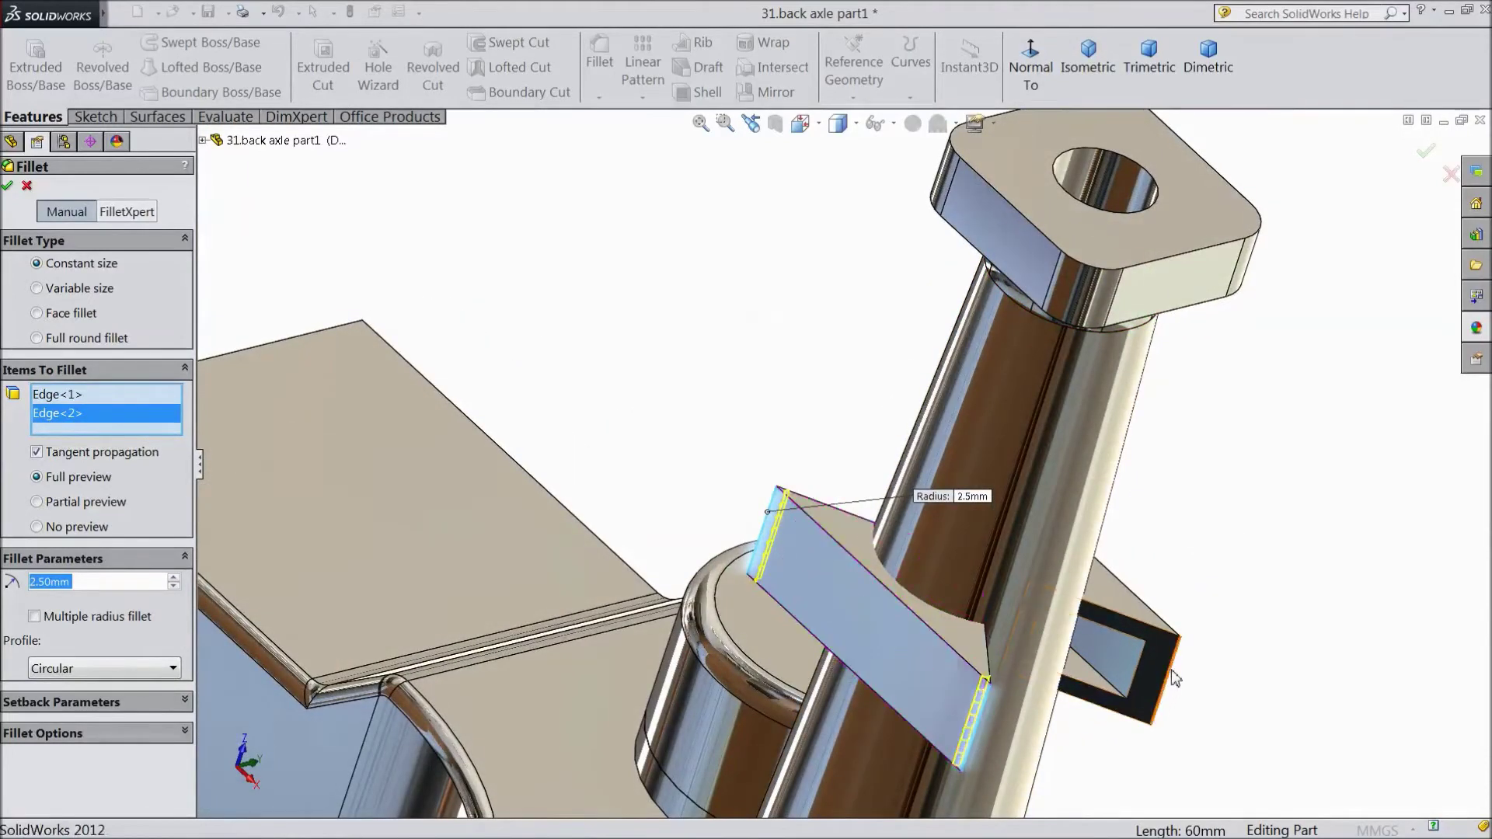
middle_click_drag(705, 416, 626, 427)
scroll(902, 633, "down", 3)
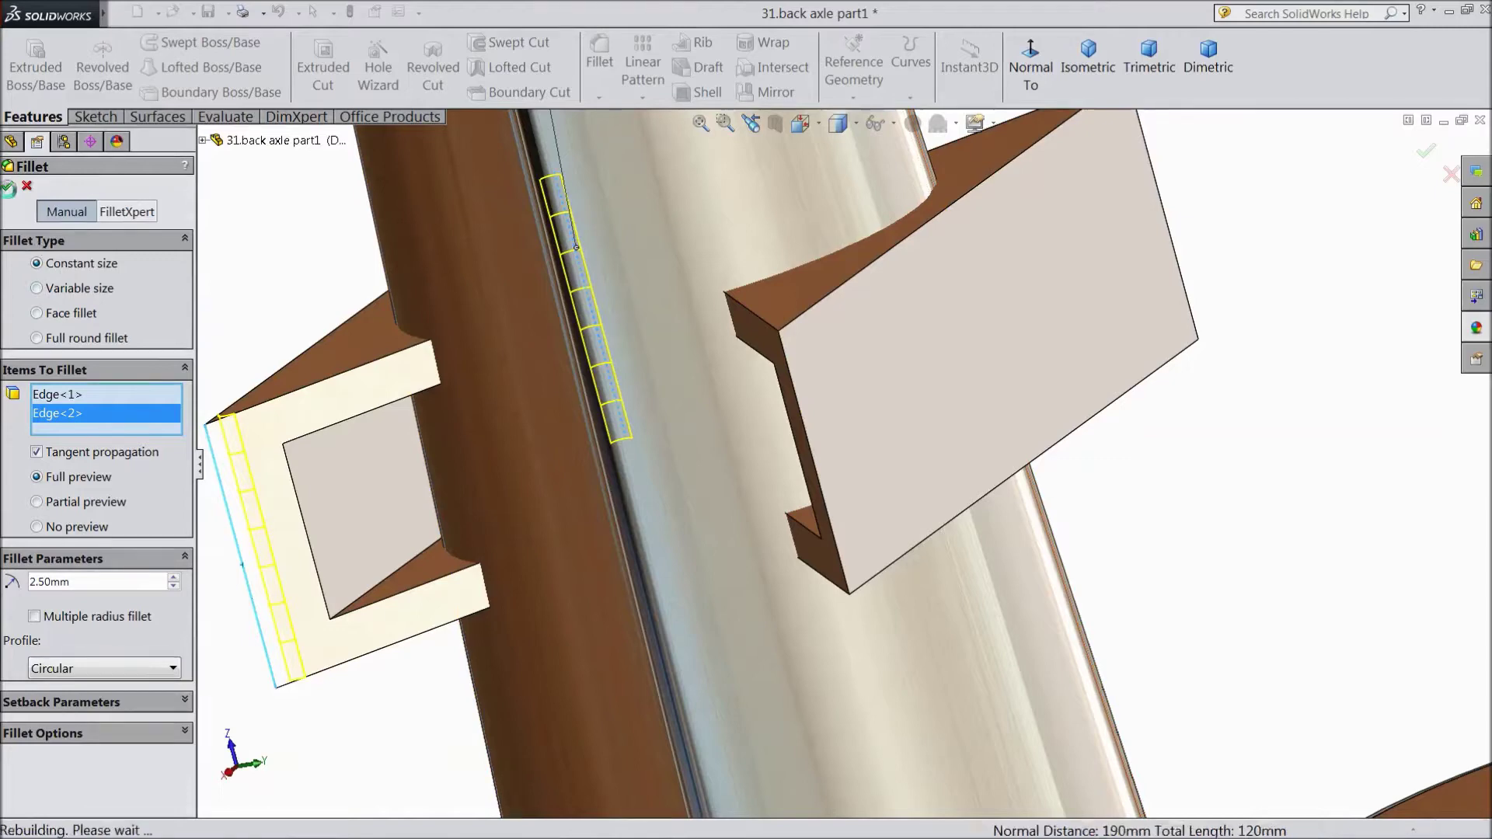
left_click(10, 188)
Fillet the two 60 mm outer edges of the opposite triangular block's wide face with the same 2.5 mm radius.
left_click(599, 75)
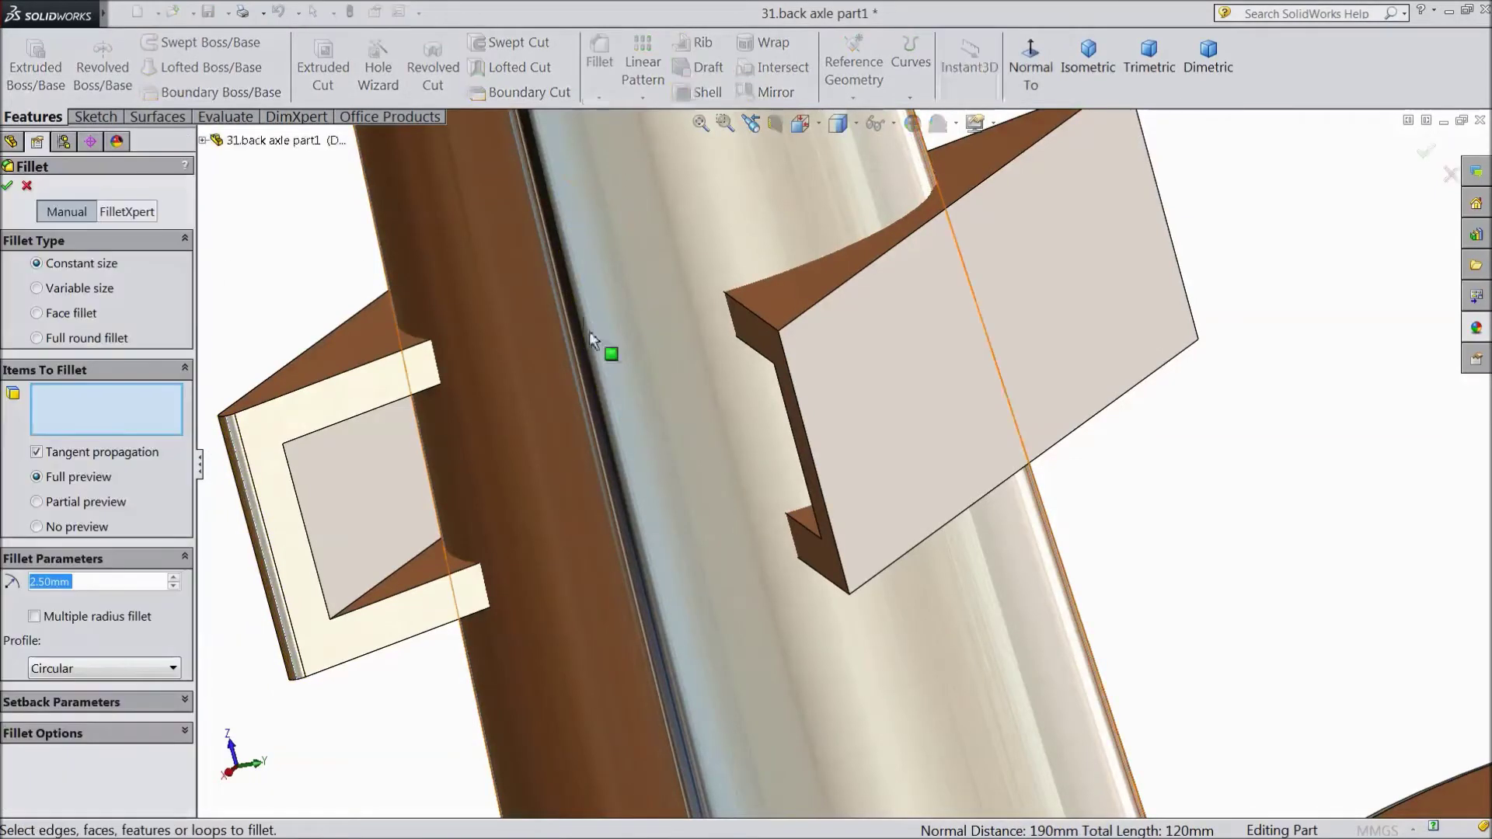
left_click(816, 473)
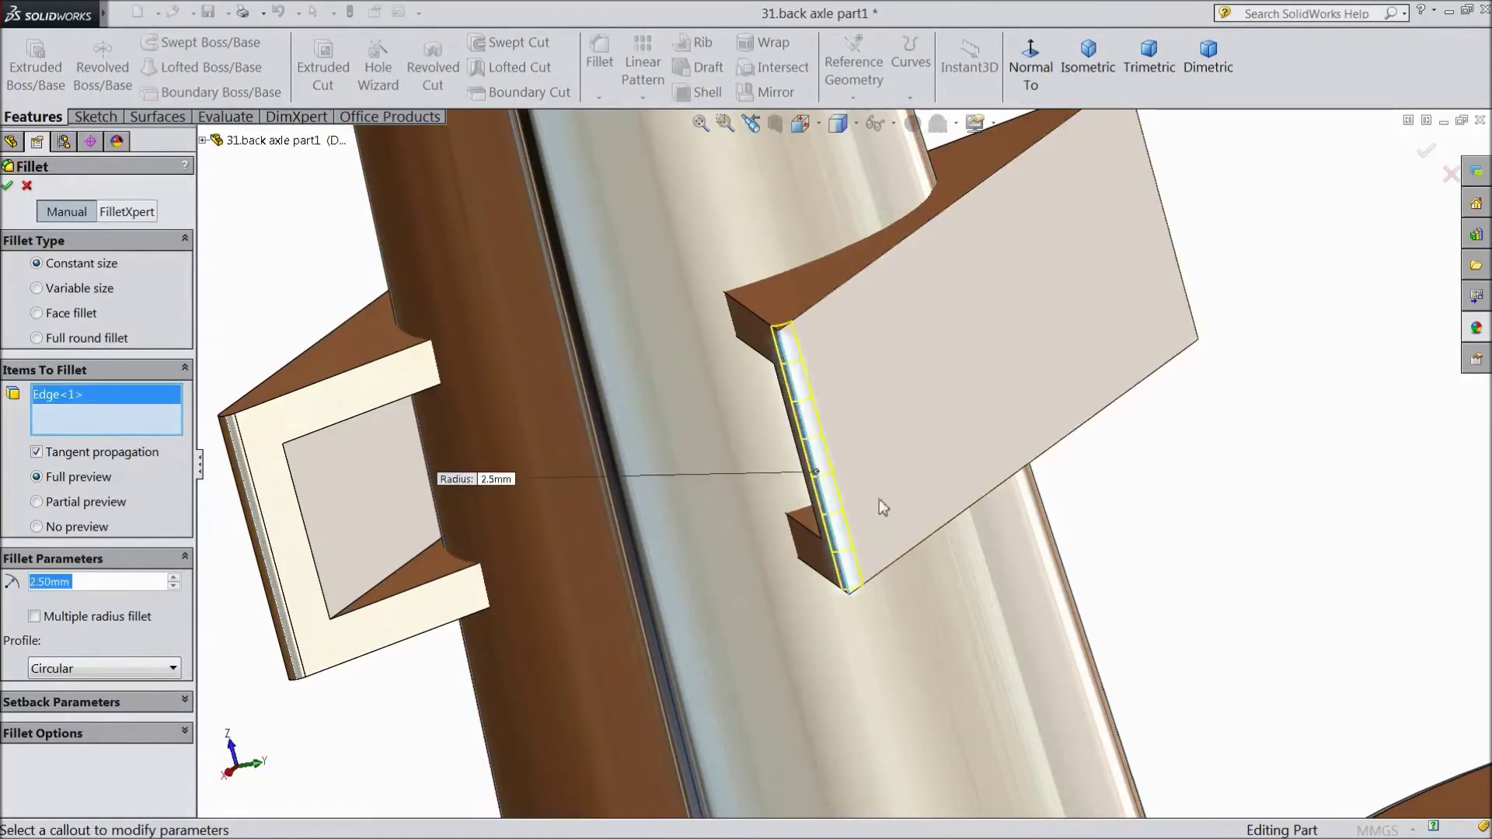
middle_click_drag(1238, 419, 1049, 540)
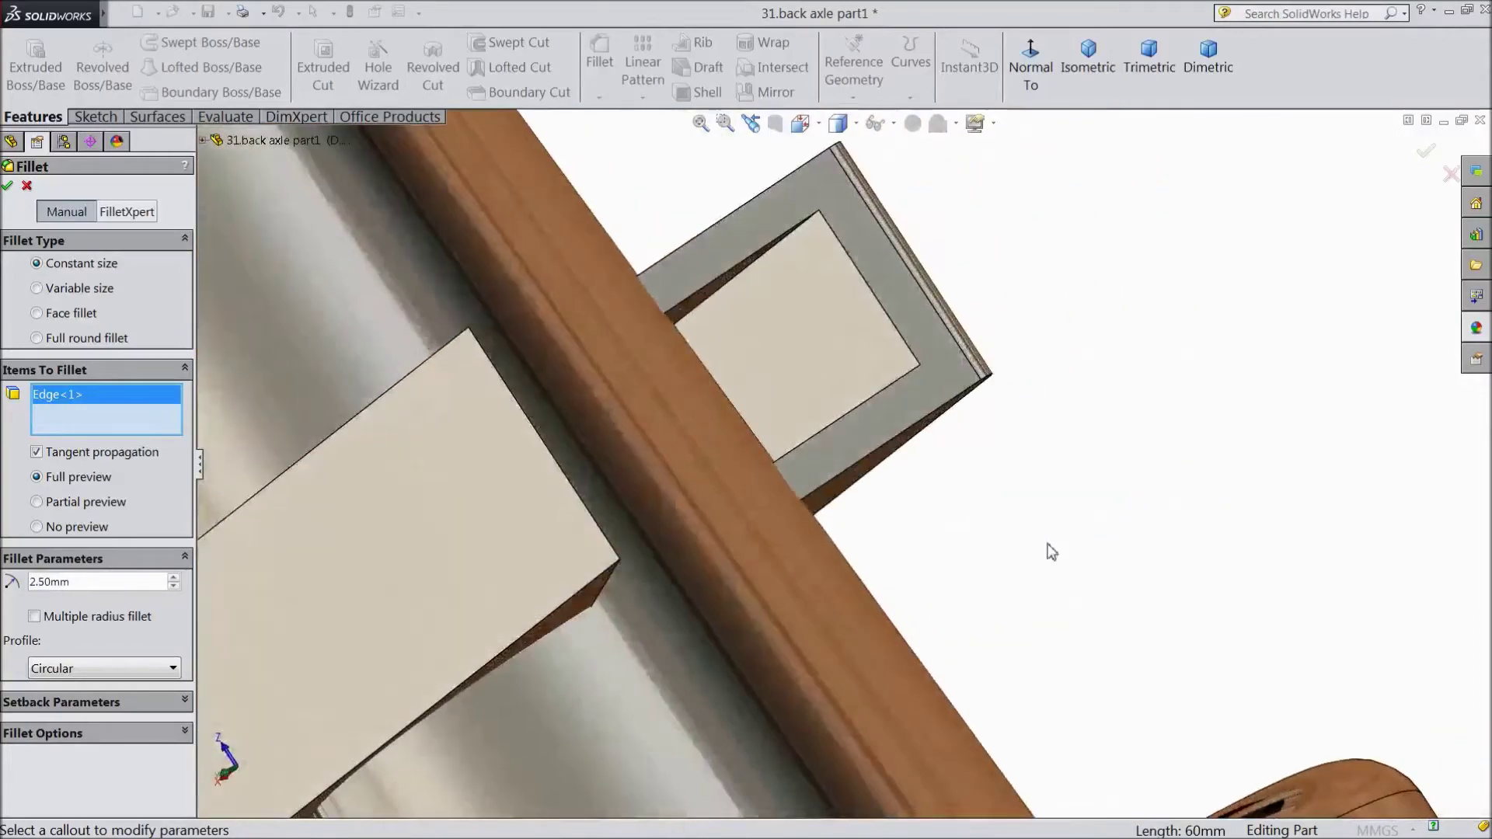
left_click(563, 475)
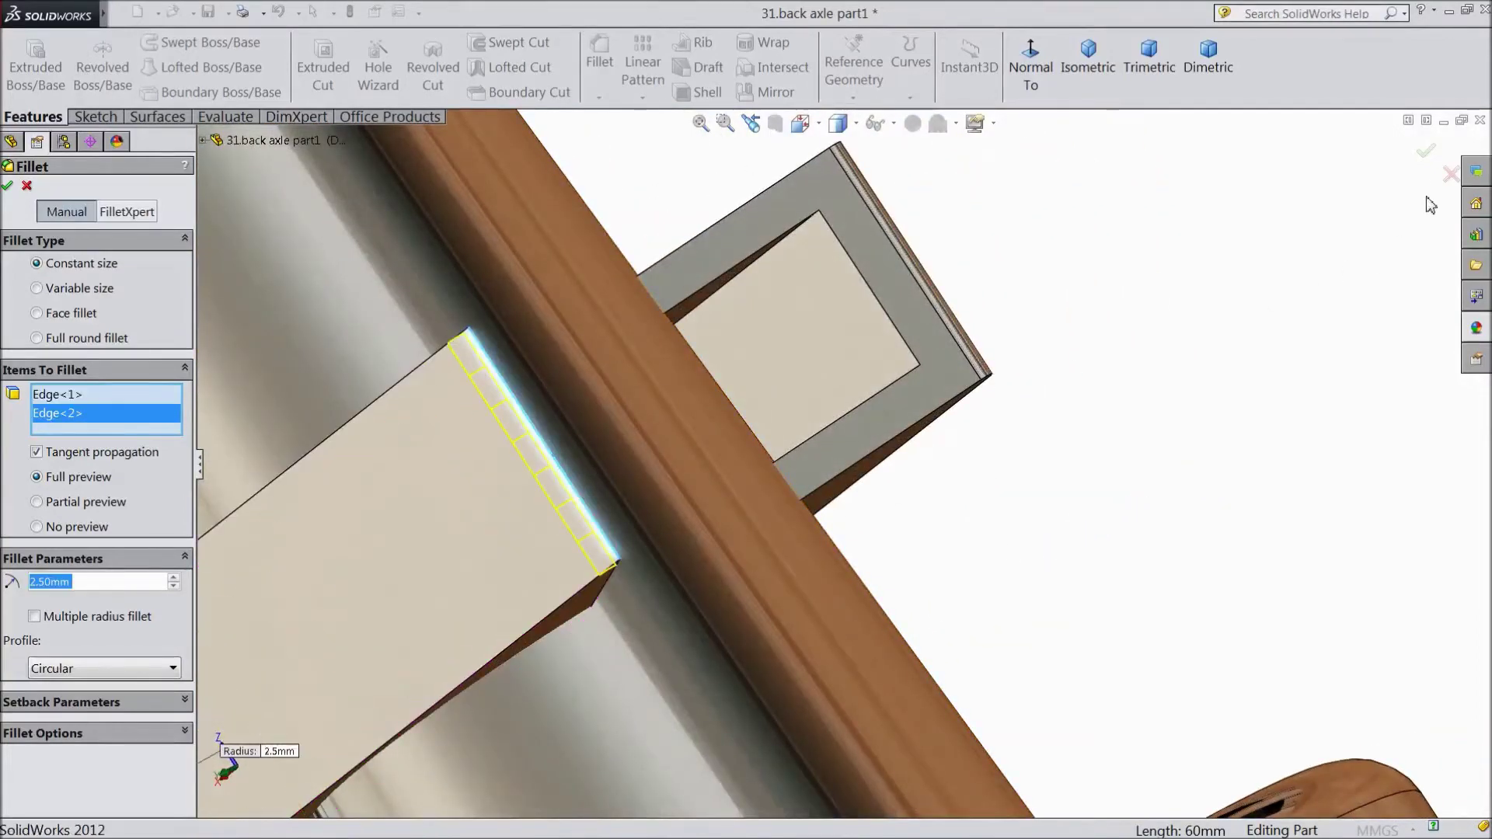
left_click(1425, 154)
Open a sketch on the side face of the nearer plate lug at the housing's end and view it face-on.
middle_click_drag(1135, 306, 1102, 492)
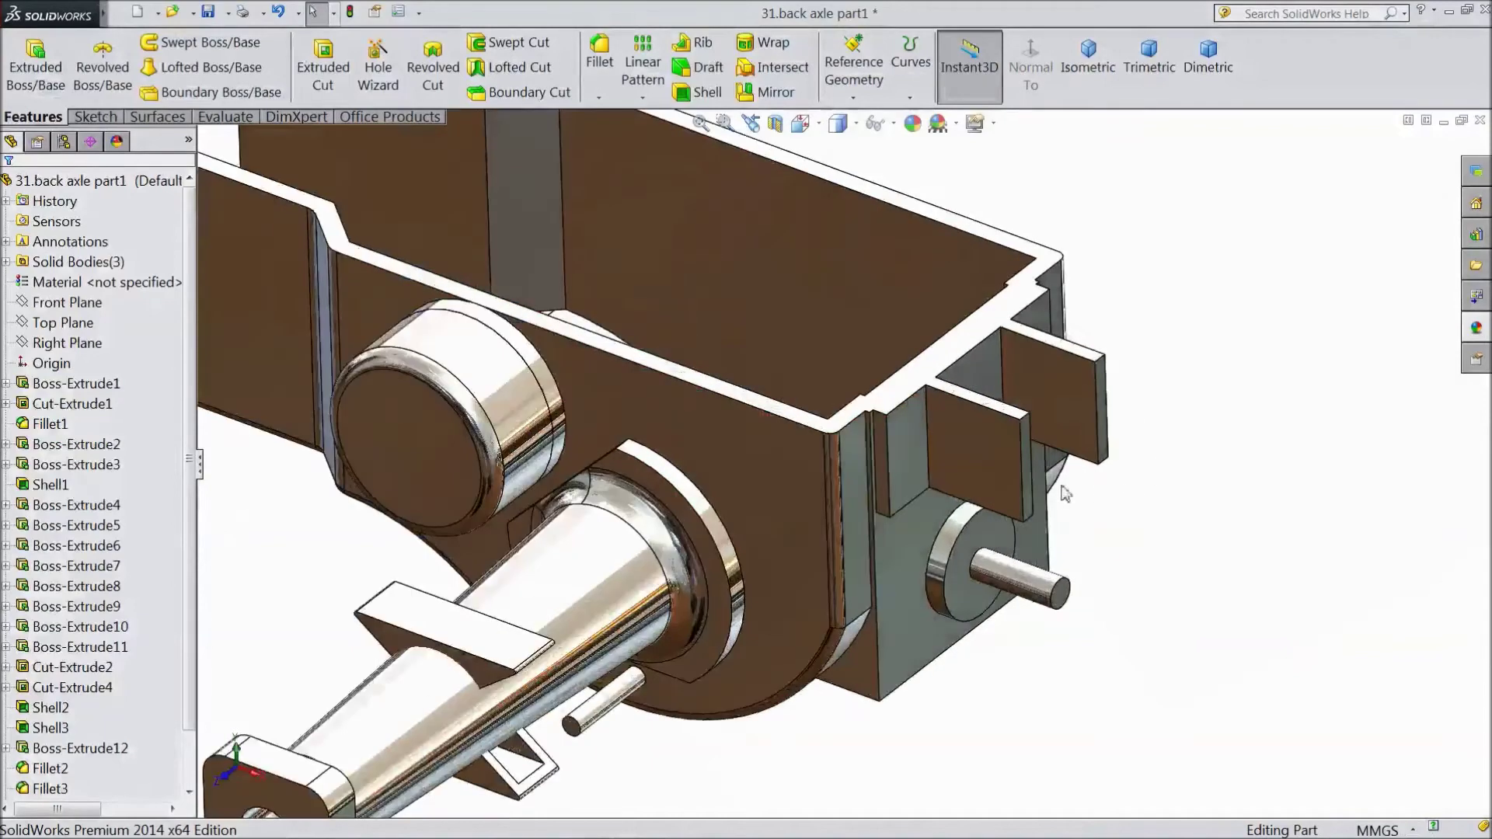
left_click(995, 466)
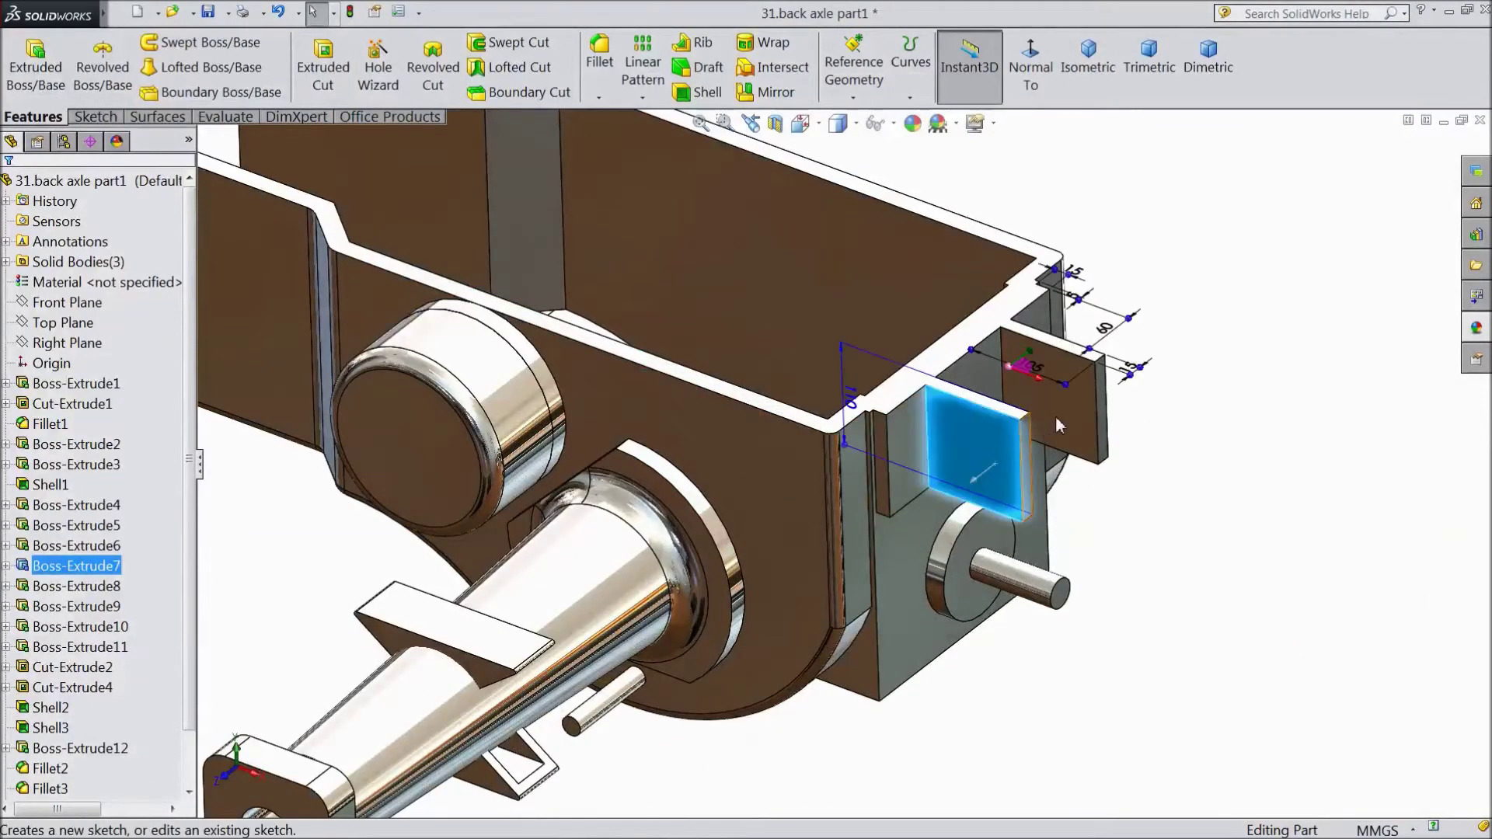
left_click(1057, 427)
left_click(850, 69)
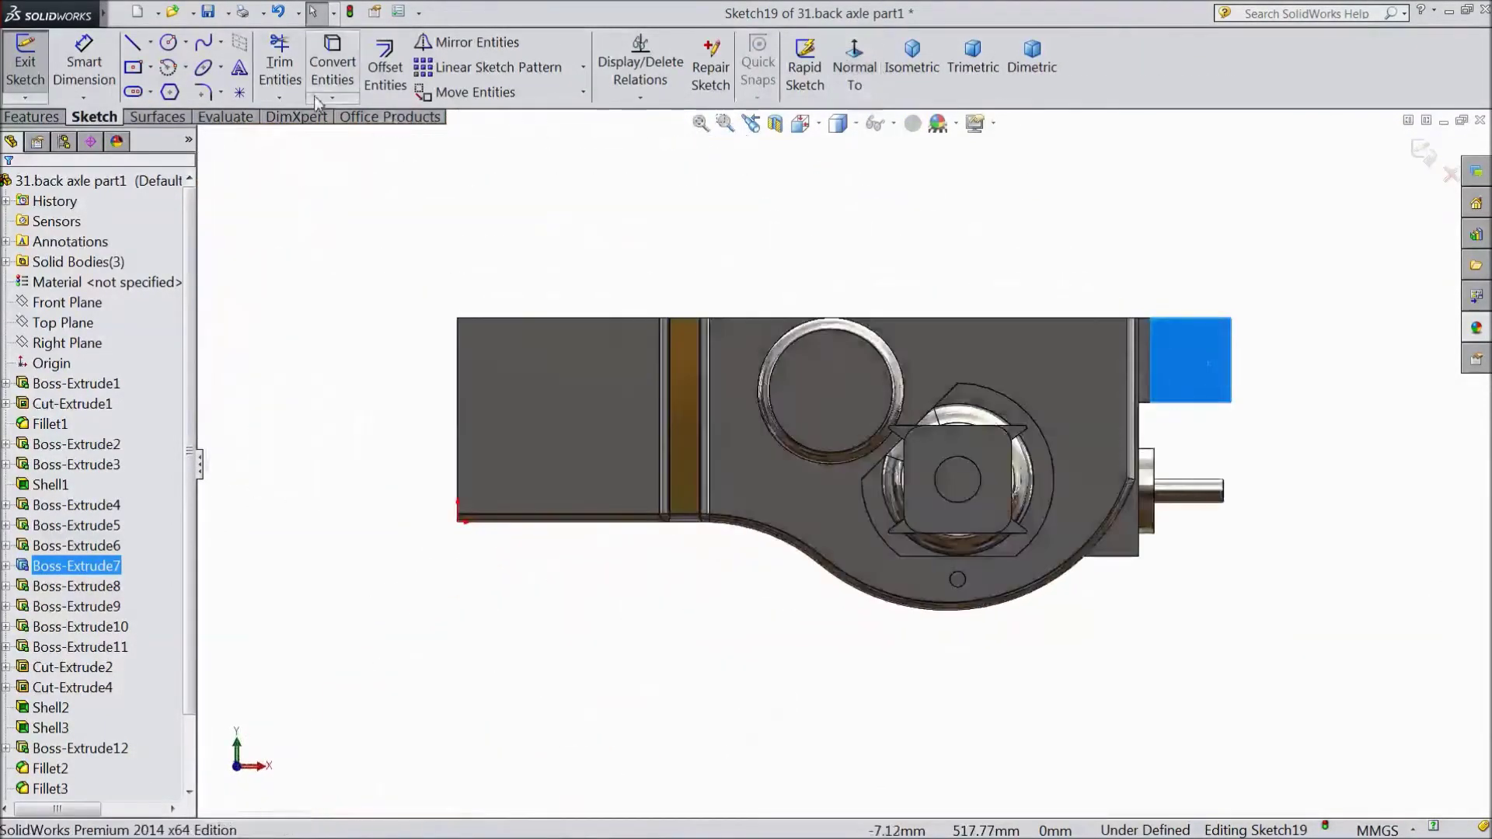
Sketch three circles in a vertical column on the lug face, with radii of about 14, 12.5 and 12.5 mm from top down.
left_click(169, 44)
scroll(1192, 427, "down", 5)
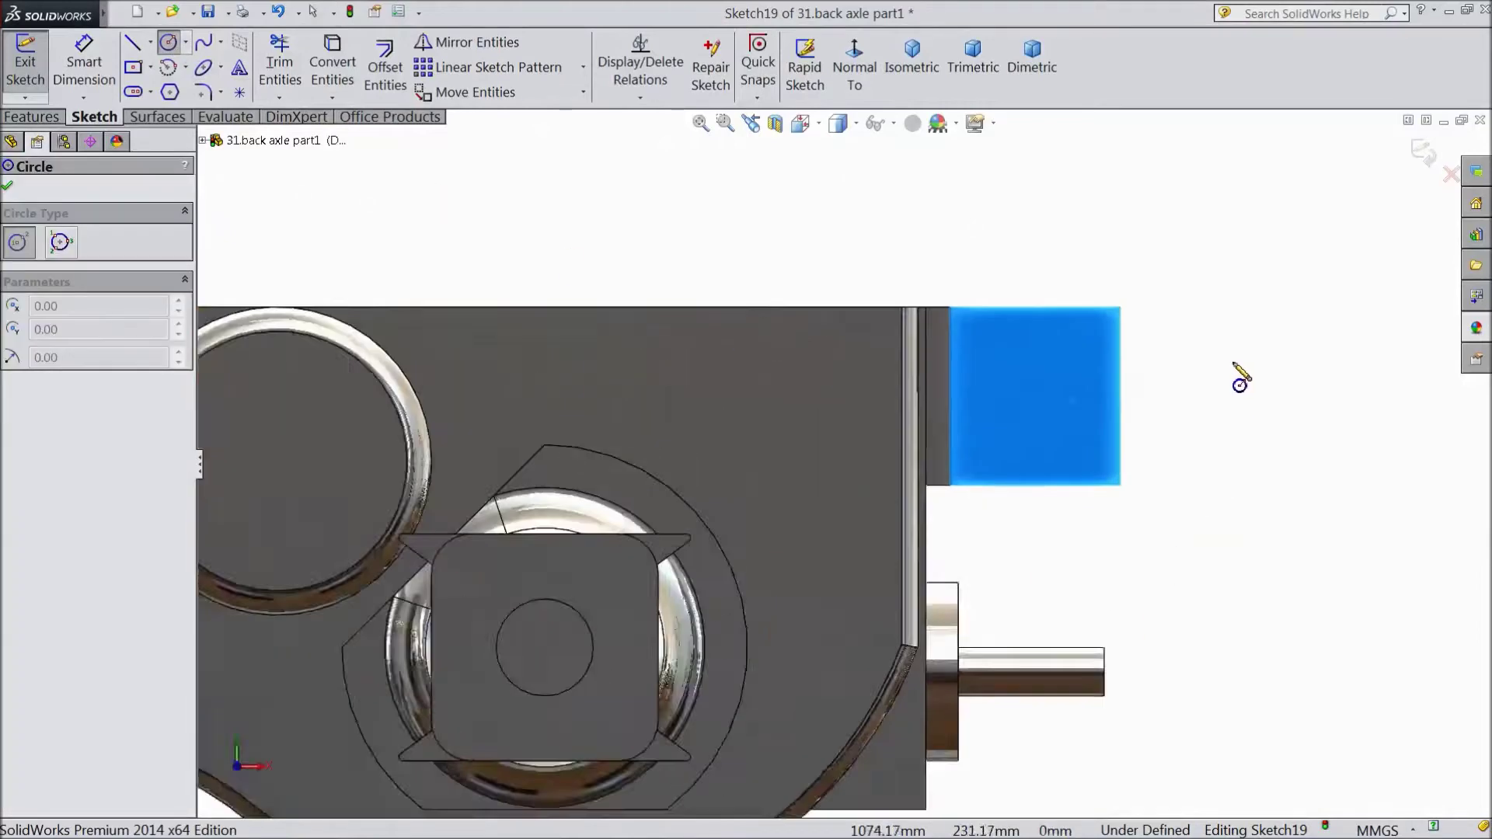
left_click(893, 310)
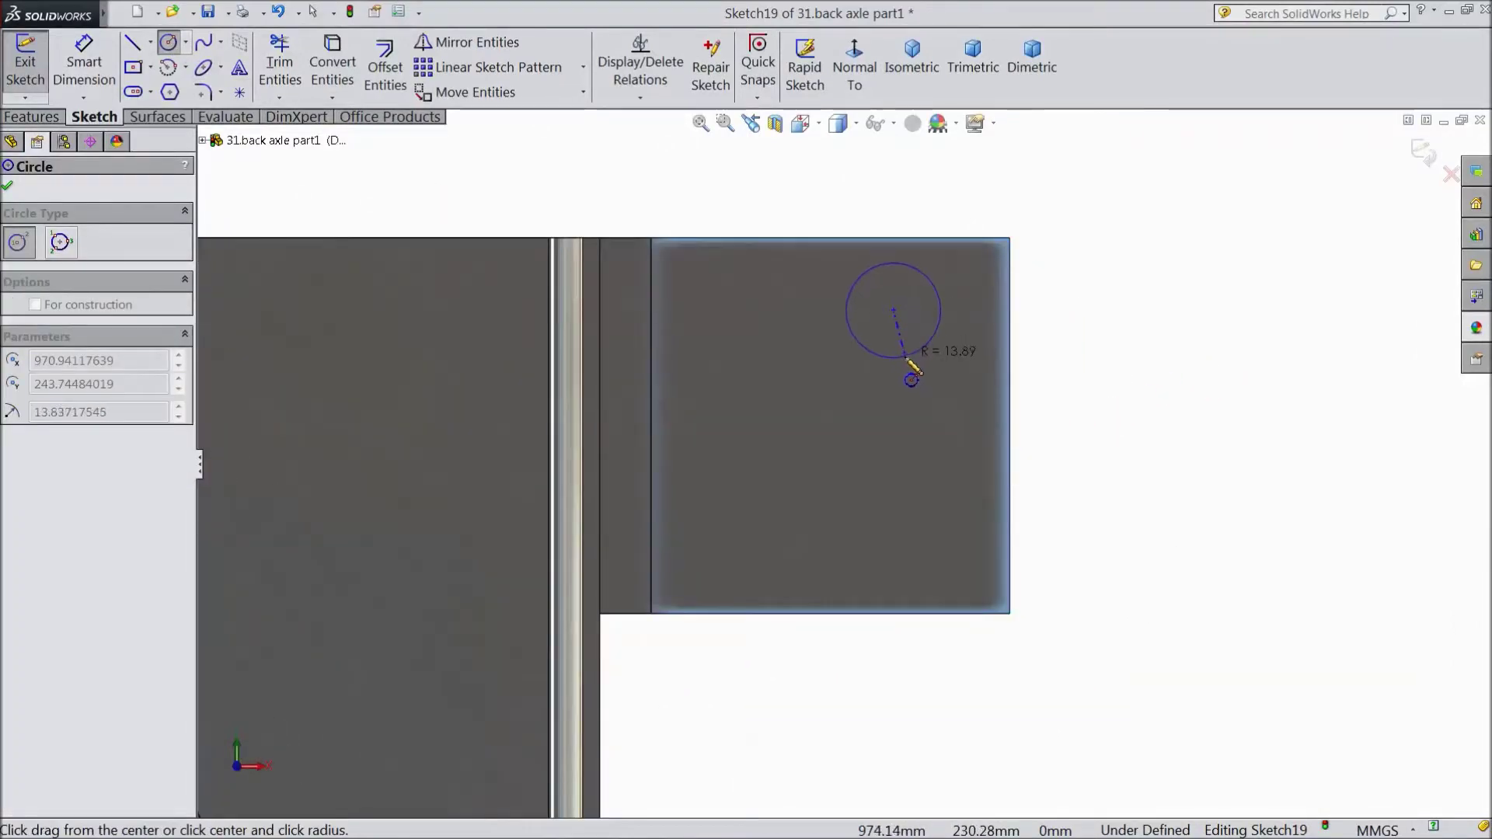
left_click(900, 357)
left_click(894, 422)
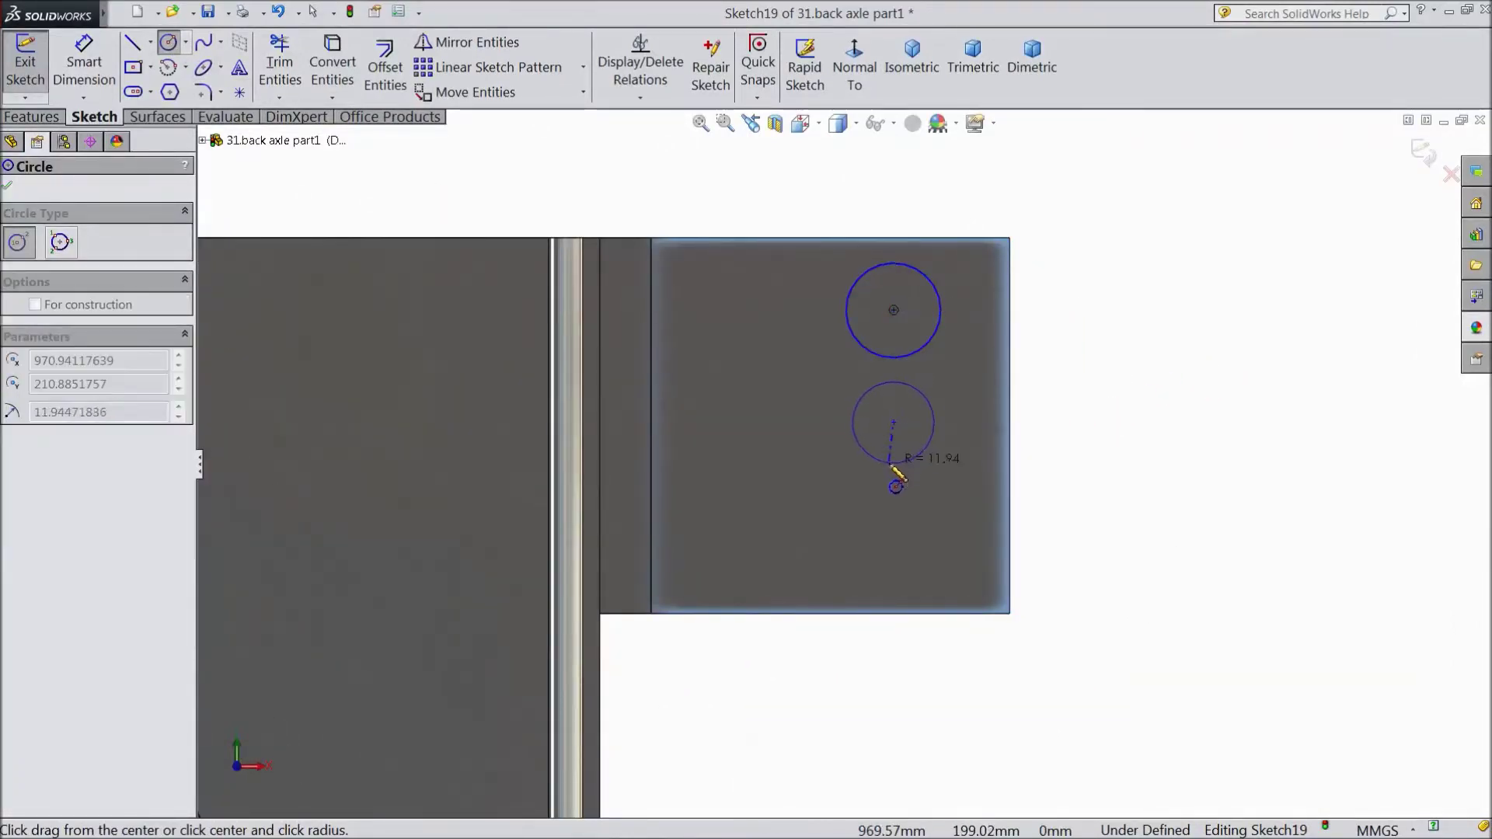
left_click(894, 466)
left_click(894, 534)
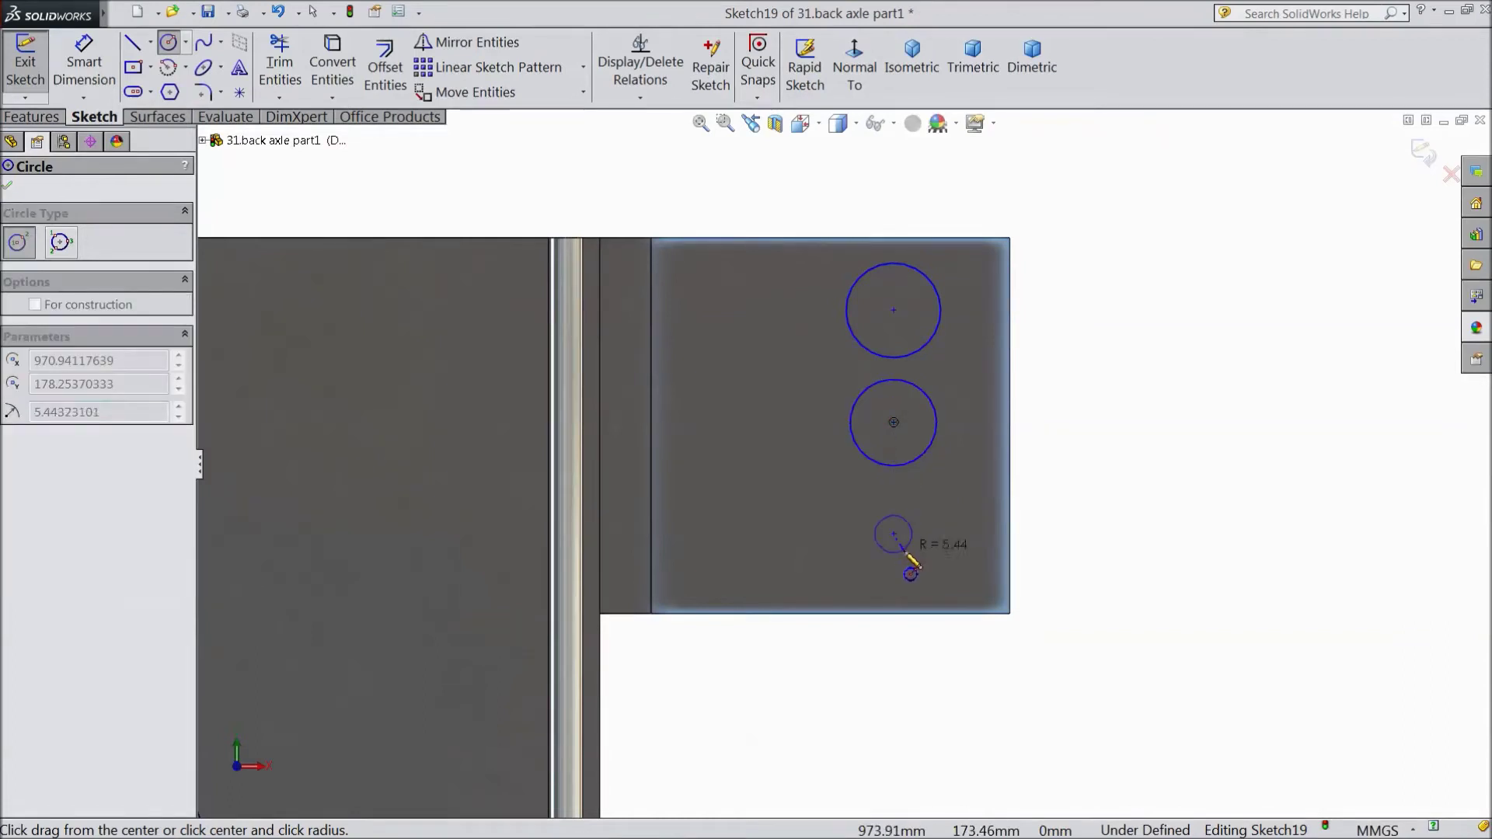
left_click(893, 576)
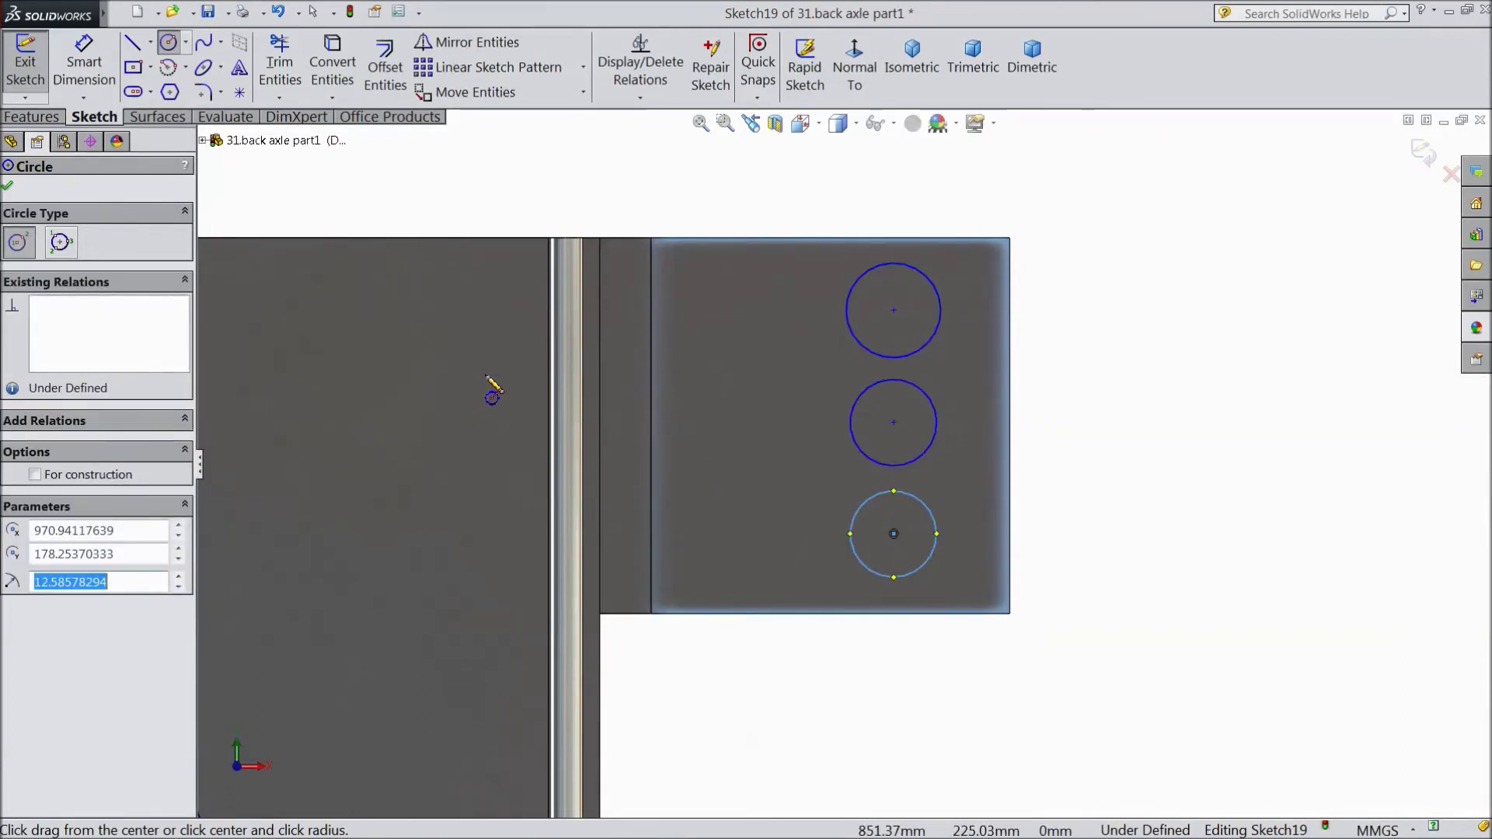
key("Escape")
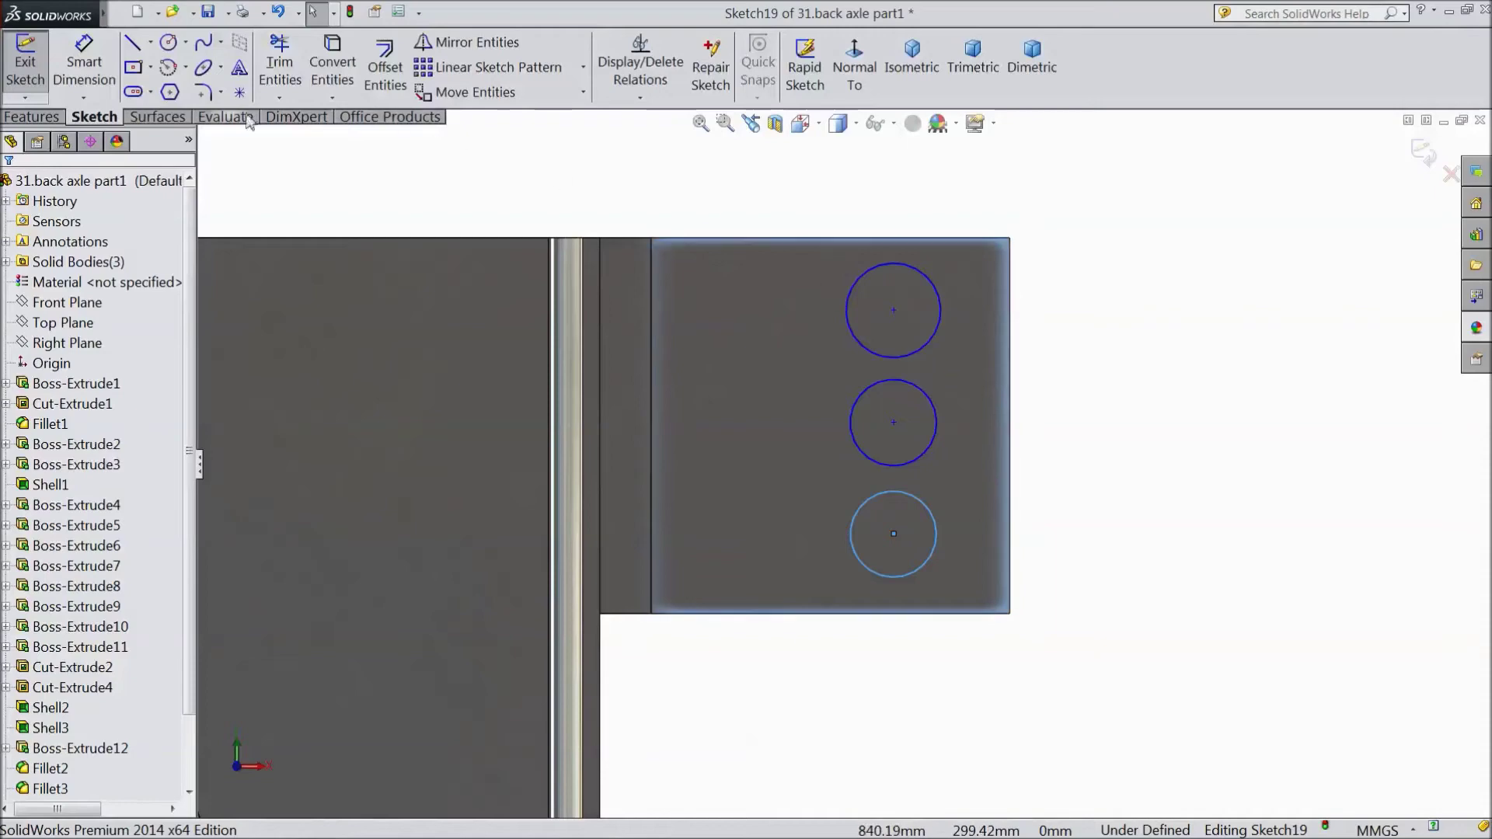
Dimension the top circle's diameter as 25 mm.
key("d")
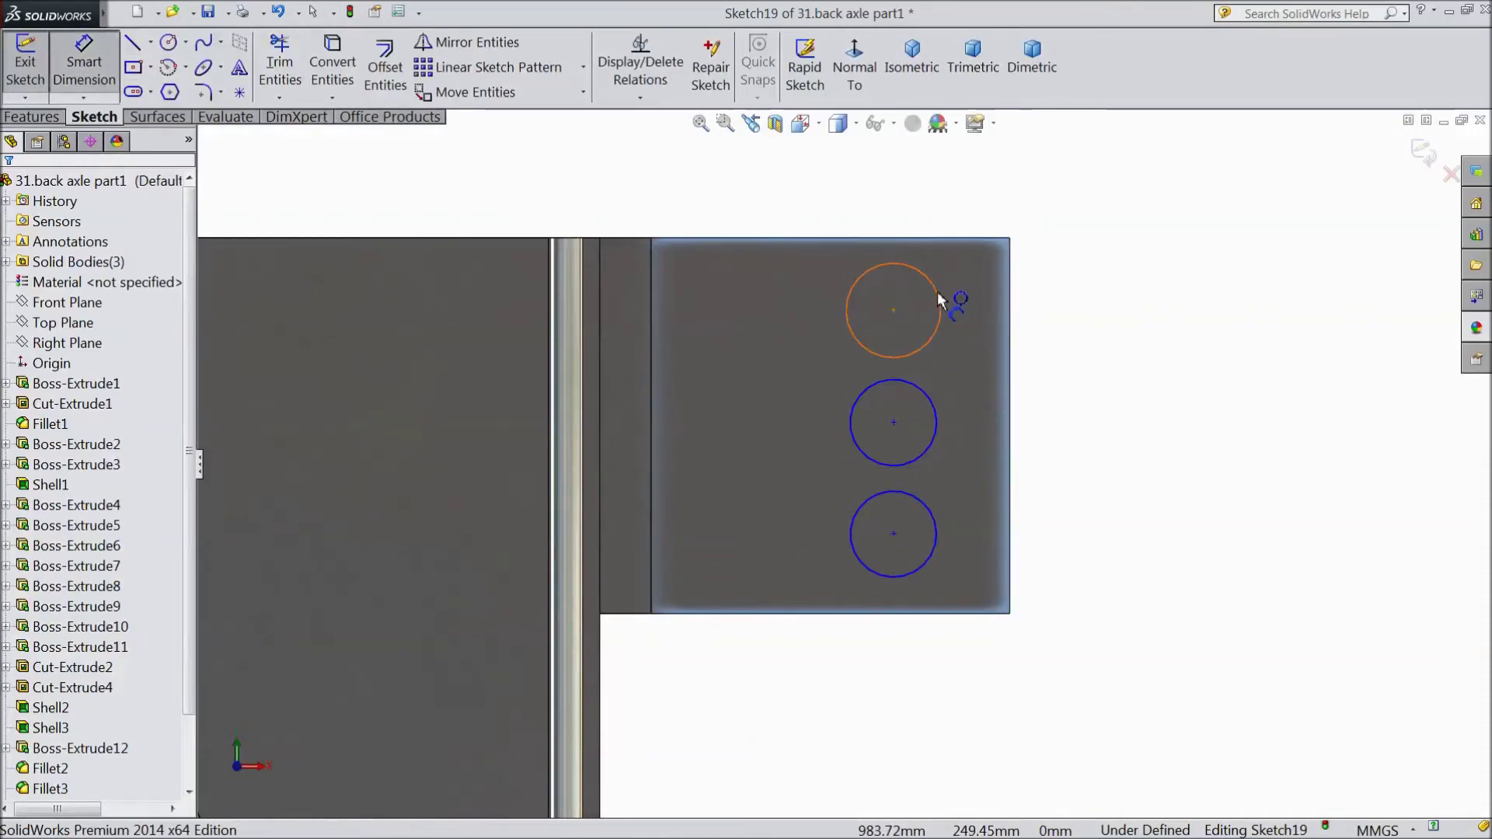
left_click(939, 300)
left_click(1063, 206)
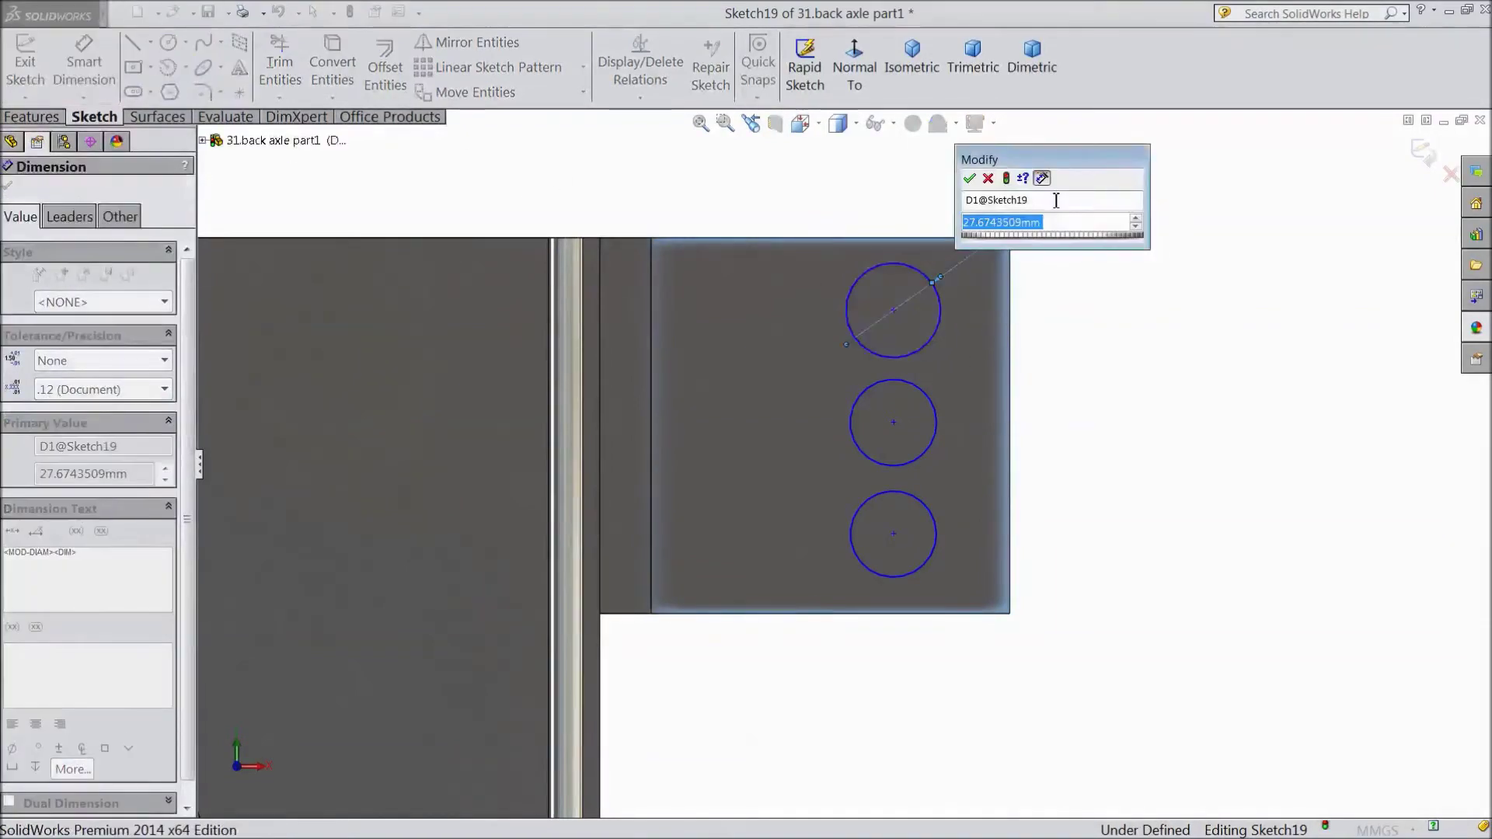
type("25")
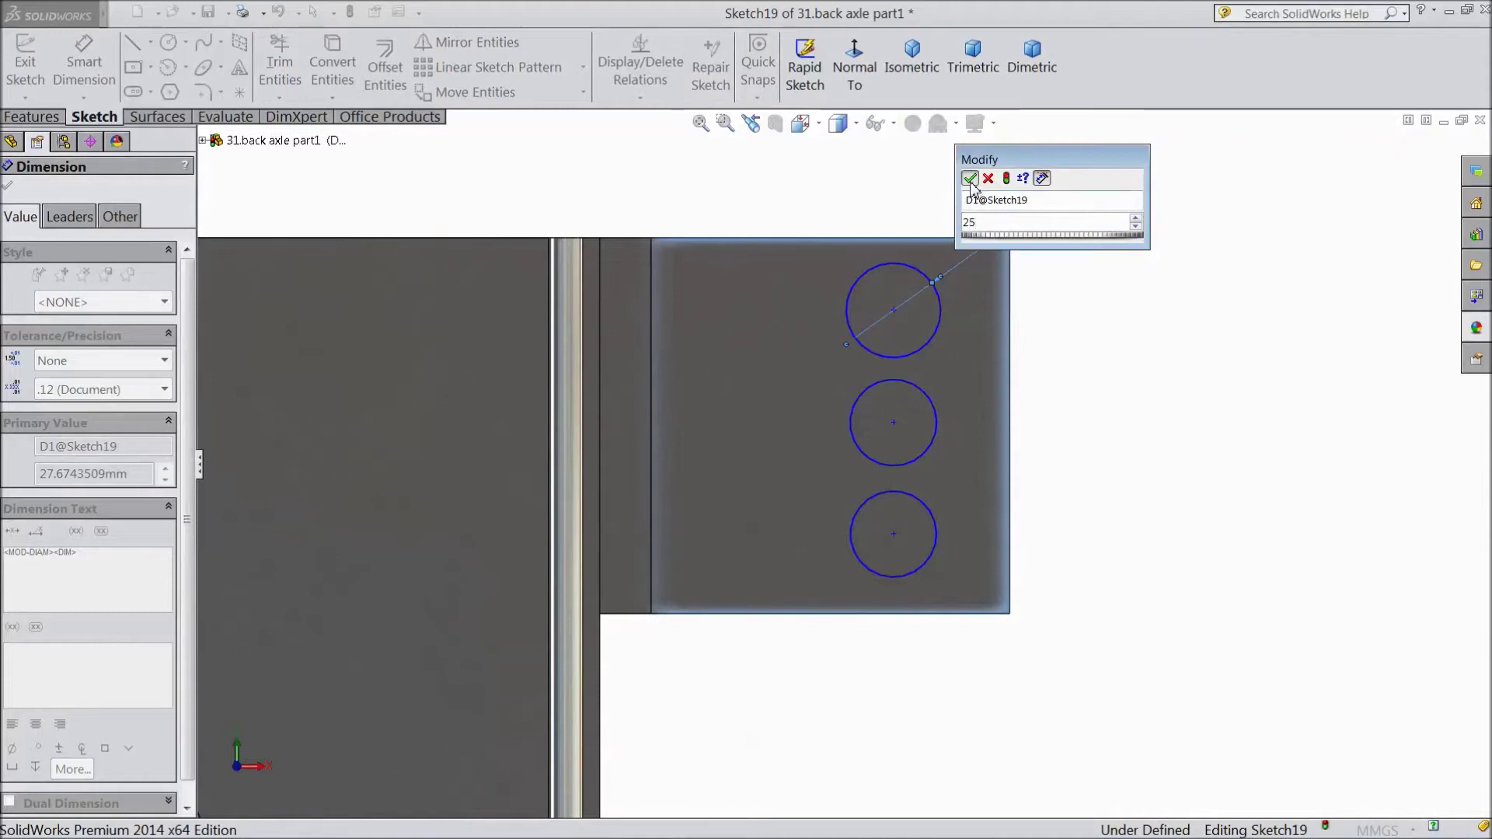
key("Return")
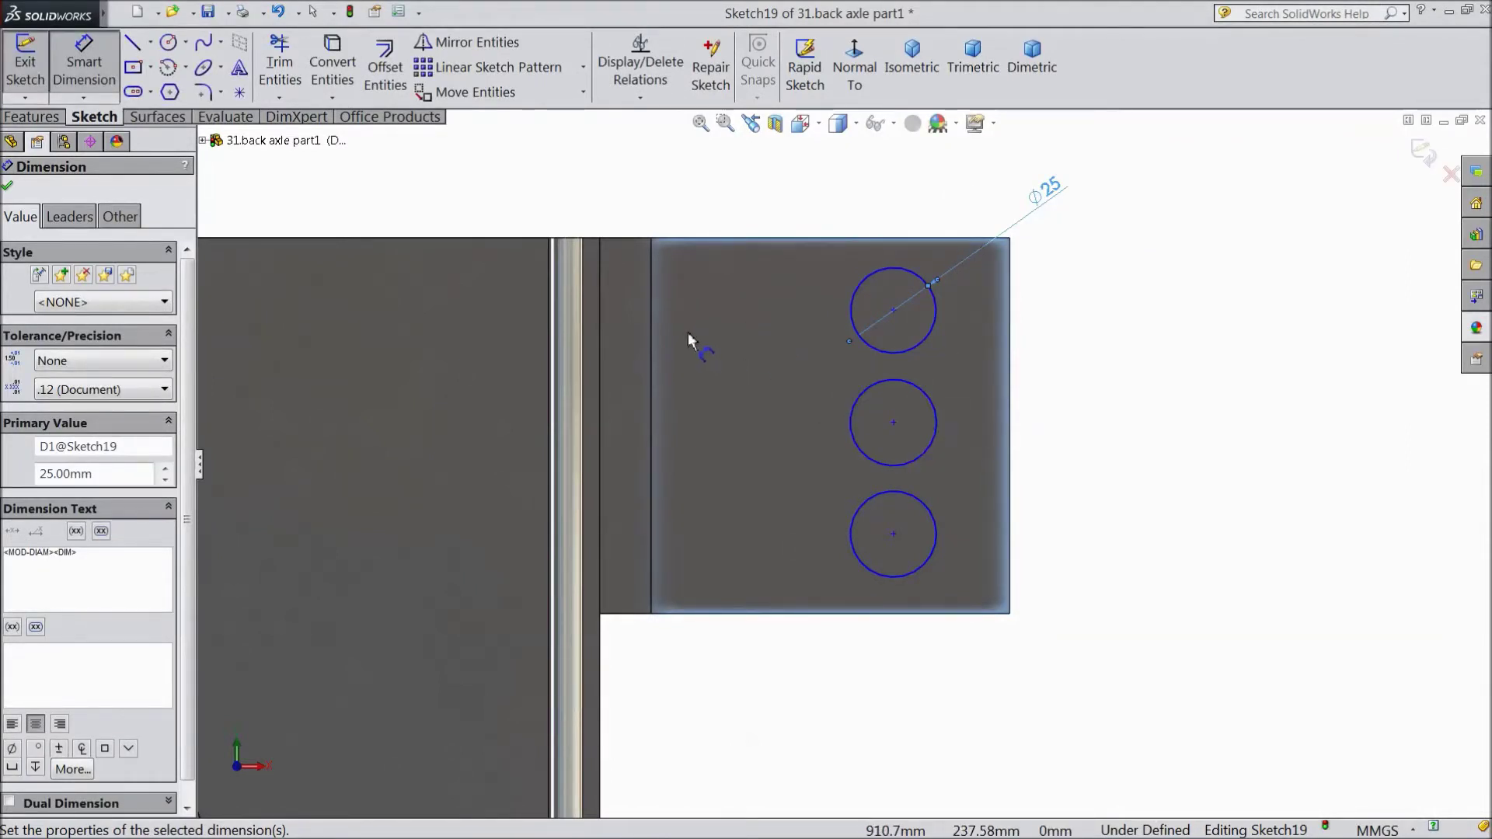
key("Escape")
Make all three circles equal in size with an Equal relation.
left_click(920, 347)
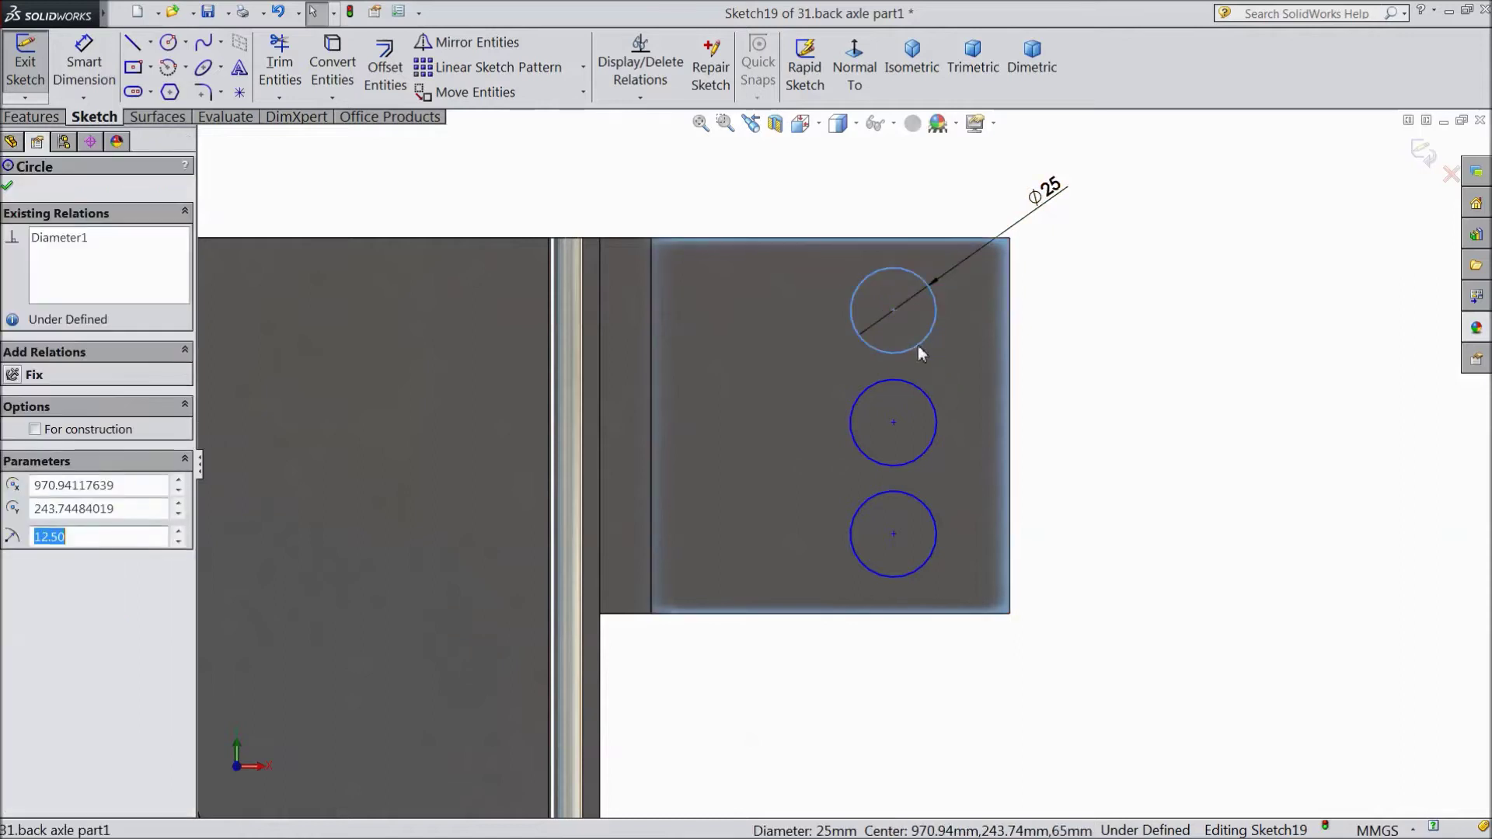
left_click(938, 423, "ctrl")
left_click(938, 519, "ctrl")
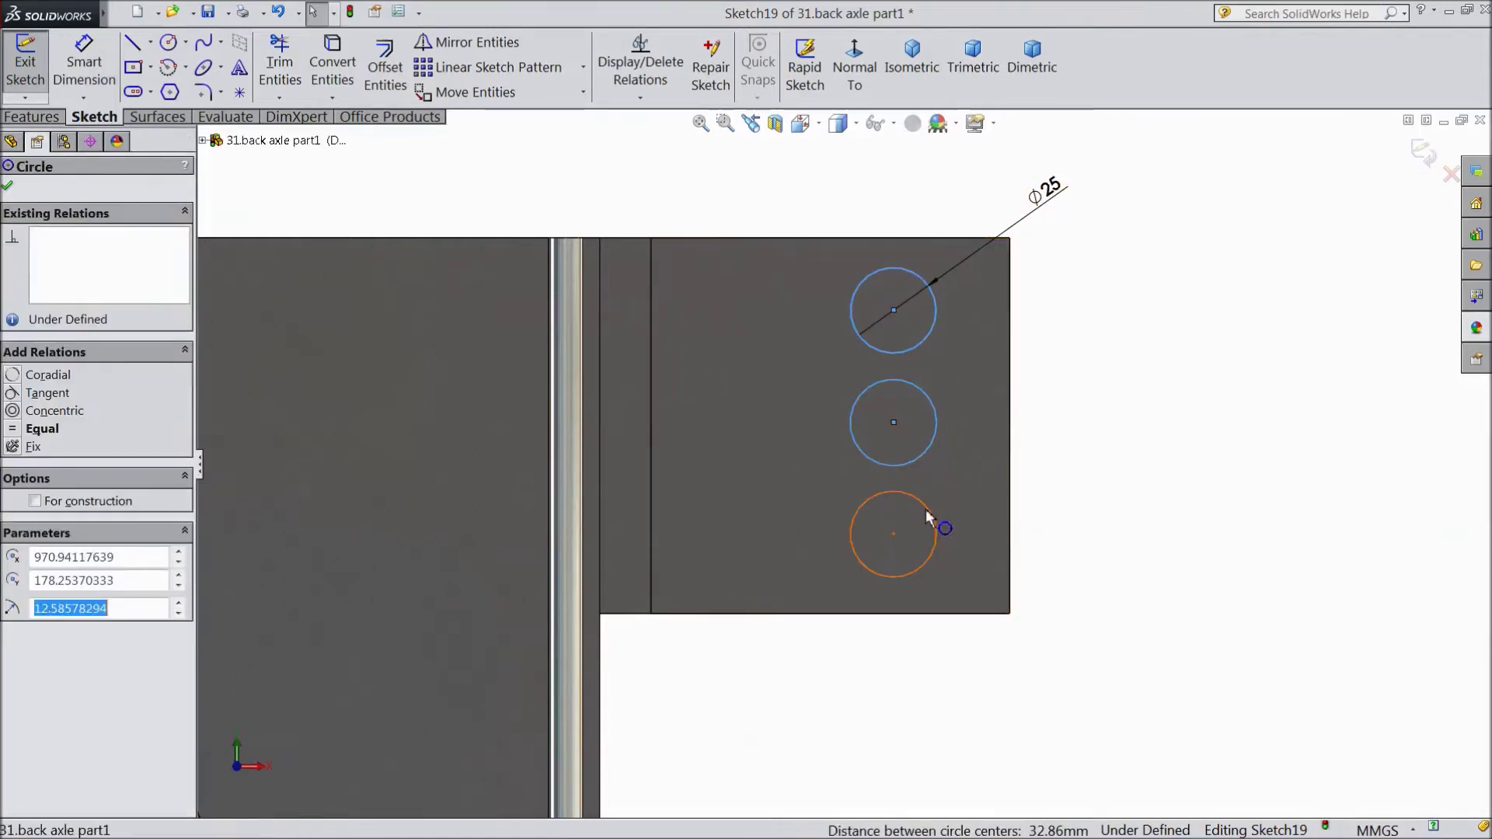
left_click(1001, 442)
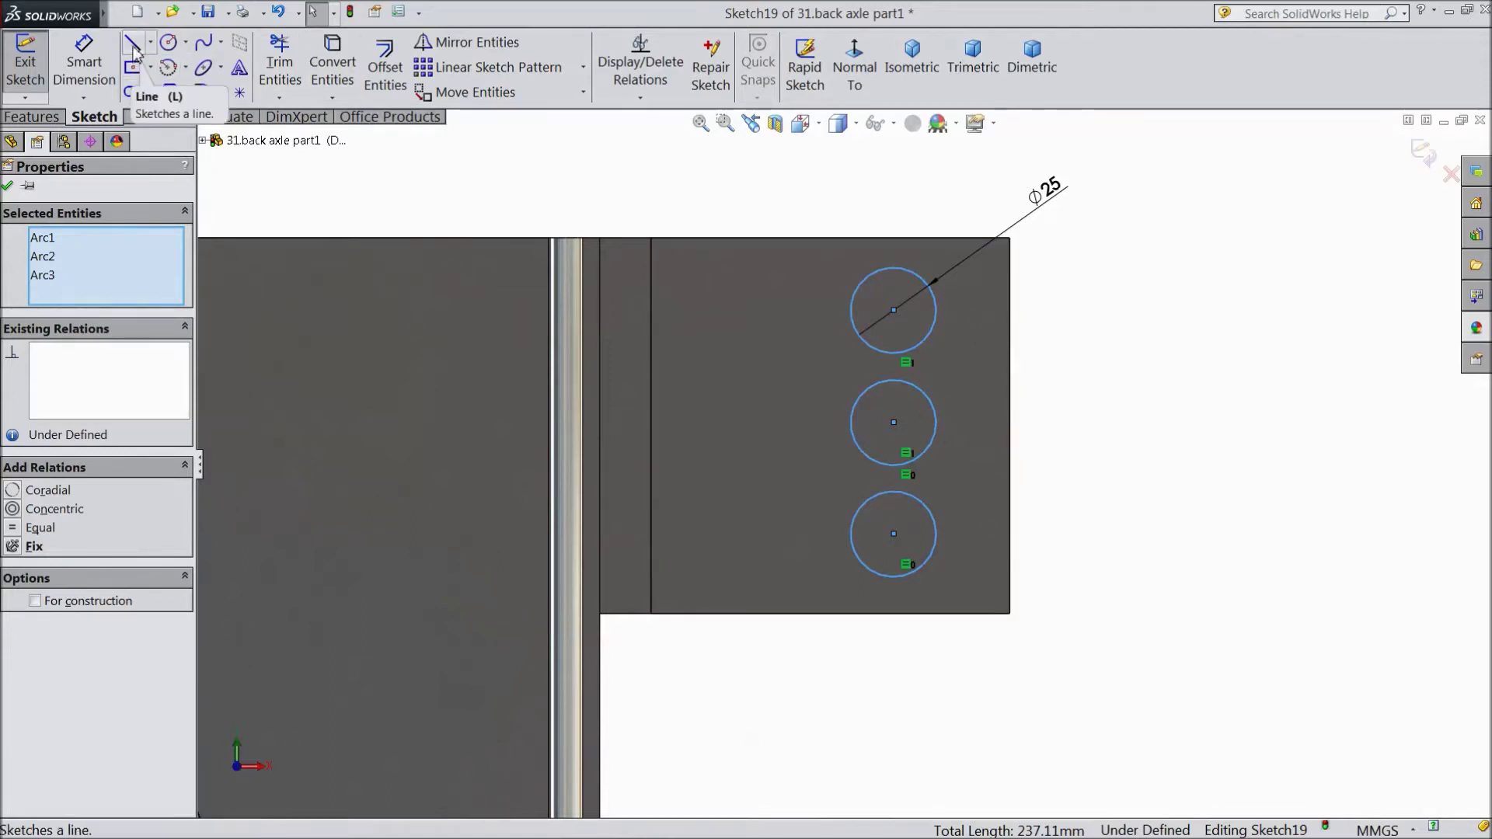
Dimension the top circle's centre 25 mm from the lug's free vertical edge.
left_click(84, 62)
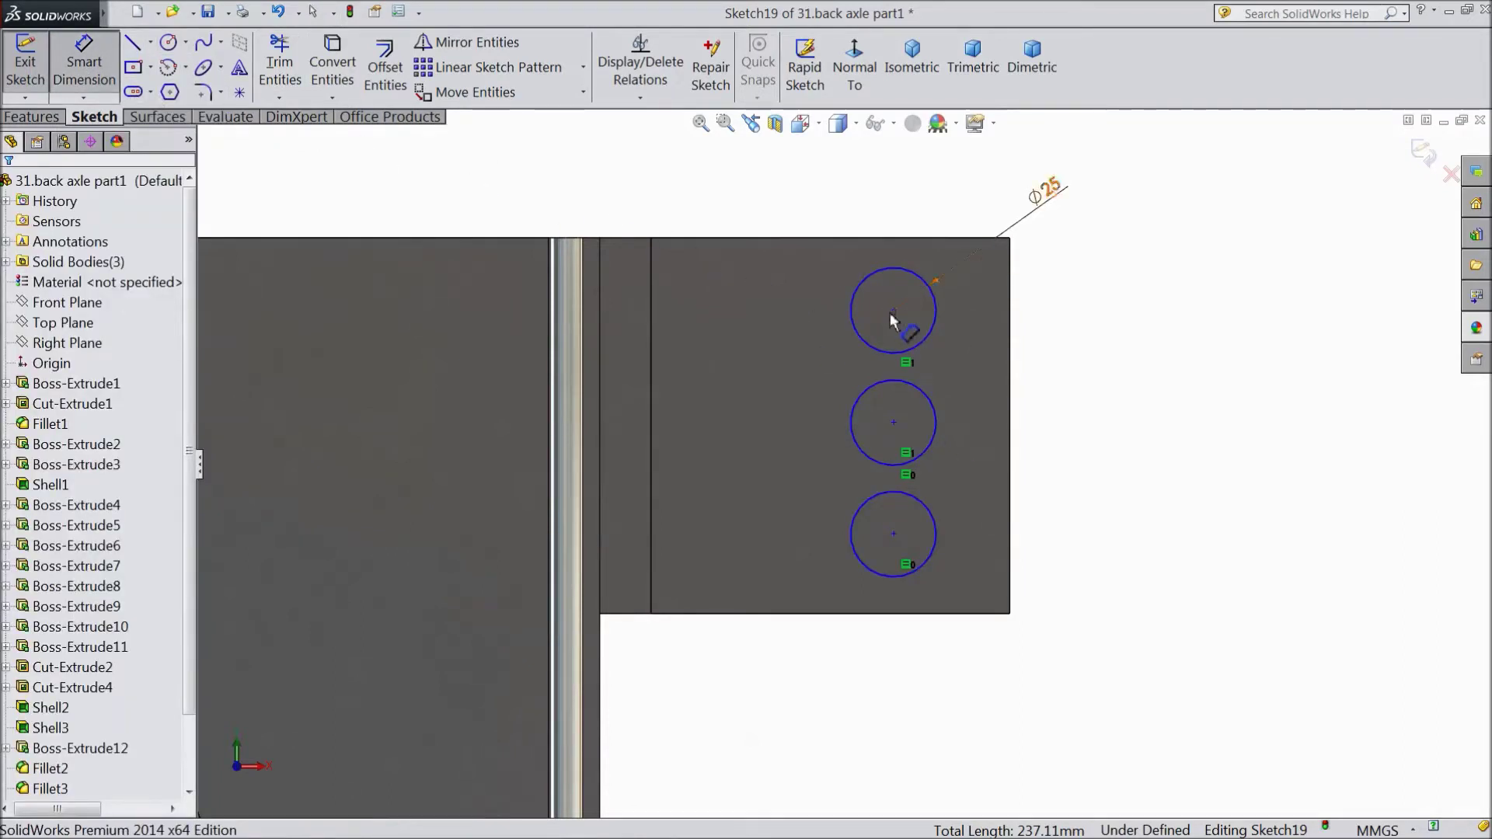
left_click(894, 311)
left_click(1010, 314)
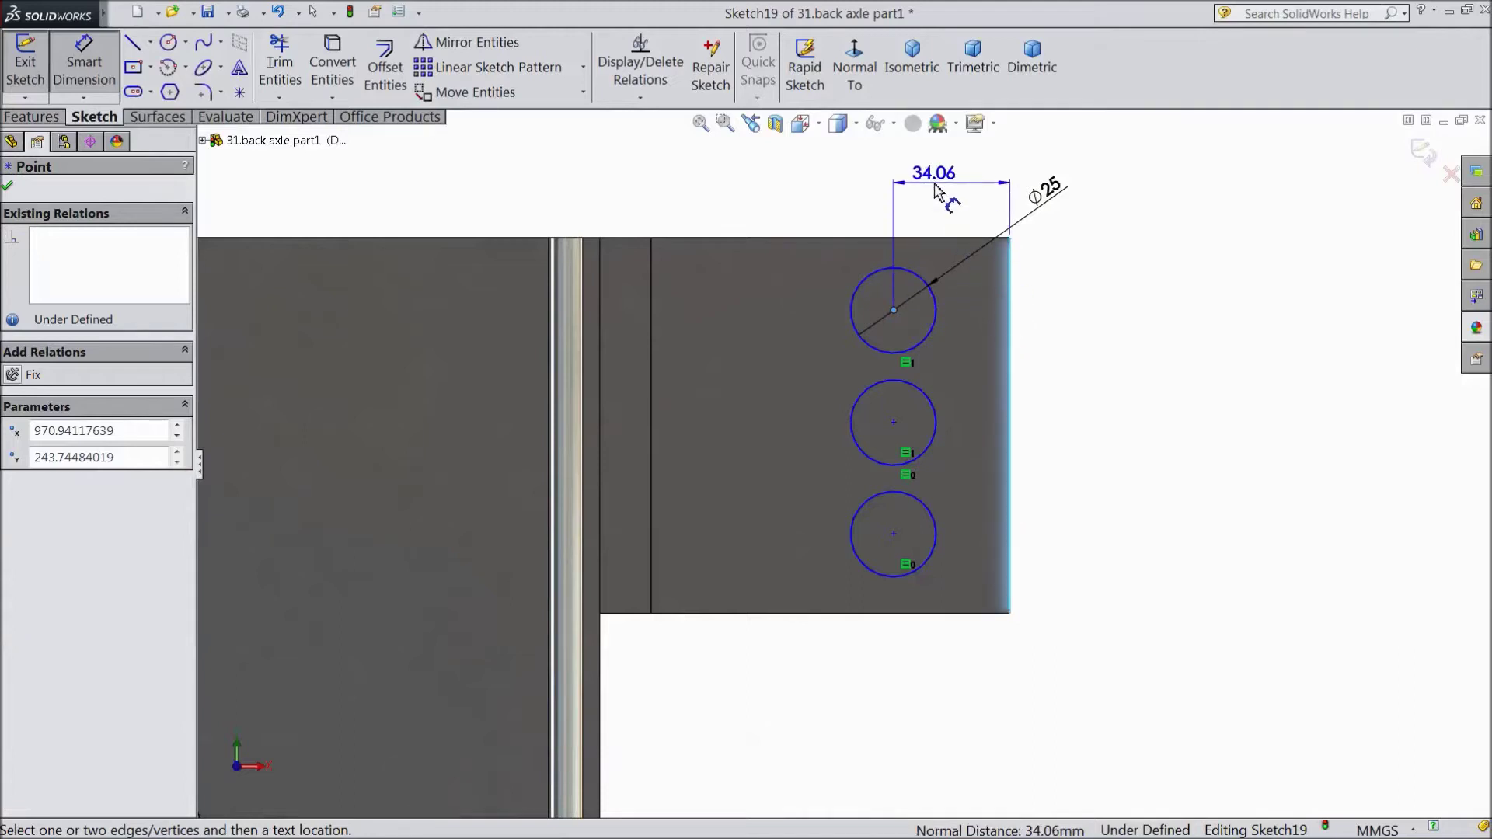
left_click(936, 190)
type("25")
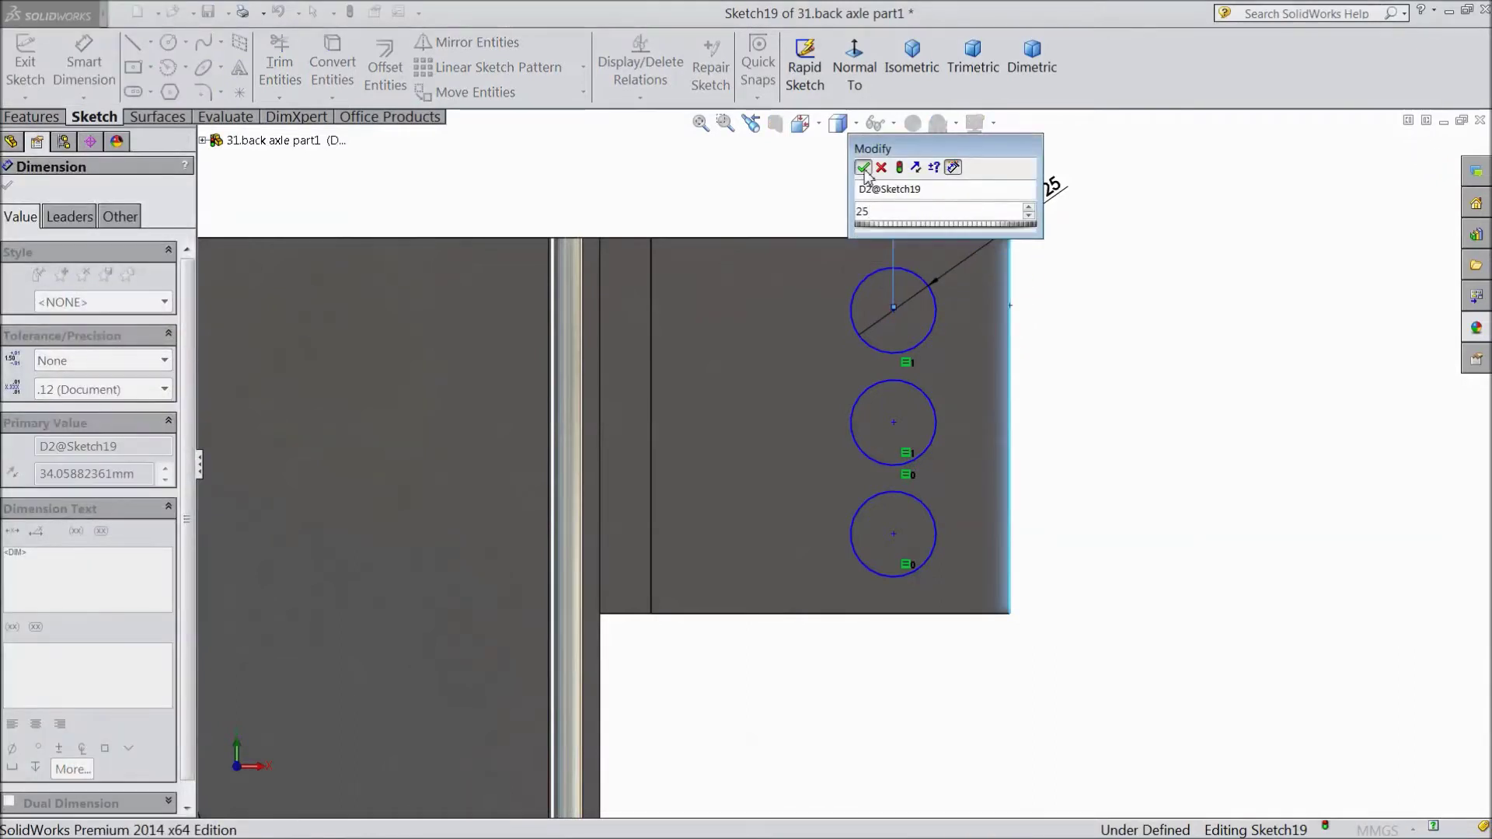
left_click(864, 167)
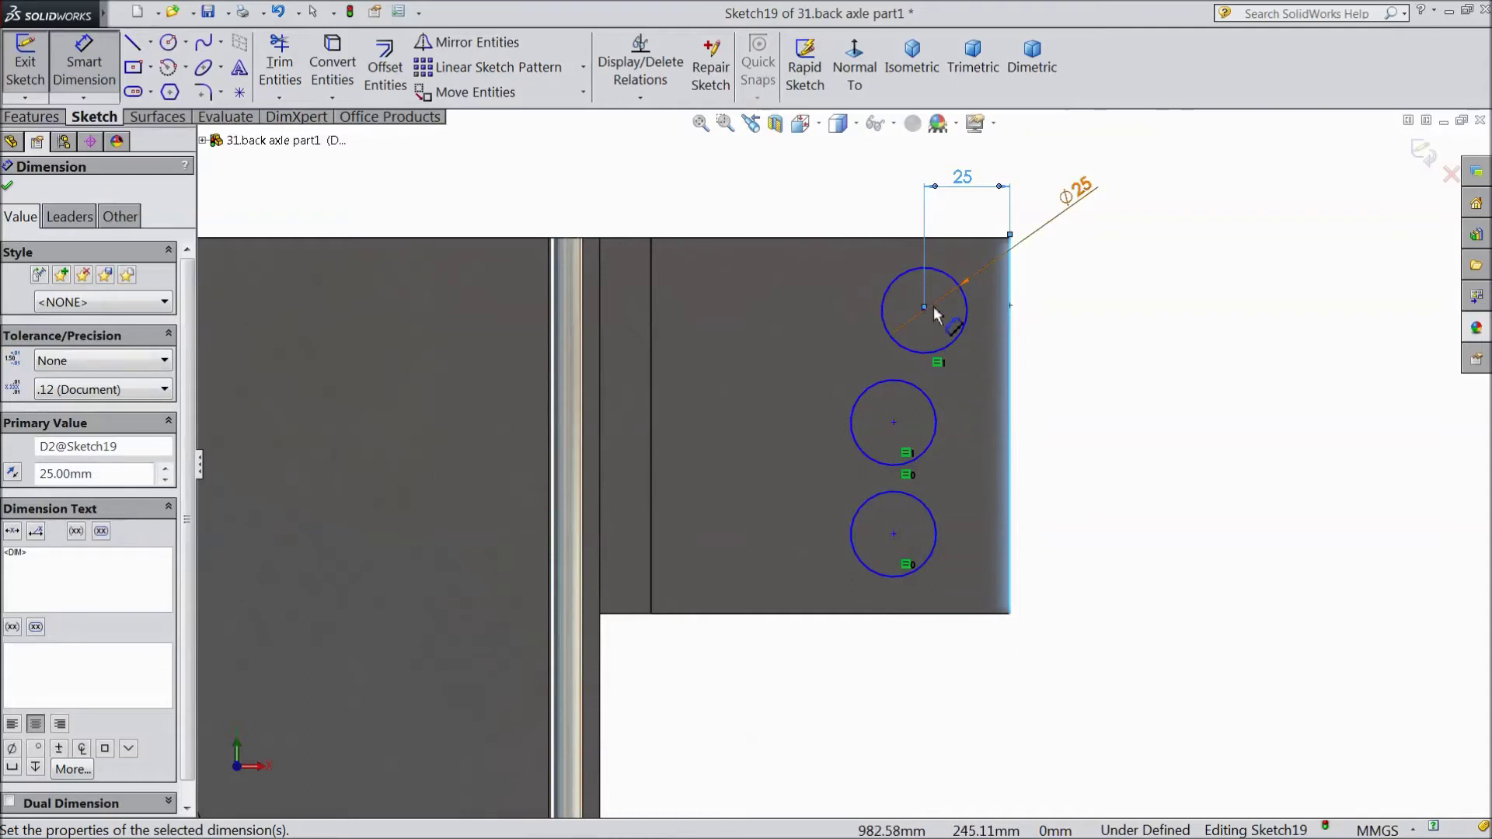
key("Escape")
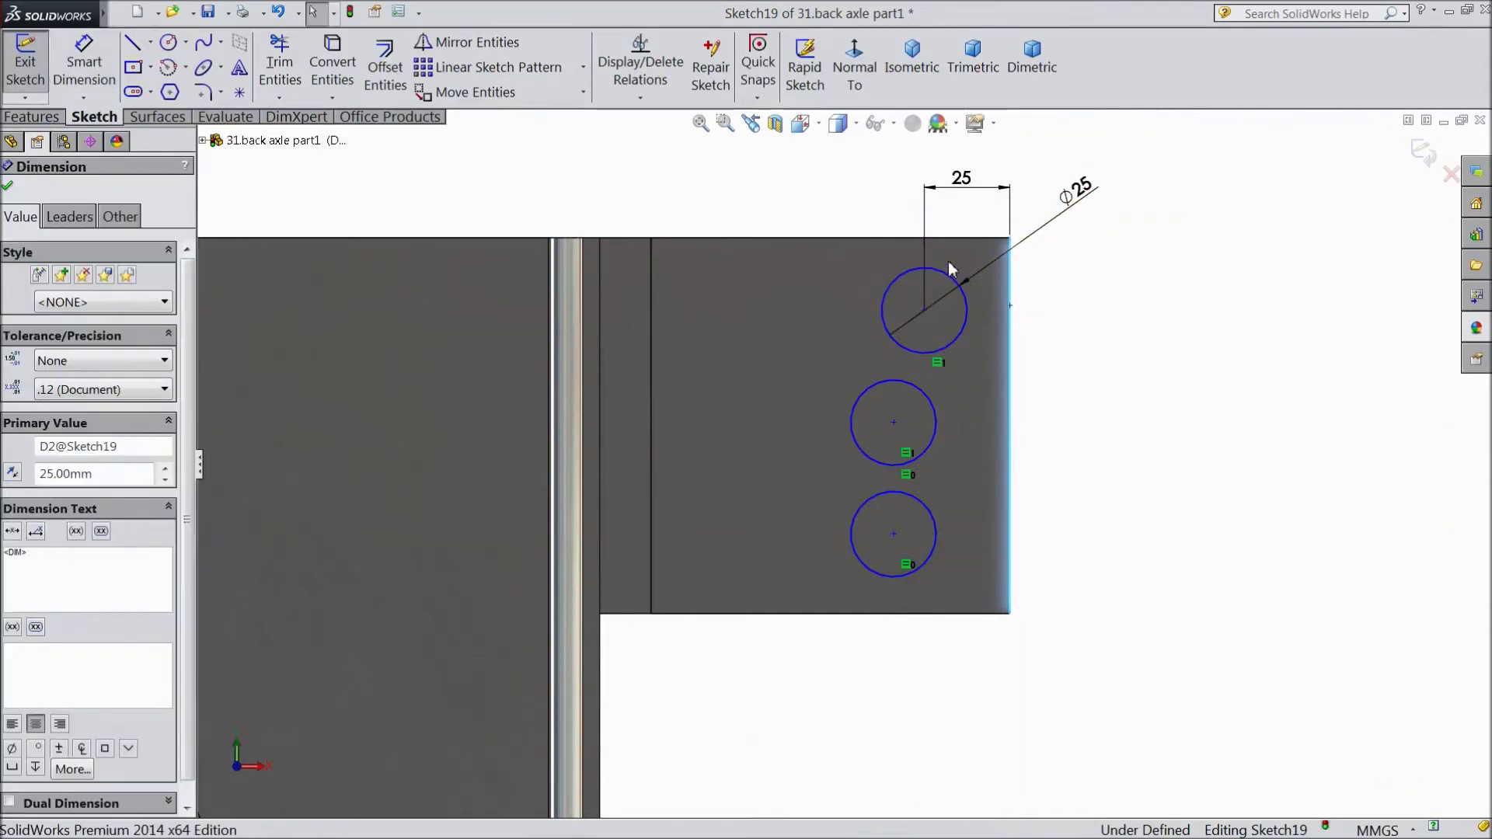
Dimension the top circle's centre 20 mm below the lug's upper edge.
left_click(960, 239)
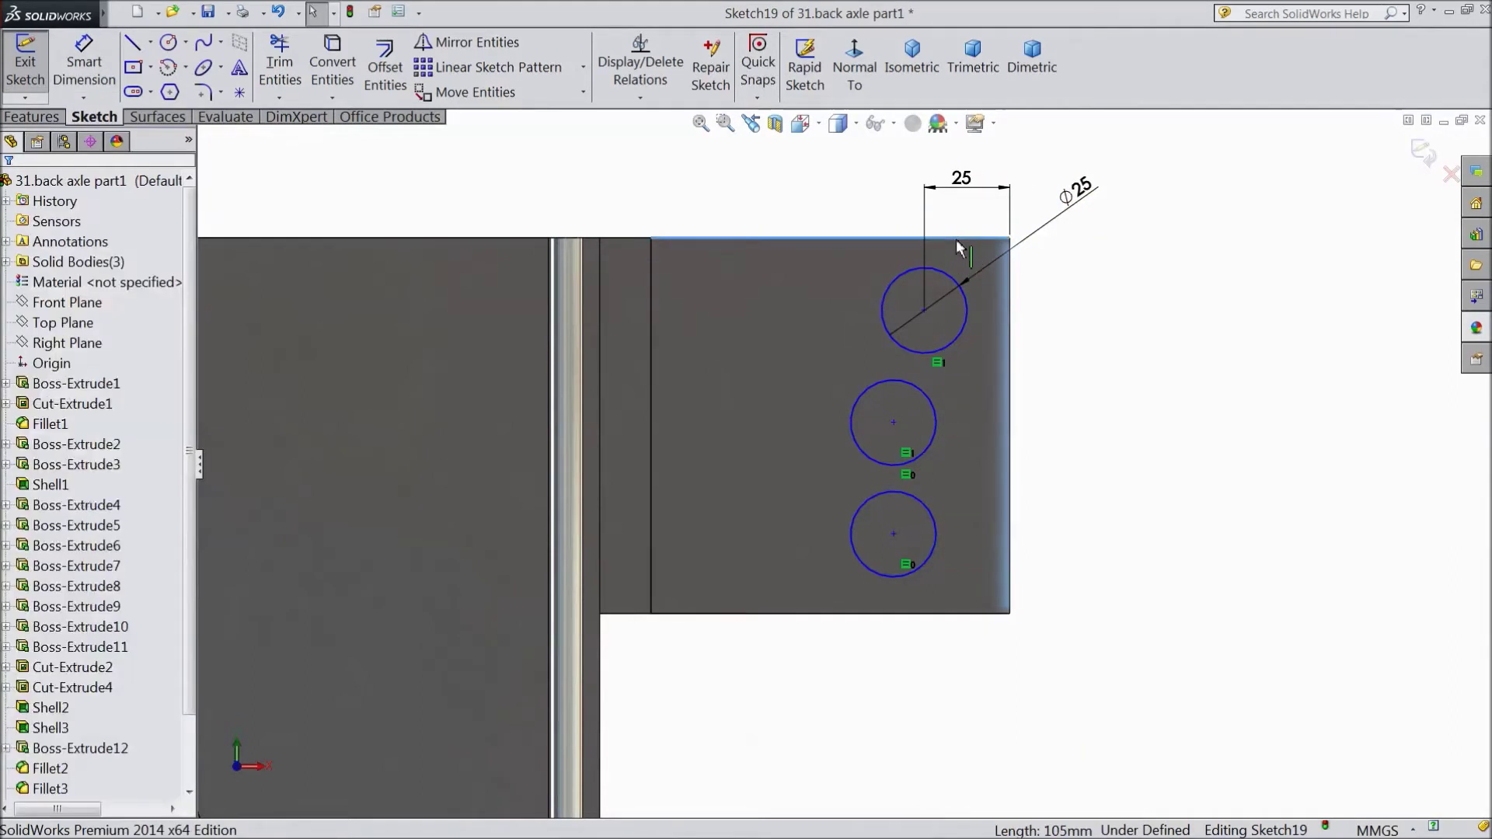
left_click(924, 310)
key("d")
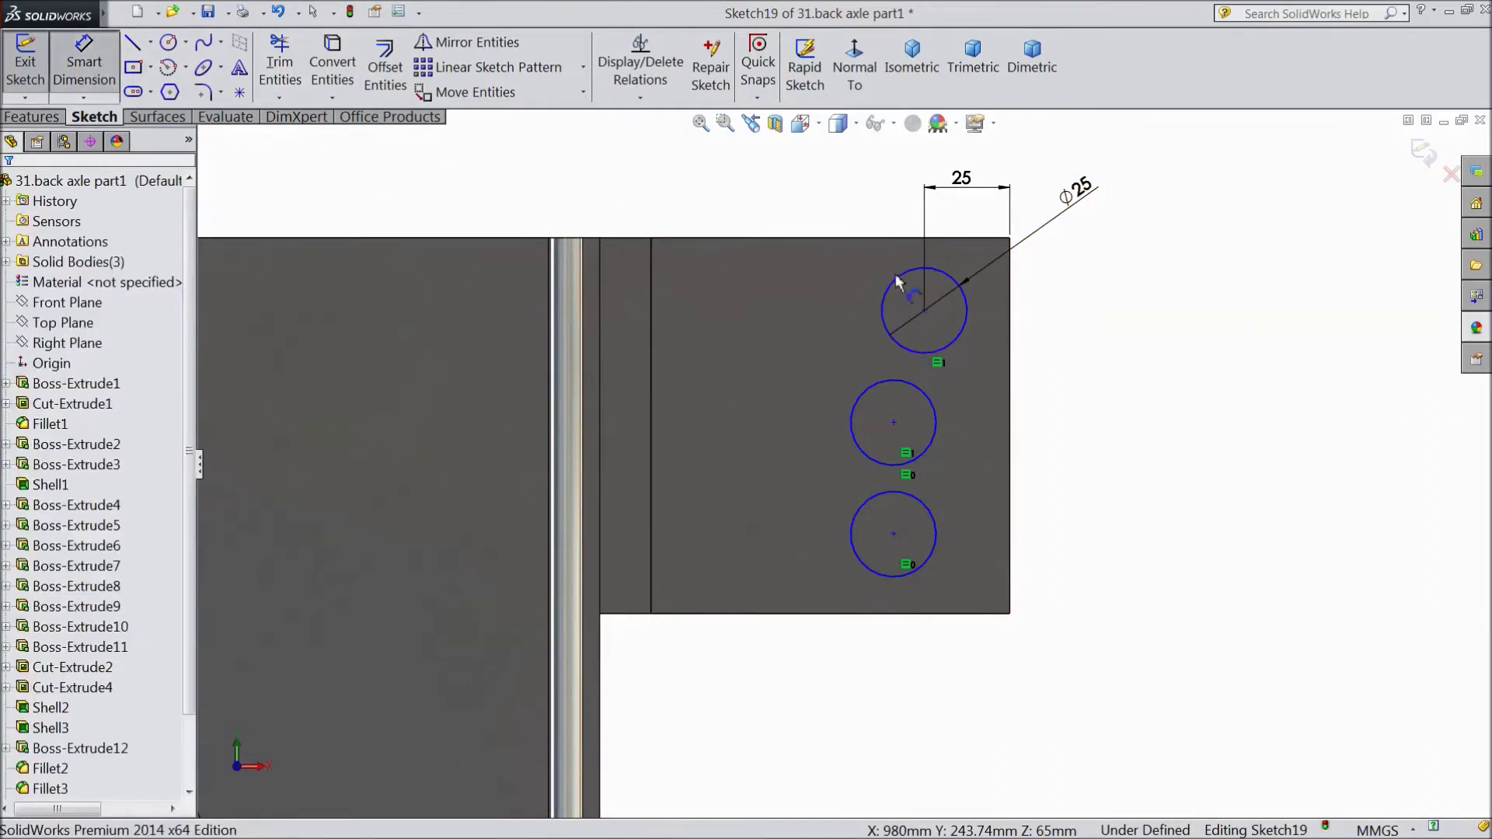
left_click(968, 311)
left_click(972, 238)
left_click(1082, 289)
type("20")
left_click(990, 257)
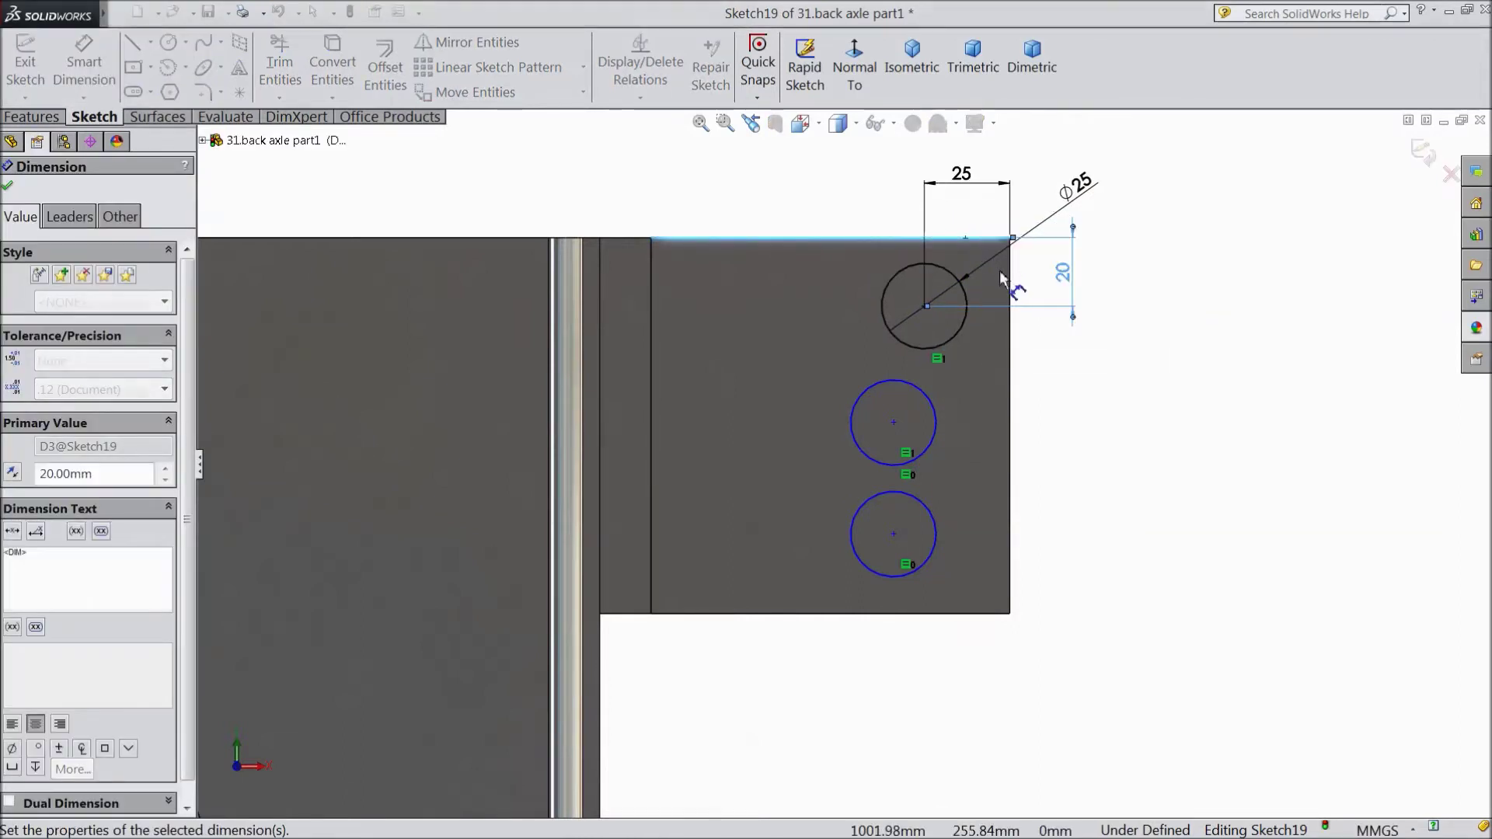
Dimension the vertical spacing between the top and middle circle centres as 35 mm.
left_click(954, 332)
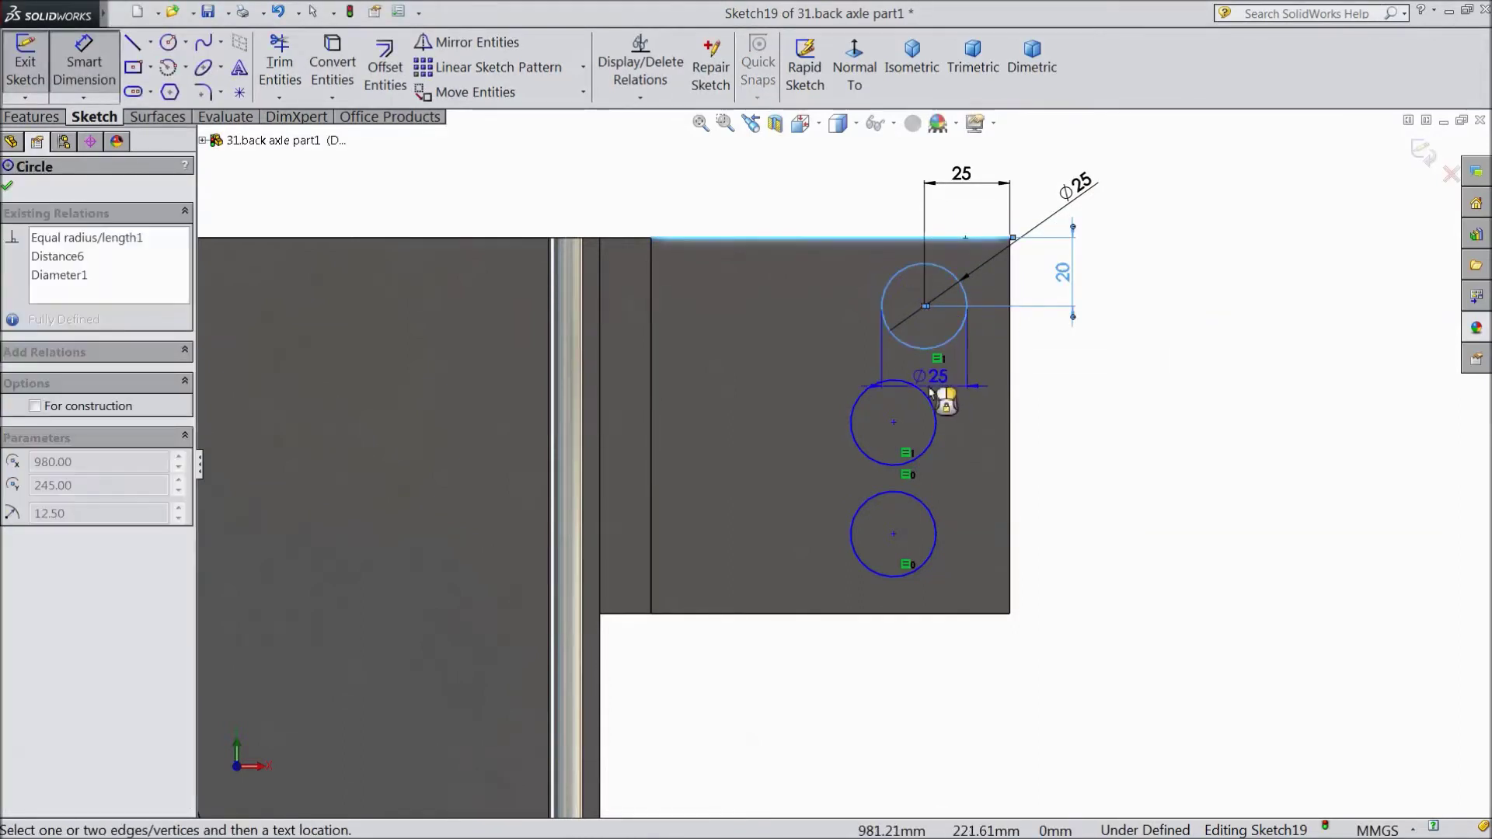
left_click(931, 401)
left_click(1092, 396)
type("3")
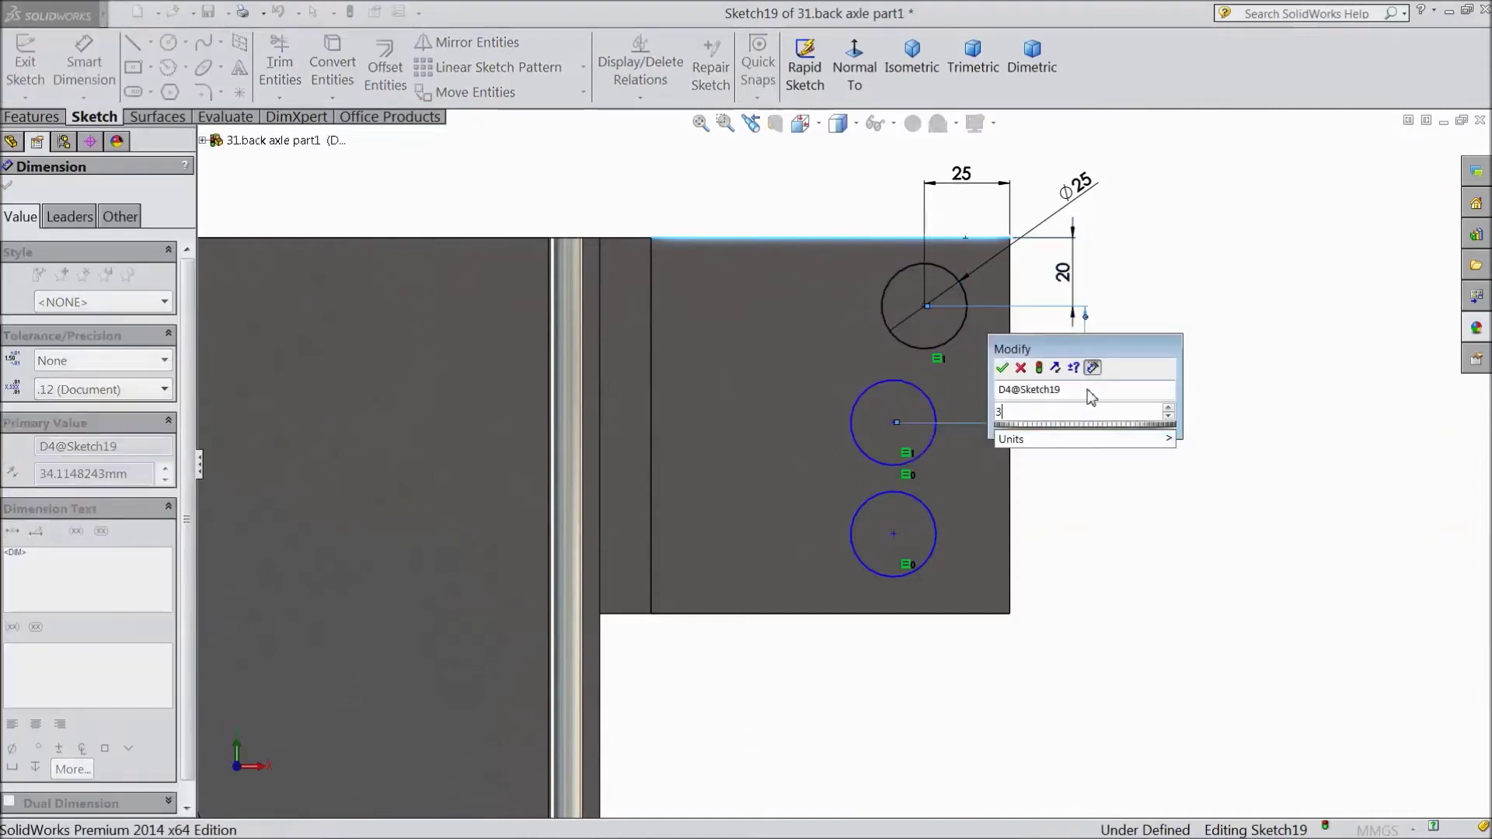
left_click(1007, 367)
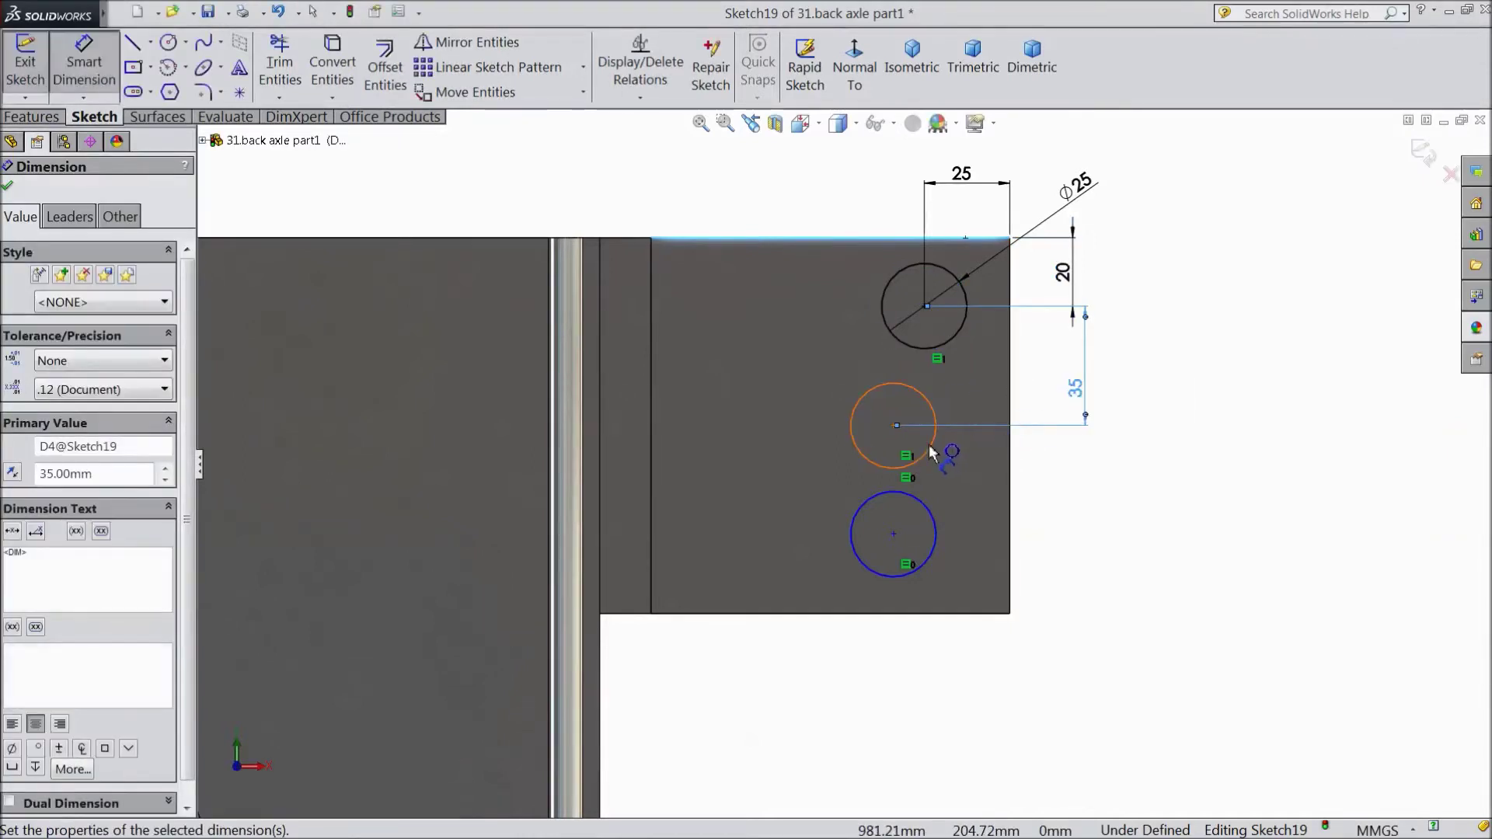
Dimension the vertical spacing between the middle and bottom circle centres as 35 mm.
left_click(931, 452)
left_click(929, 502)
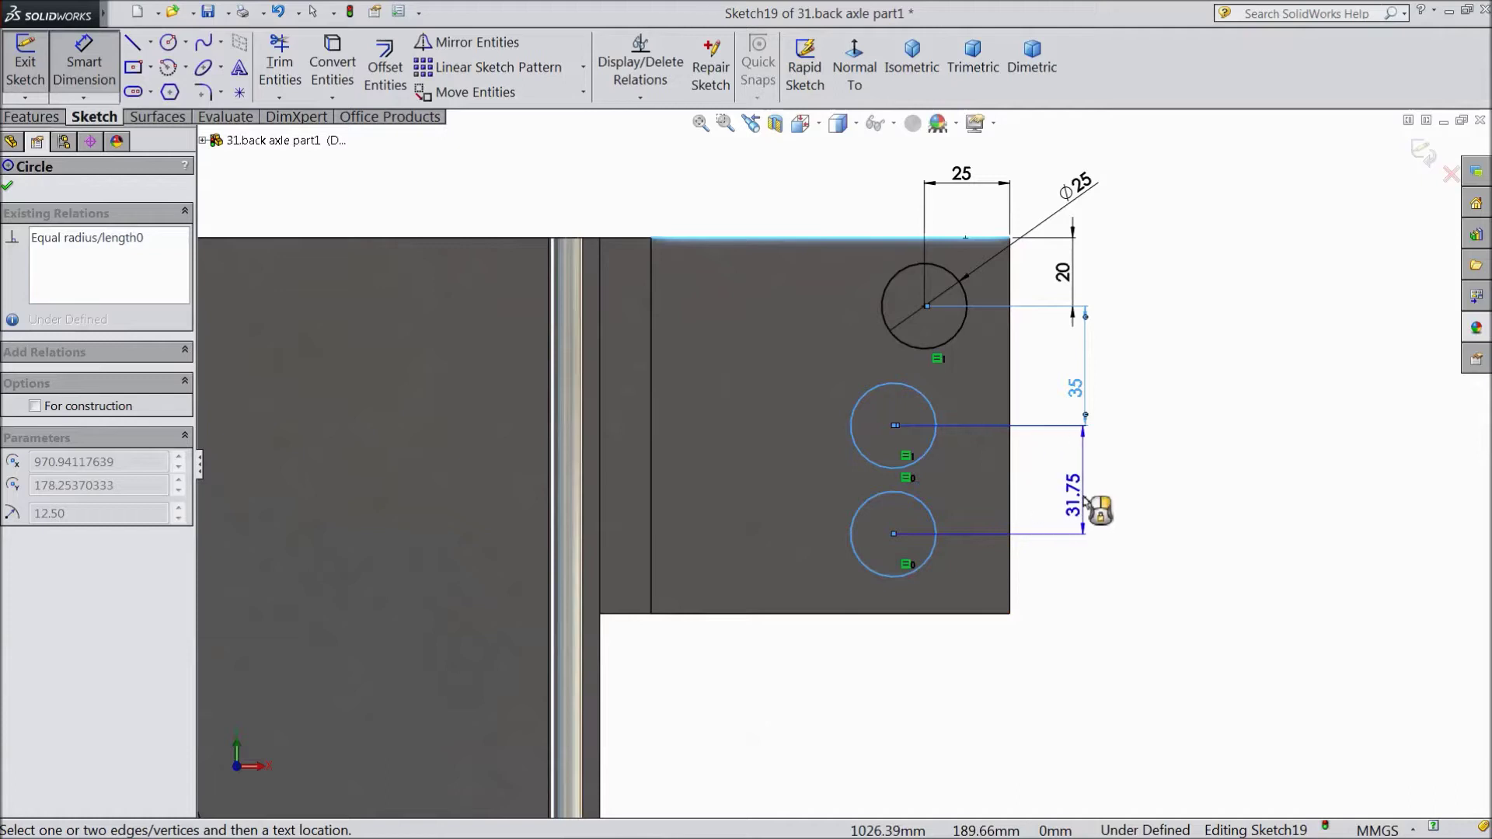
left_click(1088, 502)
type("3")
key("Return")
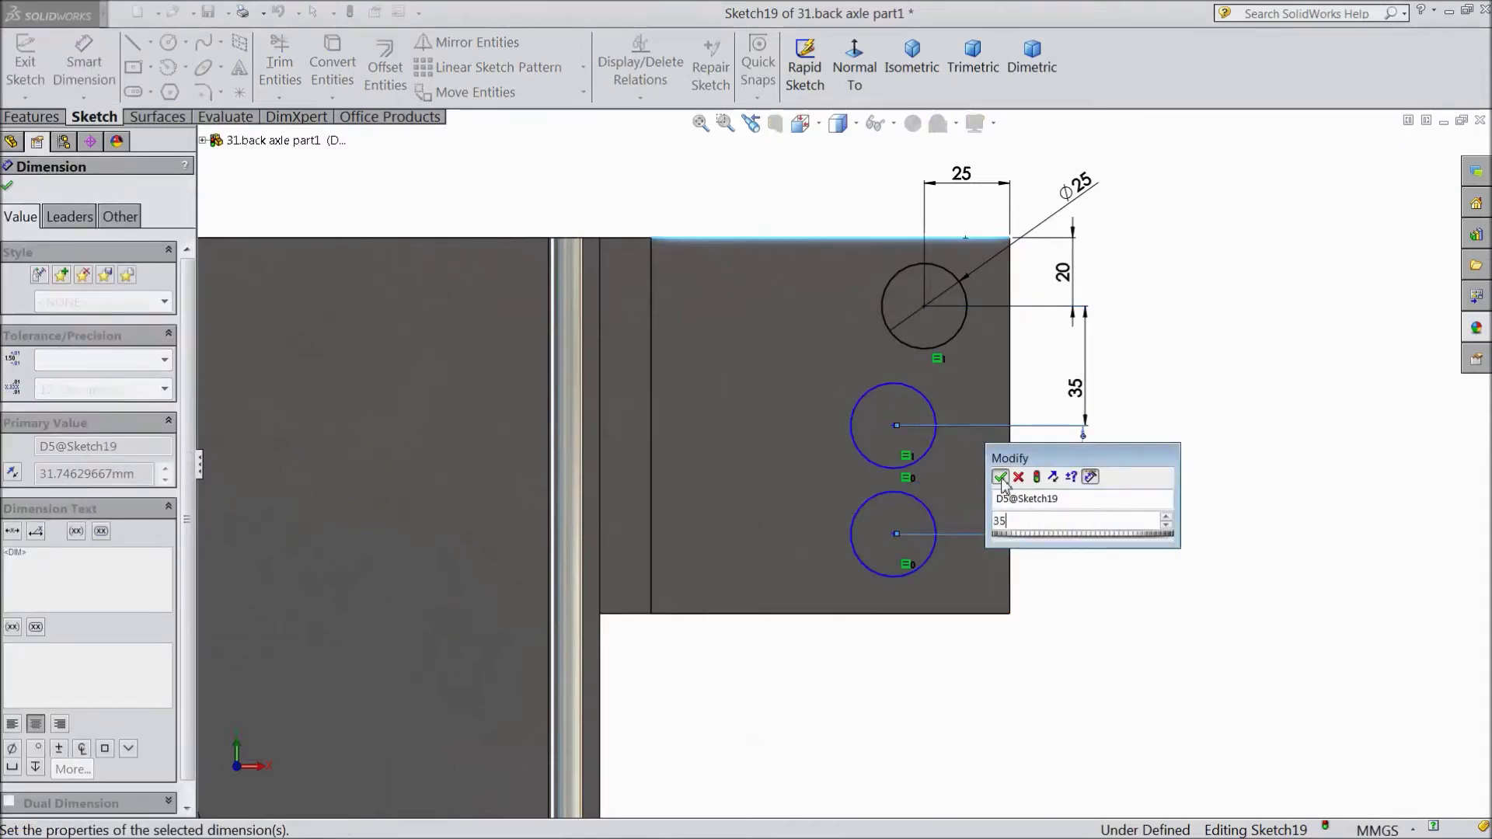
left_click(86, 70)
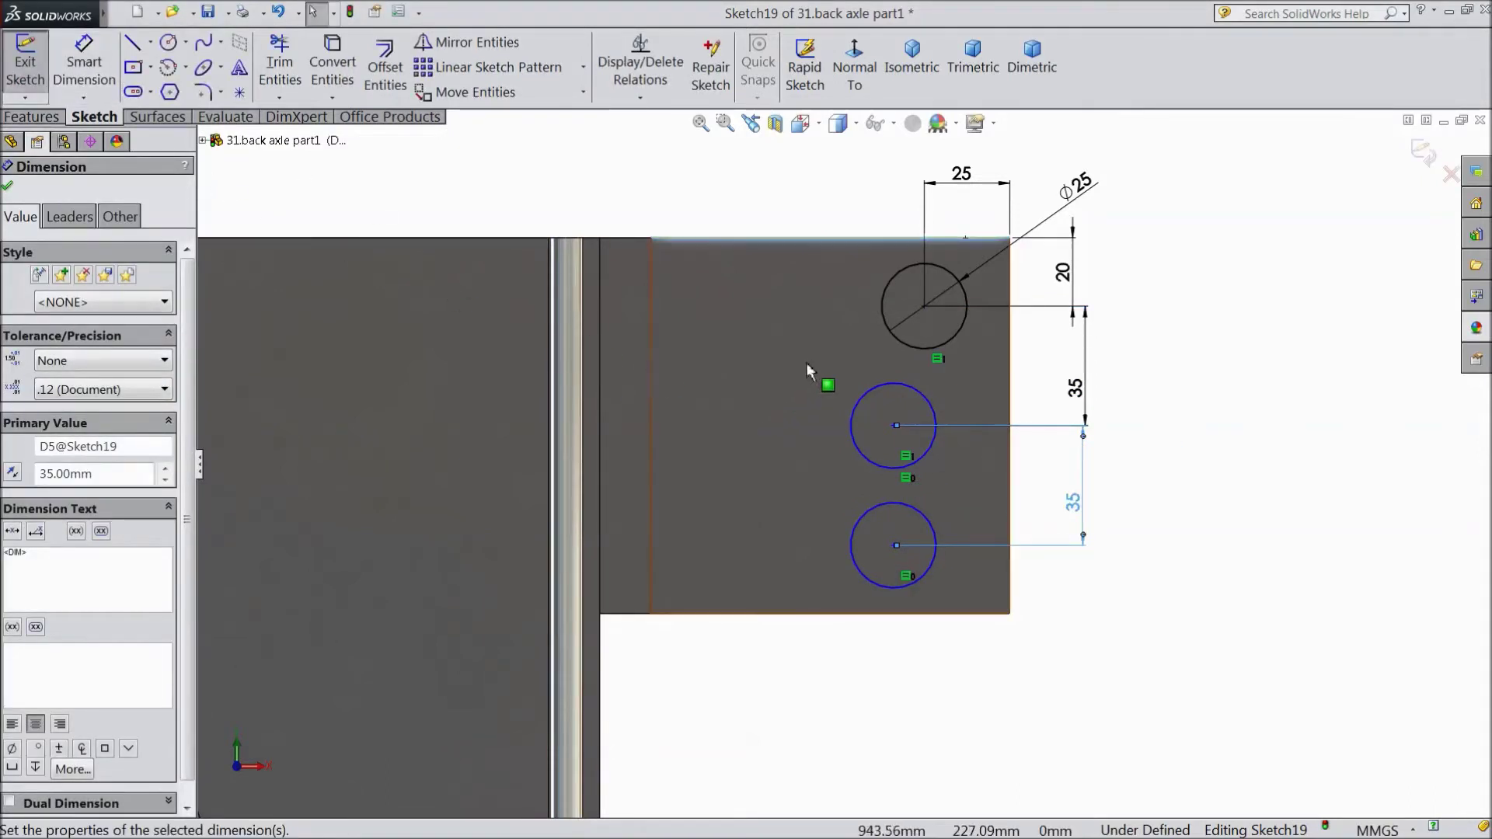
Align the centres of all three circles with a Vertical relation.
left_click(925, 305)
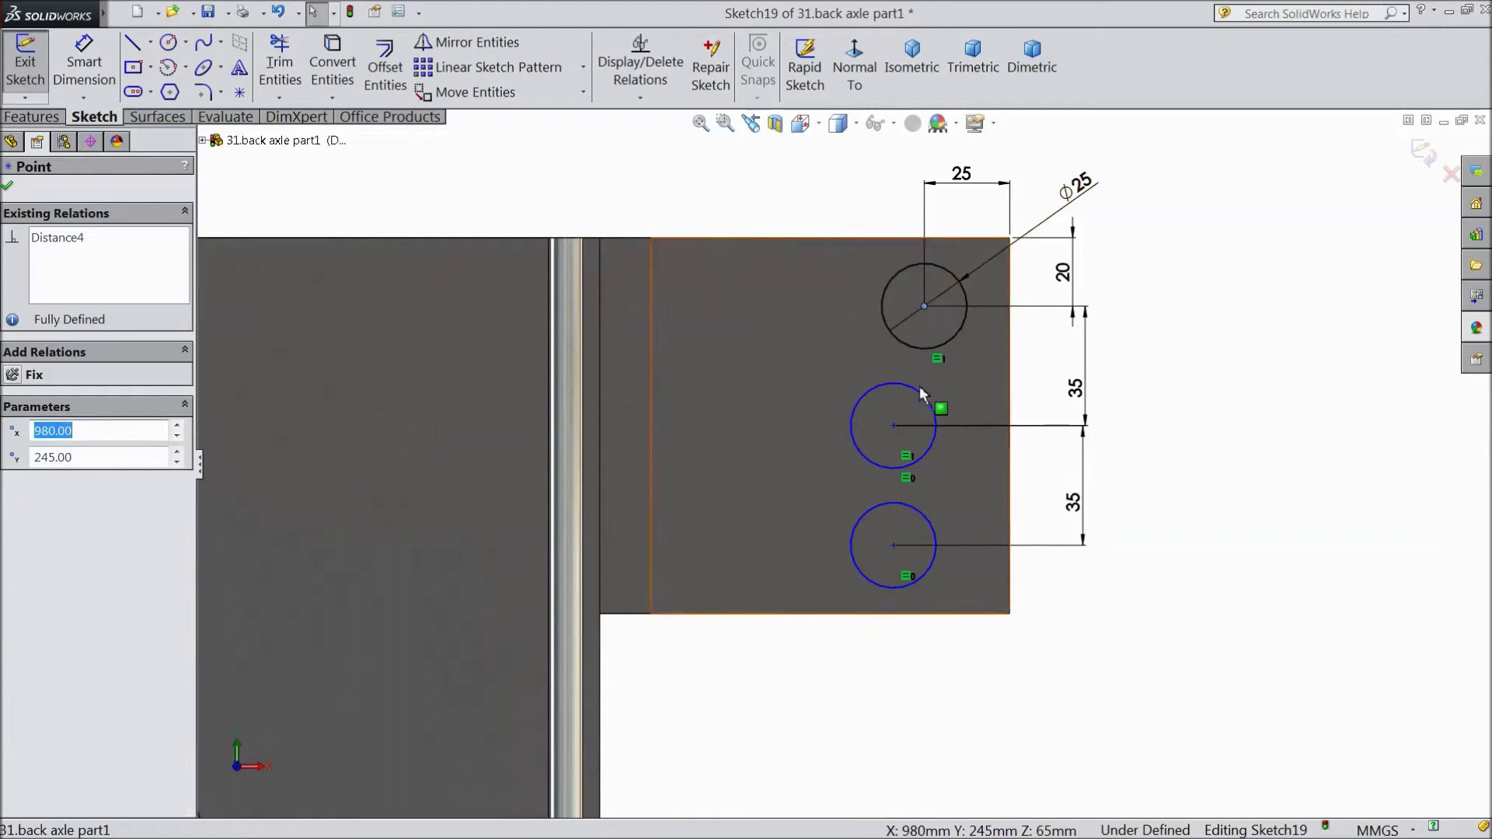
left_click(893, 546, "ctrl")
left_click(955, 479)
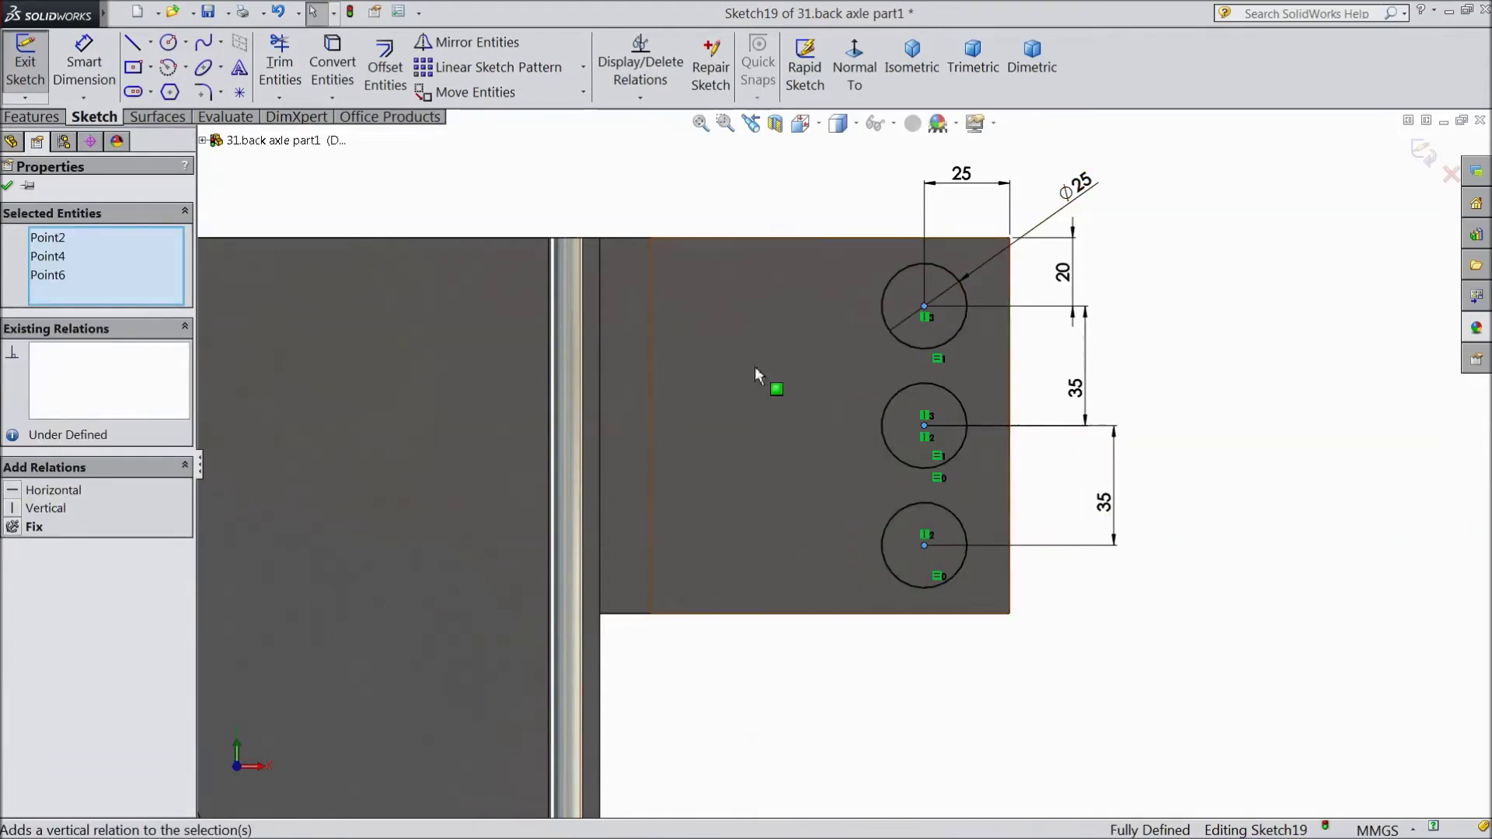
Cut-extrude the three circles with the Through All end condition so the holes pass through both end lugs.
left_click(33, 117)
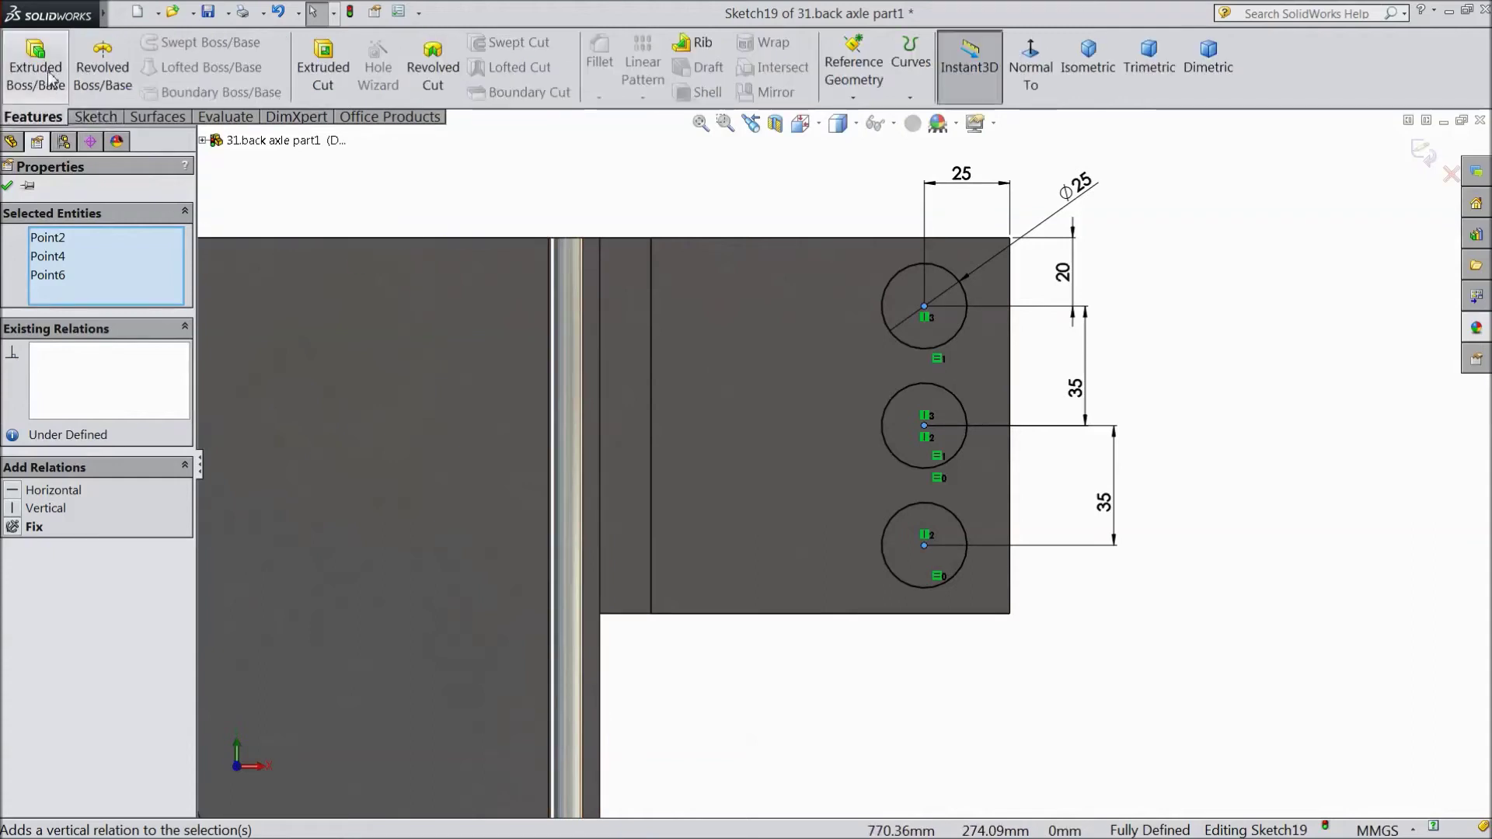
left_click(323, 70)
right_click(451, 220)
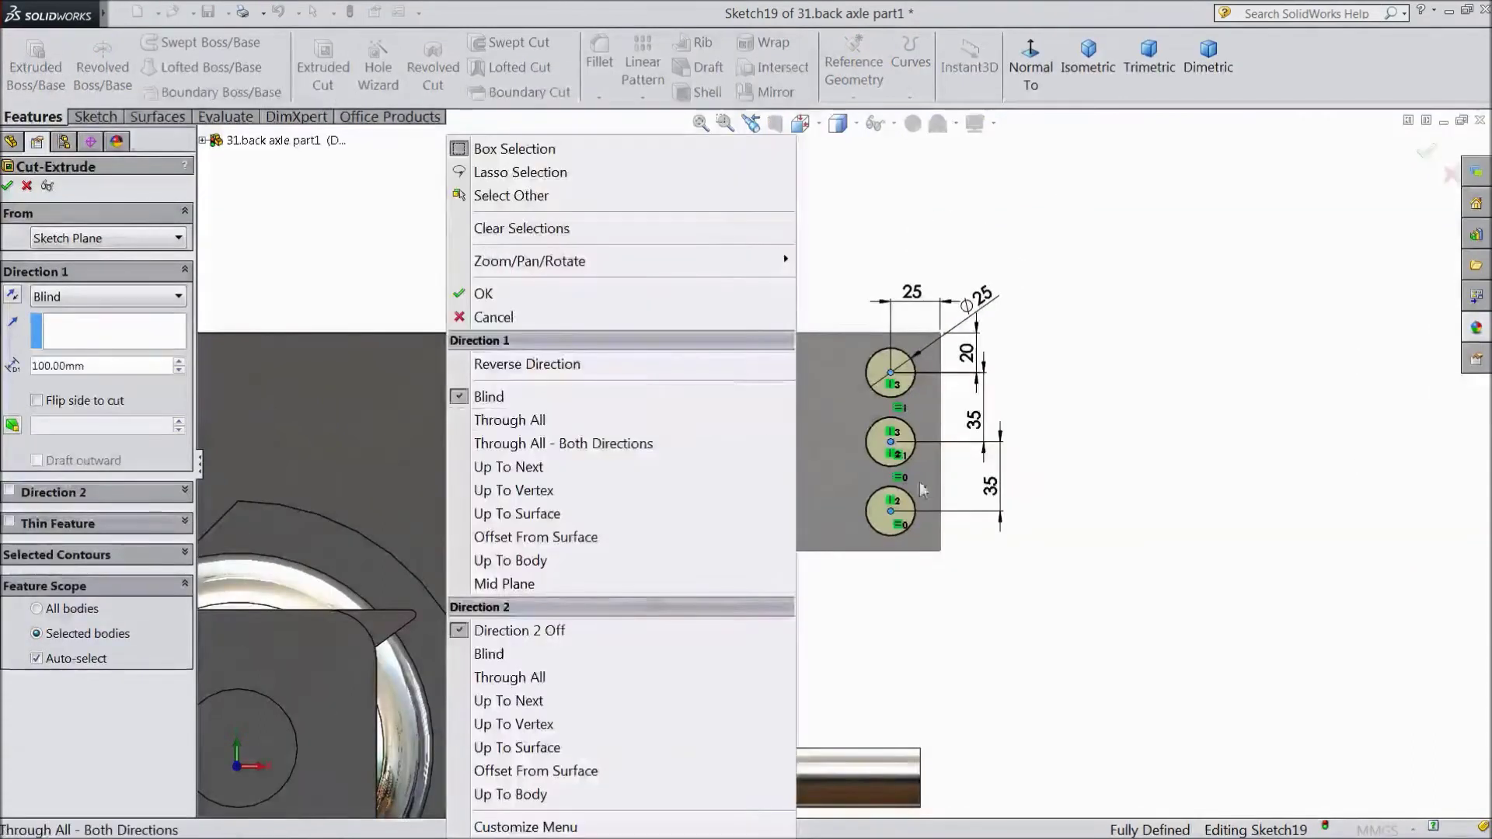
left_click(1124, 373)
middle_click_drag(1130, 393, 1059, 300)
left_click(105, 296)
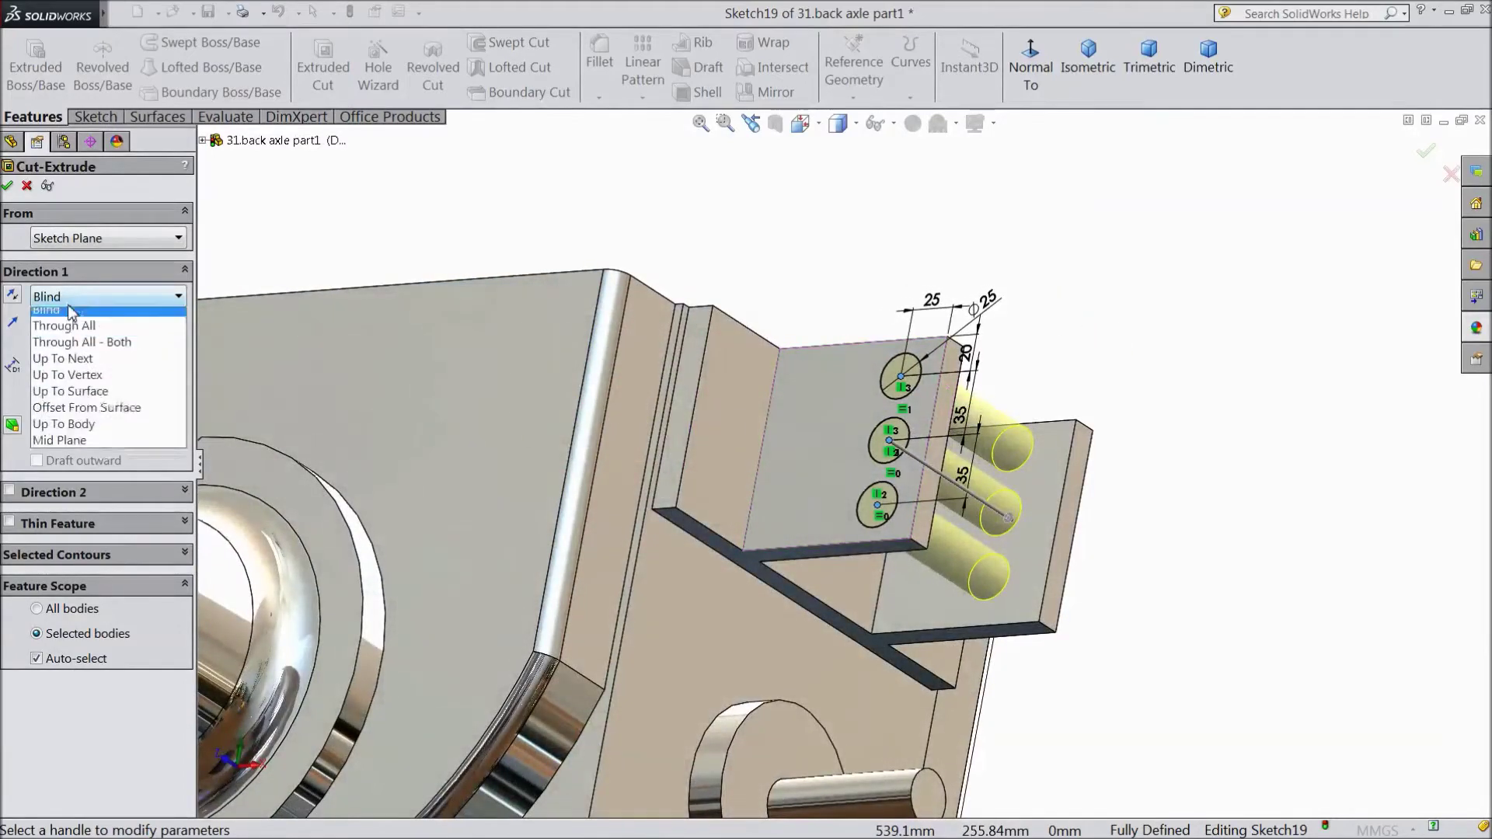
left_click(85, 326)
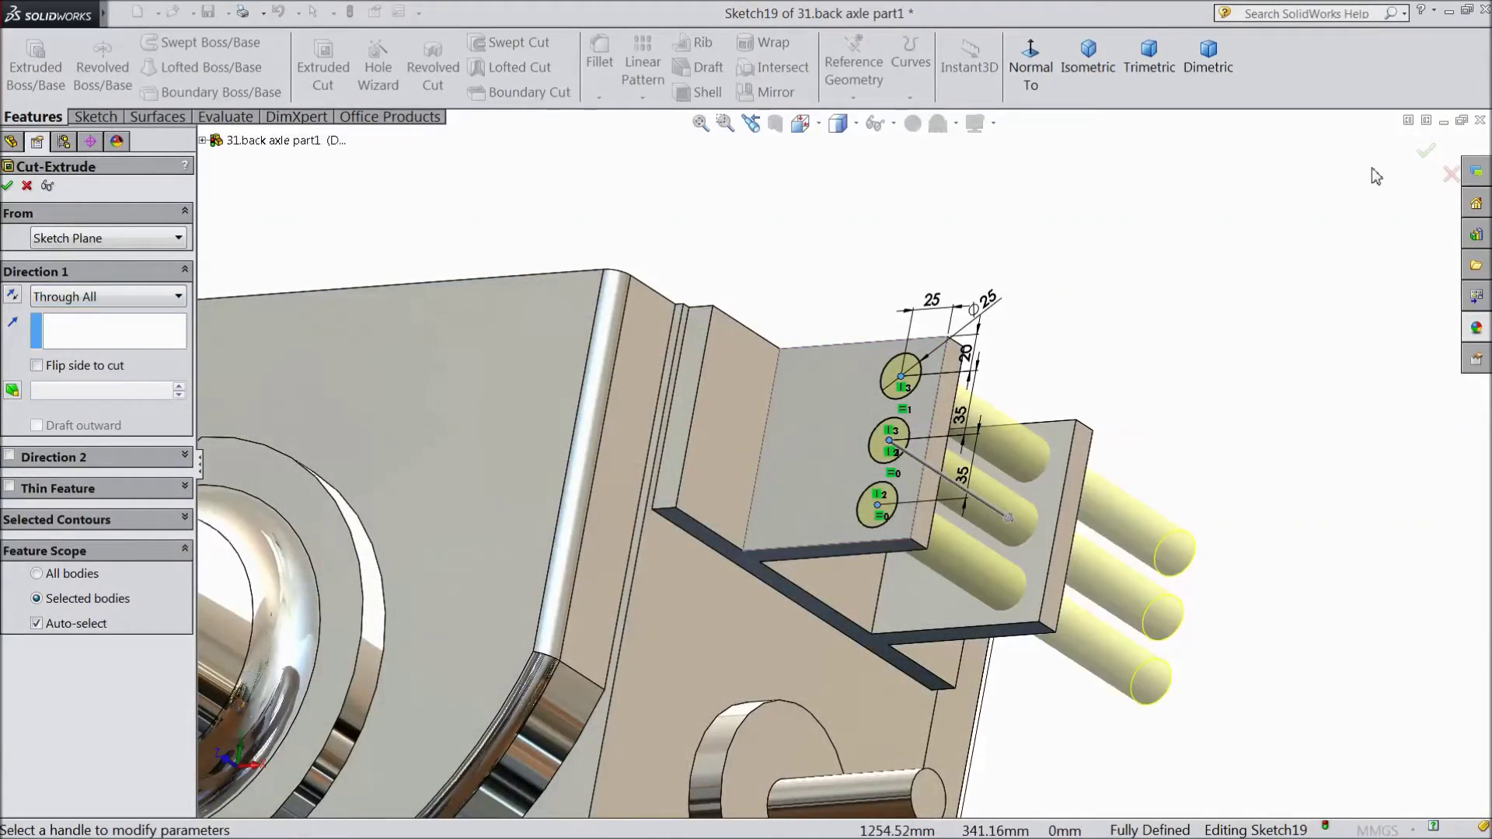
left_click(1427, 155)
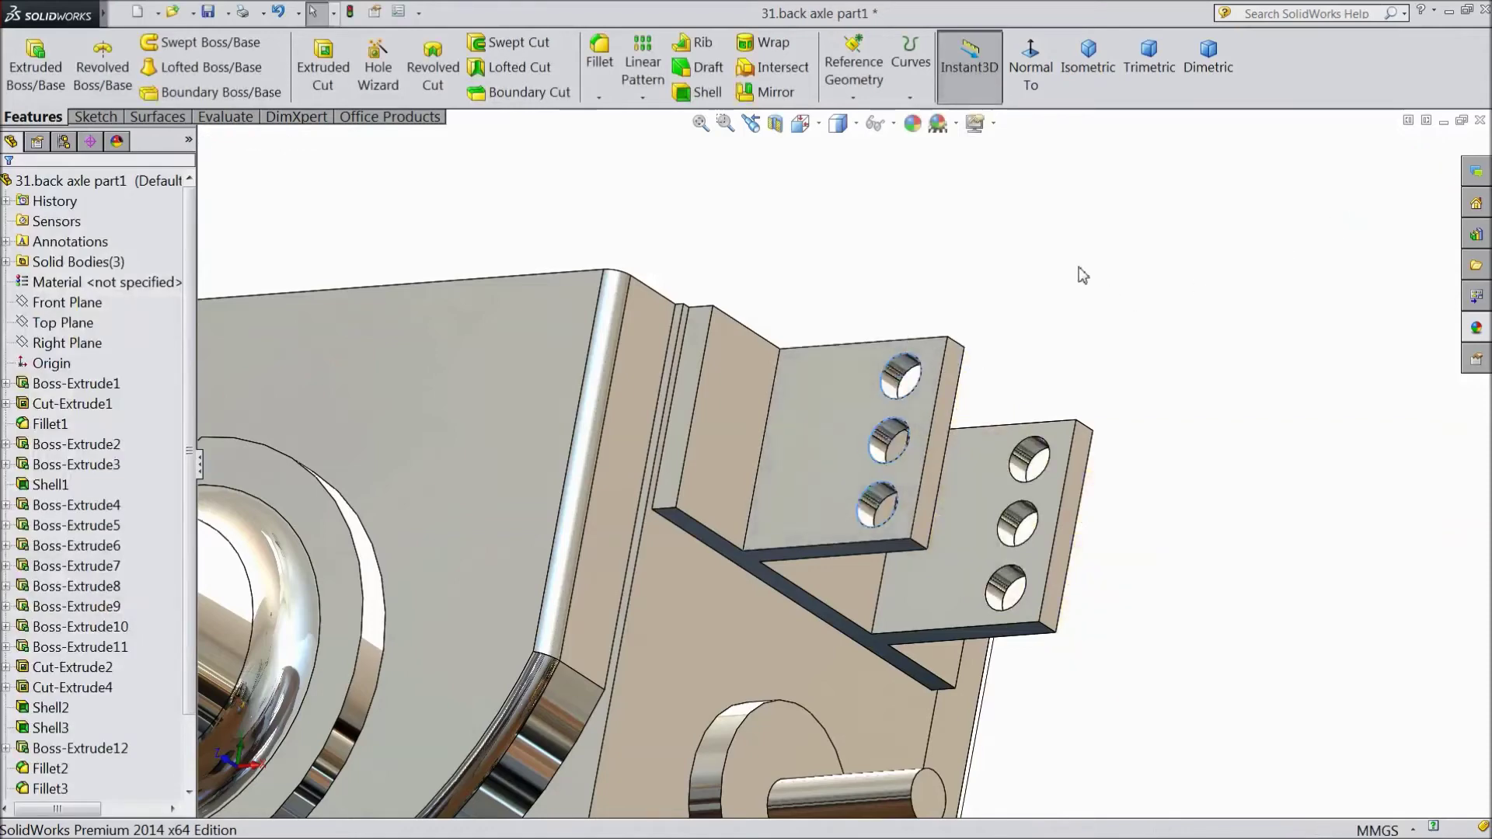
Start a new sketch on the free end face of the housing pin and view it face-on.
middle_click_drag(1083, 278, 921, 642)
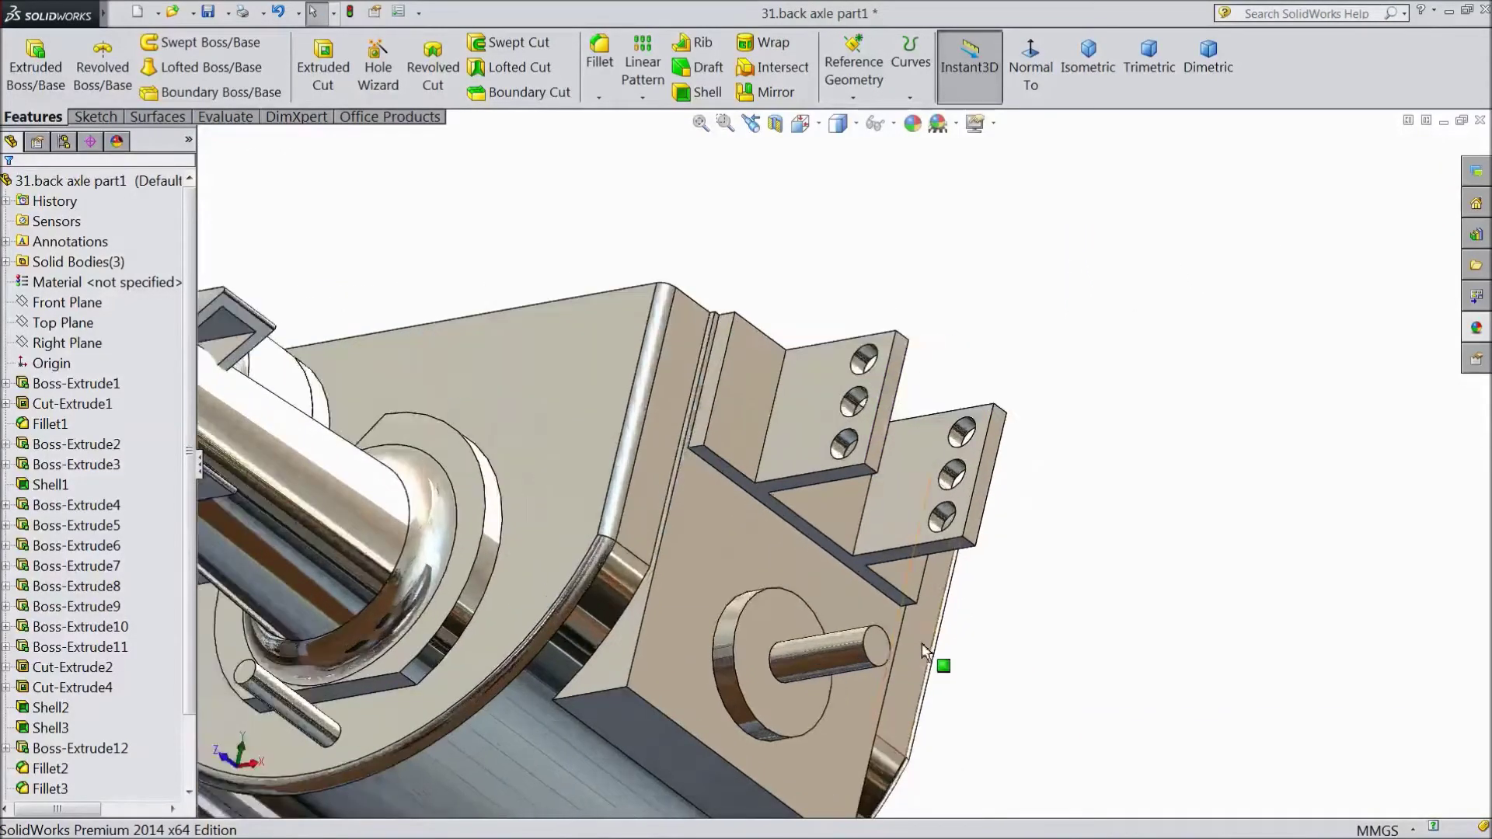
scroll(828, 614, "up", 3)
left_click(828, 614)
left_click(893, 579)
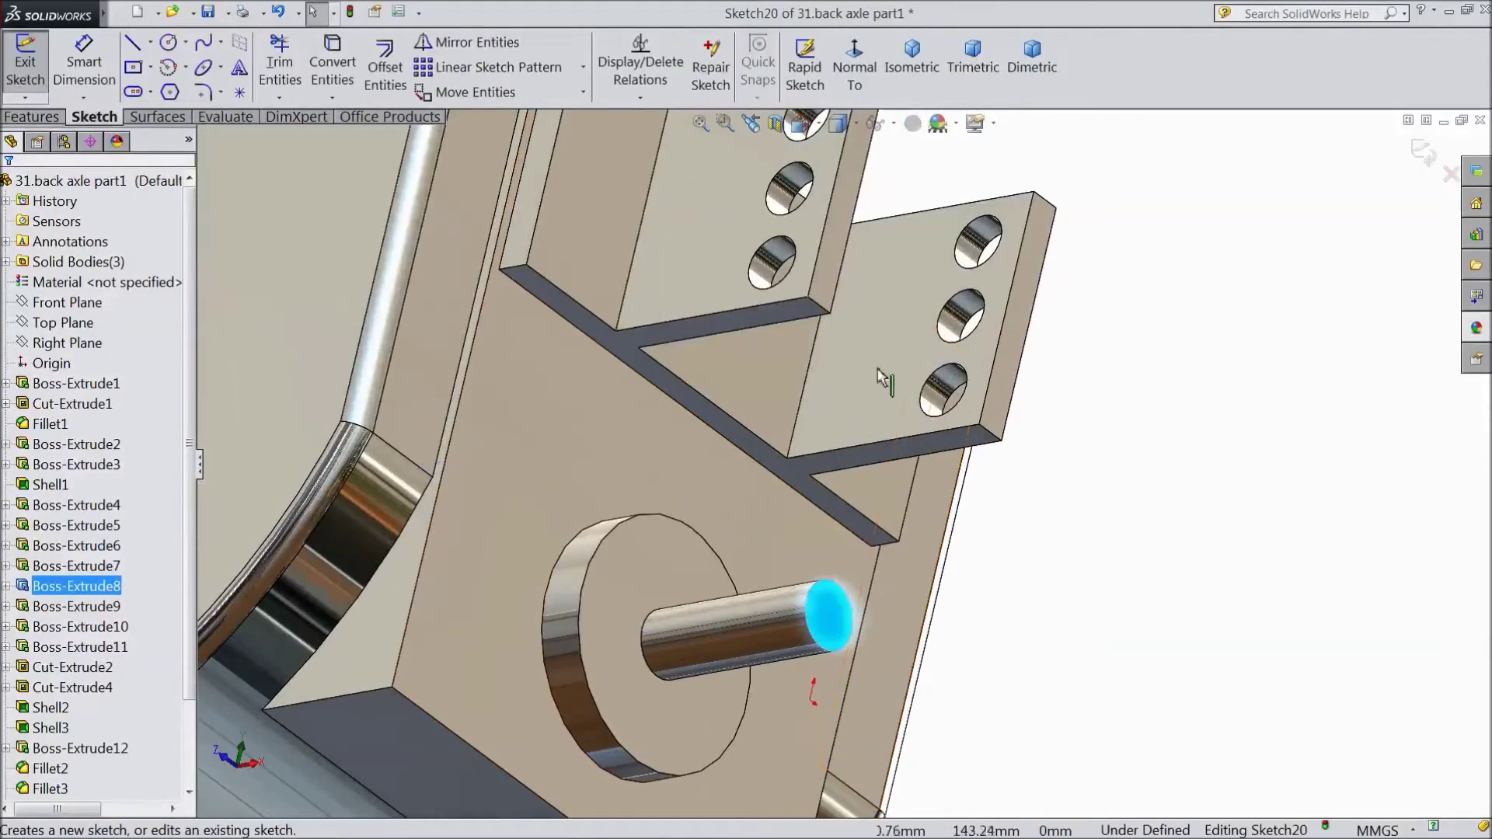
left_click(855, 87)
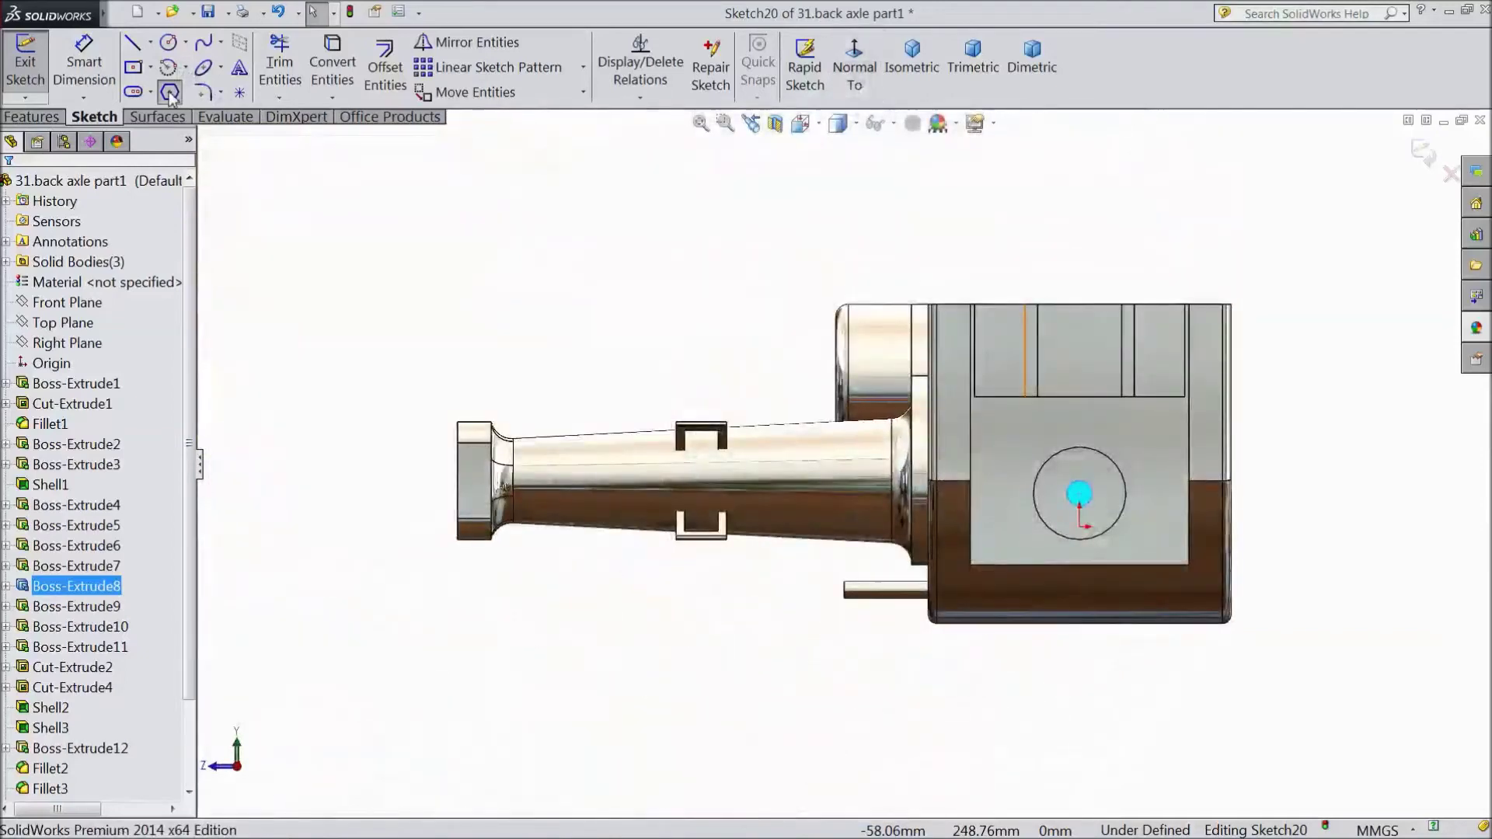
Sketch a three-sided inscribed-circle polygon, pointing down, with sides about 36 mm long, centred directly above the pin's centre.
left_click(170, 92)
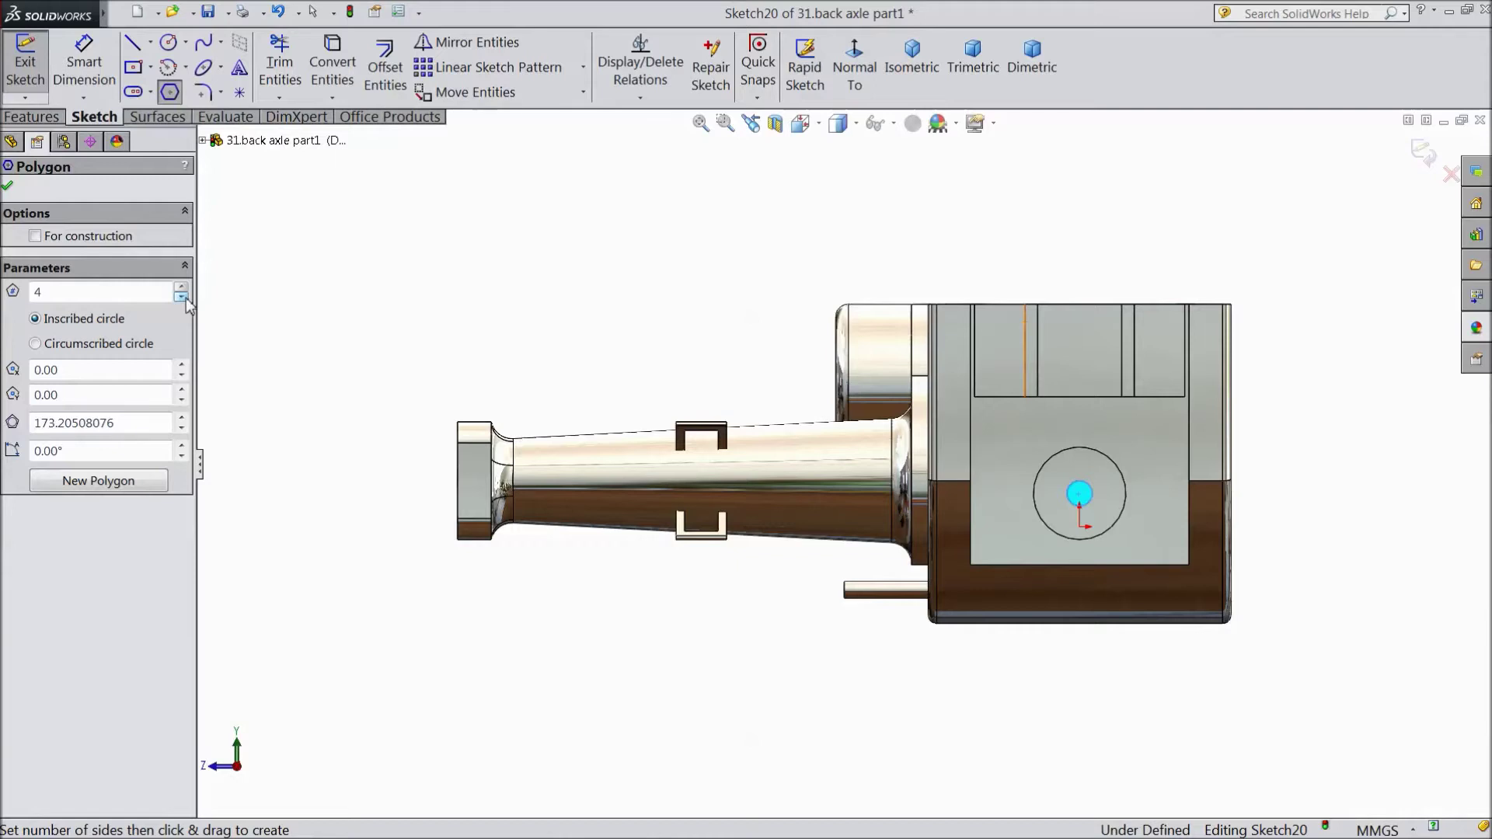
scroll(1032, 477, "down", 5)
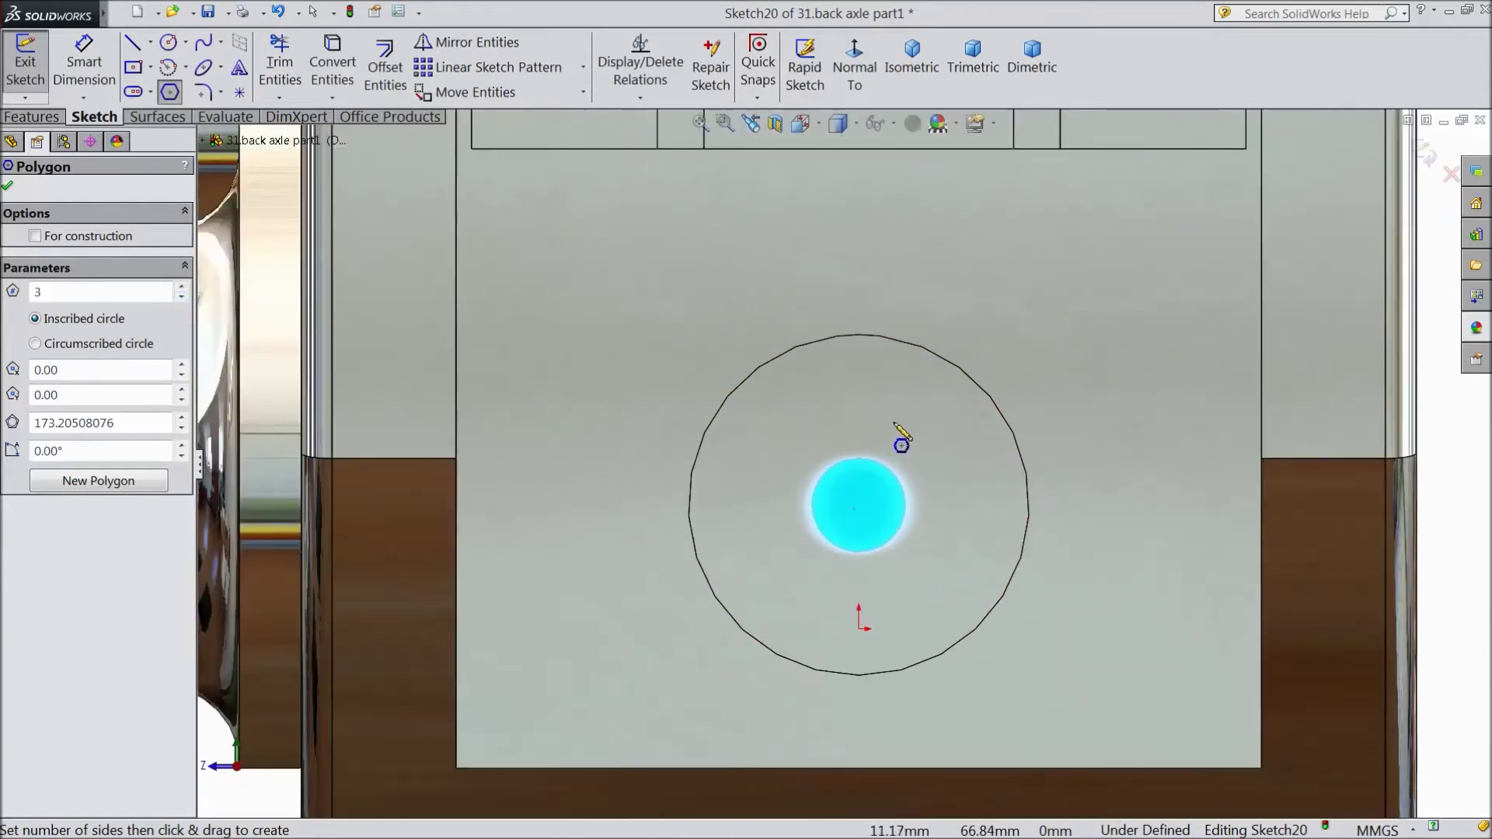
mouse_move(859, 418)
left_mouse_down()
mouse_move(886, 415)
mouse_move(857, 447)
mouse_move(867, 476)
mouse_move(897, 401)
left_mouse_up()
scroll(895, 404, "down", 2)
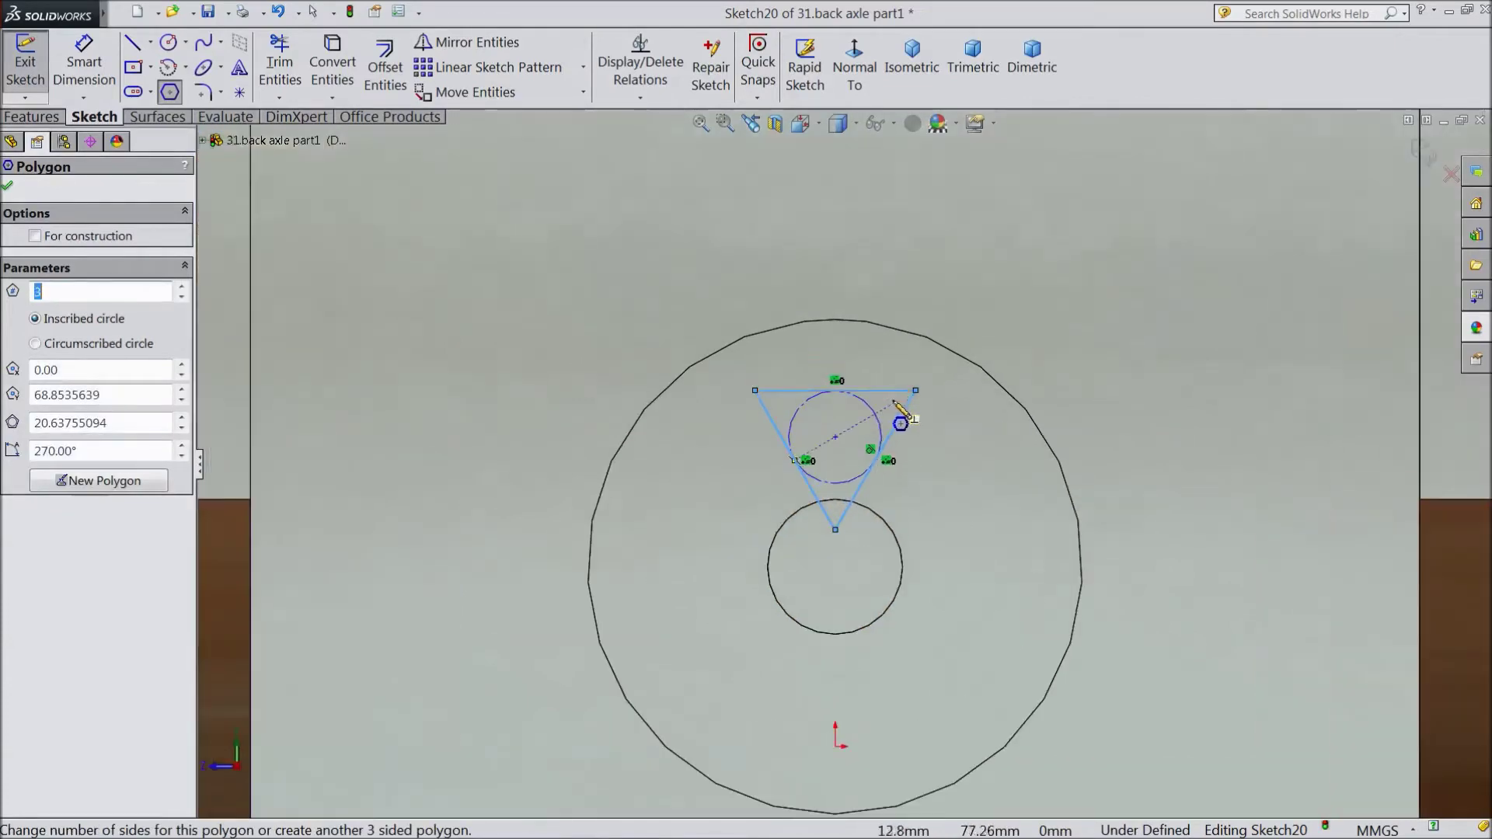
scroll(895, 404, "down", 2)
Dimension the triangle's upper side as 40 mm and make that side horizontal.
left_click(84, 62)
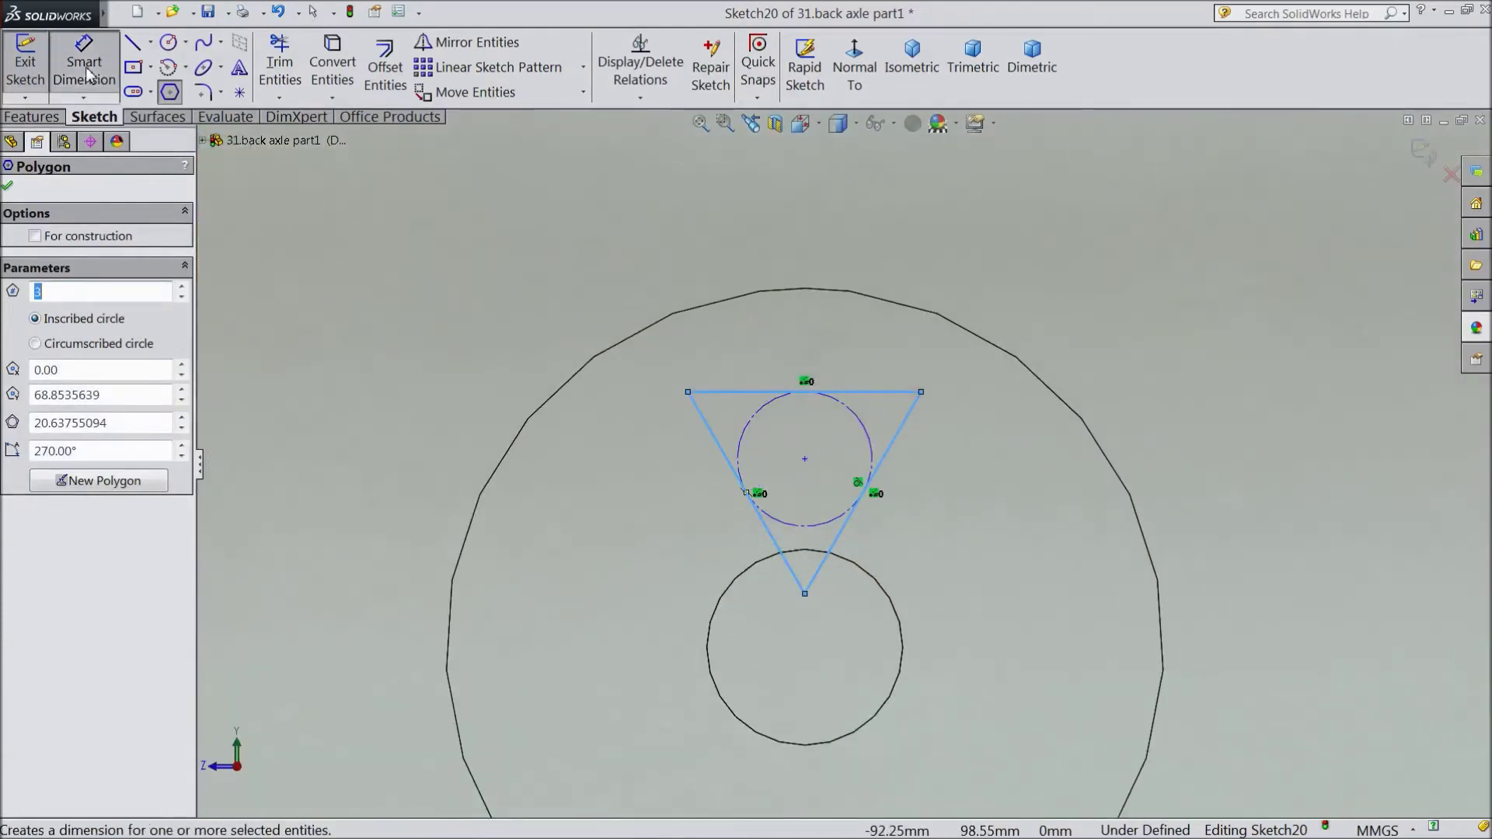
left_click(748, 394)
left_click(781, 352)
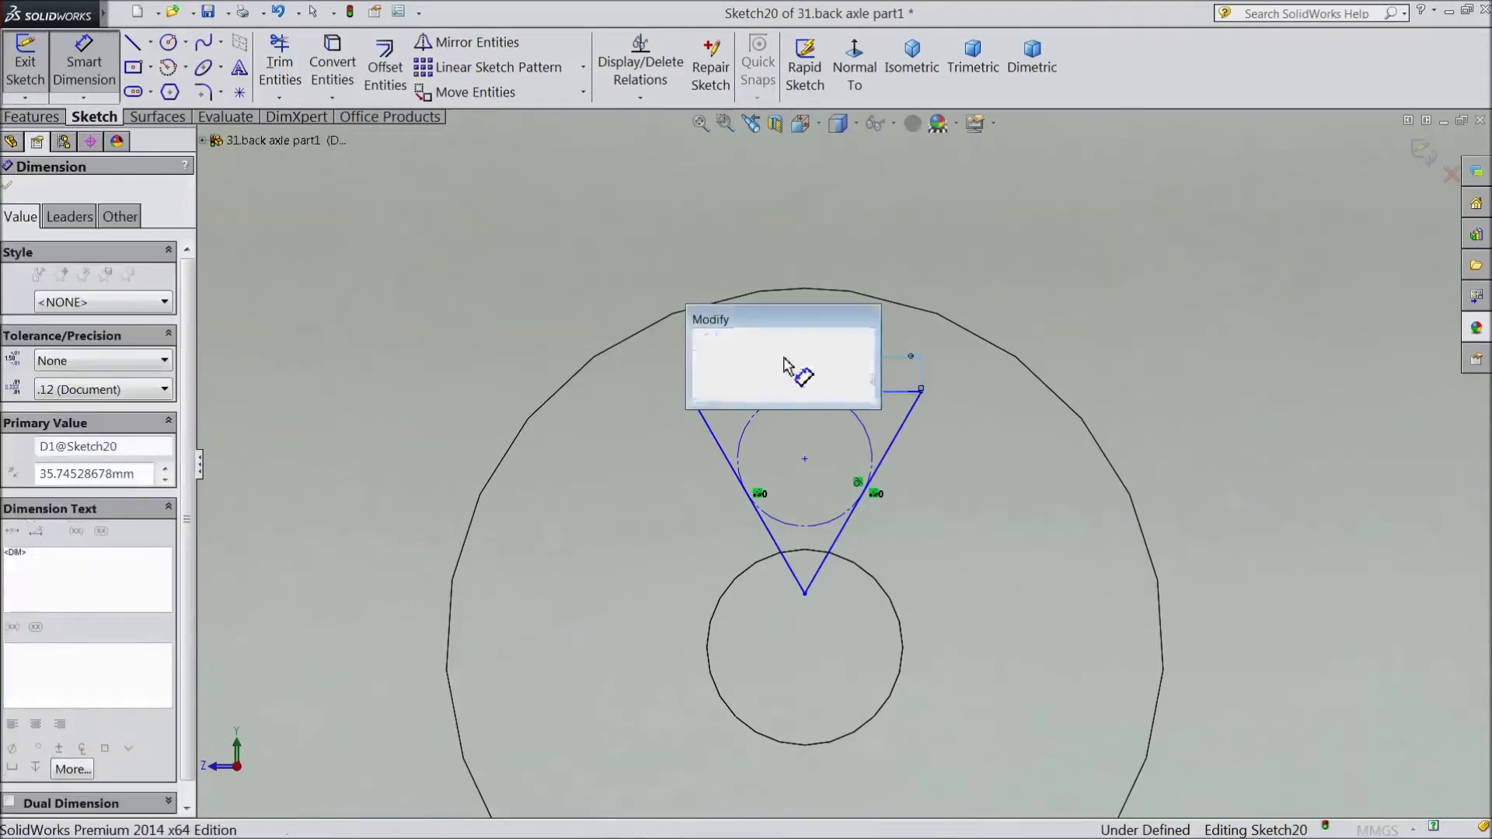
type("40")
left_click(702, 339)
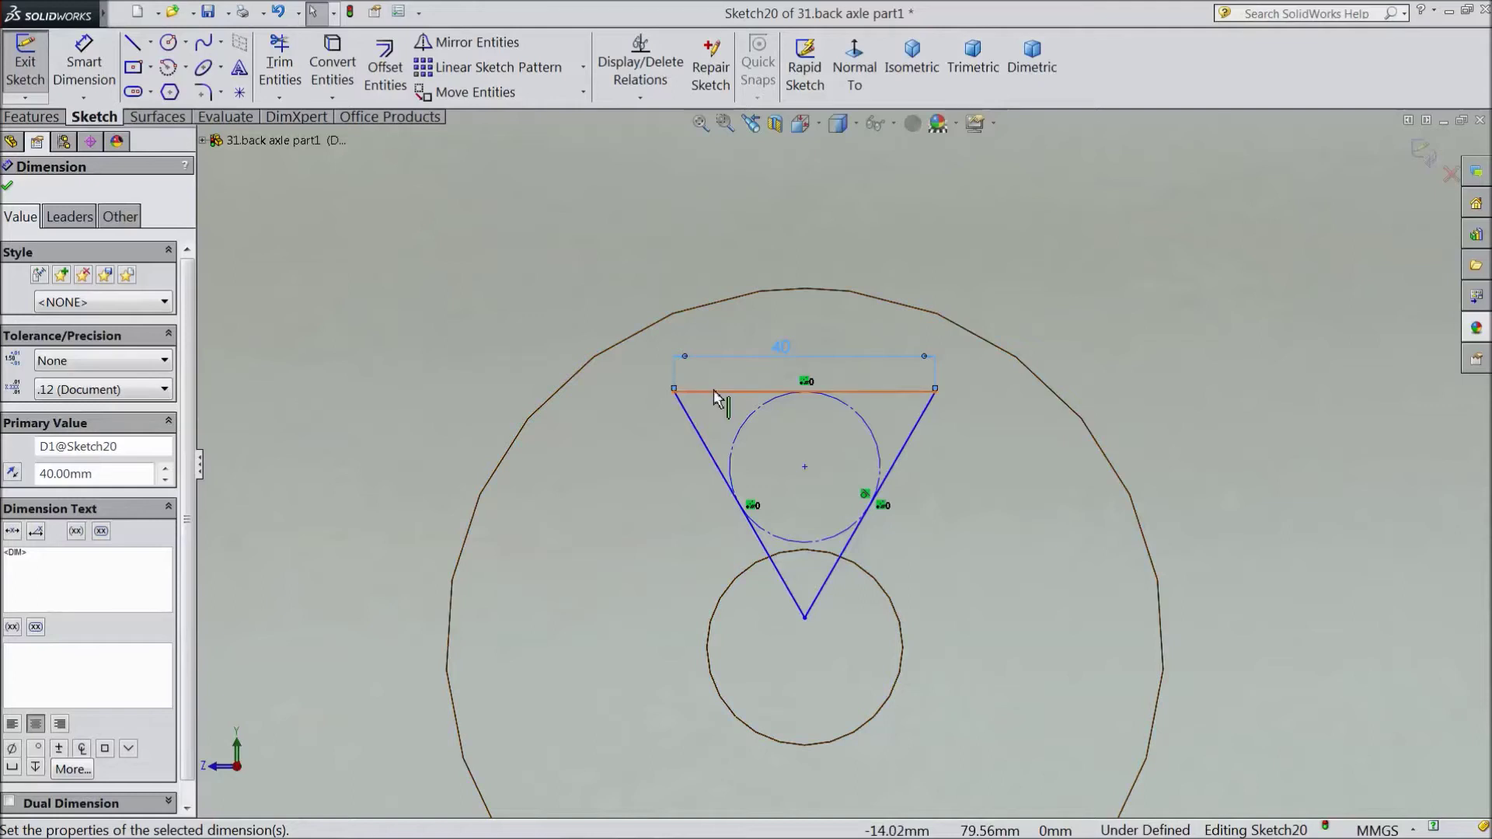
left_click(777, 391)
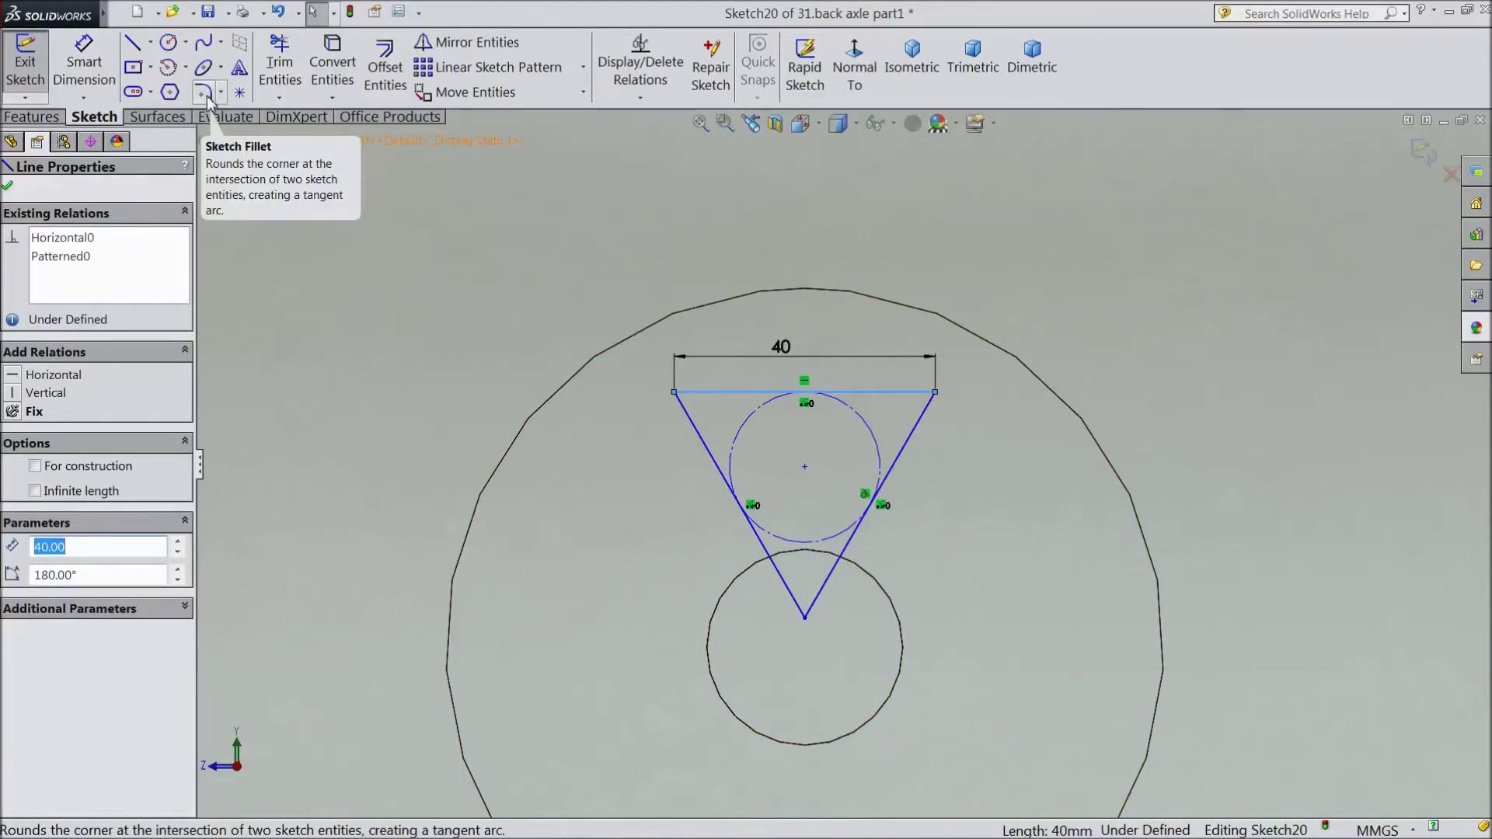
Dimension the triangle's centre 30 mm above the pin's centre.
left_click(83, 62)
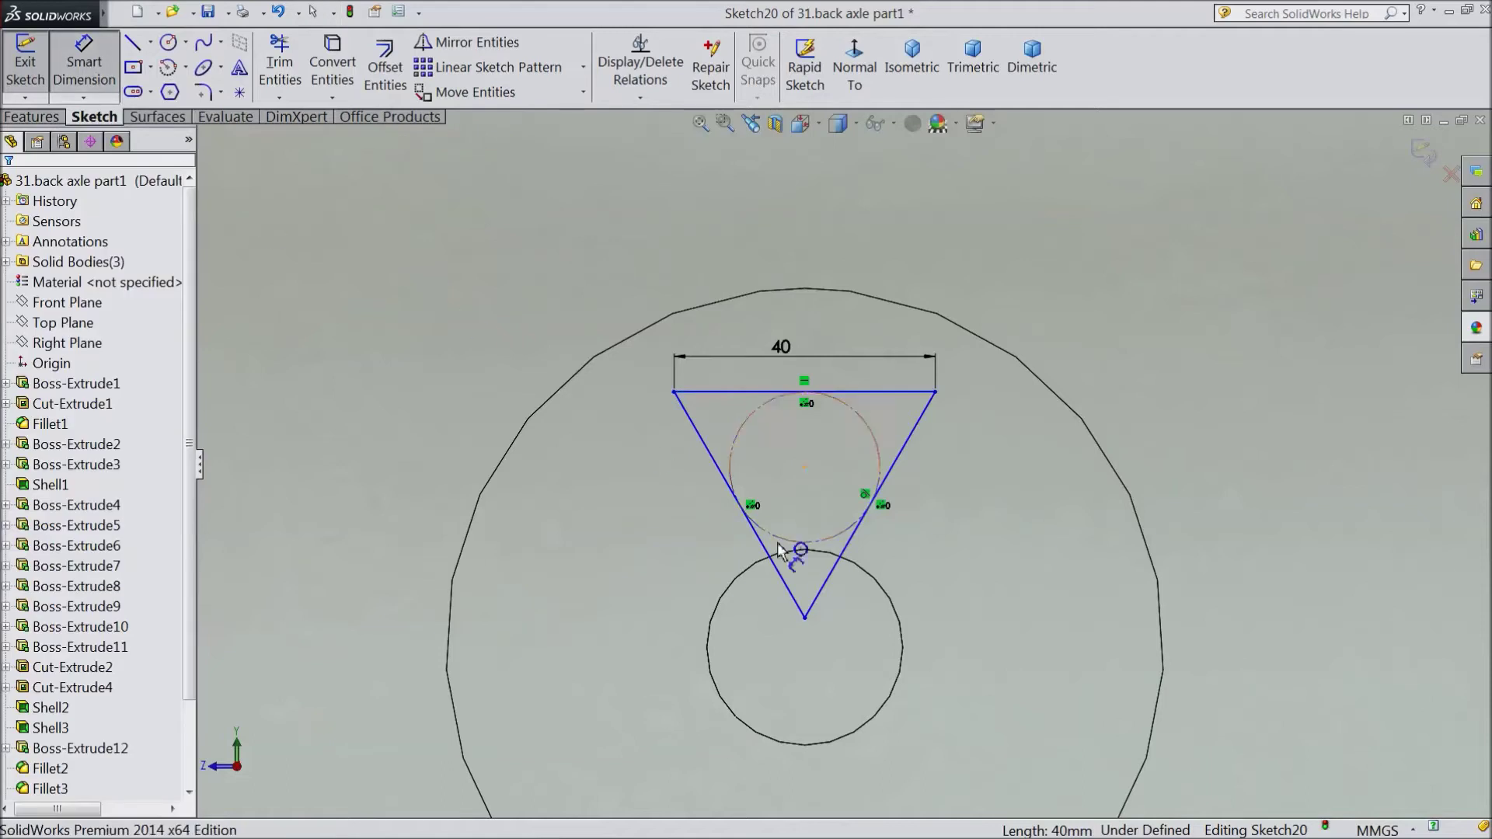
left_click(805, 468)
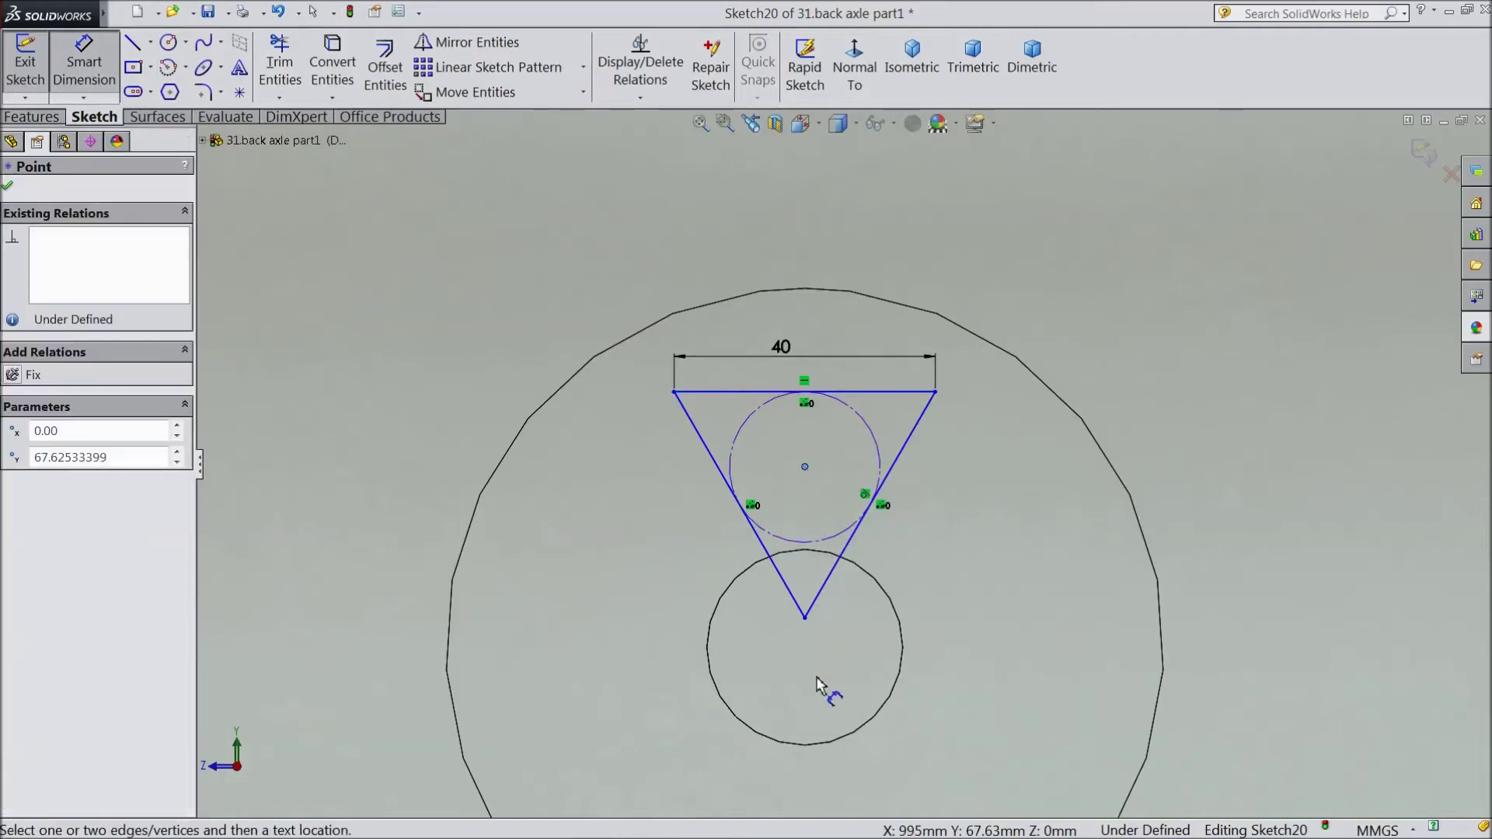
left_click(887, 703)
left_click(1230, 572)
type("30")
left_click(1148, 550)
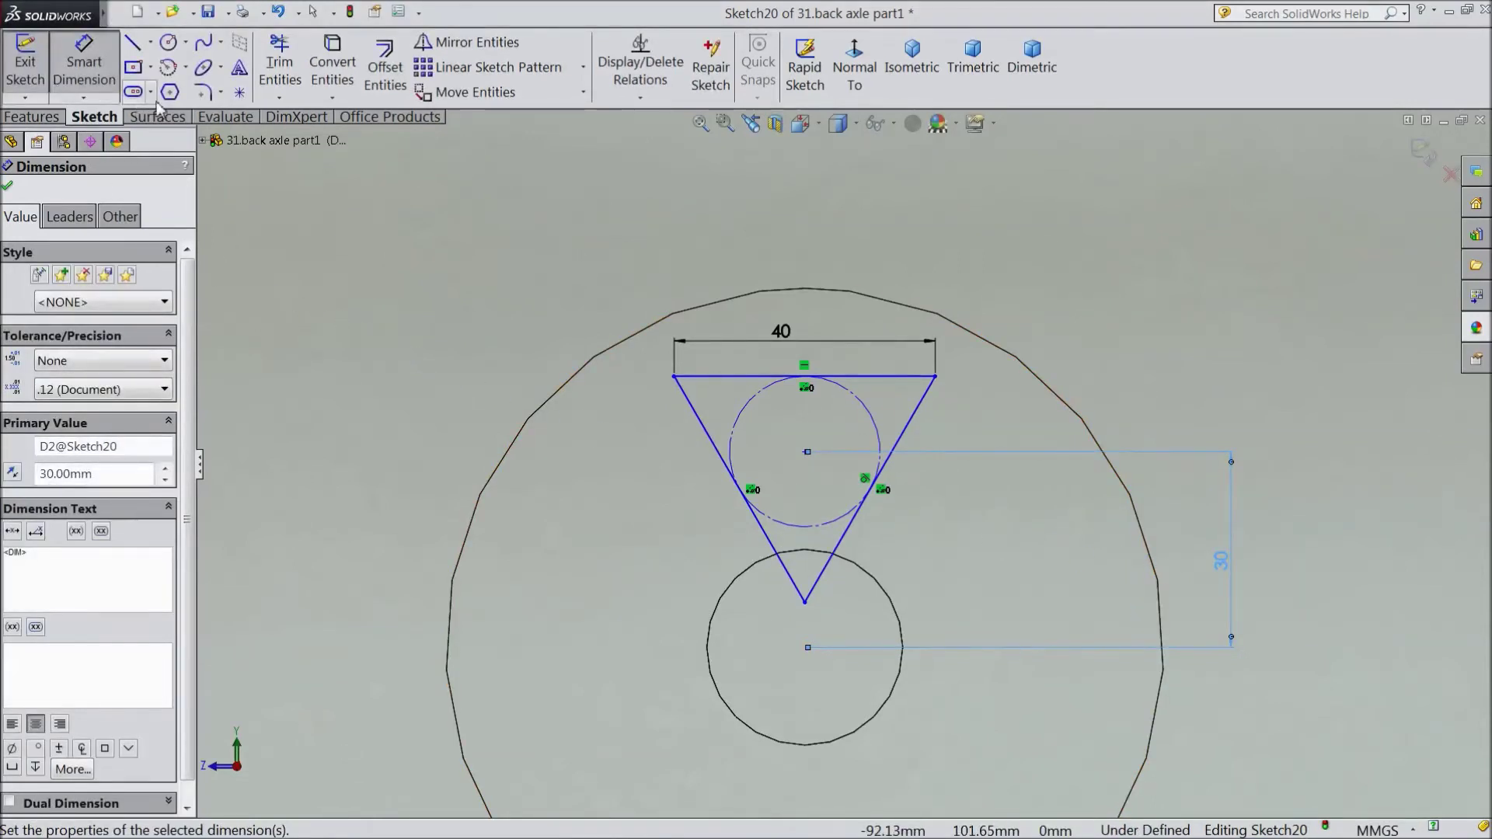
Round the triangle's lower vertex with a 1 mm sketch fillet.
left_click(203, 93)
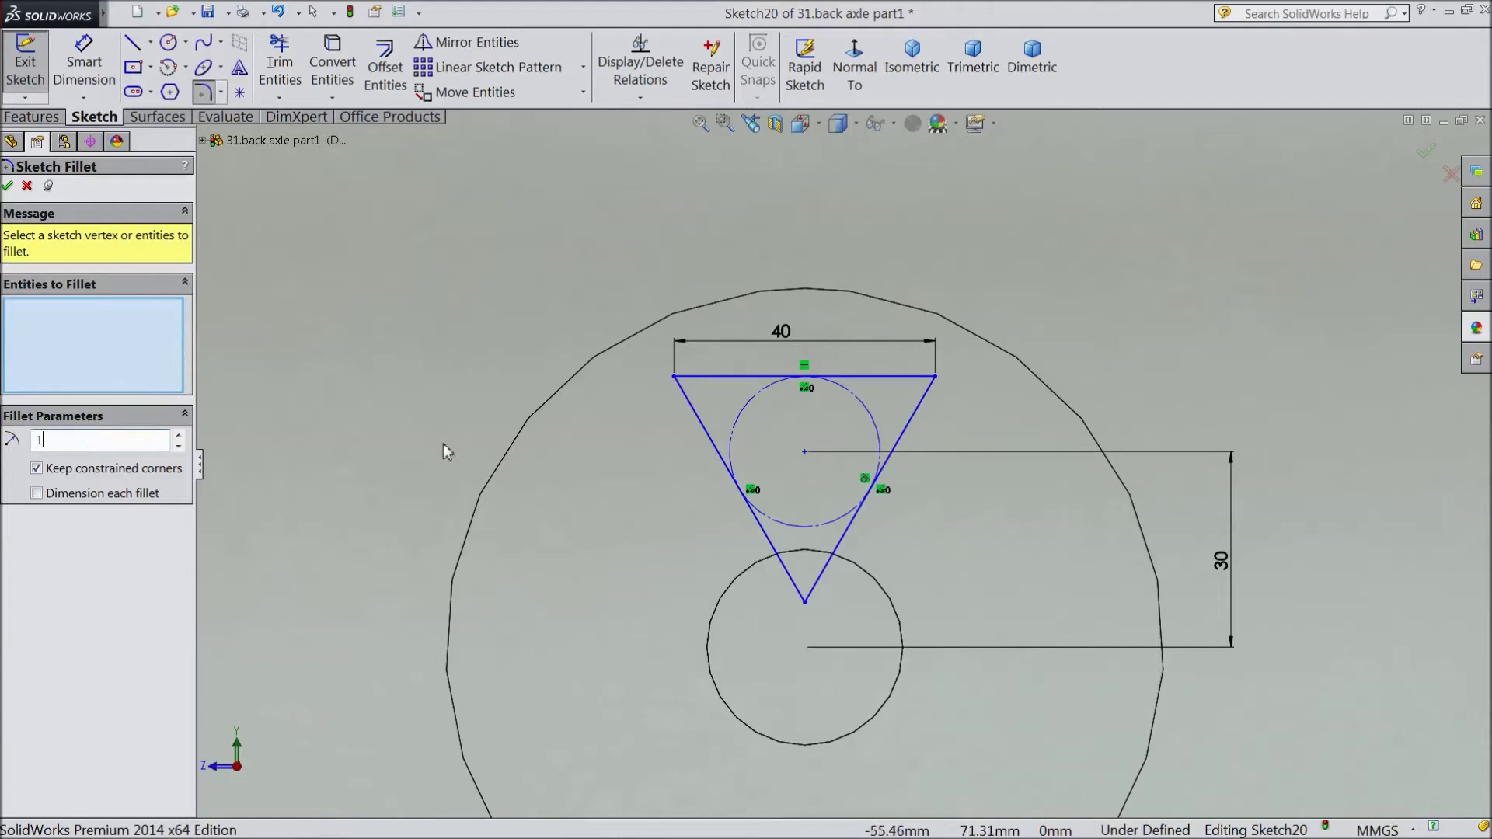
left_click(803, 605)
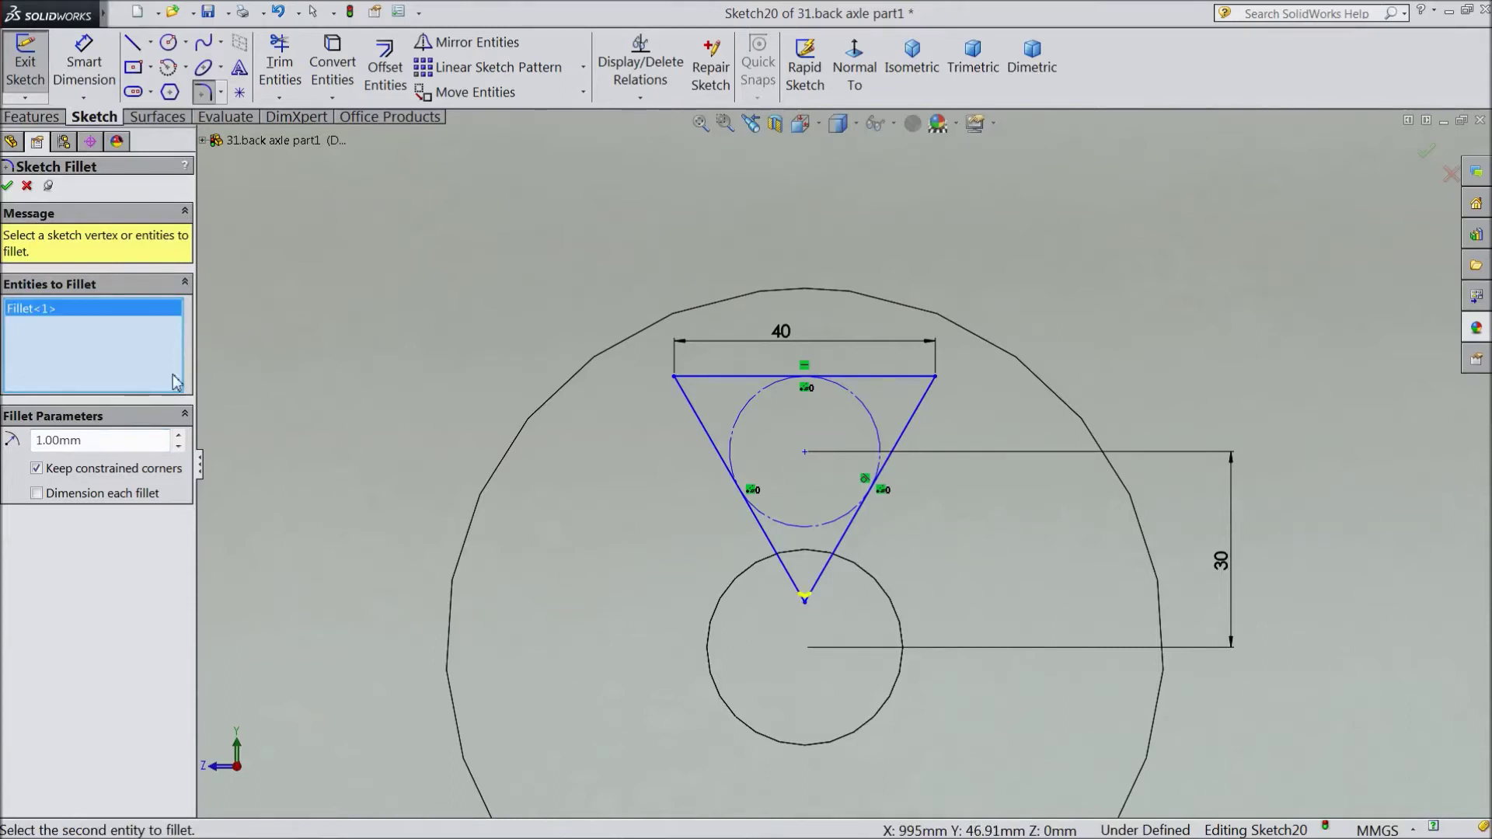
left_click(8, 186)
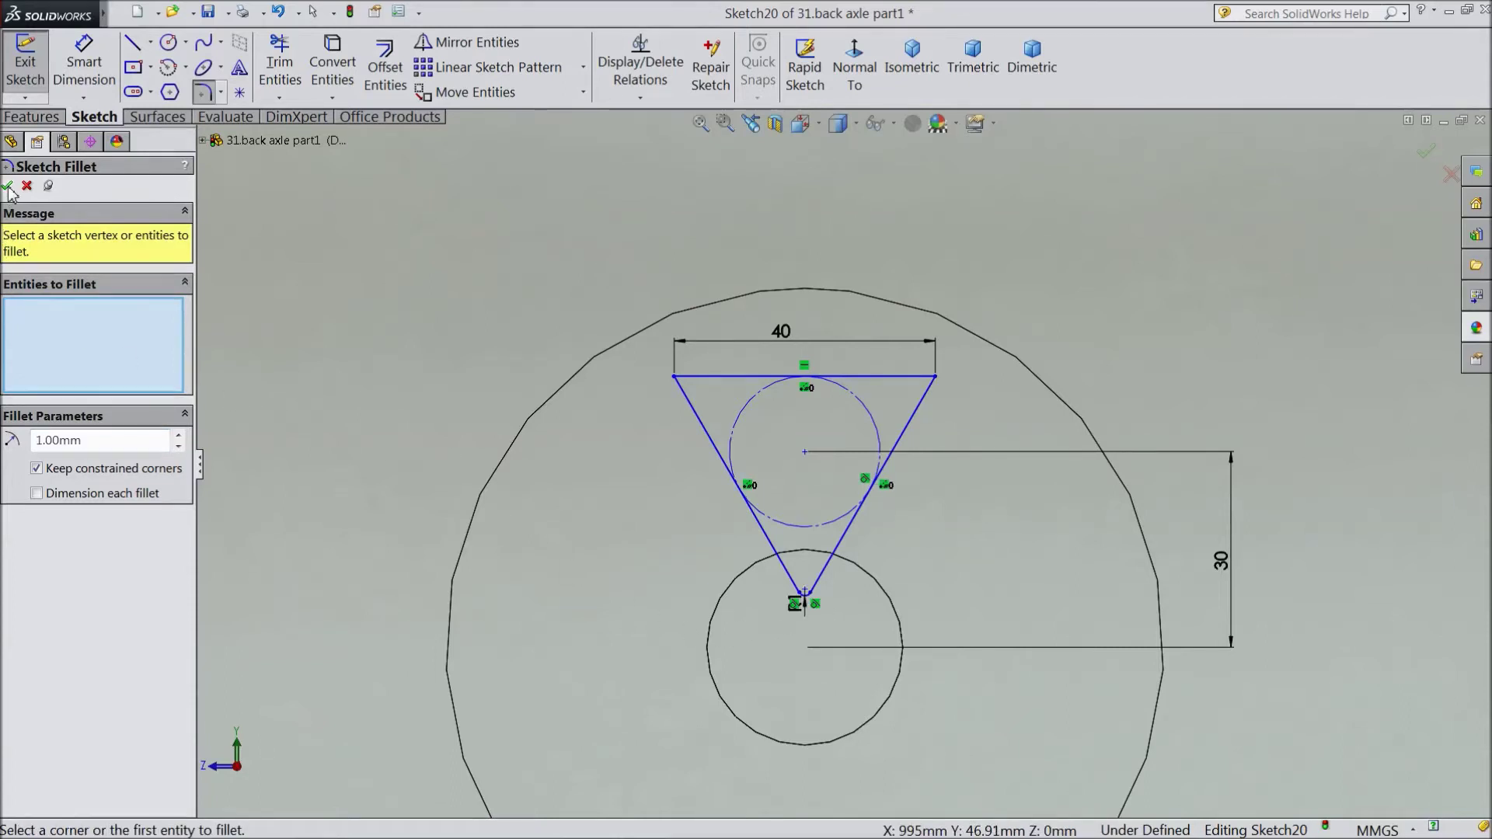
left_click(8, 185)
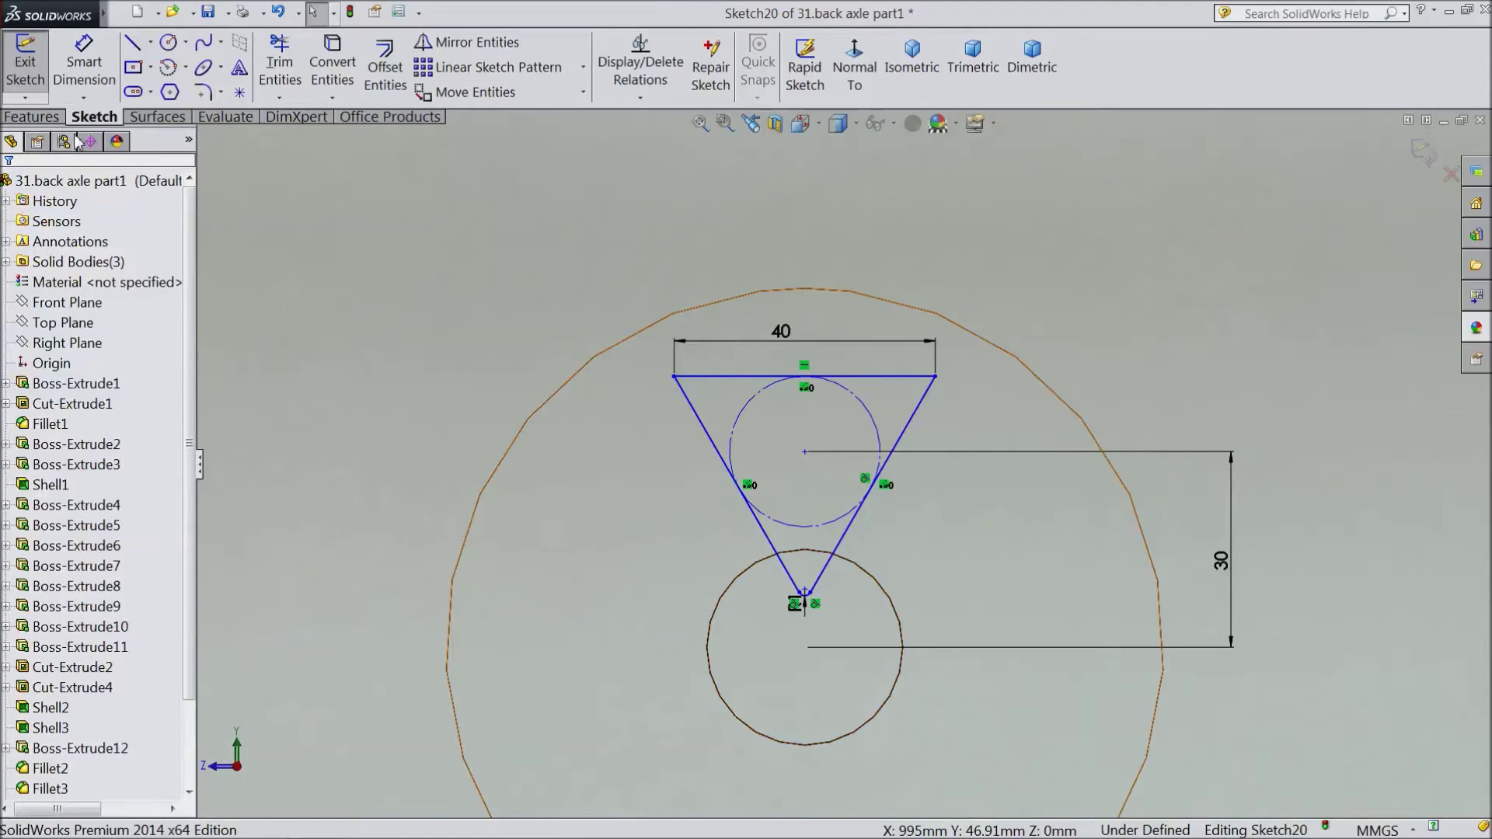
Cut-extrude the triangle through the pin with Up To Surface, ending at the face of the round boss behind it.
left_click(31, 116)
left_click(323, 66)
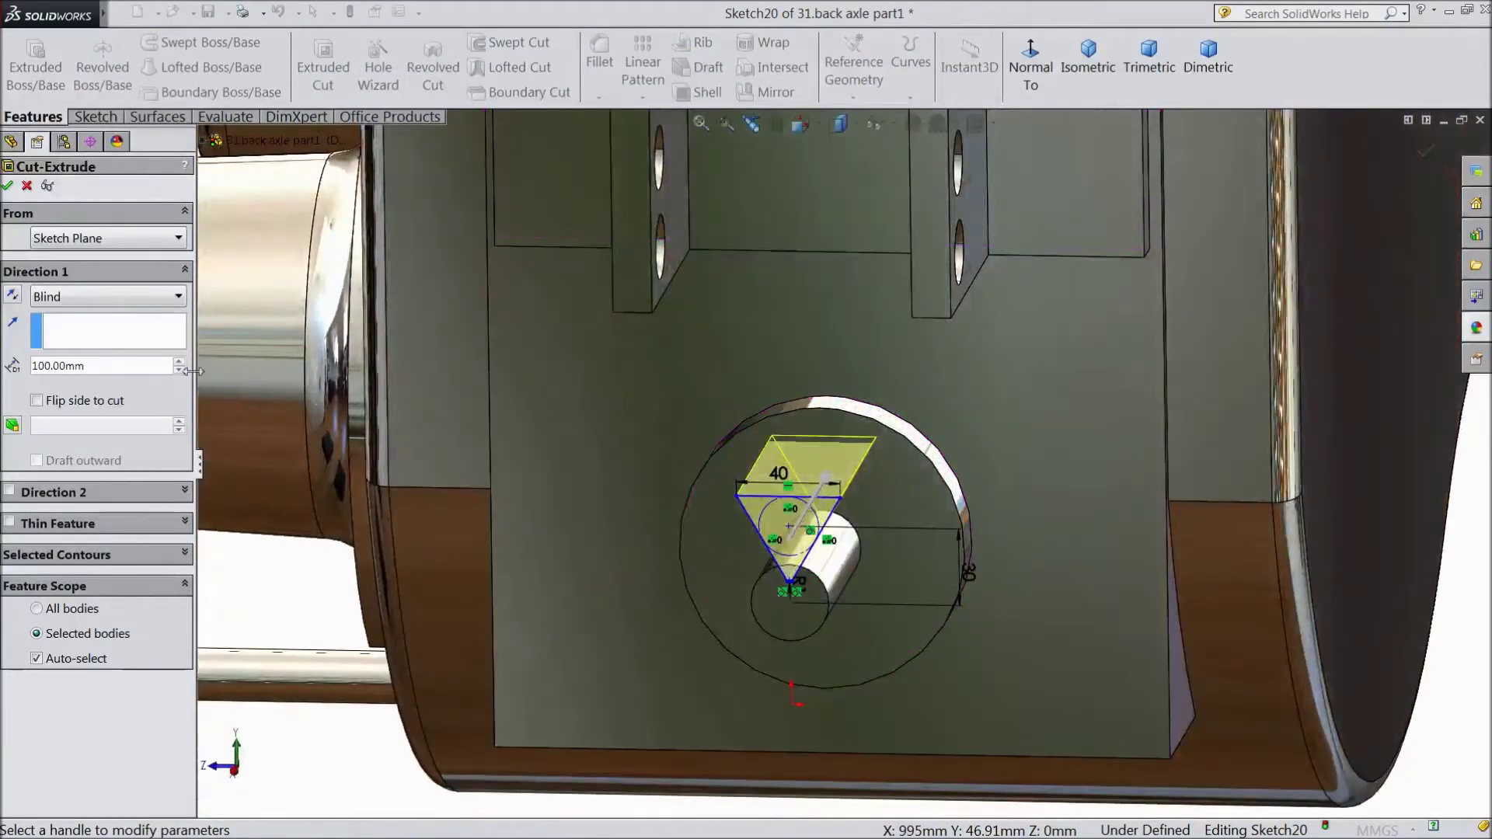
left_click(68, 304)
left_click(71, 386)
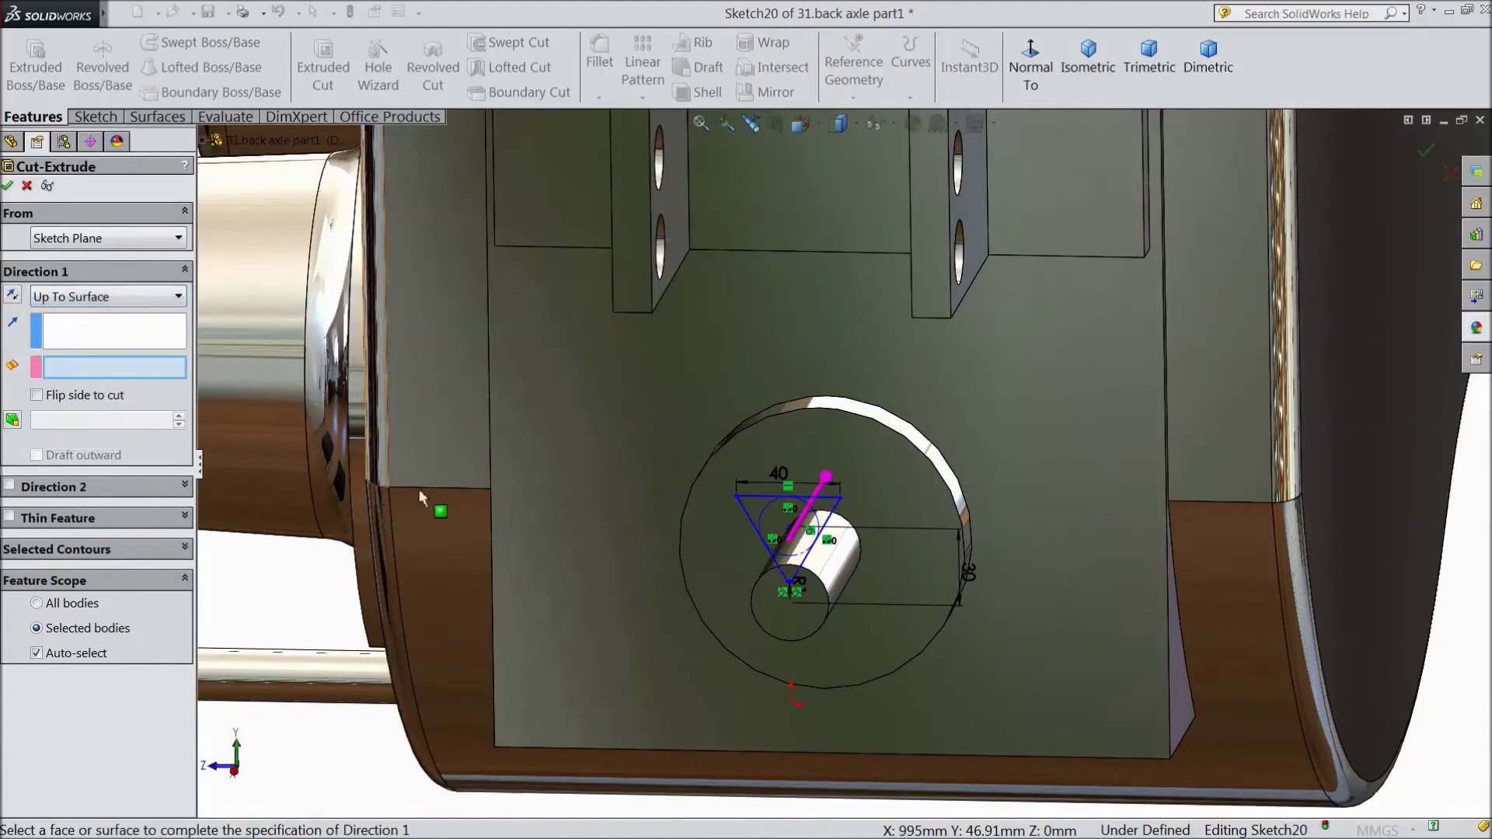
left_click(924, 563)
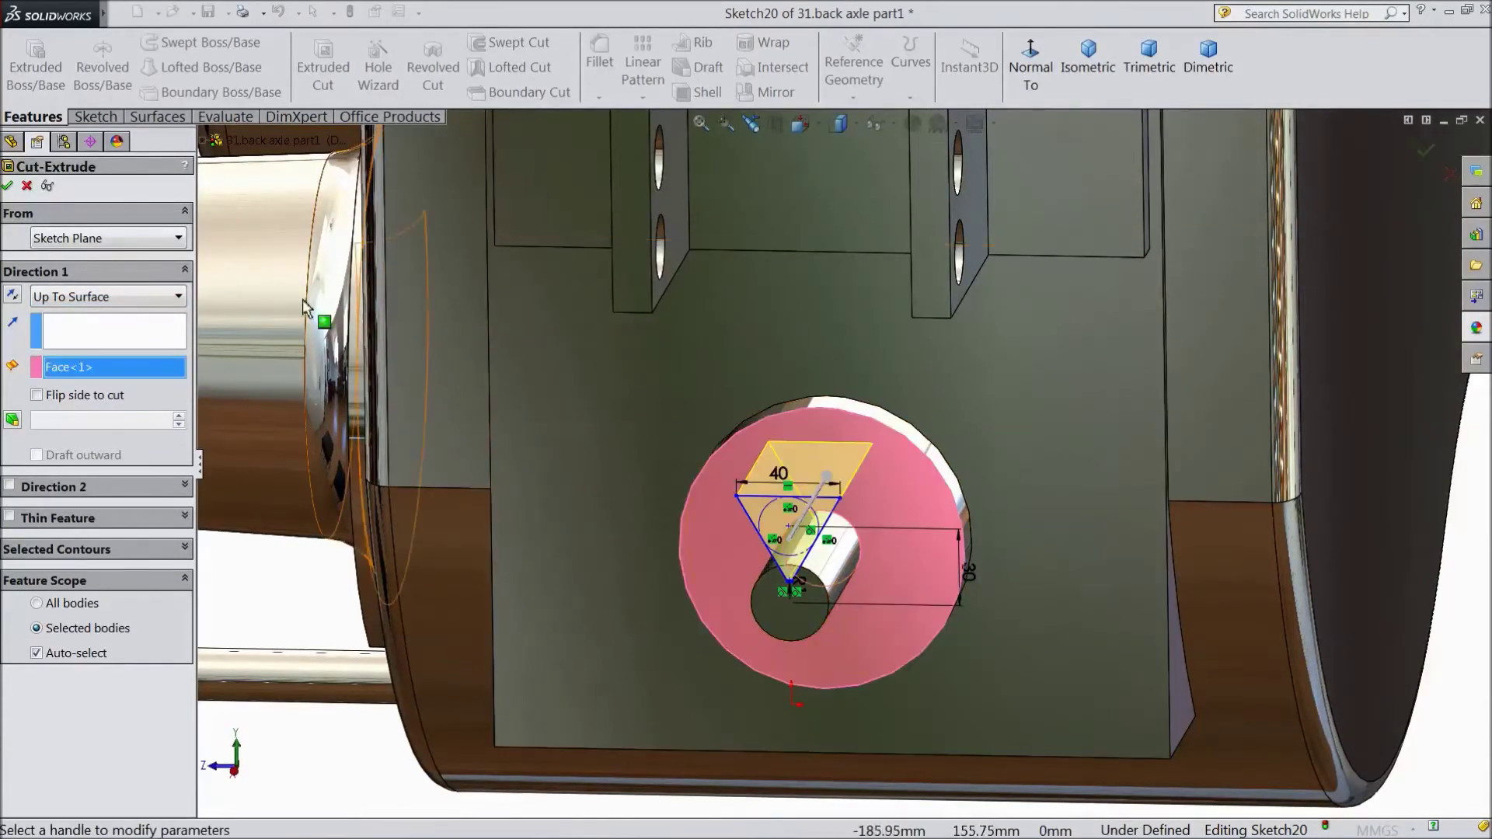
left_click(7, 186)
Fillet only the two outer edges of the V-notch along the pin with a 2.5 mm constant radius.
scroll(836, 614, "down", 5)
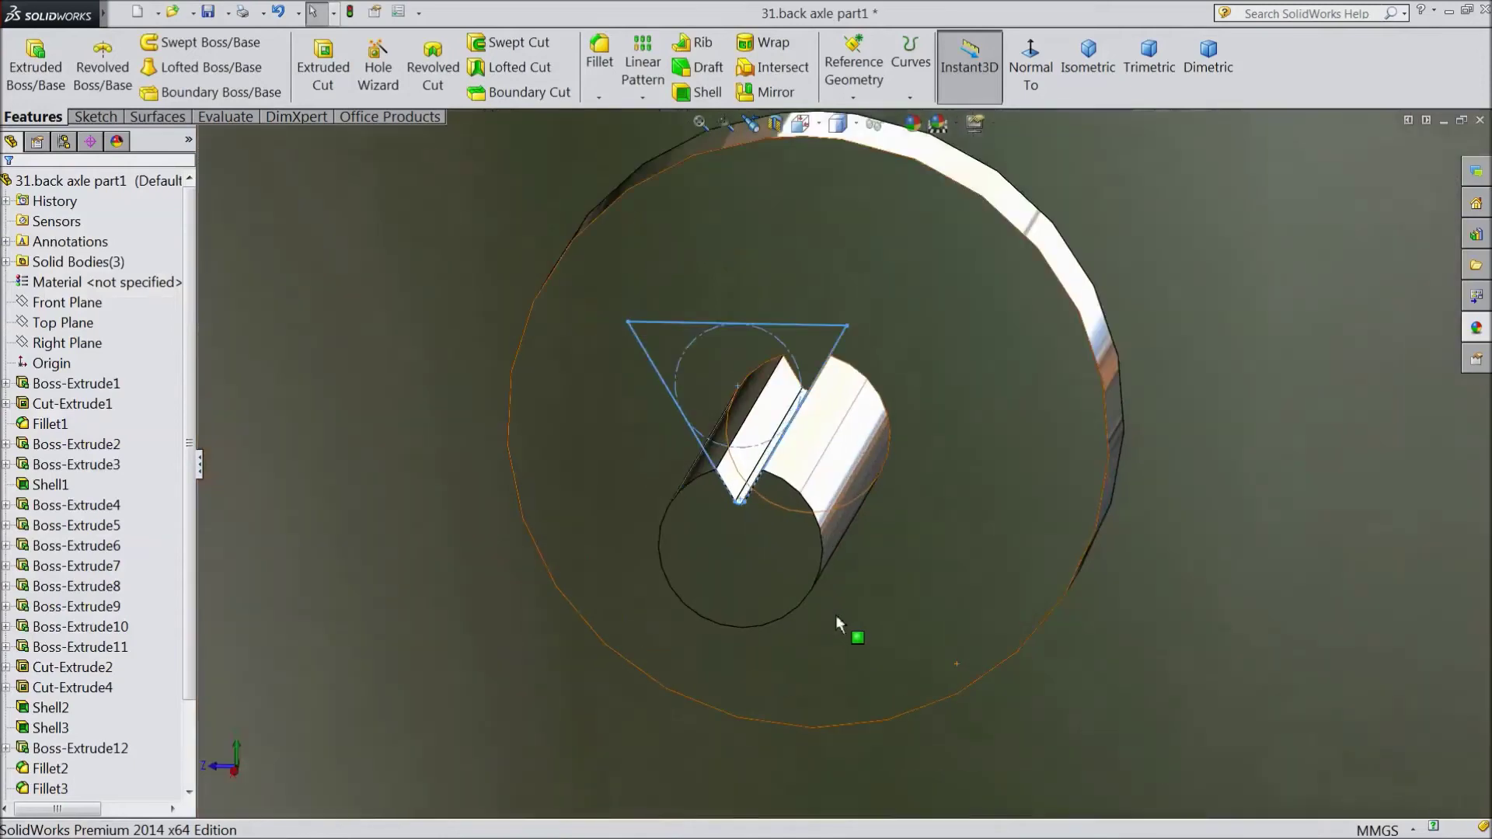
left_click(1011, 463)
middle_click_drag(1023, 477, 1206, 516)
left_click(1214, 518)
left_click(599, 56)
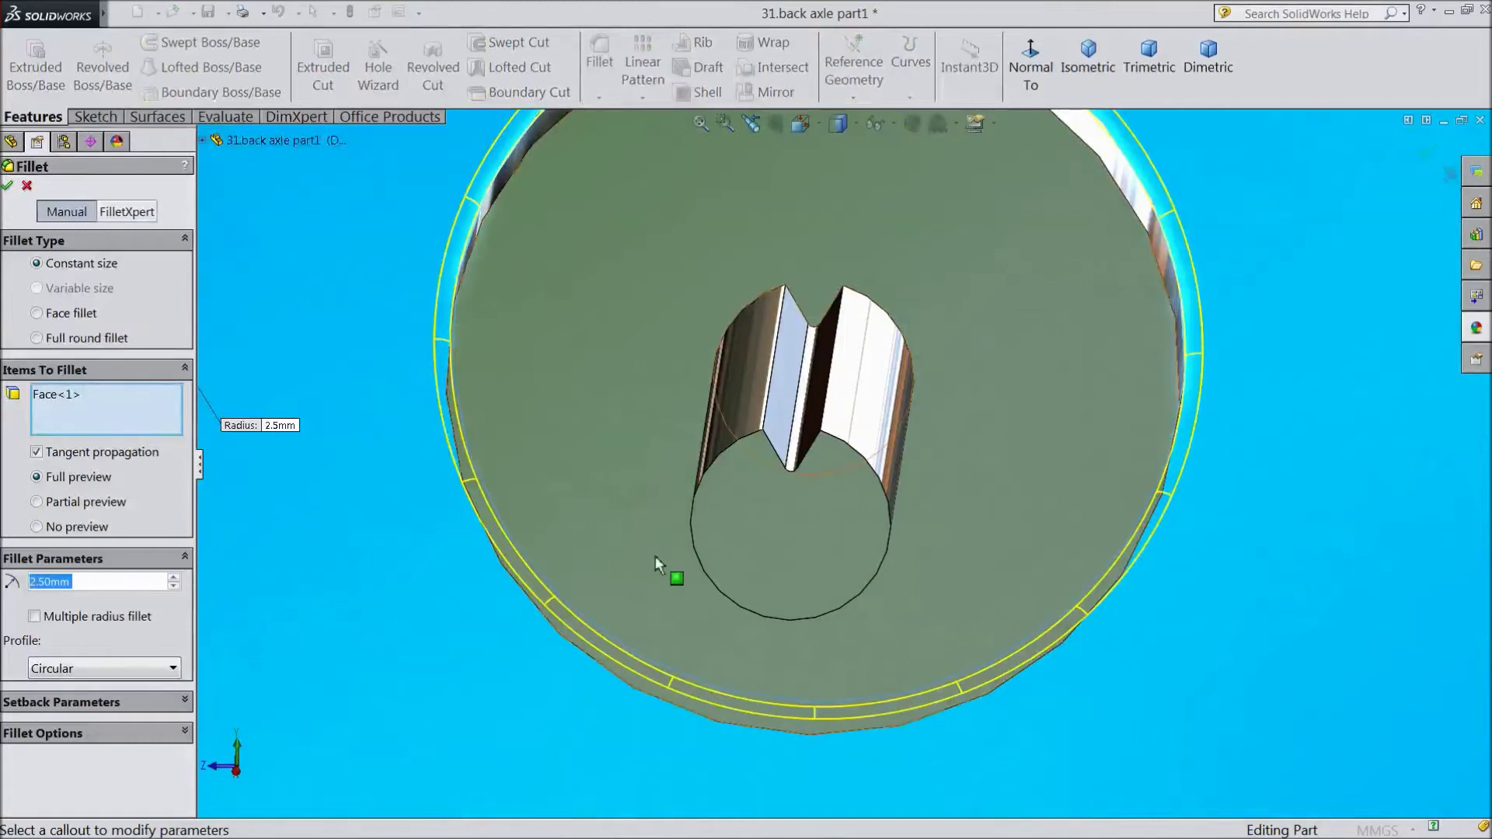
left_click(828, 405)
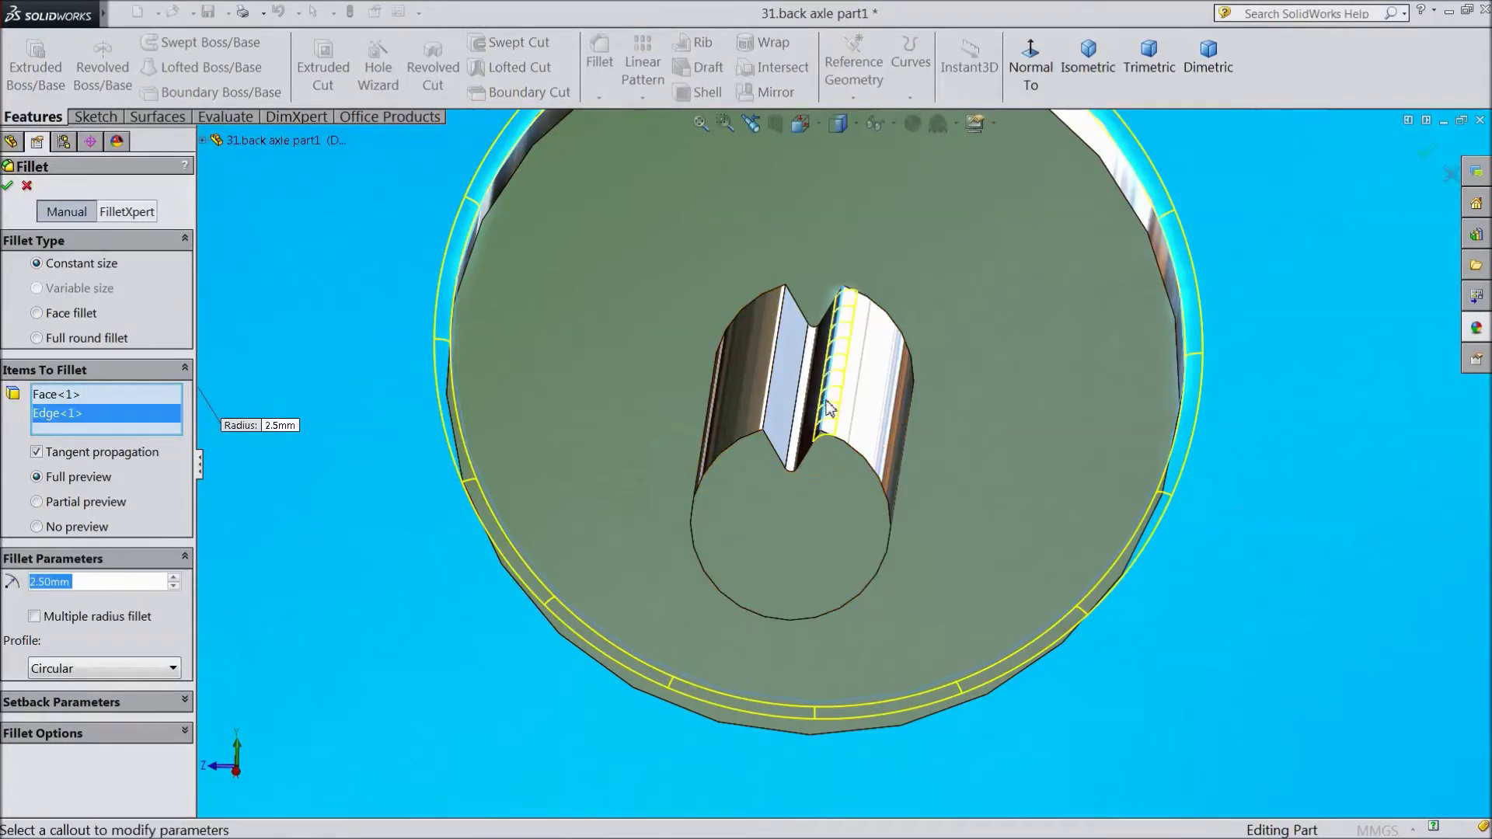
left_click(767, 392)
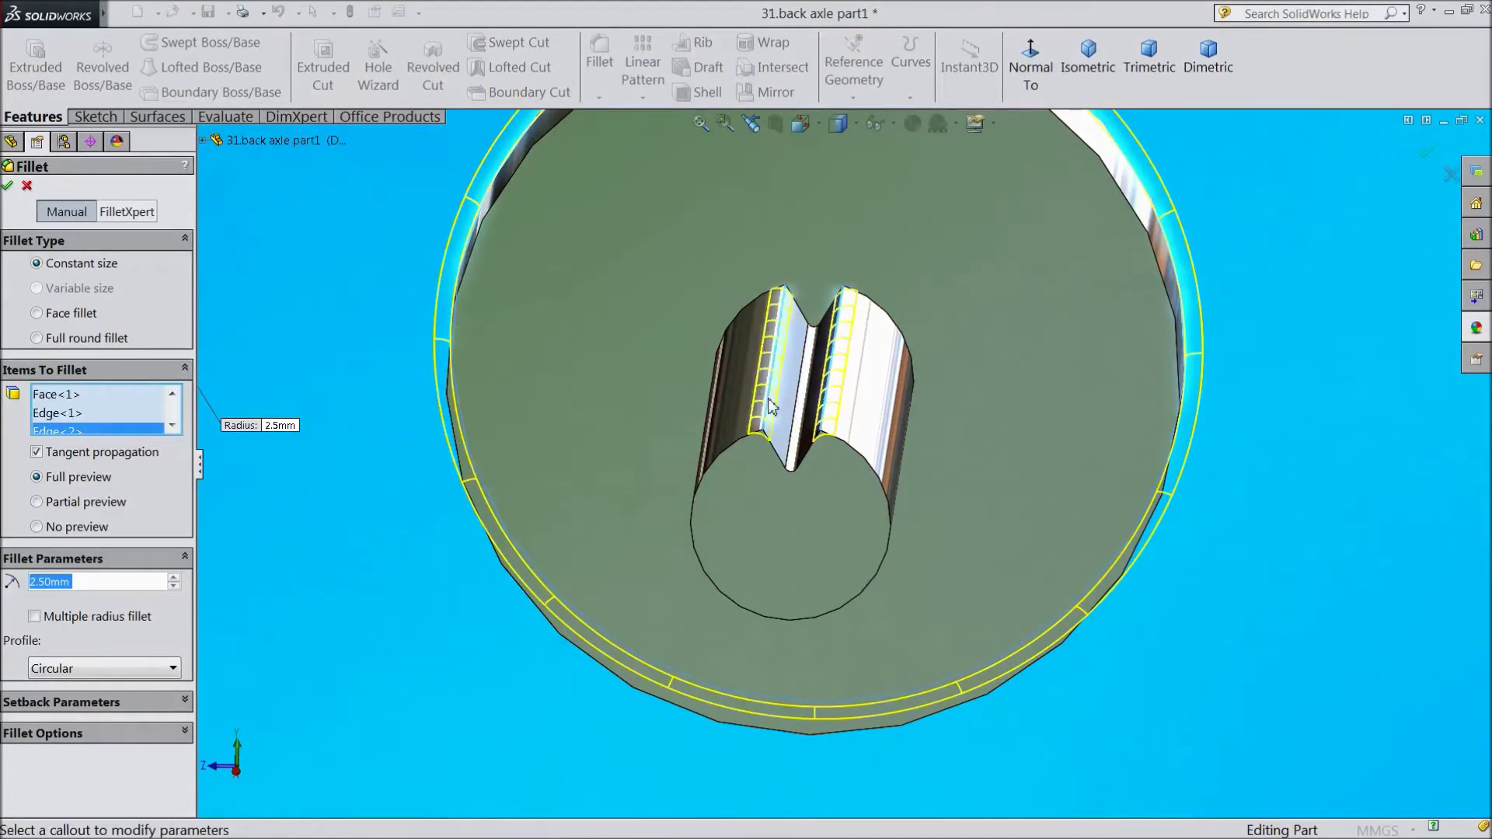
left_click(76, 397)
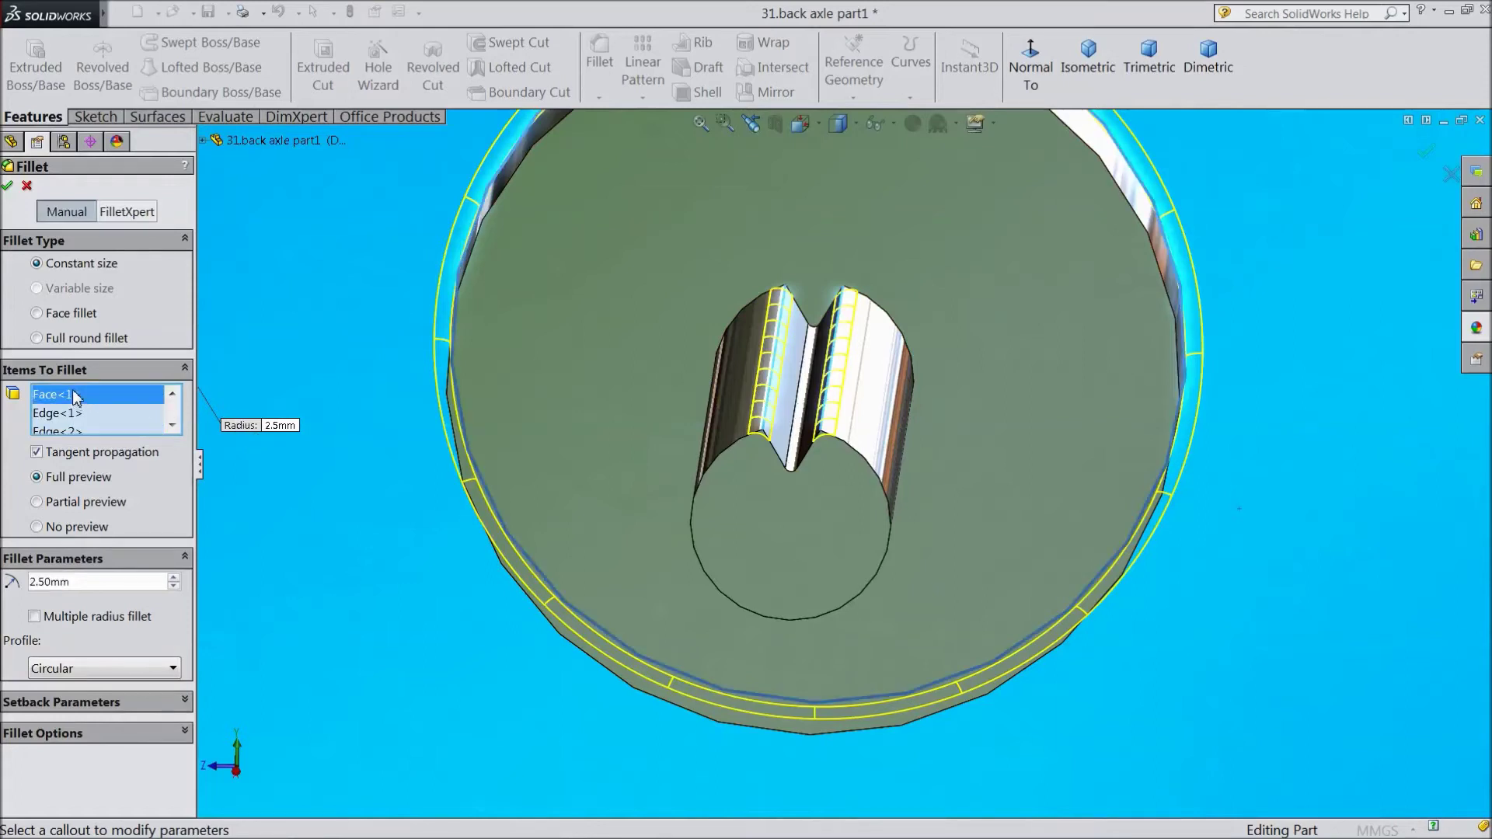
right_click(76, 397)
left_click(136, 432)
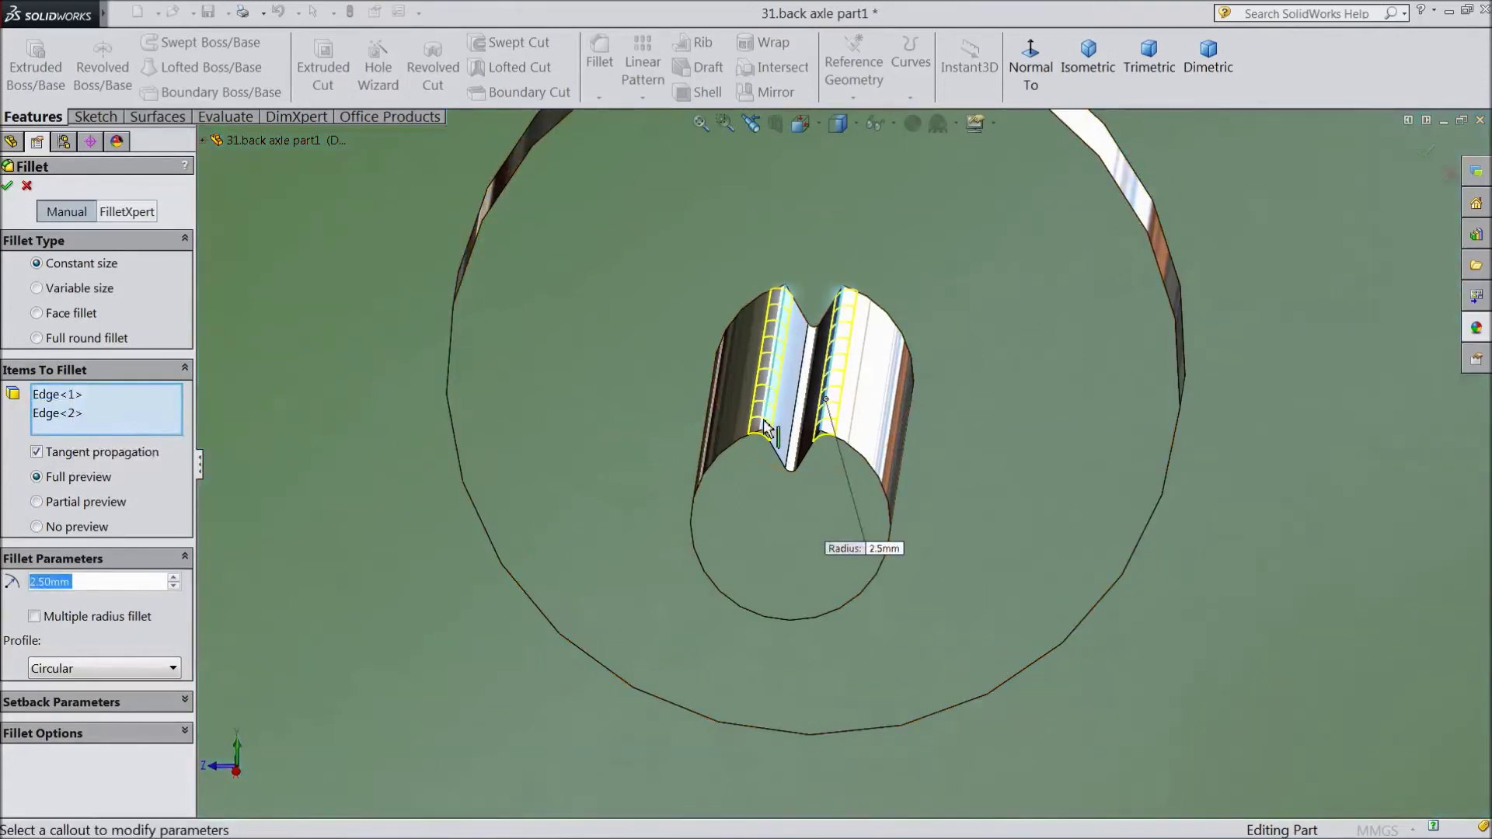
left_click(8, 187)
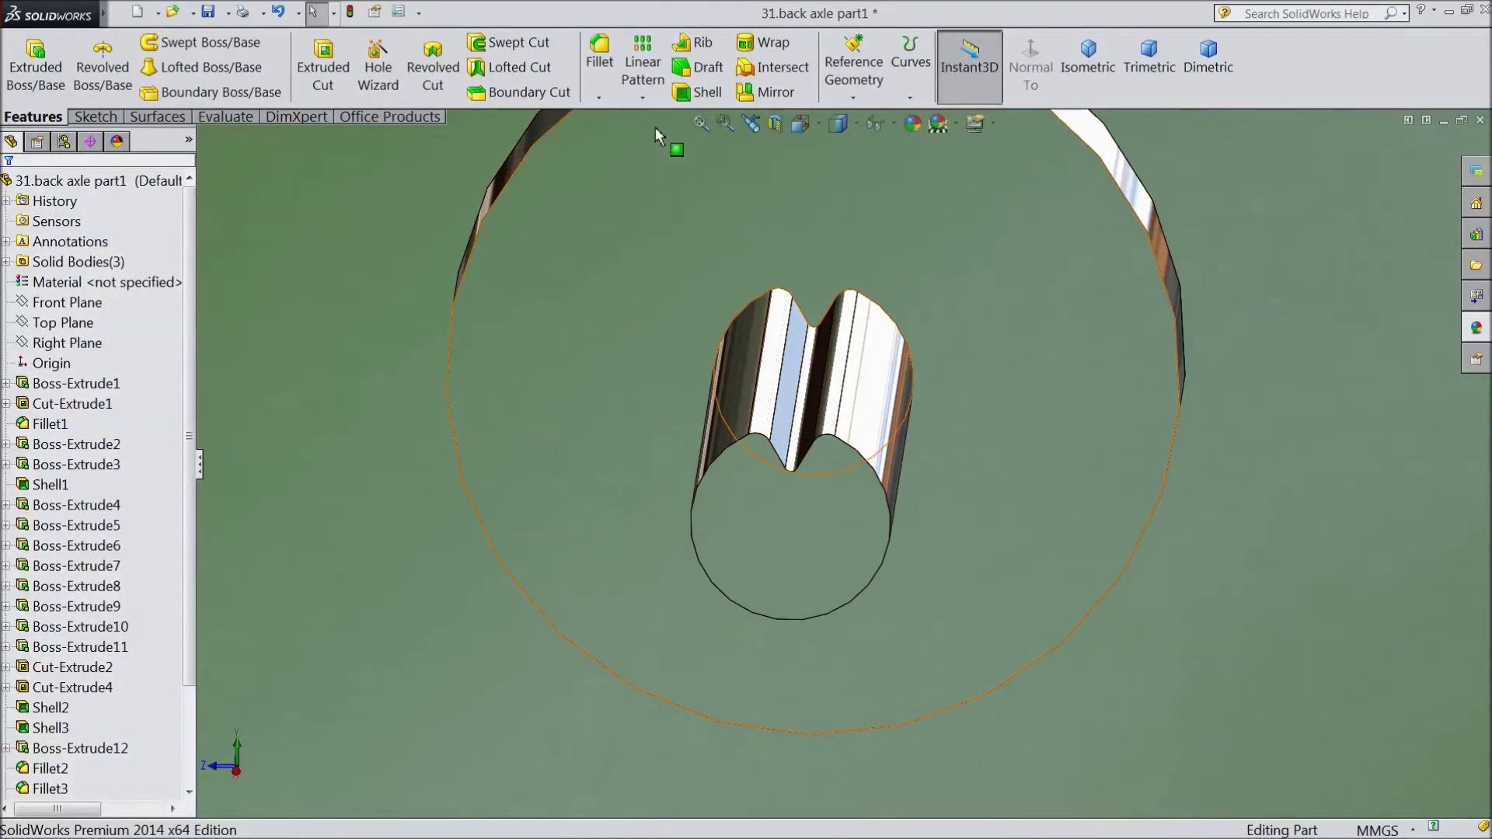
Circular-pattern the V-notch cut and its fillet around the pin's cylindrical face, 6 equally spaced instances over 360 degrees.
left_click(642, 98)
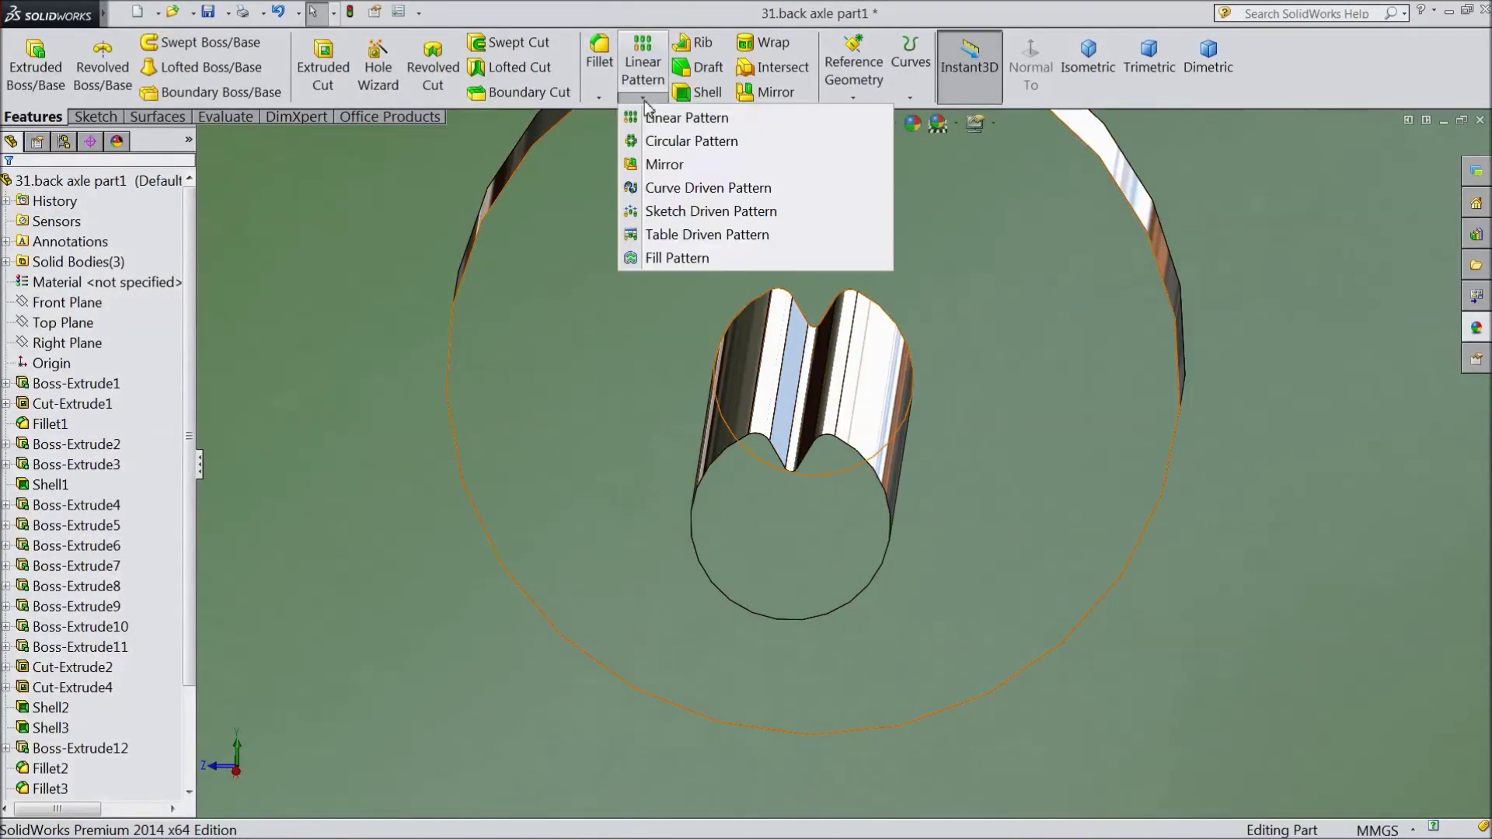
left_click(673, 142)
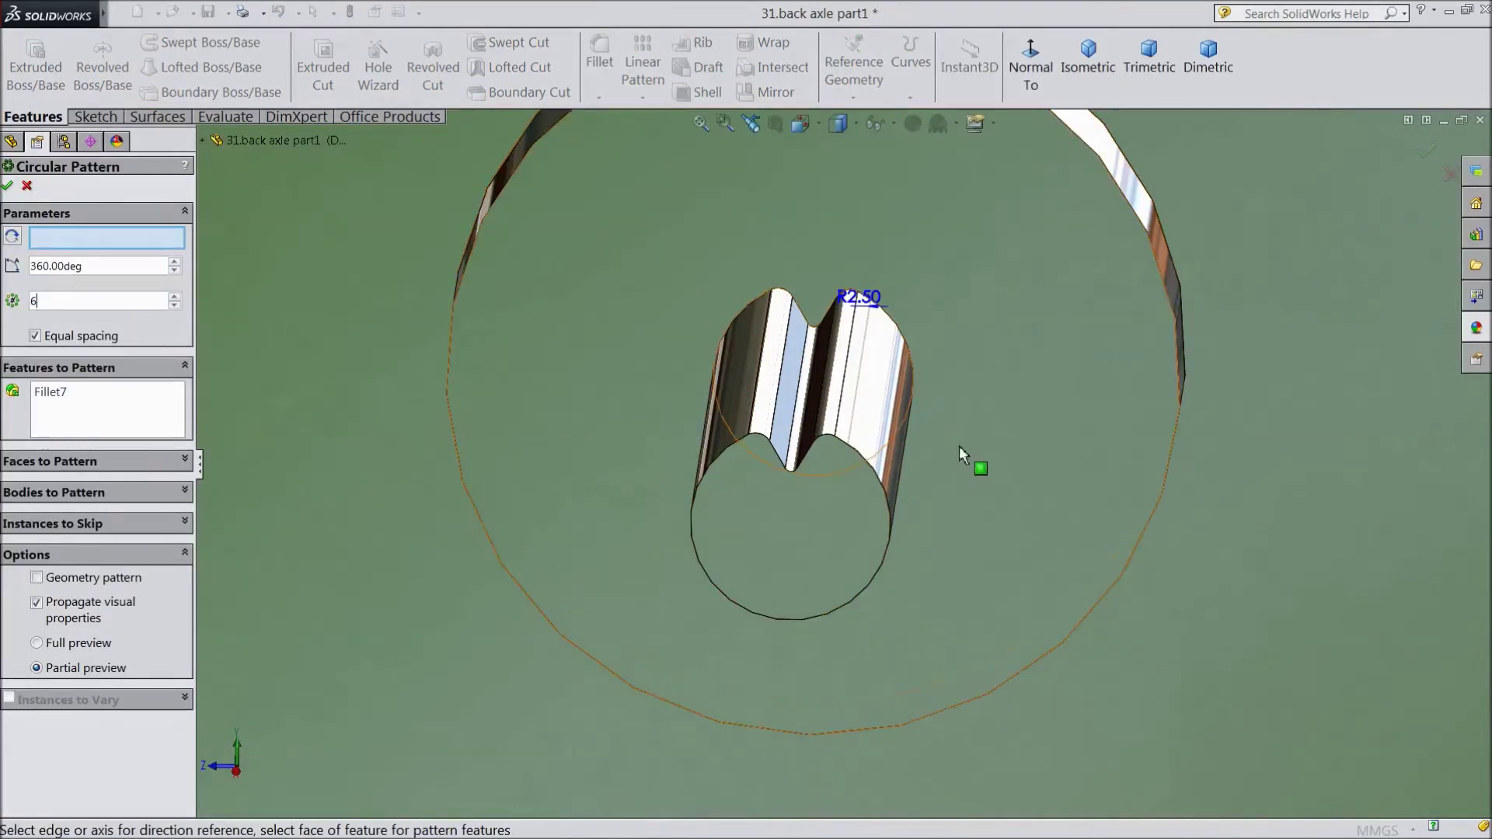
left_click(895, 471)
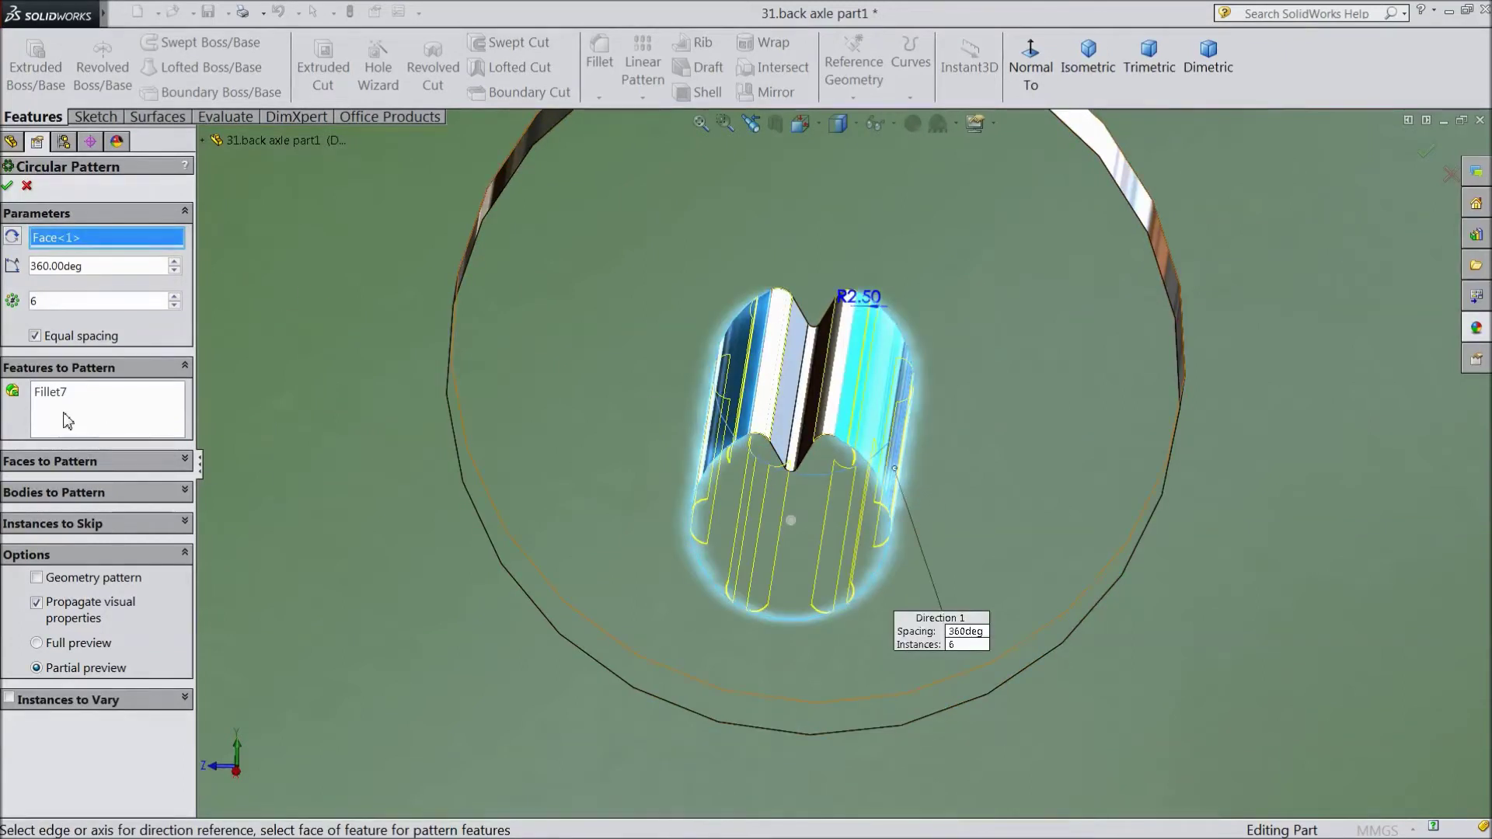
left_click(67, 421)
left_click(788, 430)
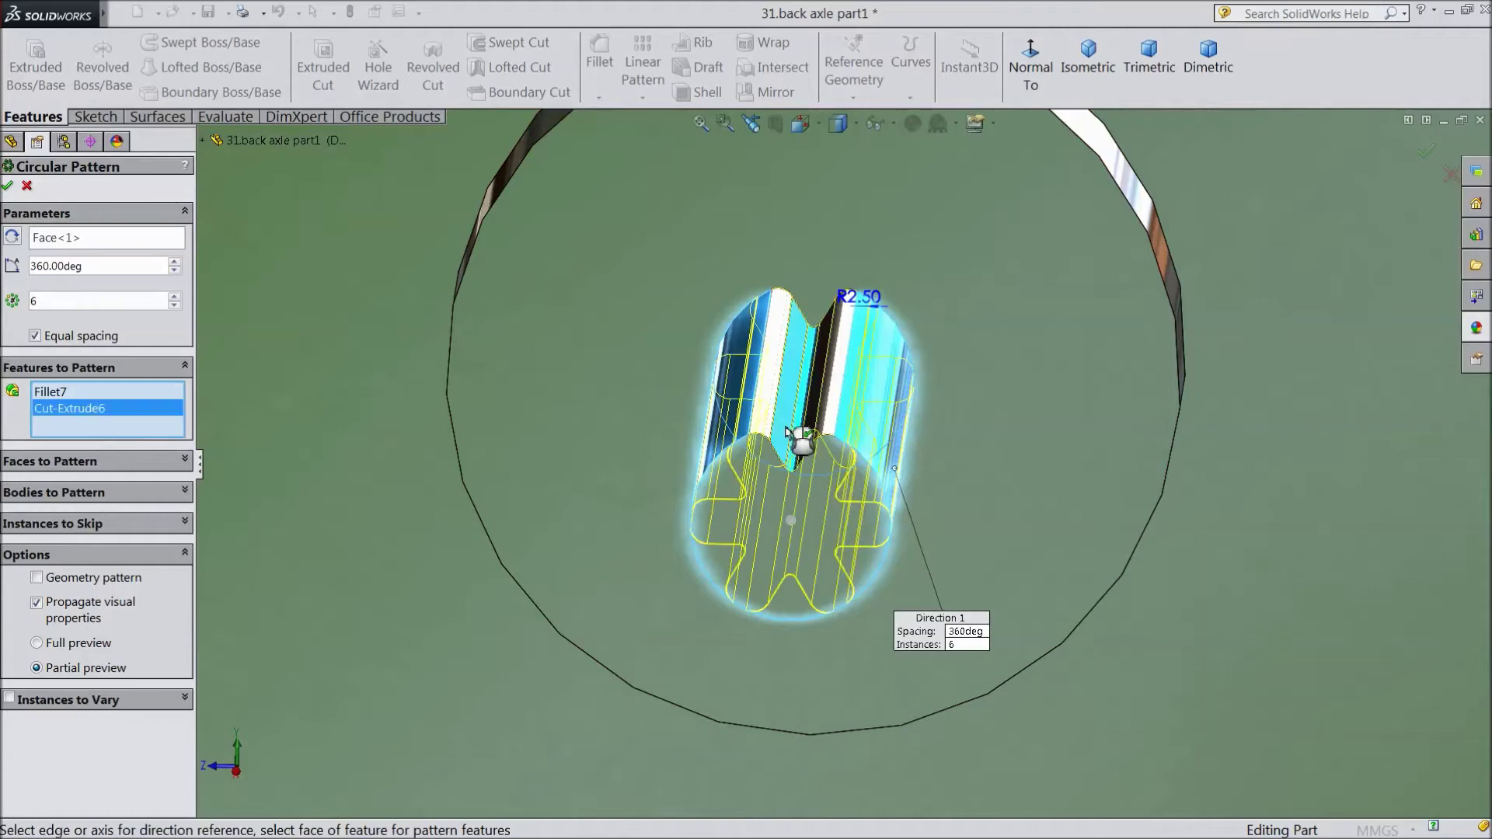
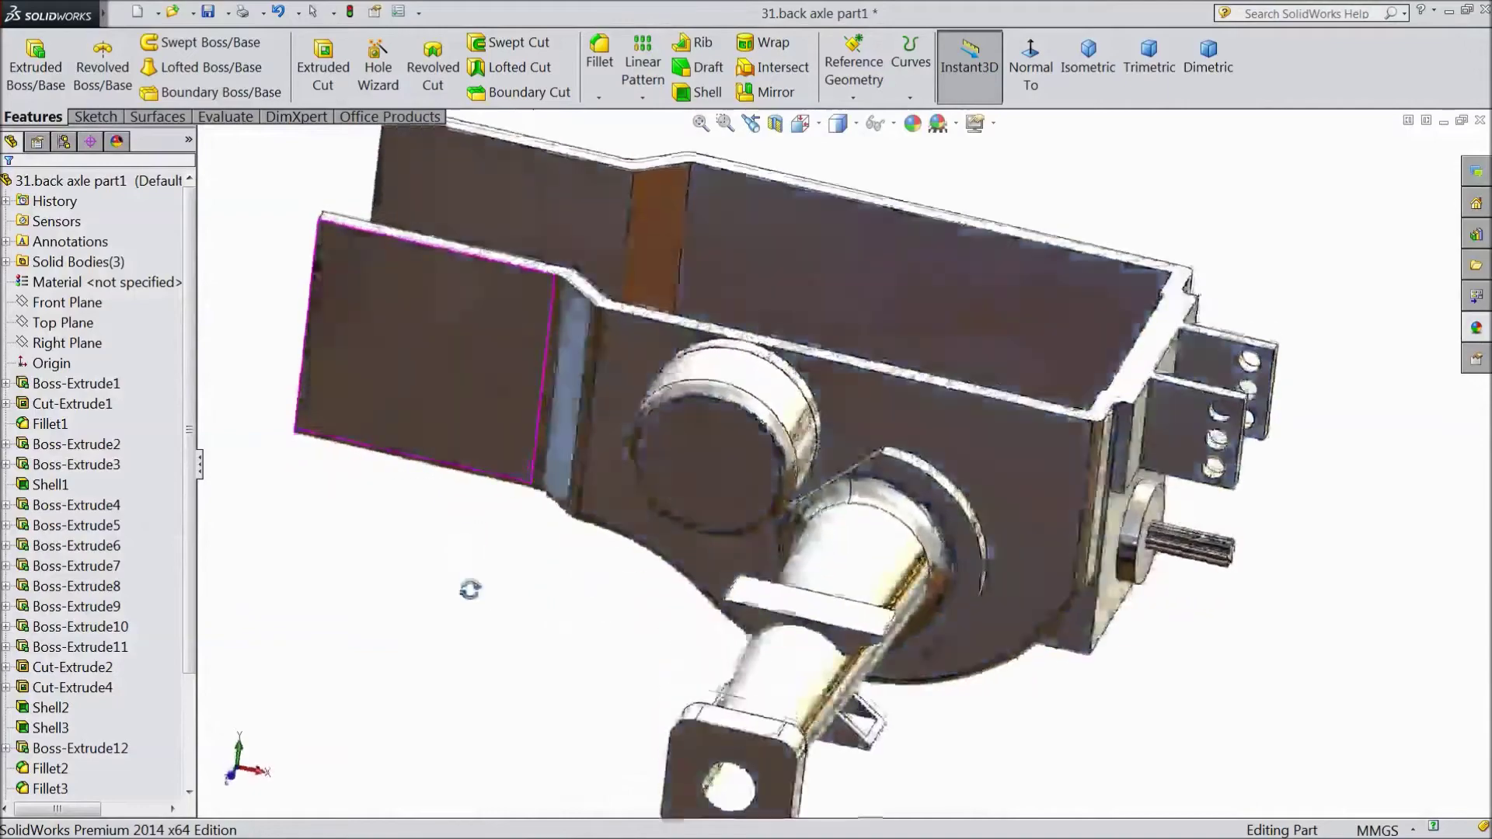
Start a sketch on the housing's rim face and convert the stepped outer wall edges, including both bend arcs, on the axle side.
scroll(594, 305, "down", 5)
left_click(594, 304)
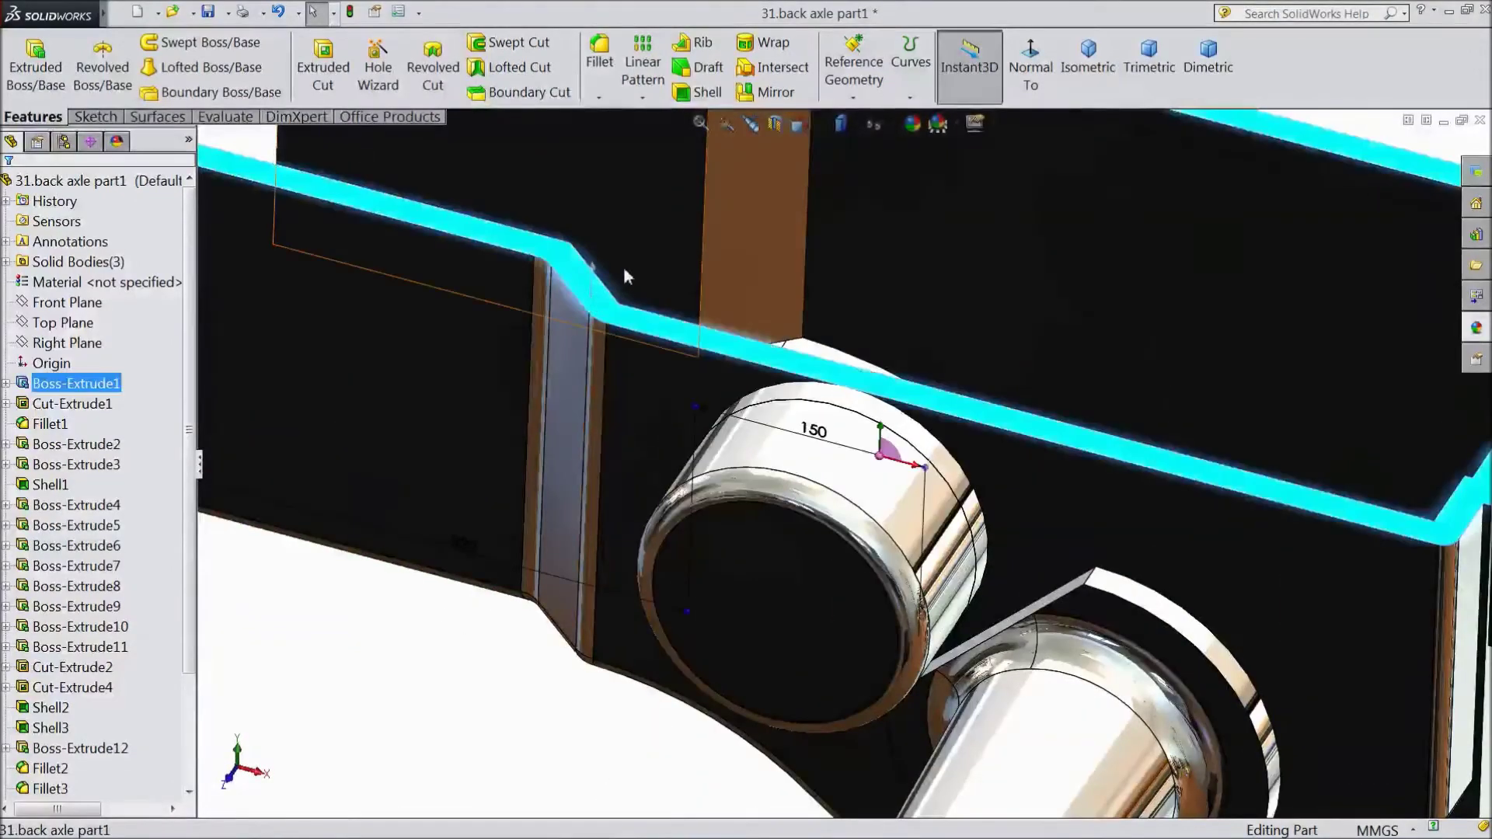
left_click(653, 255)
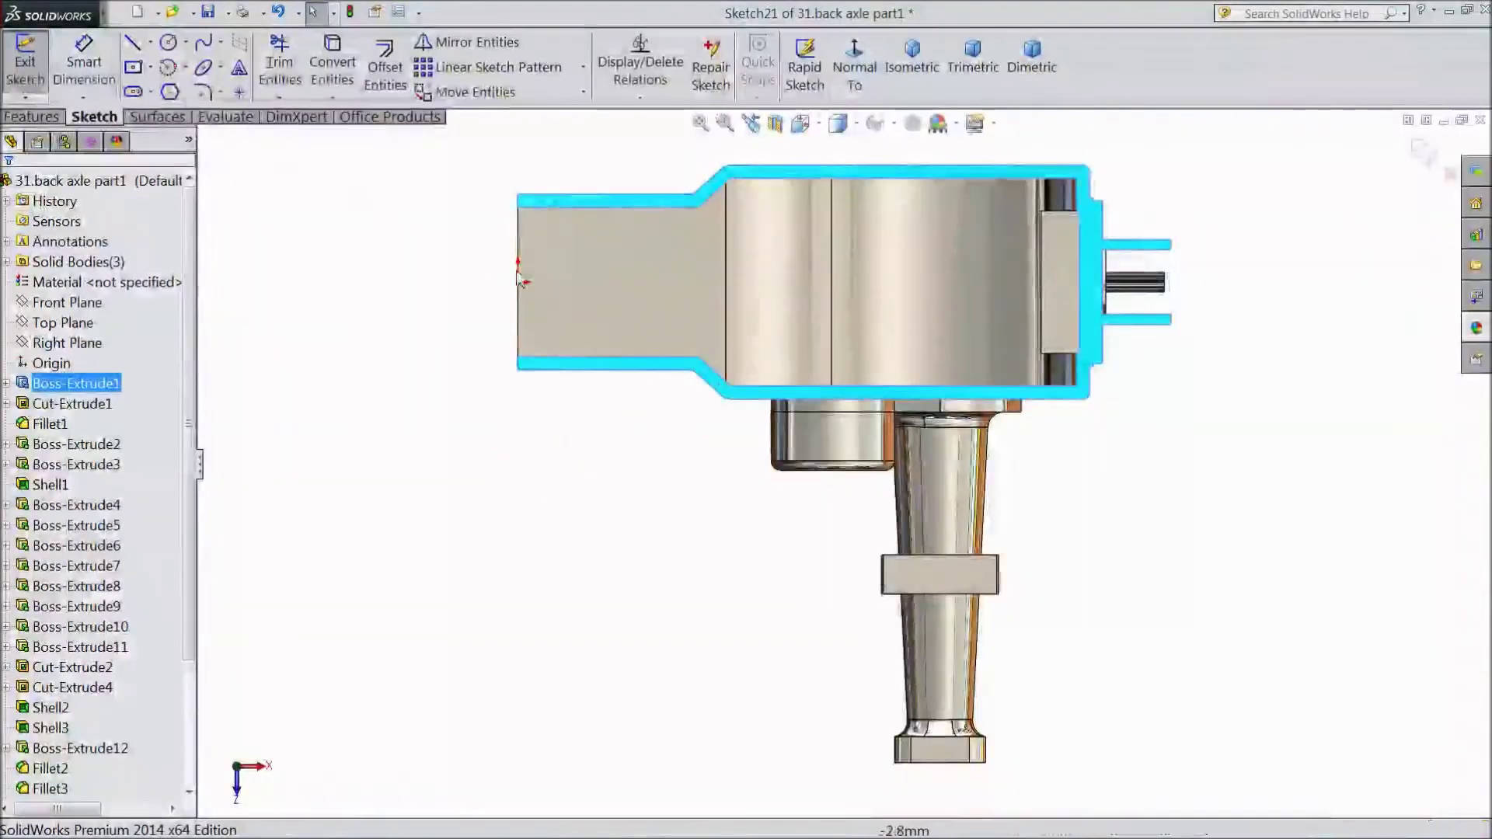
scroll(676, 360, "down", 8)
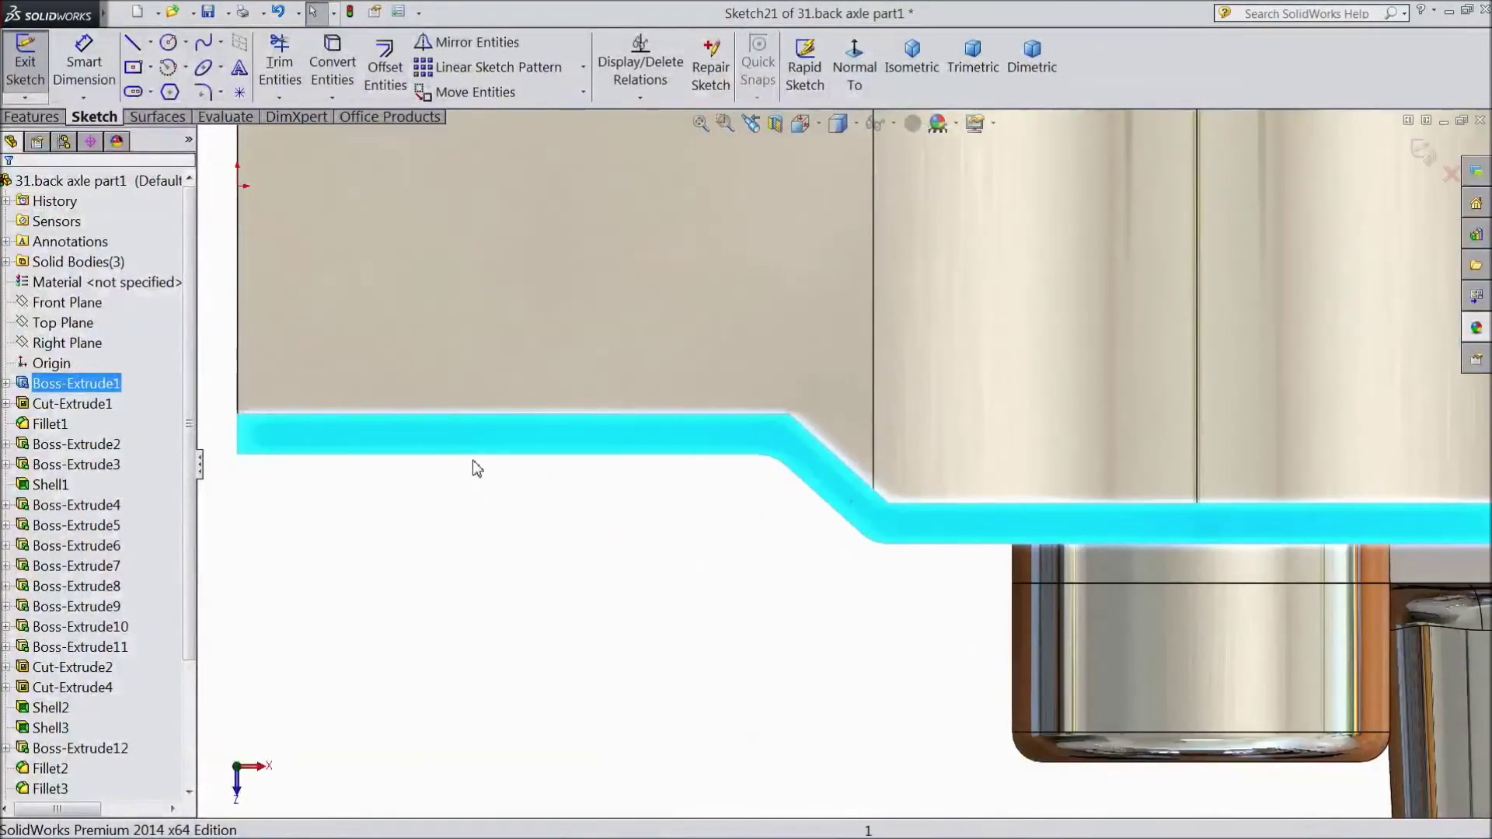
key("Escape")
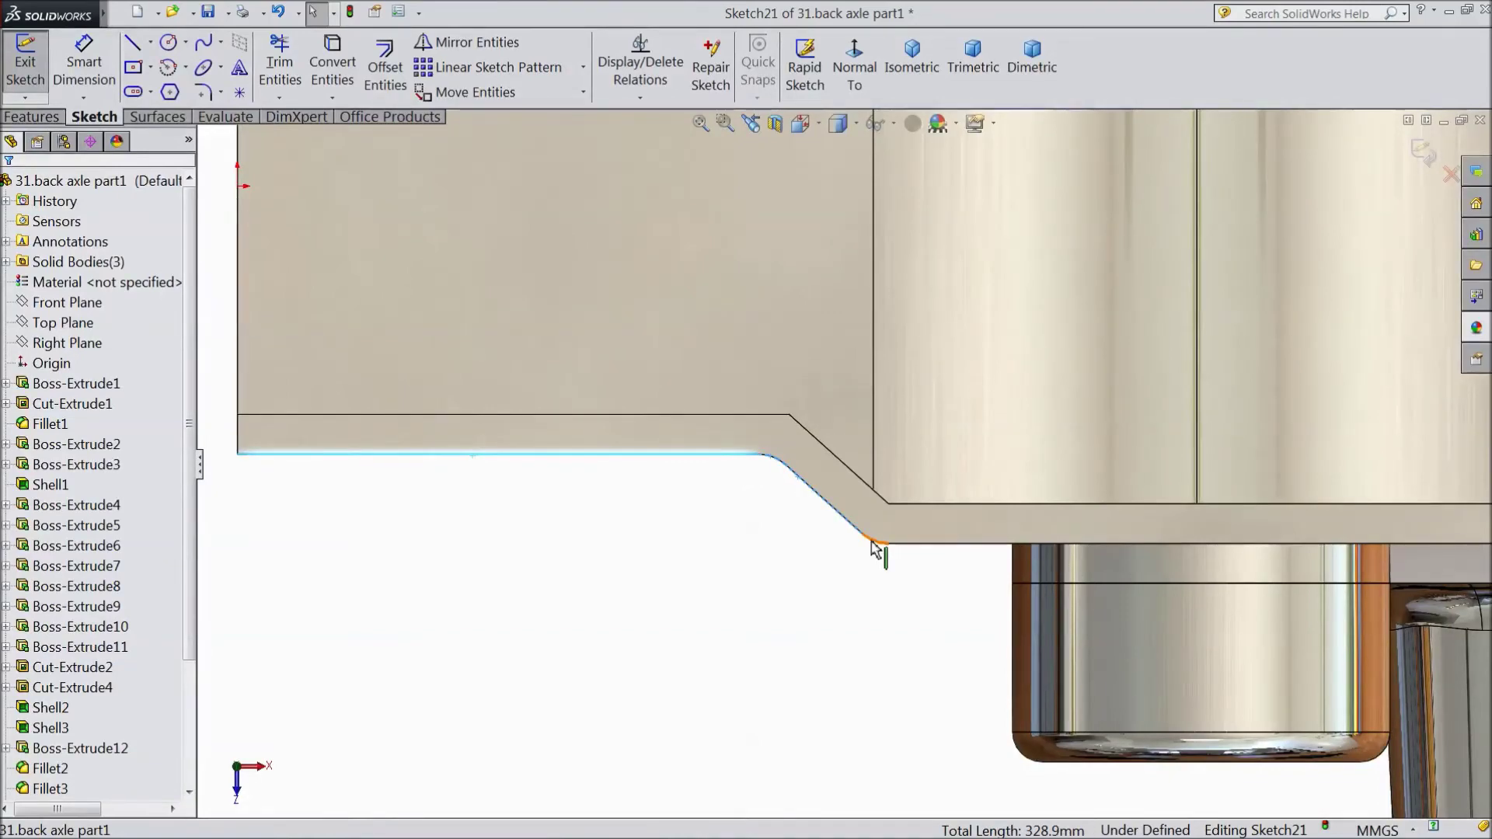
left_click(426, 156)
left_click(334, 77)
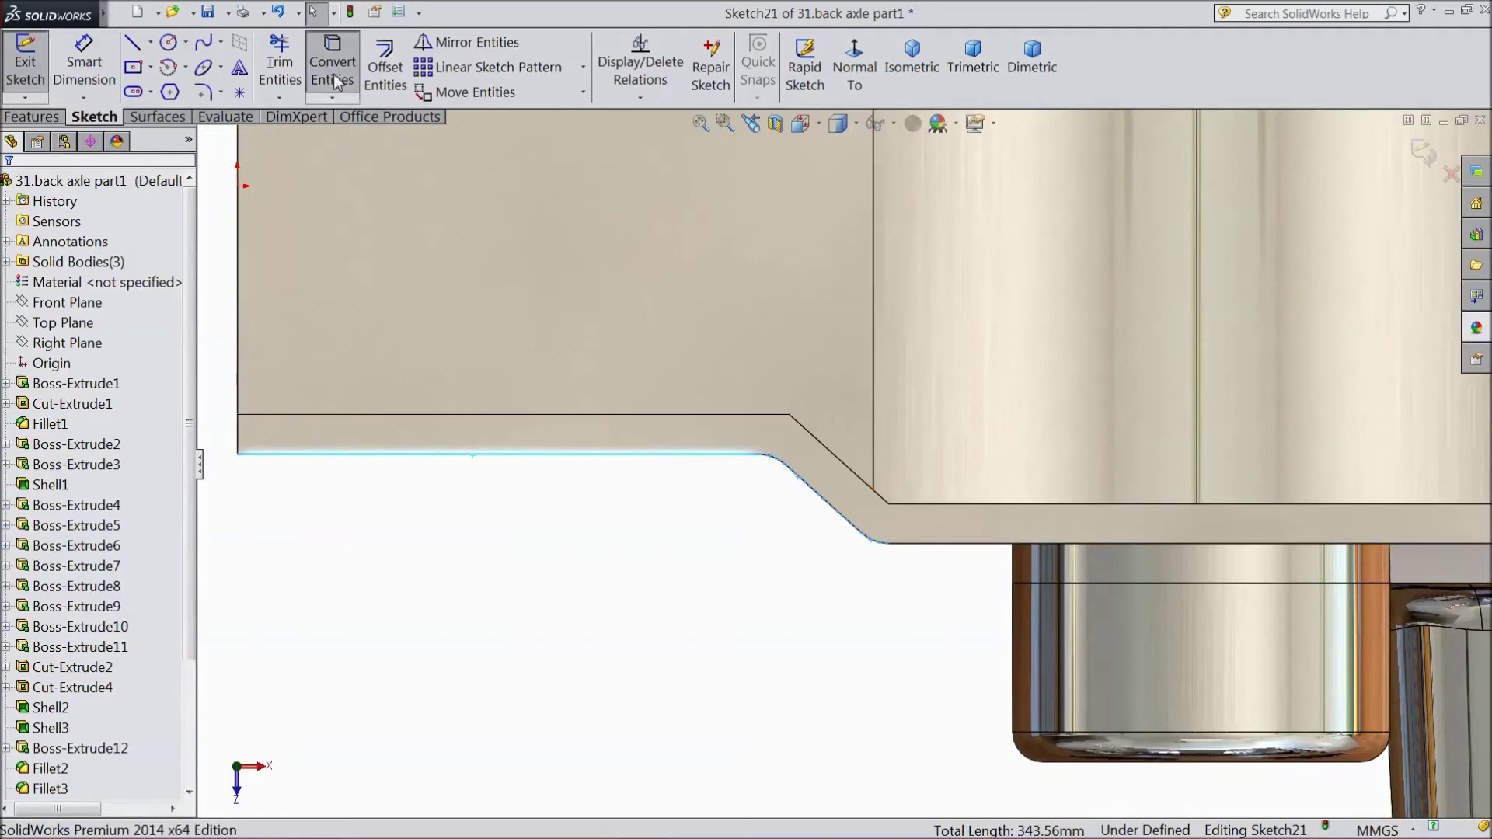
Close the converted edges with straight lines into an outline about 165 mm deep, extending about 91 mm beyond the housing's open end.
left_click(133, 42)
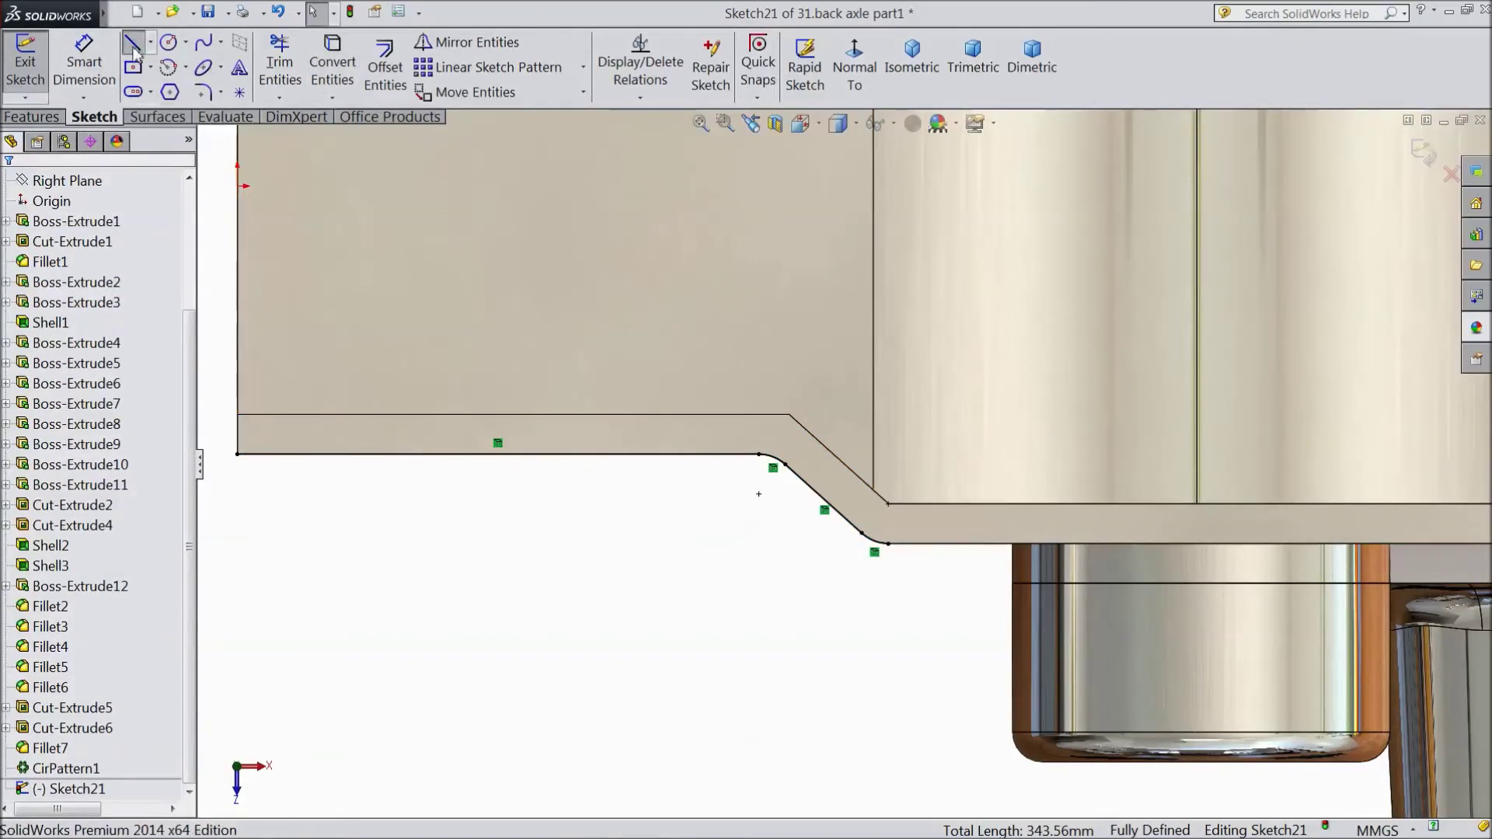
left_click(888, 543)
left_click(937, 544)
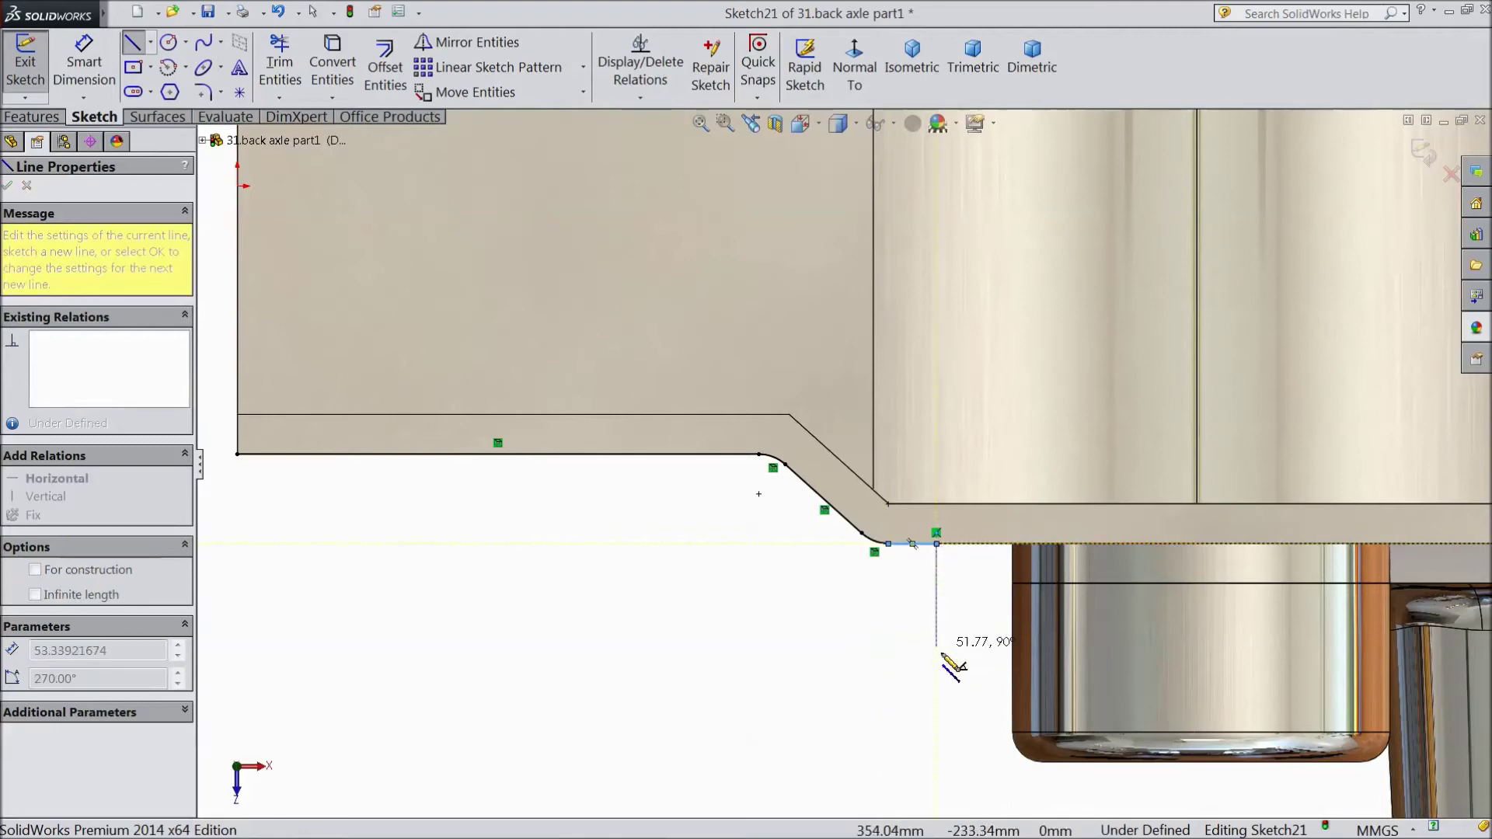
left_click(937, 783)
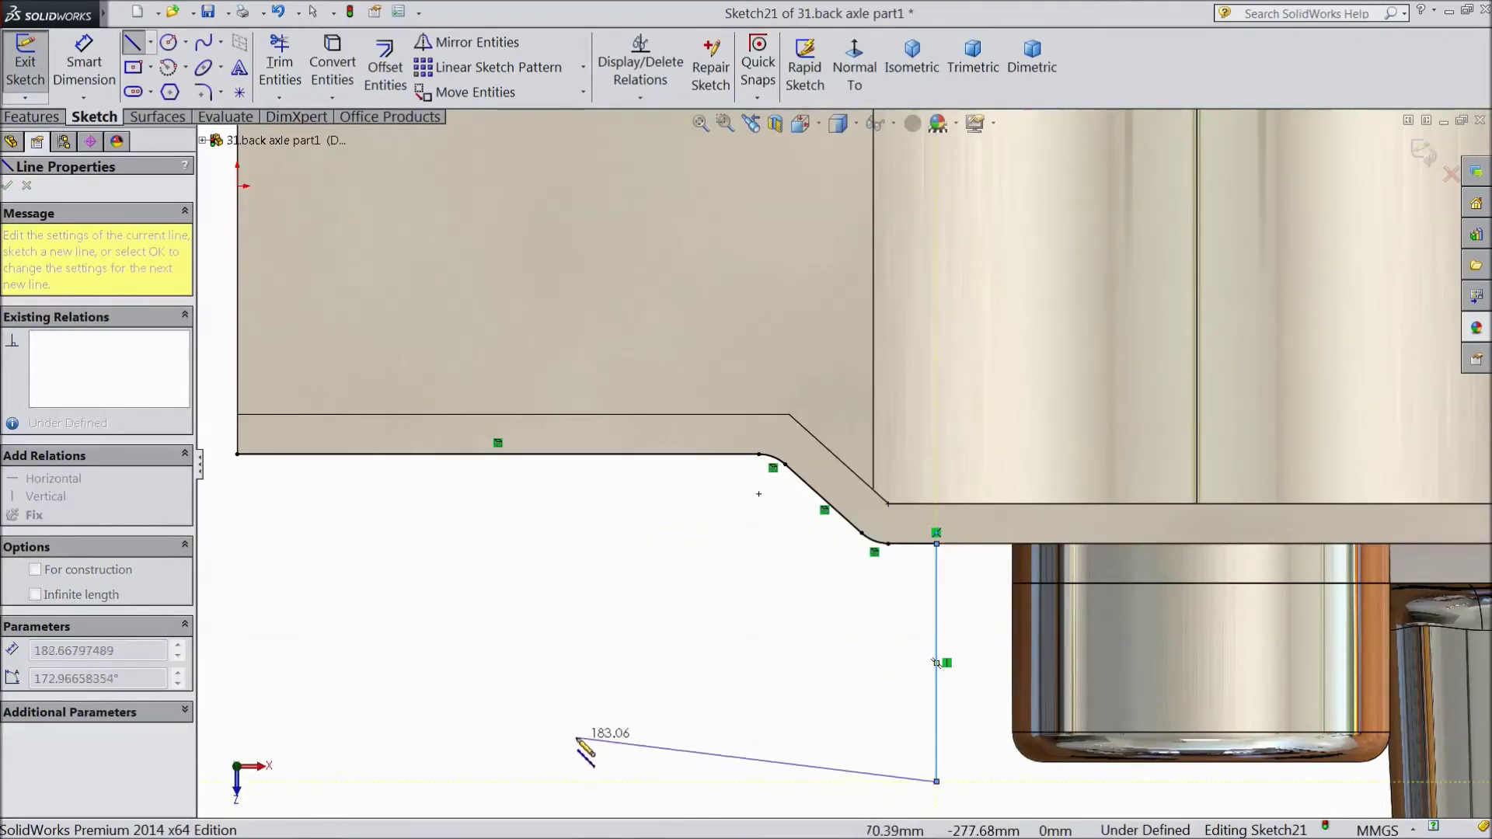
key("z")
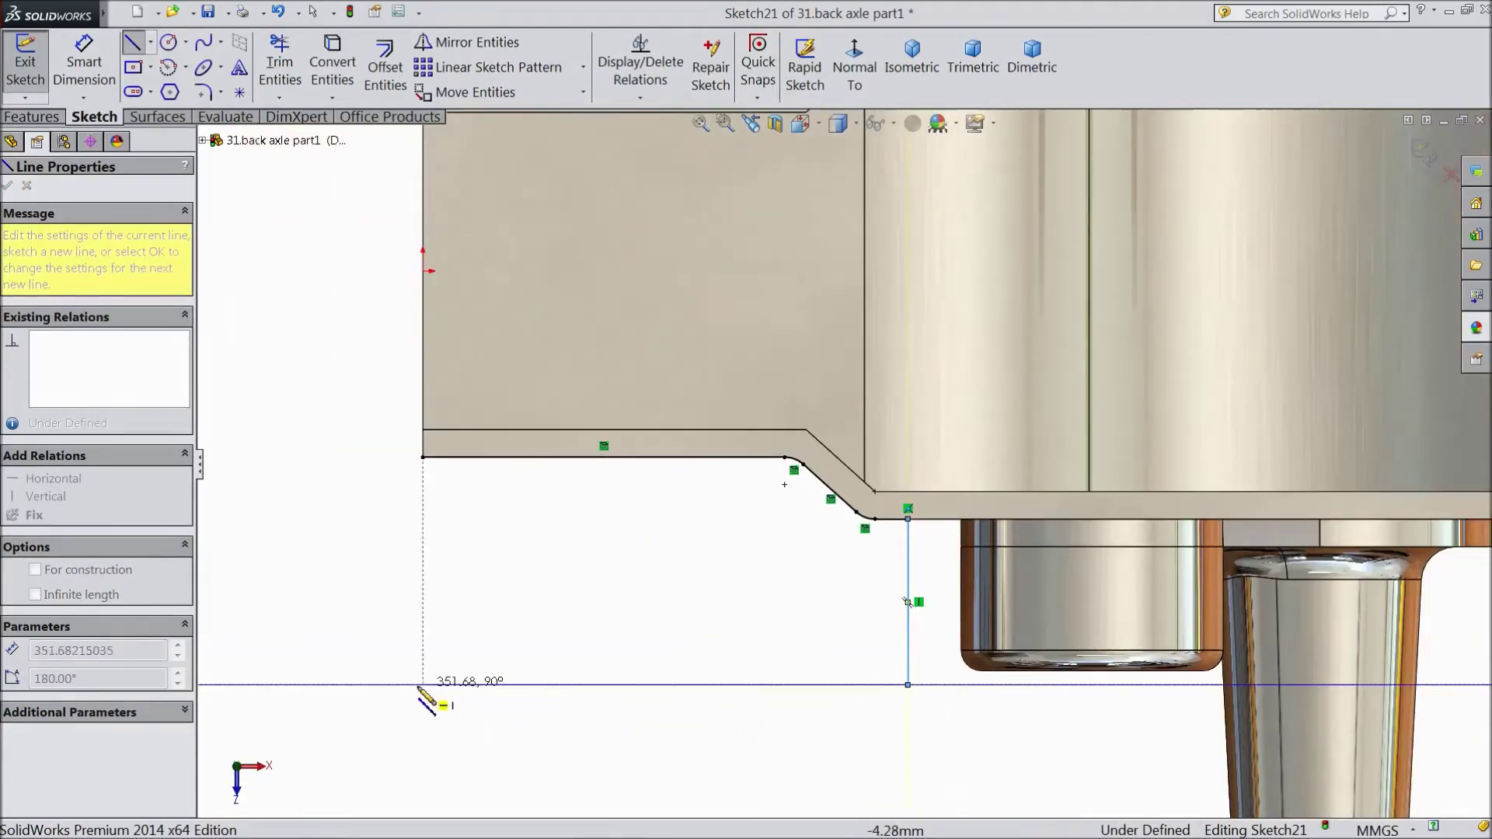
left_click(297, 685)
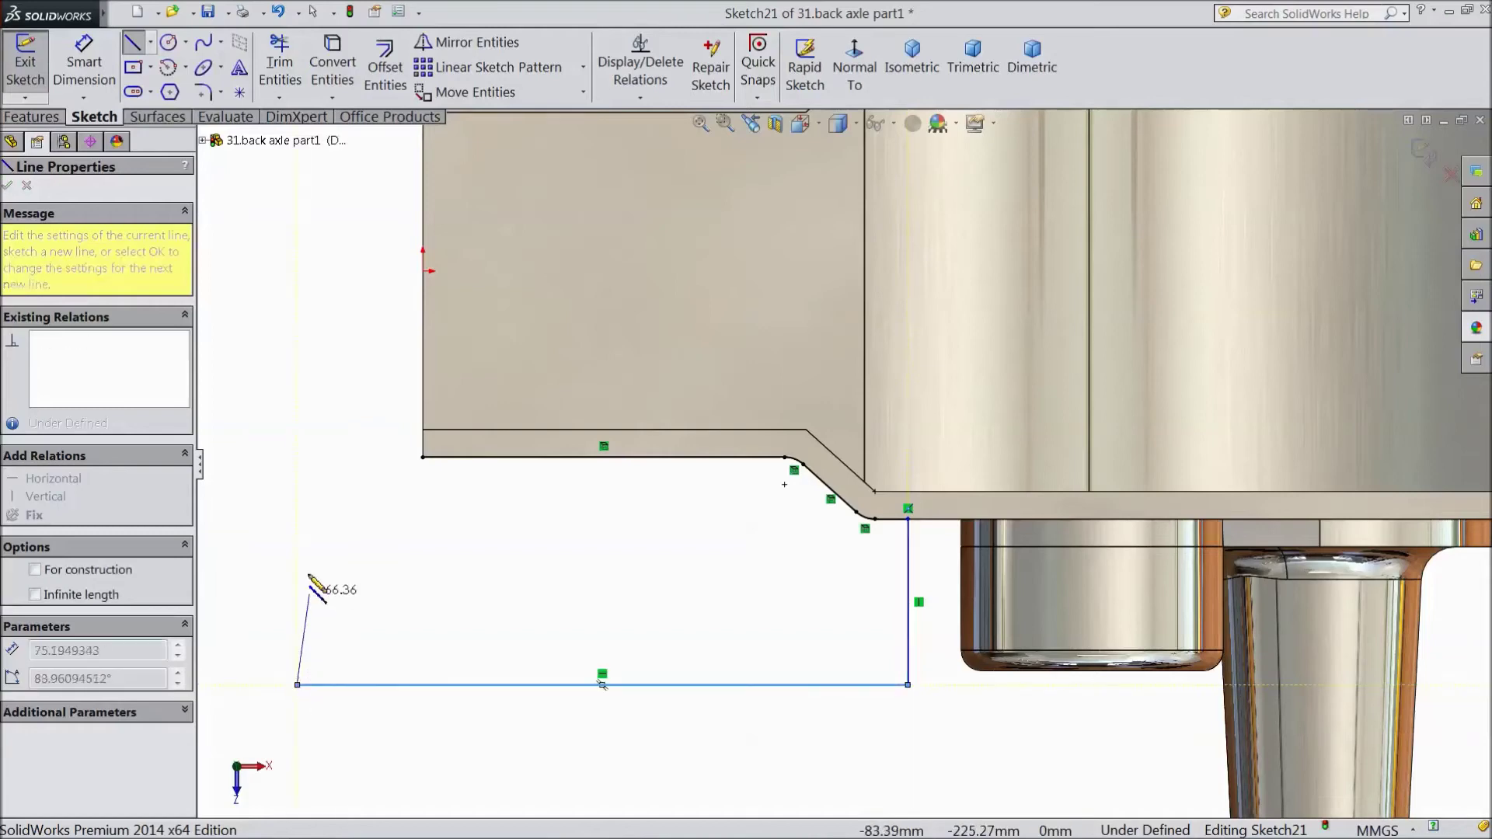
left_click(300, 457)
left_click(423, 457)
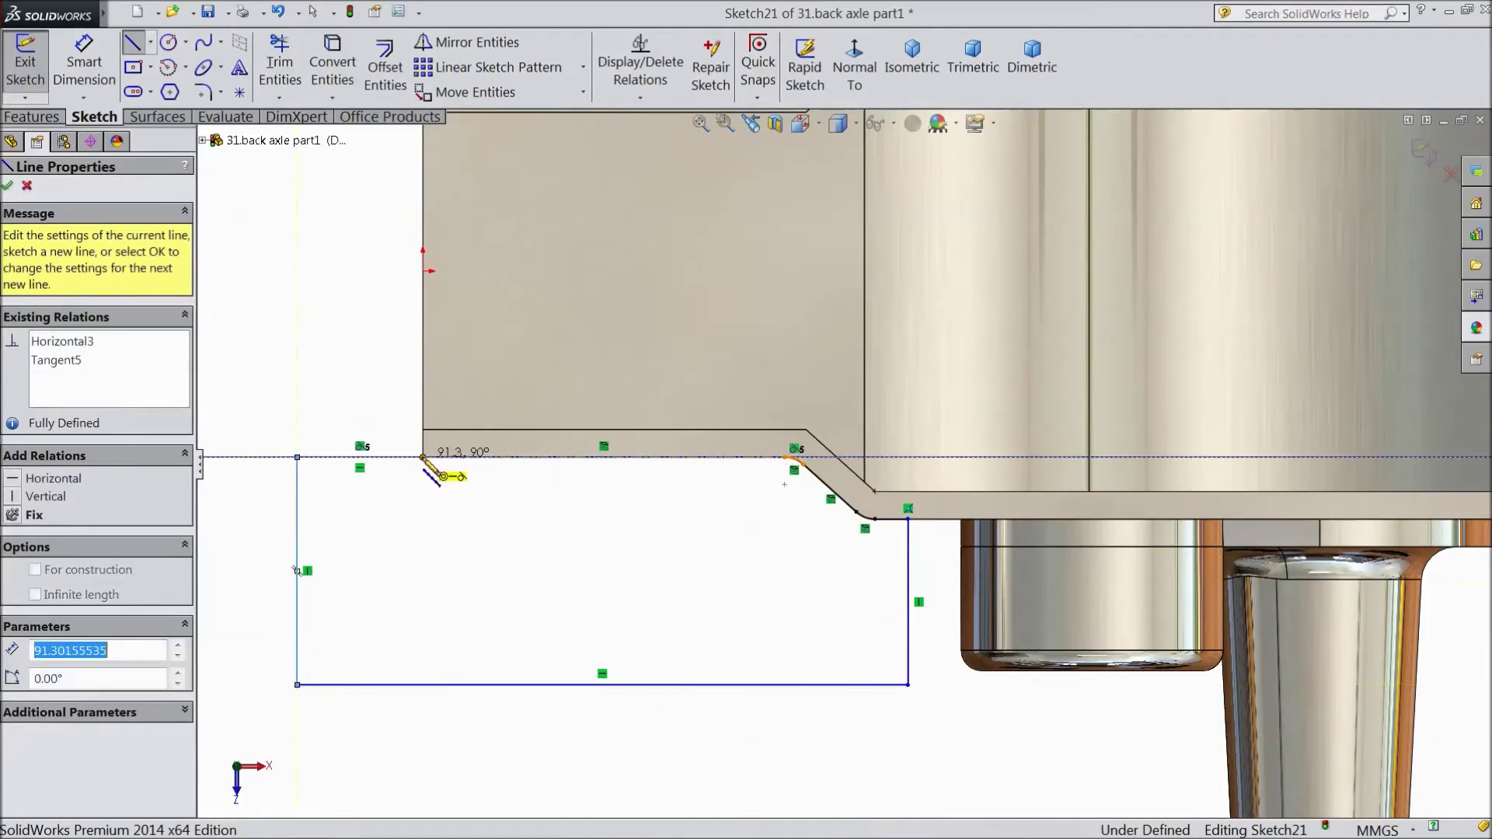
key("Escape")
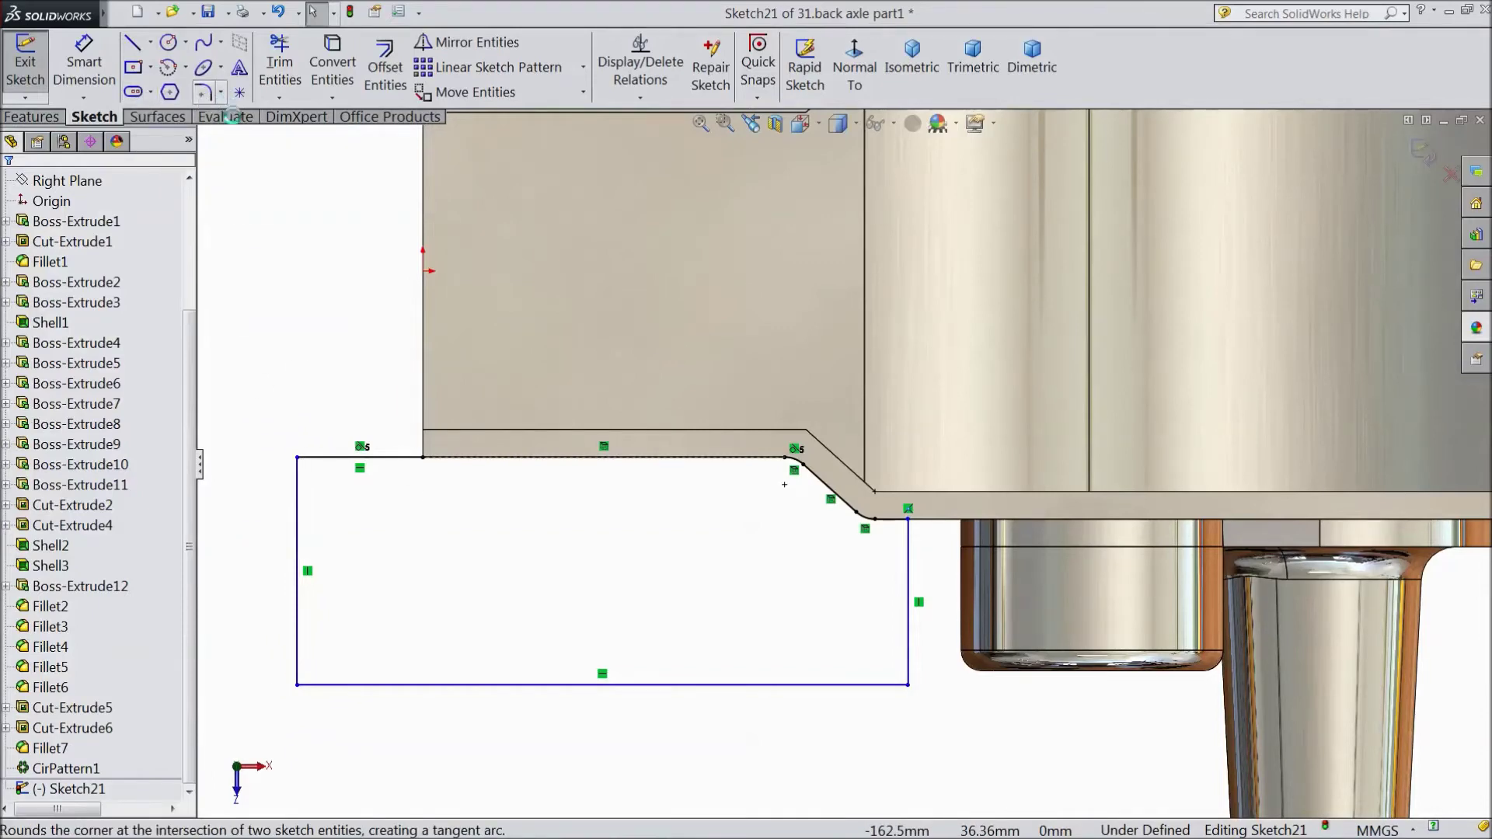
Chamfer the outline's outer corner beyond the housing's open end with an equal distance of 50 mm.
left_click(223, 95)
left_click(239, 139)
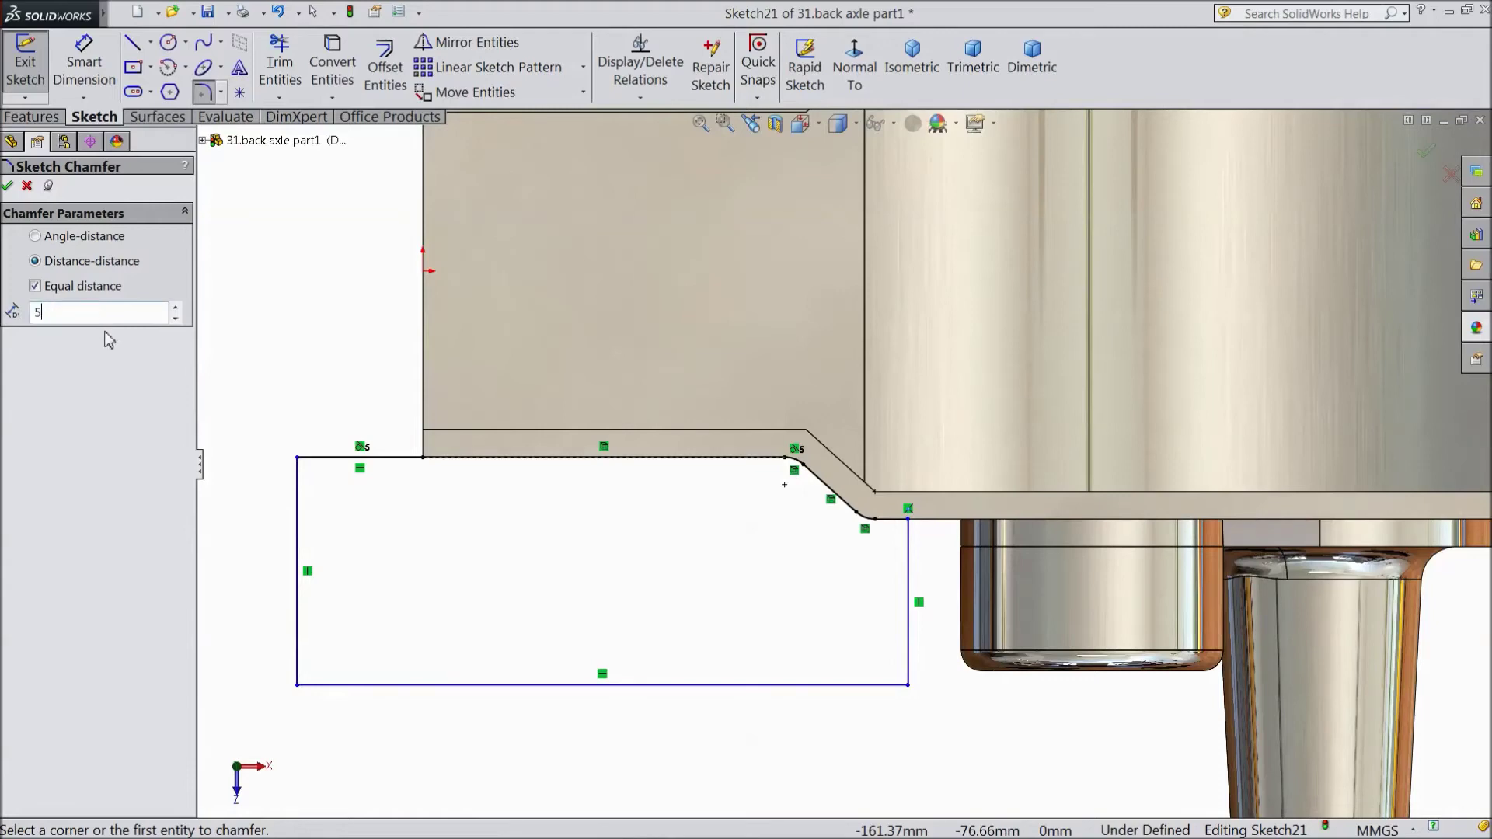
left_click(299, 686)
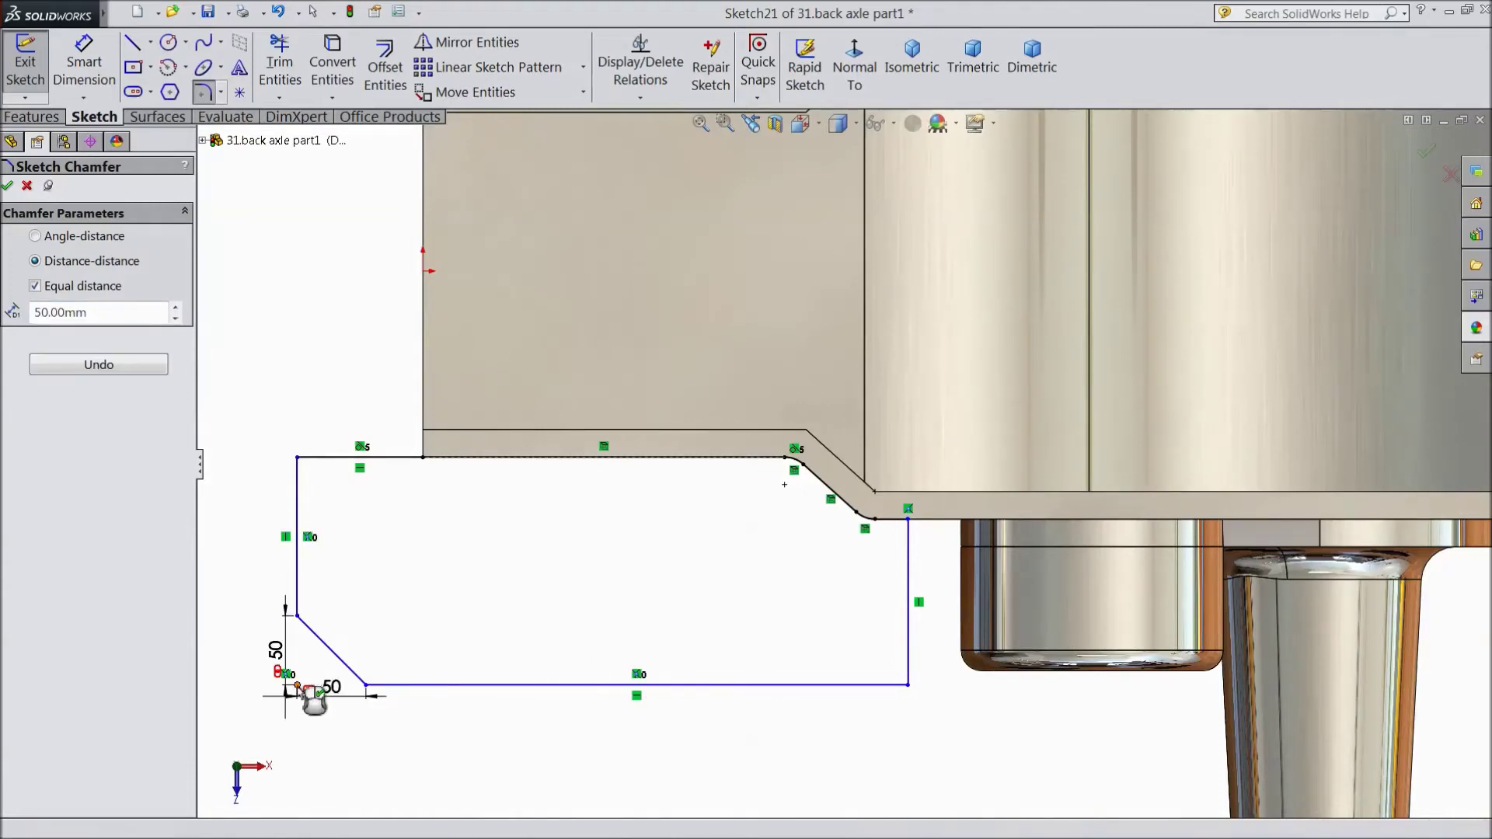
left_click(9, 187)
Dimension the outline's long outer side as 400 mm.
left_click(84, 63)
left_click(591, 687)
left_click(608, 735)
type("400")
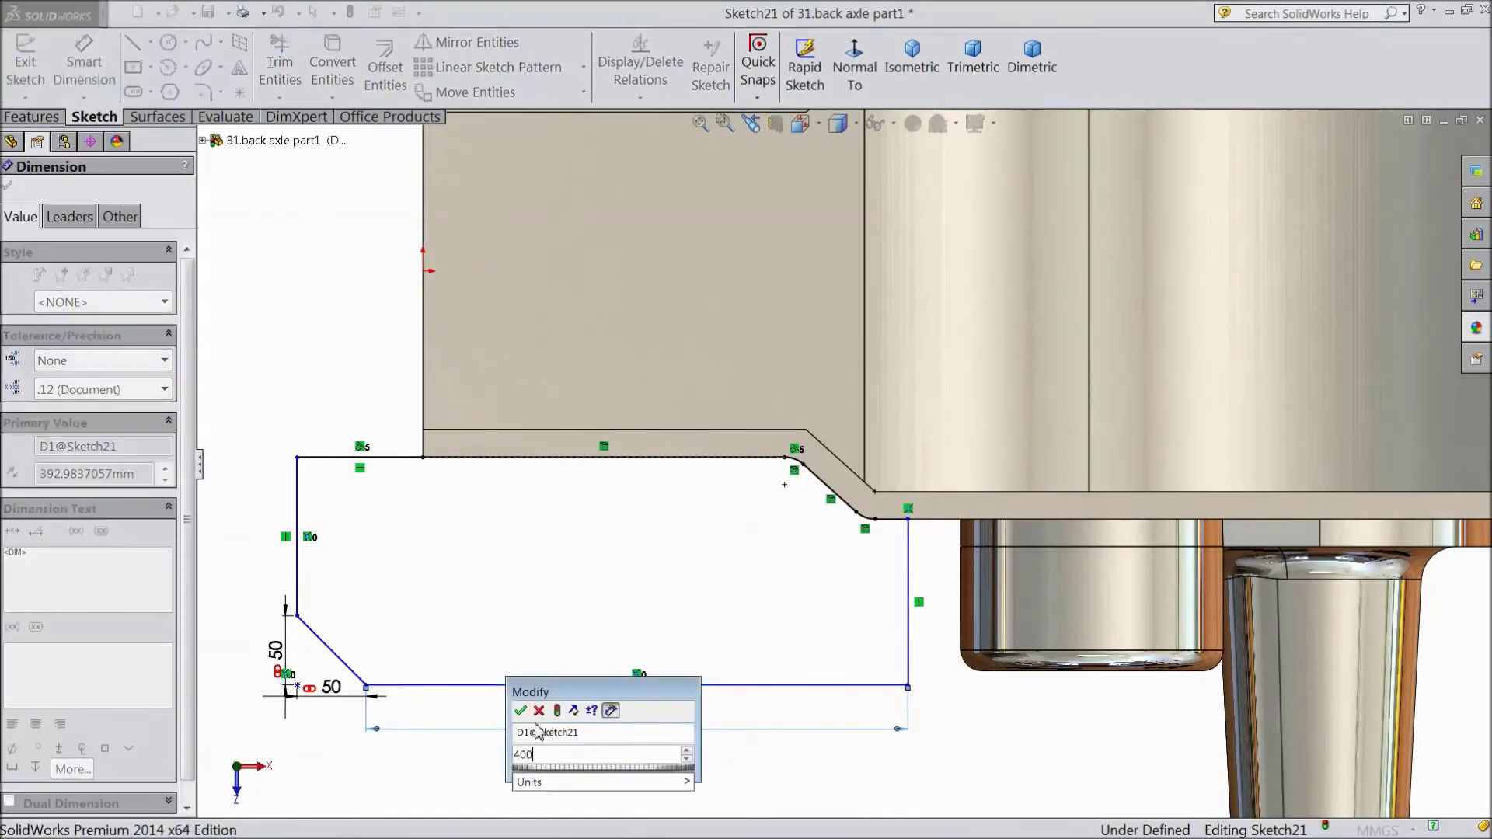
key("Return")
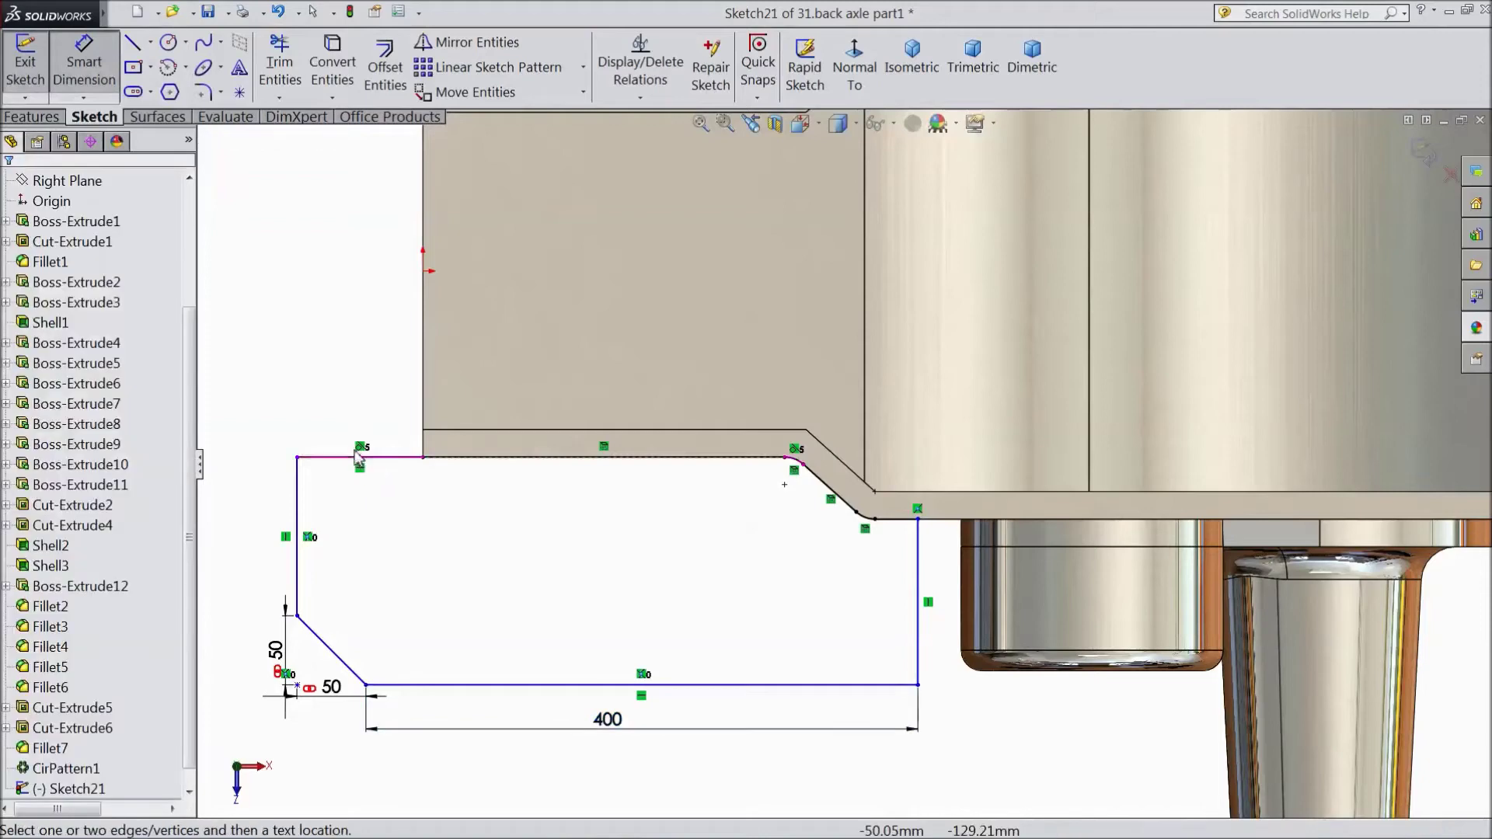
Dimension the short line extending past the housing's open end as 90 mm.
left_click(357, 457)
left_click(365, 419)
type("90")
left_click(272, 384)
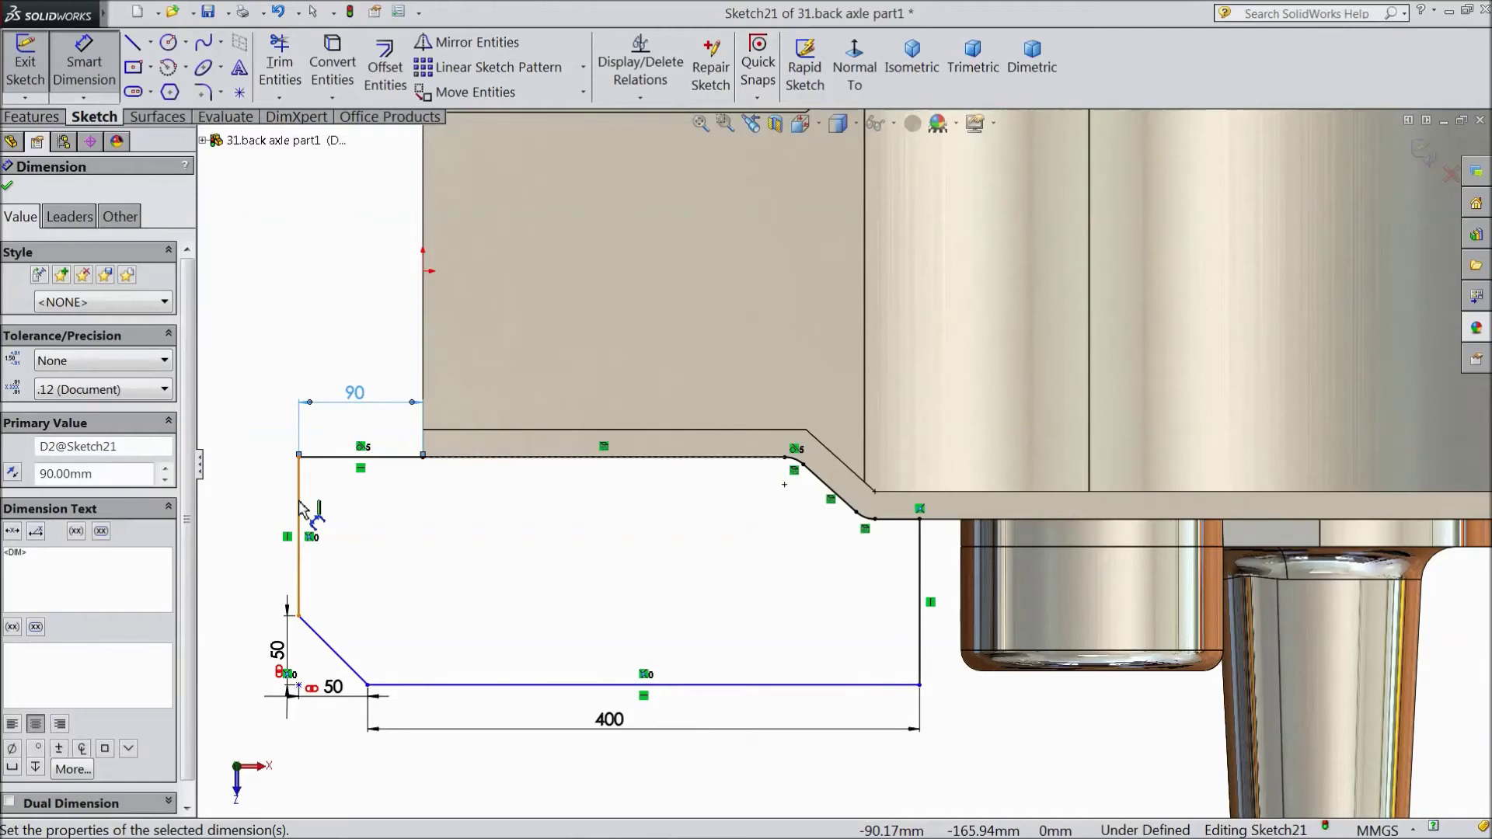
Dimension the outline's depth between the wall-side line and the long outer side as 250 mm.
left_click(499, 458)
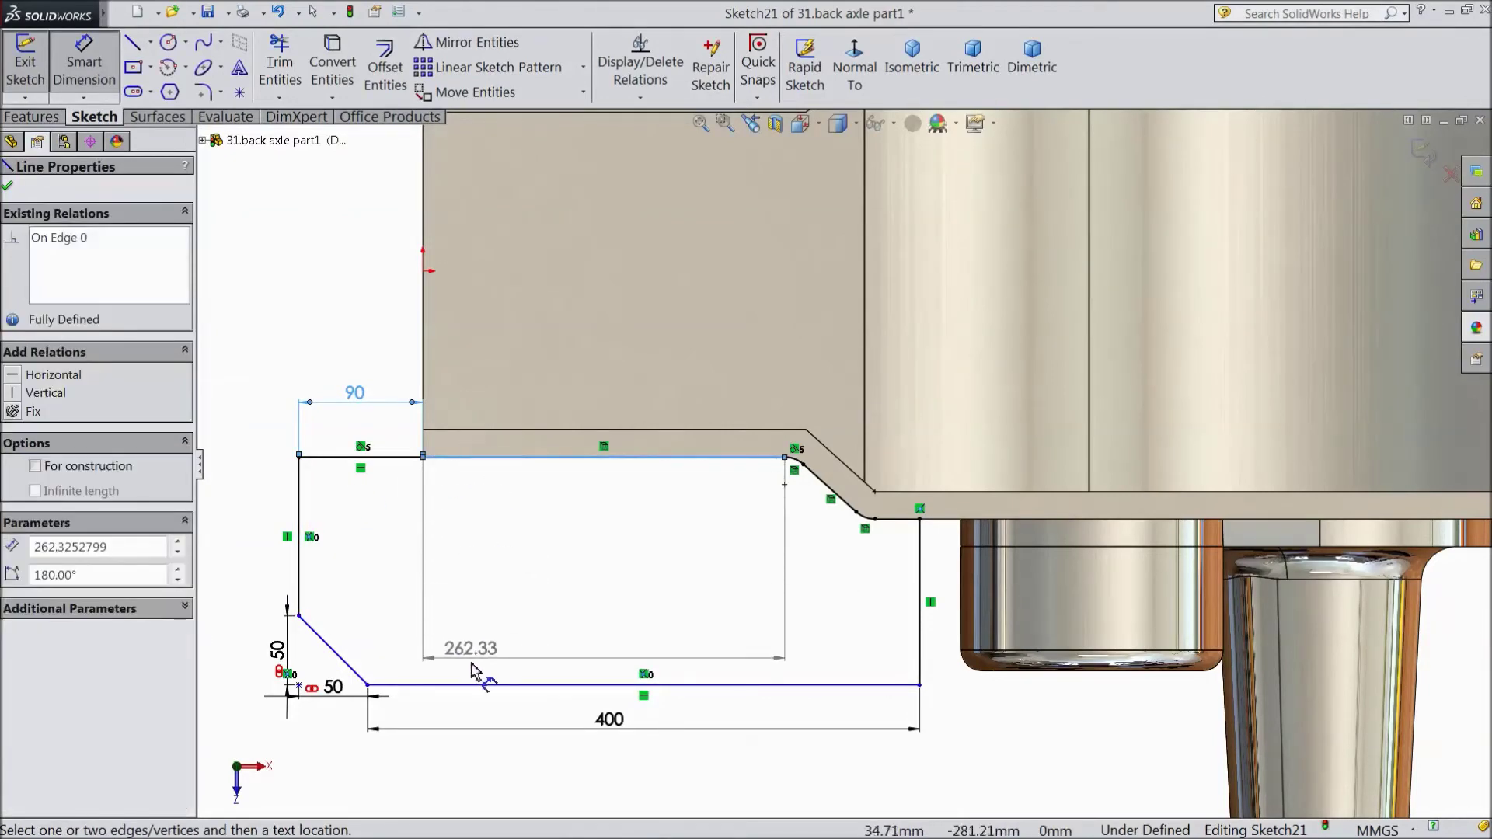
left_click(475, 686)
left_click(268, 567)
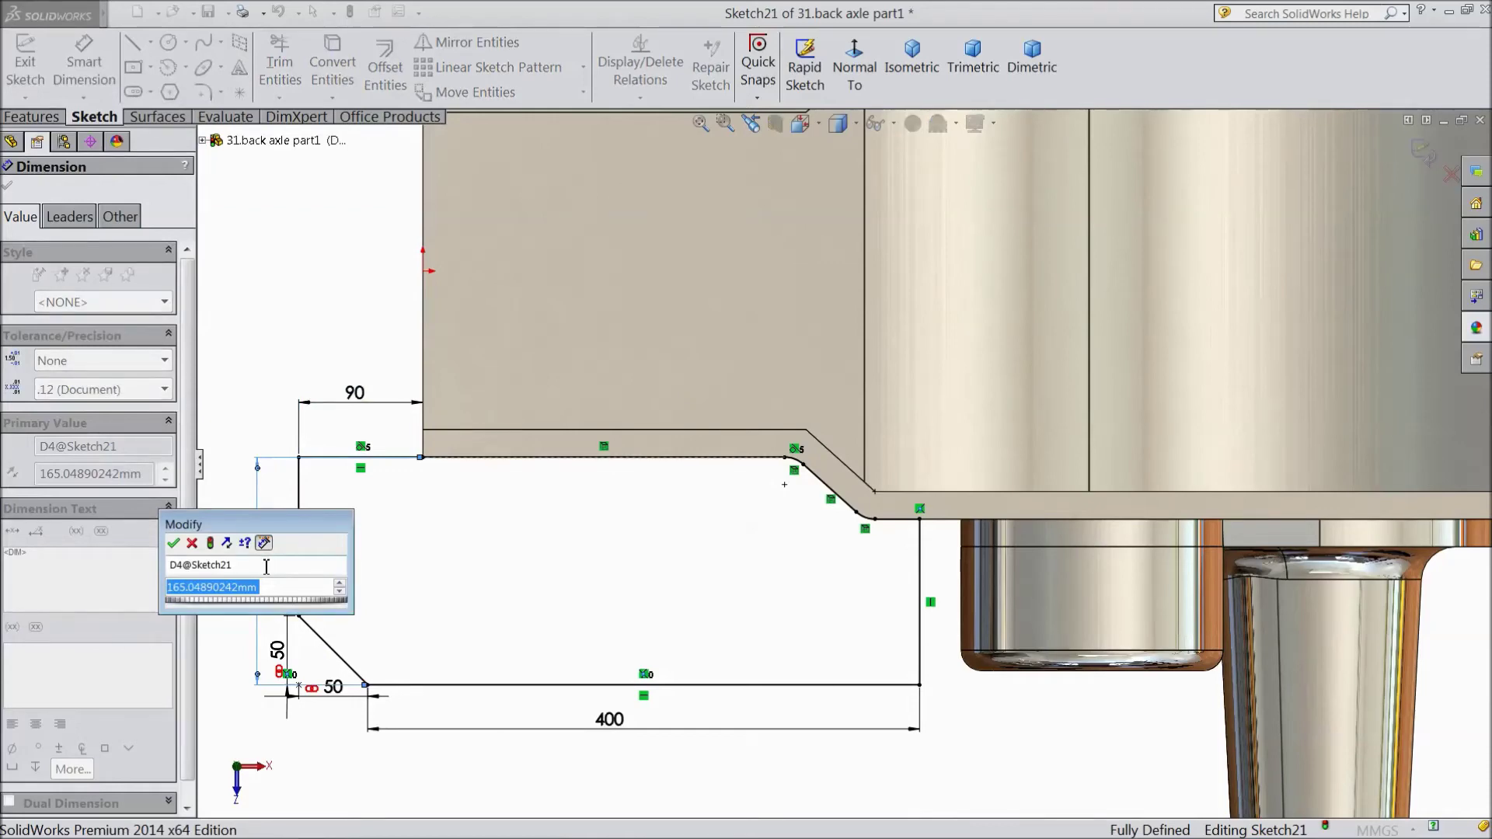
type("250")
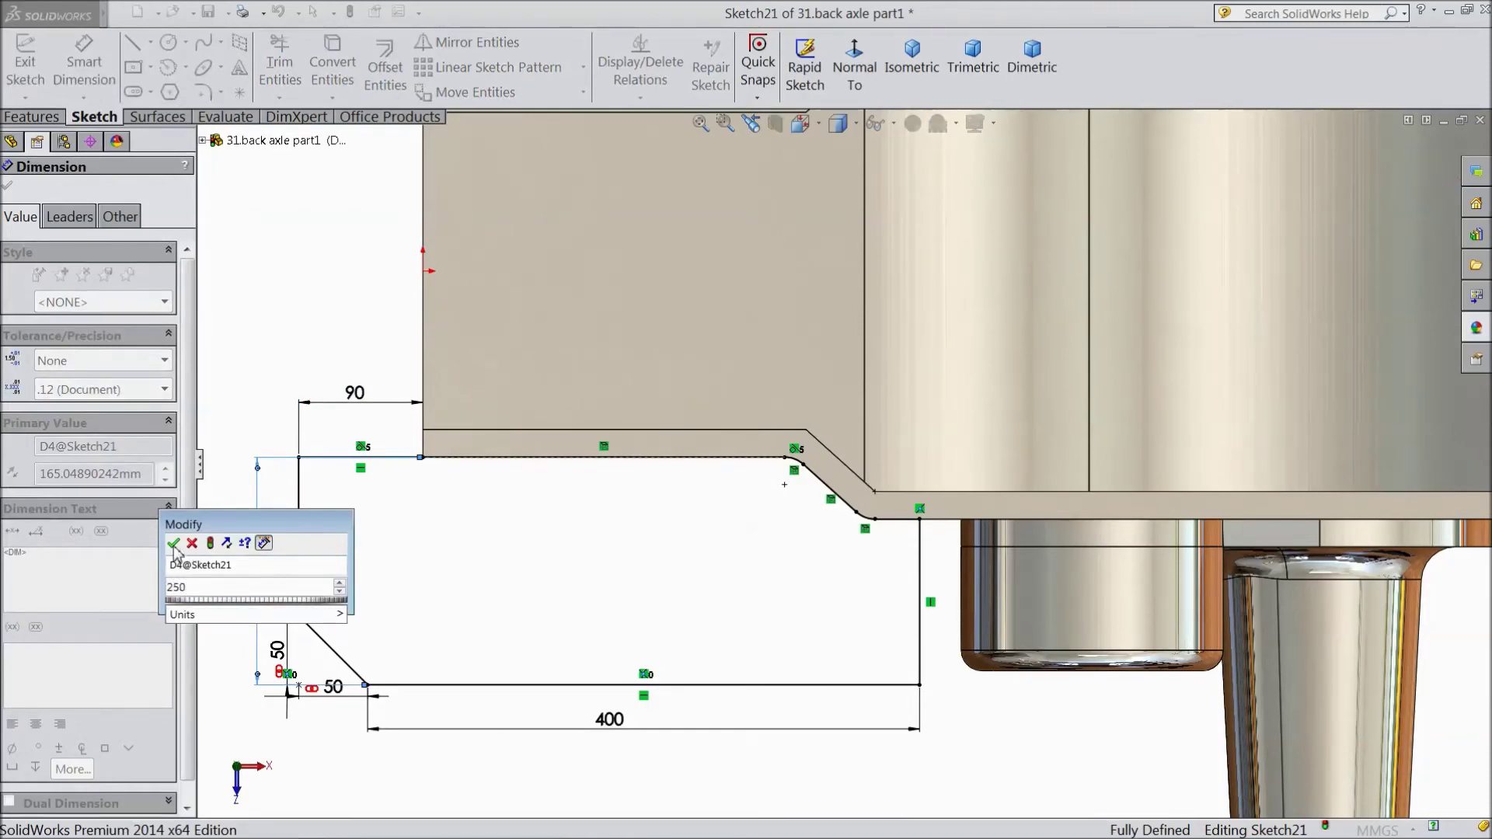
left_click(174, 544)
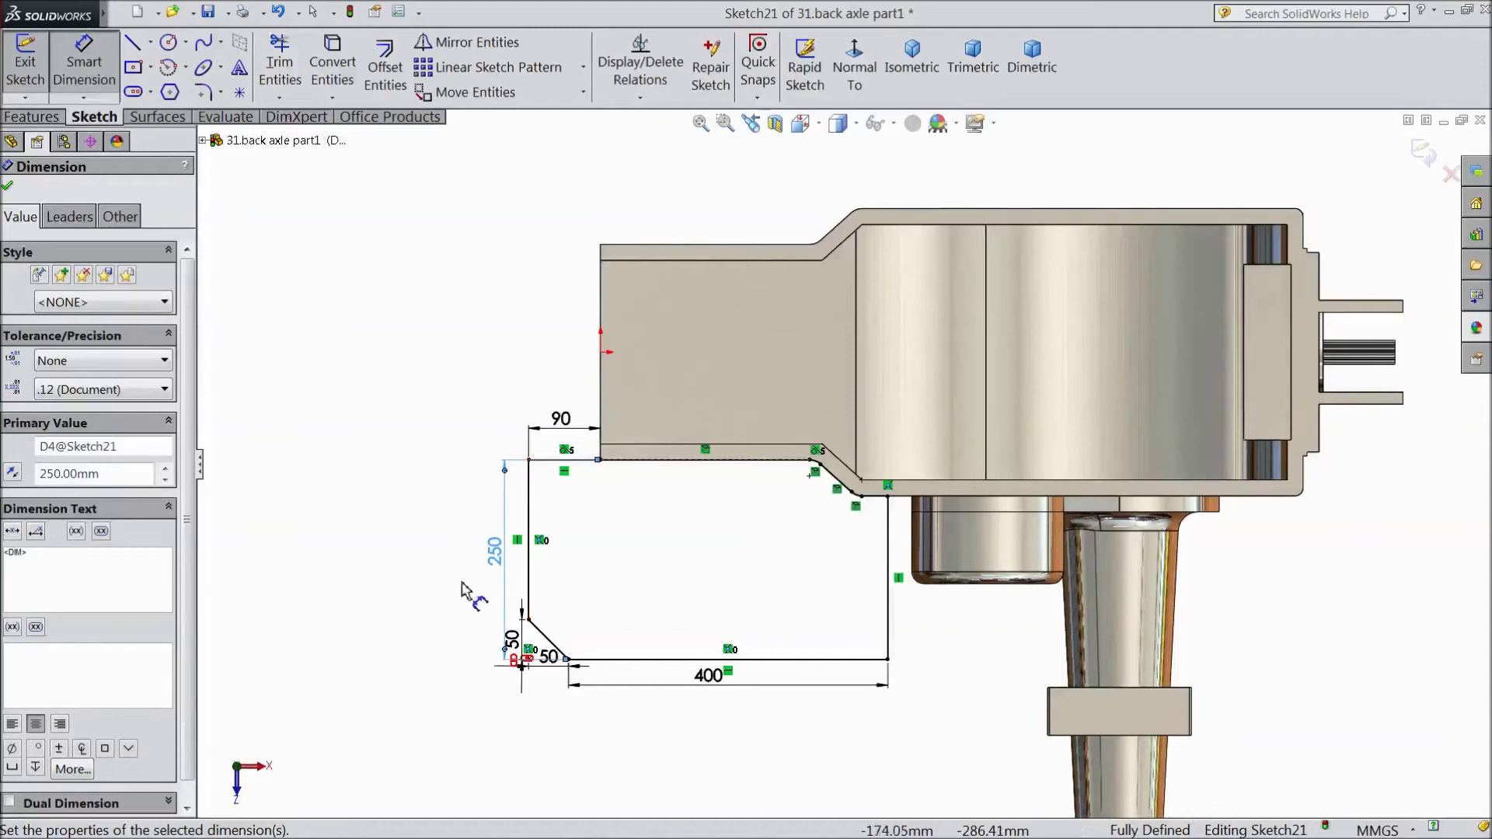
mouse_move(423, 633)
middle_mouse_down()
mouse_move(416, 583)
mouse_move(396, 576)
mouse_move(394, 591)
middle_mouse_up()
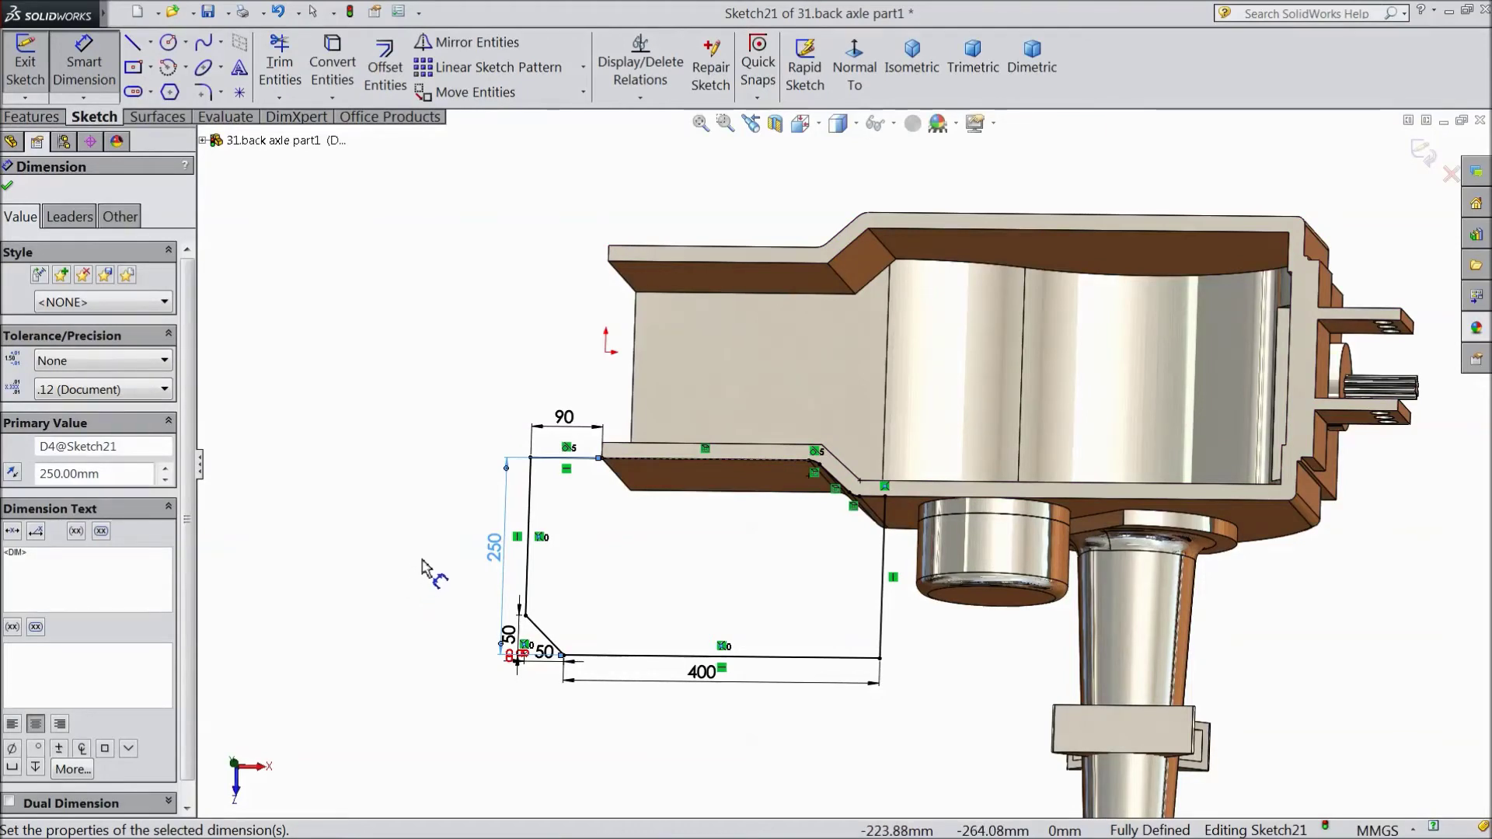
left_click(564, 429)
scroll(565, 429, "down", 2)
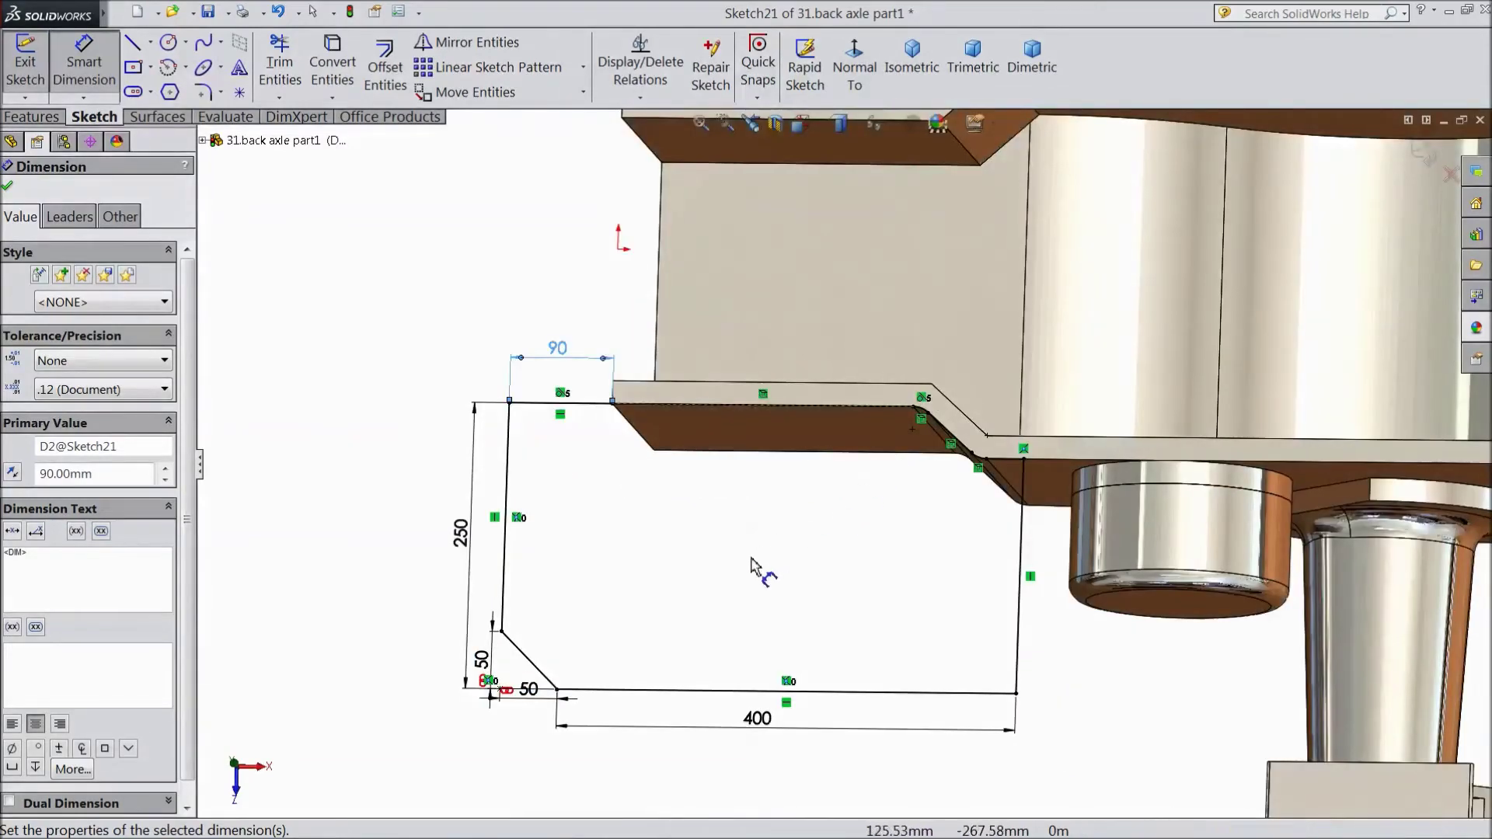
Set the length of the short line extending past the housing's open end to 70 mm.
double_click(561, 362)
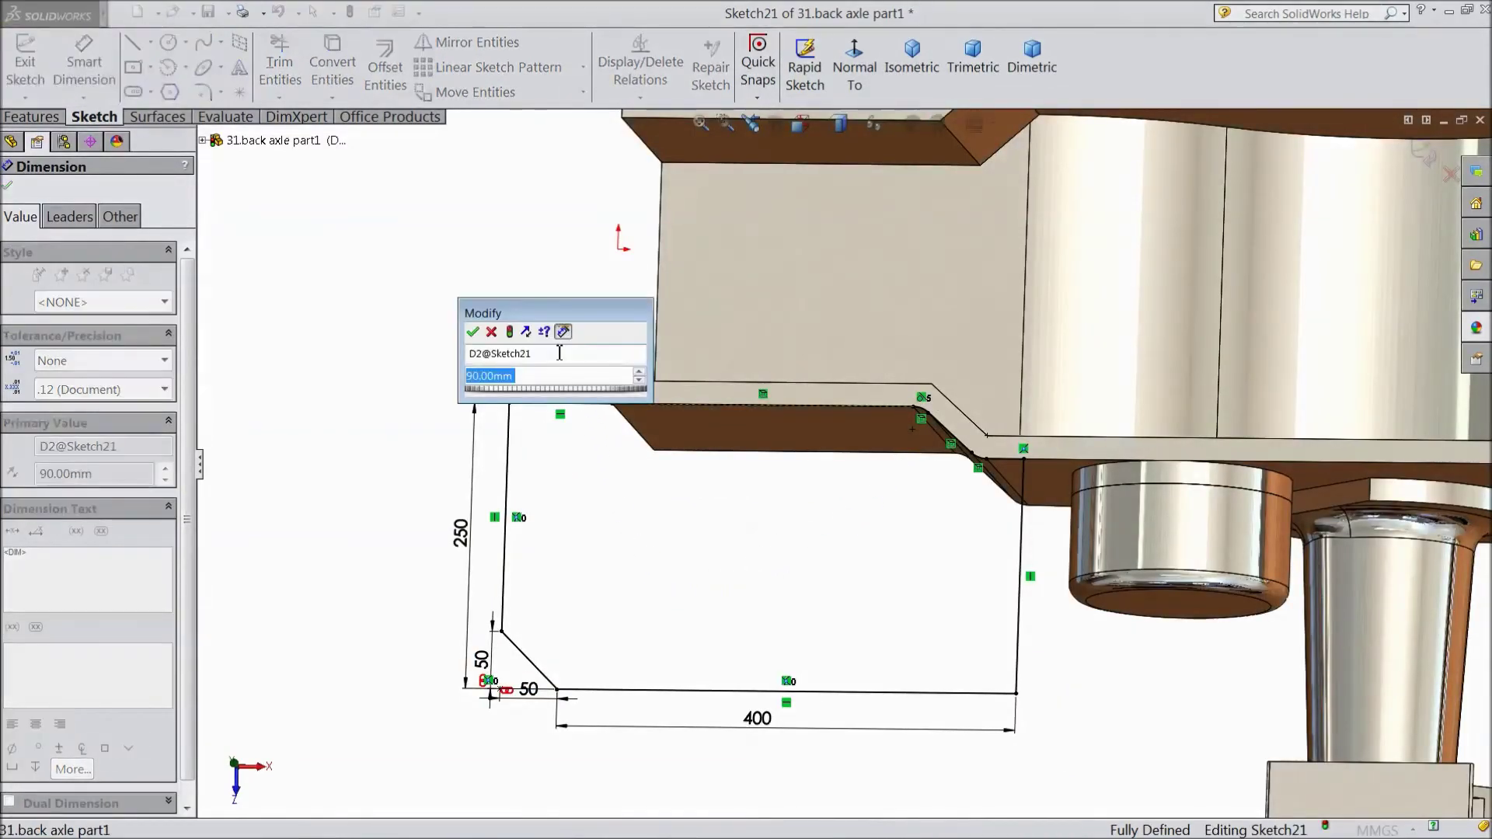
type("70")
left_click(474, 333)
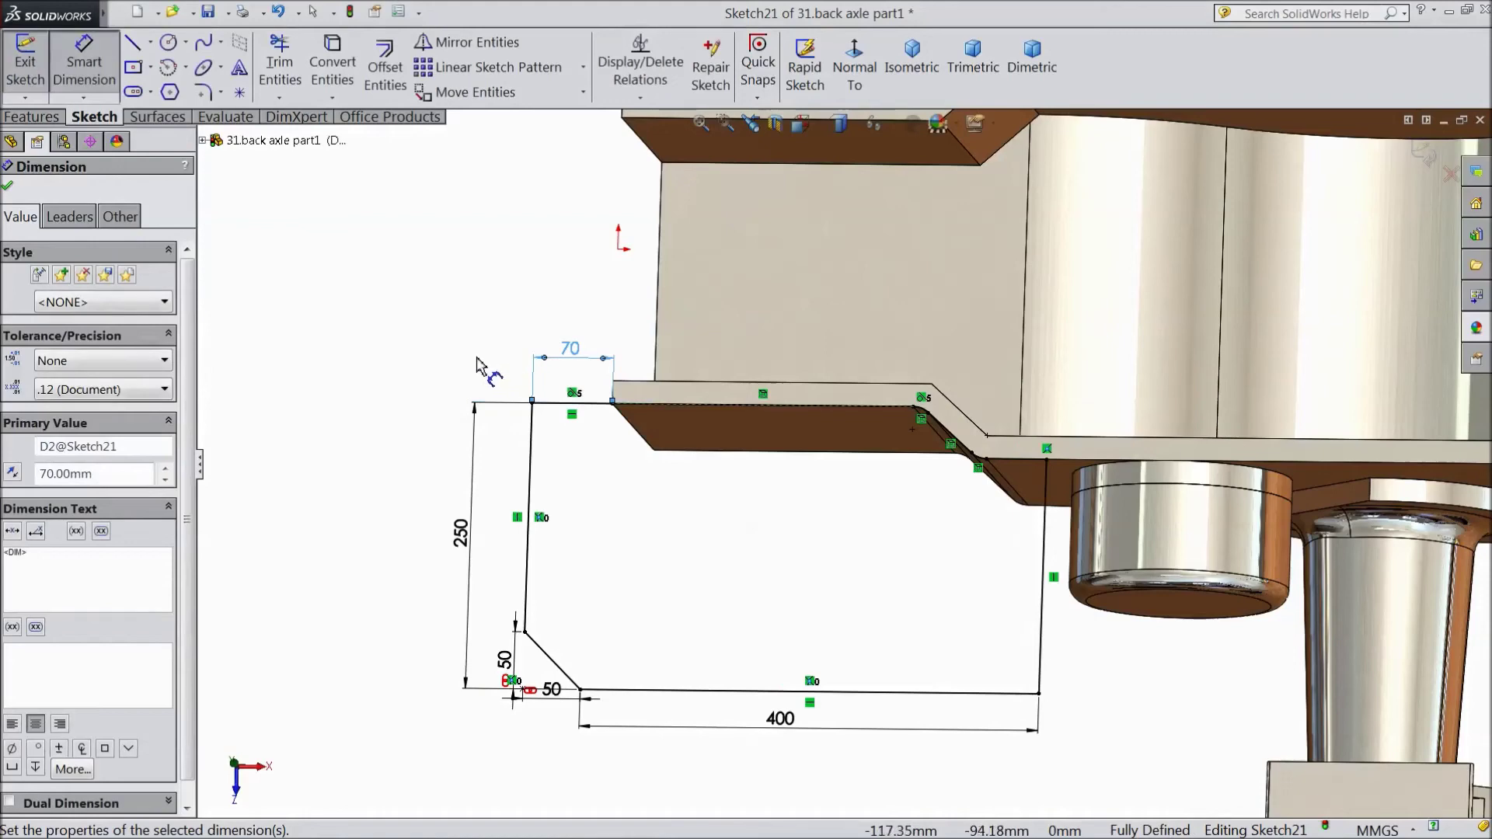
Set up a boss extrusion of the outline starting at a 150 mm offset, reversed toward the housing's underside.
left_click(31, 117)
left_click(35, 66)
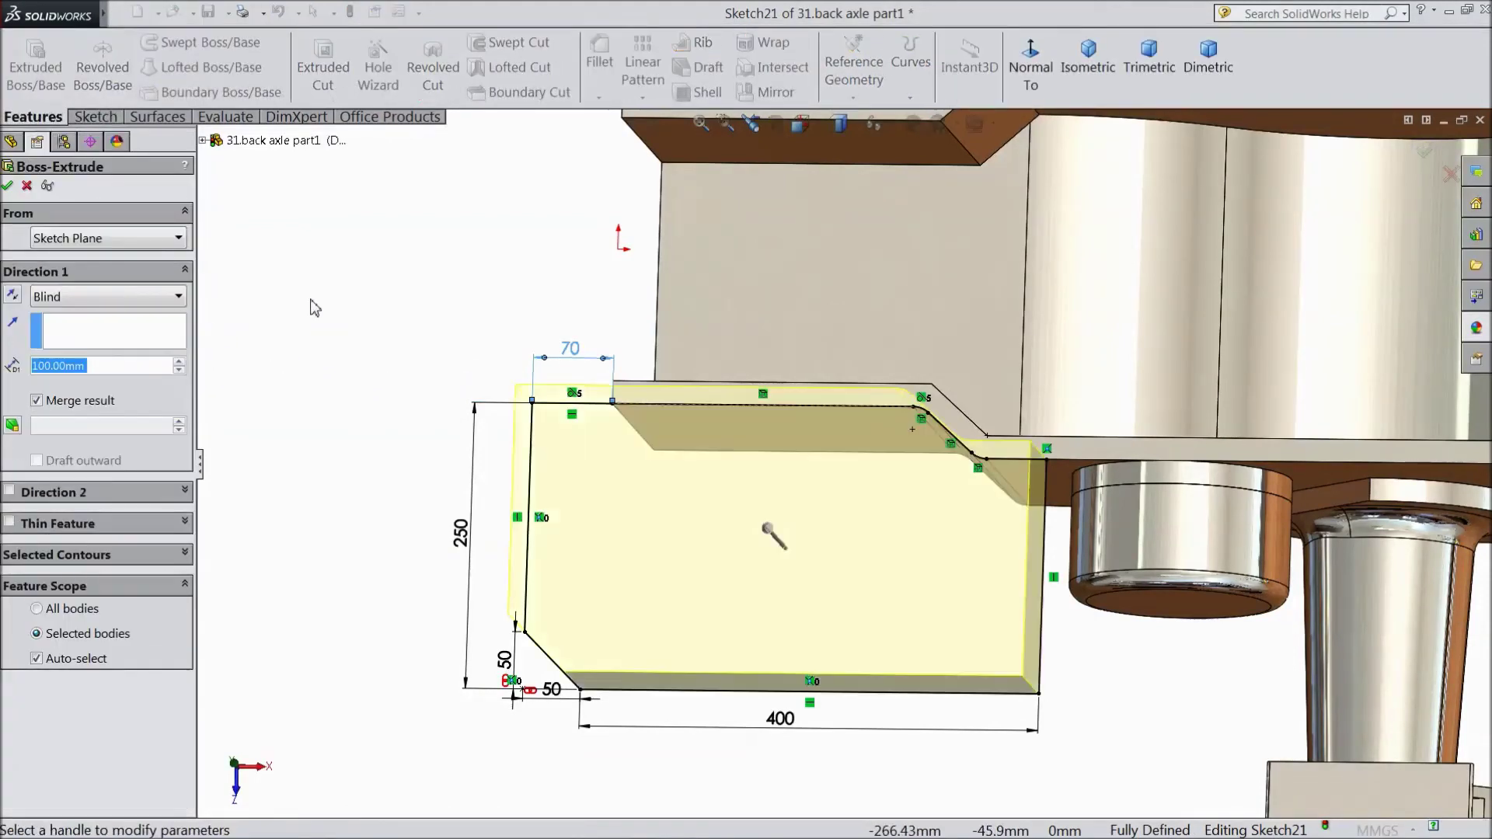
middle_click_drag(317, 342, 391, 337)
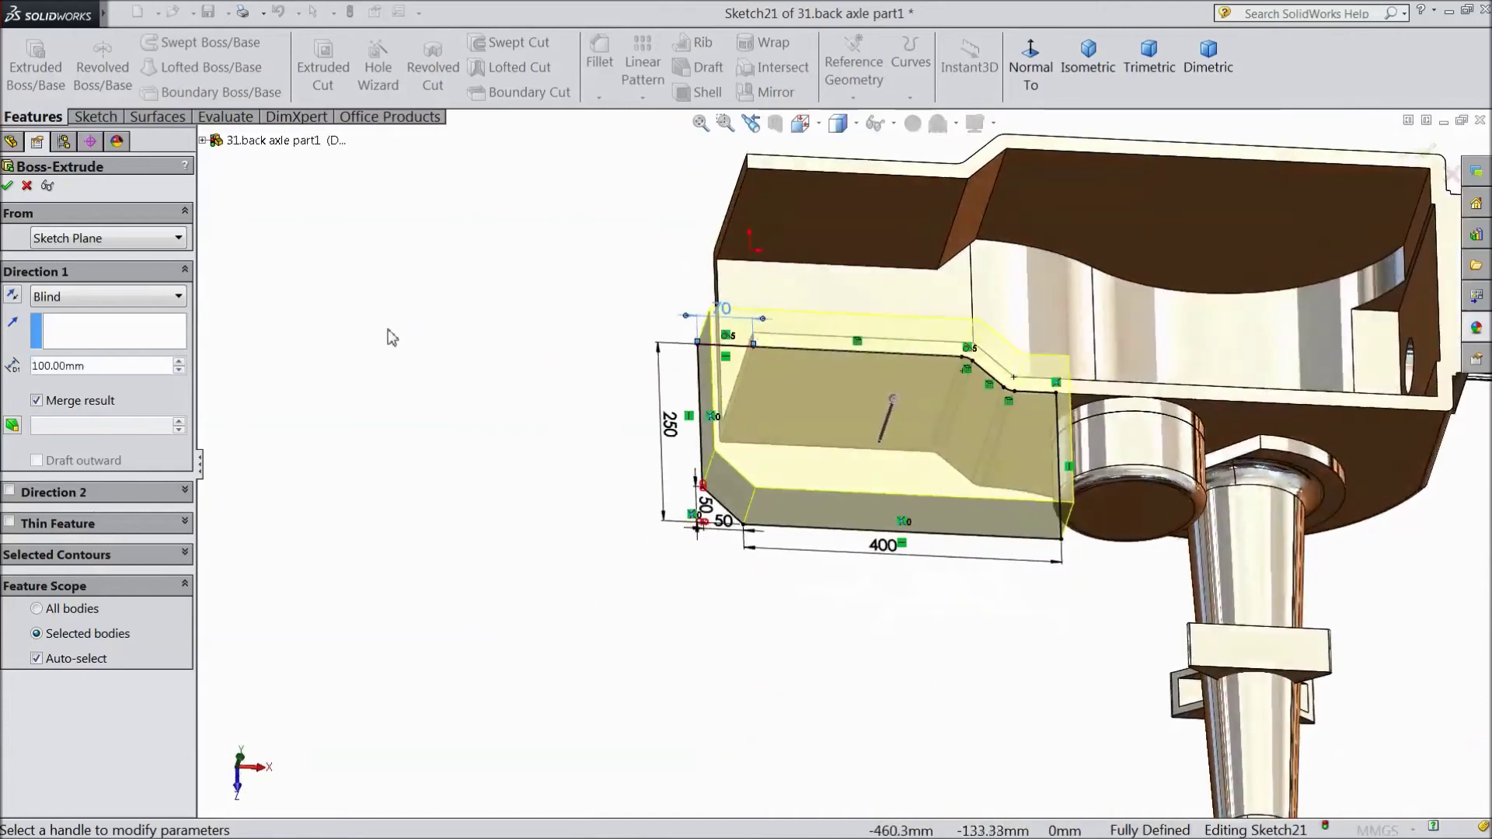
left_click(74, 241)
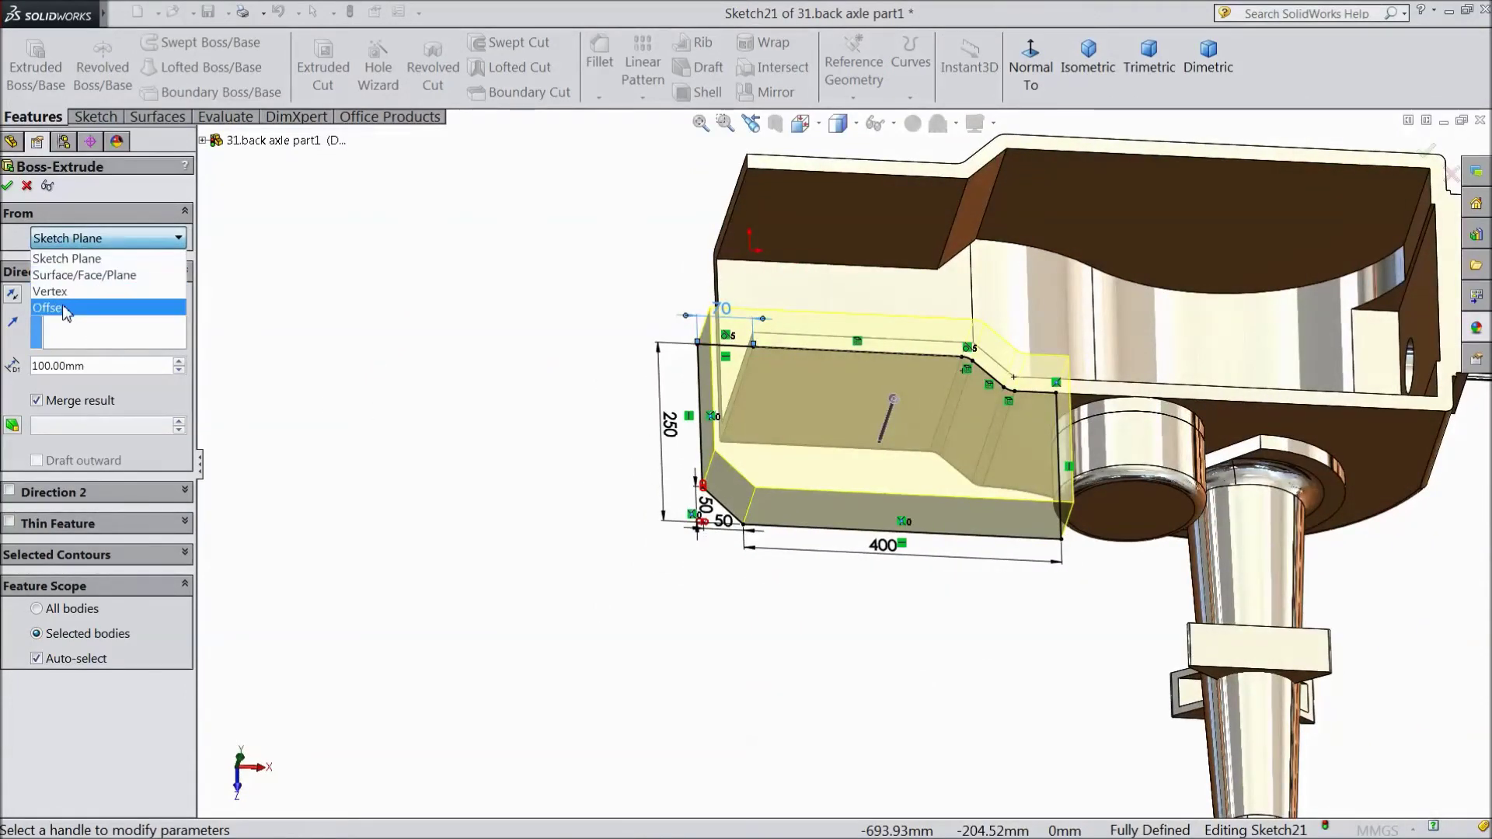
left_click(73, 307)
type("150")
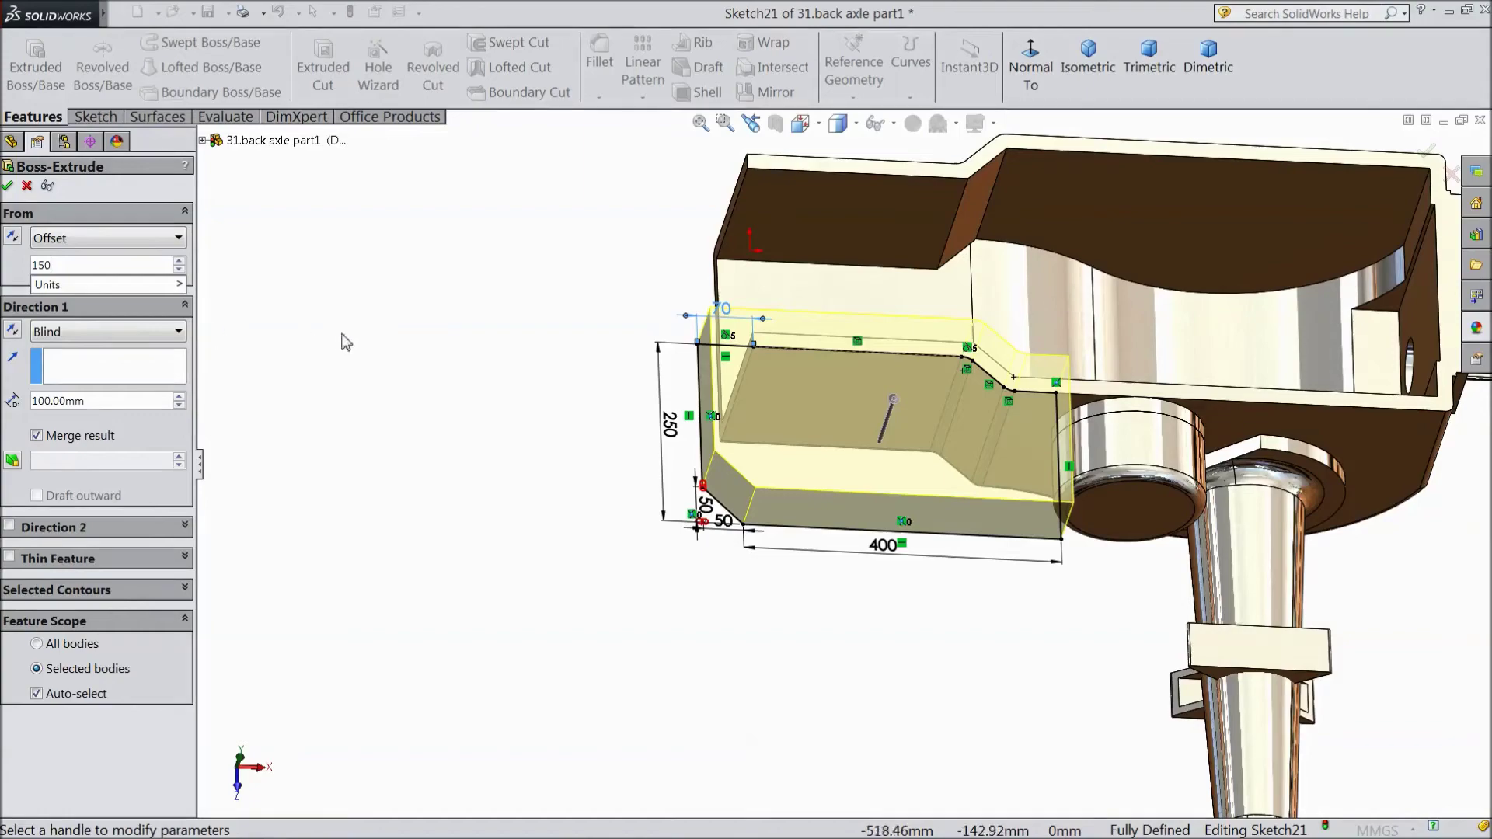
key("Return")
mouse_move(346, 342)
middle_mouse_down()
mouse_move(532, 290)
mouse_move(559, 353)
mouse_move(560, 293)
middle_mouse_up()
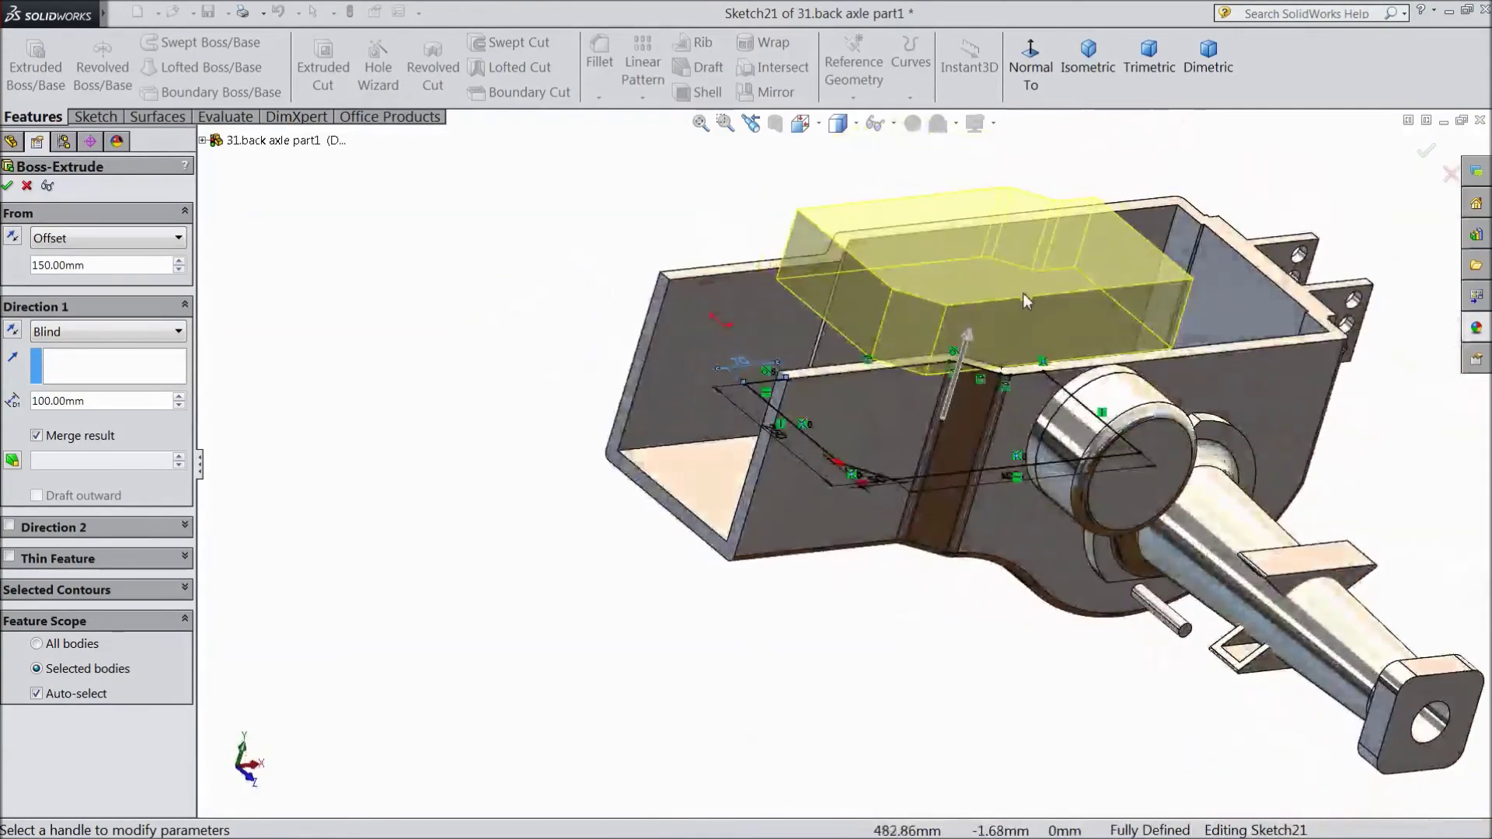
left_click(13, 237)
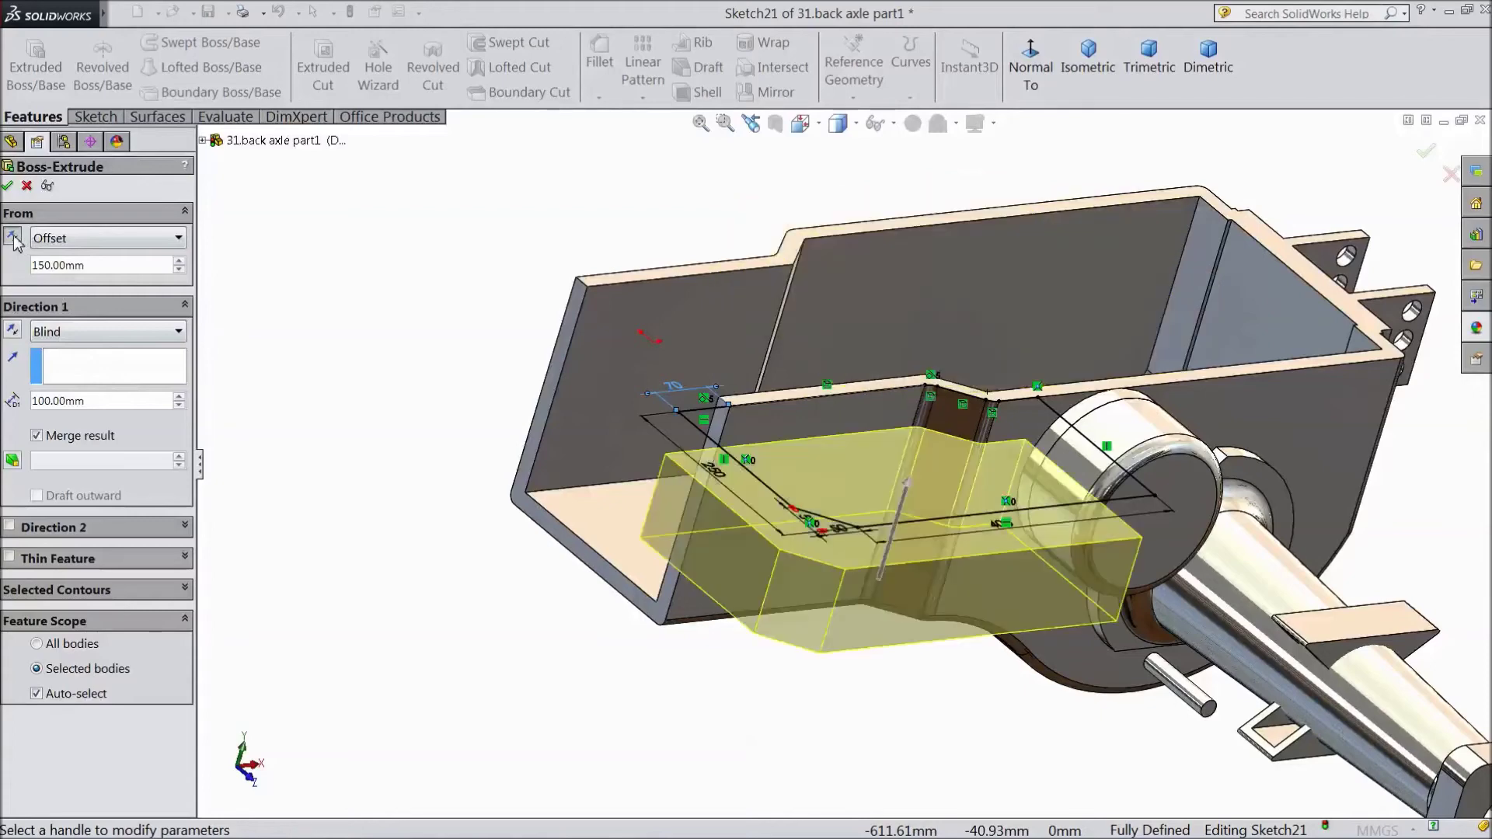
Set the outline's extrusion depth to 5 mm and finish the flat side plate.
type("5")
key("Return")
middle_click_drag(373, 417, 366, 415)
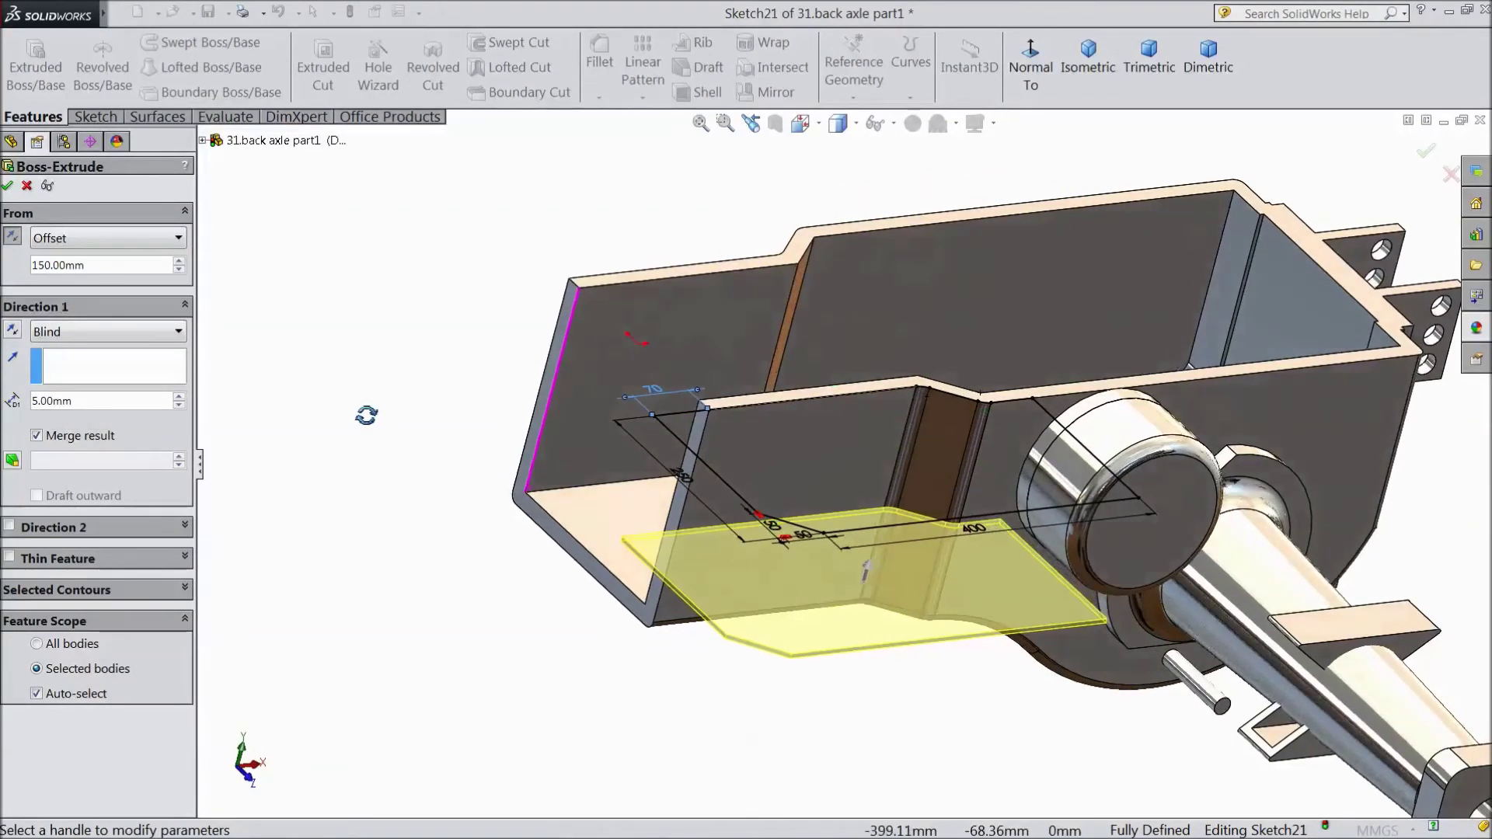
left_click(8, 186)
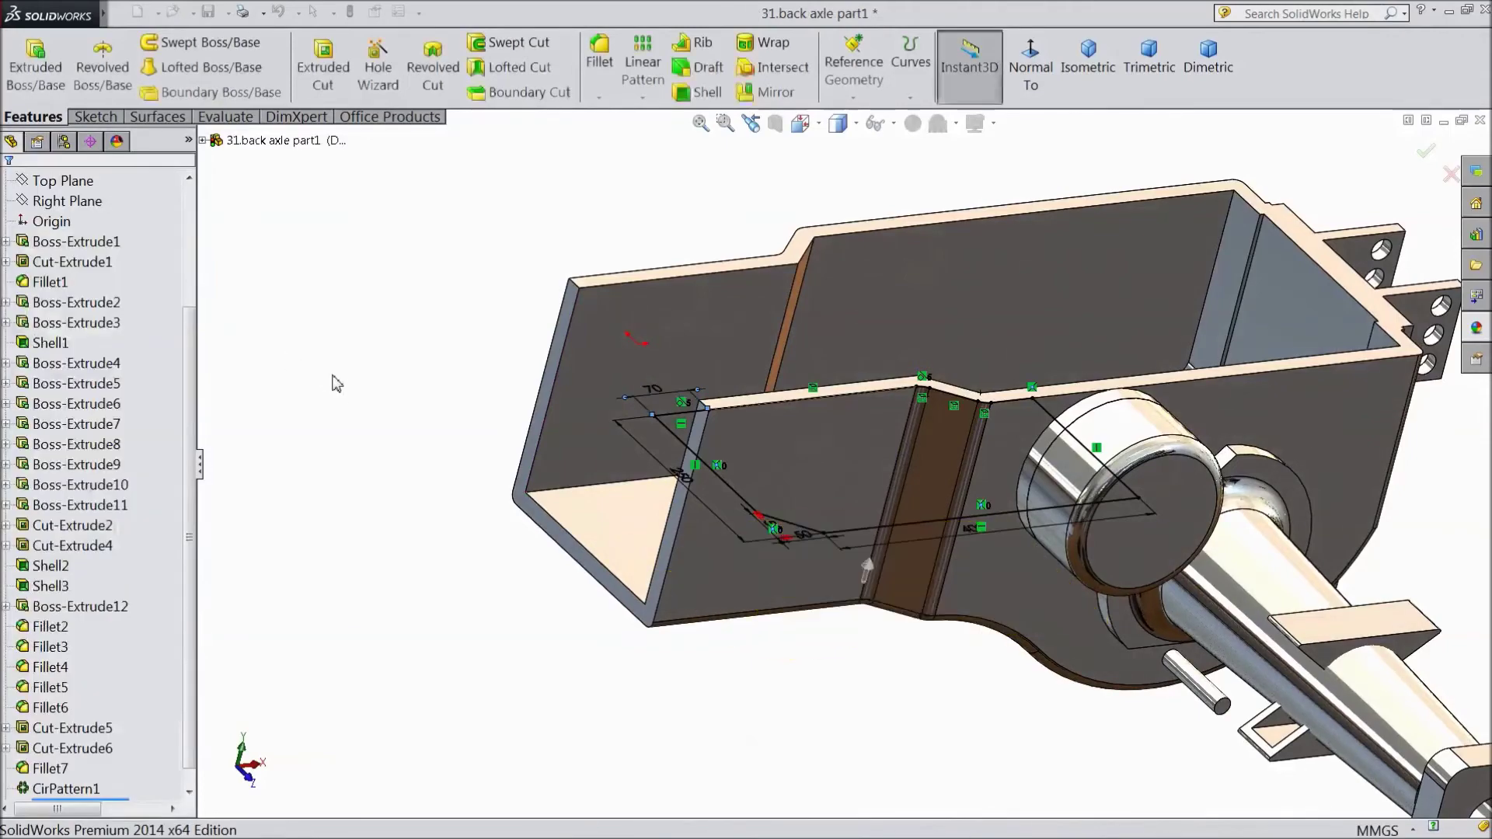
Sketch a corner rectangle about 18 by 108 mm on the plate's thin end face beside the round boss, starting at its lower outer corner.
middle_click_drag(378, 434, 244, 377)
scroll(1071, 618, "down", 5)
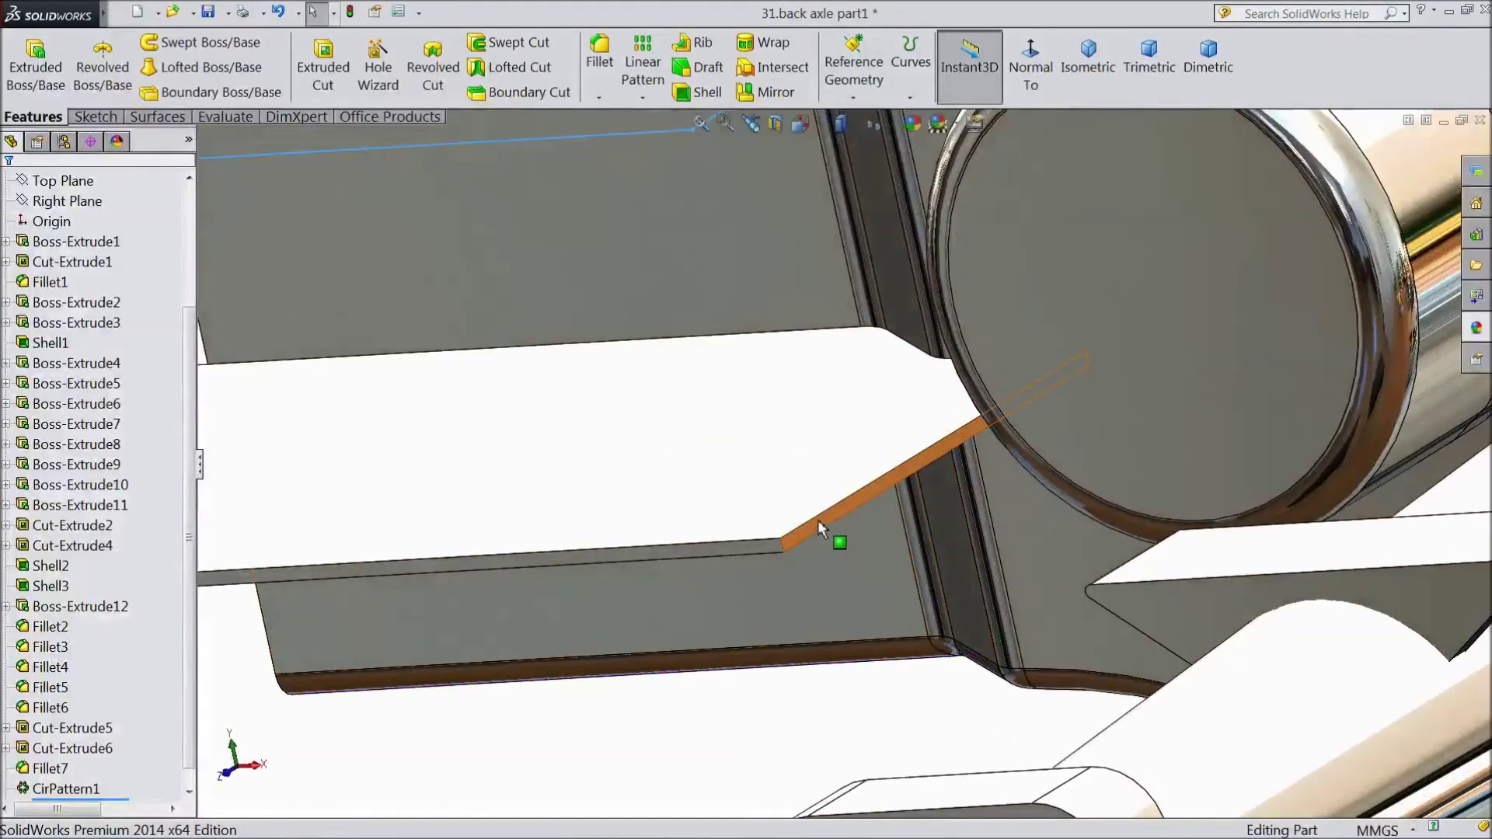
left_click(819, 524)
left_click(888, 485)
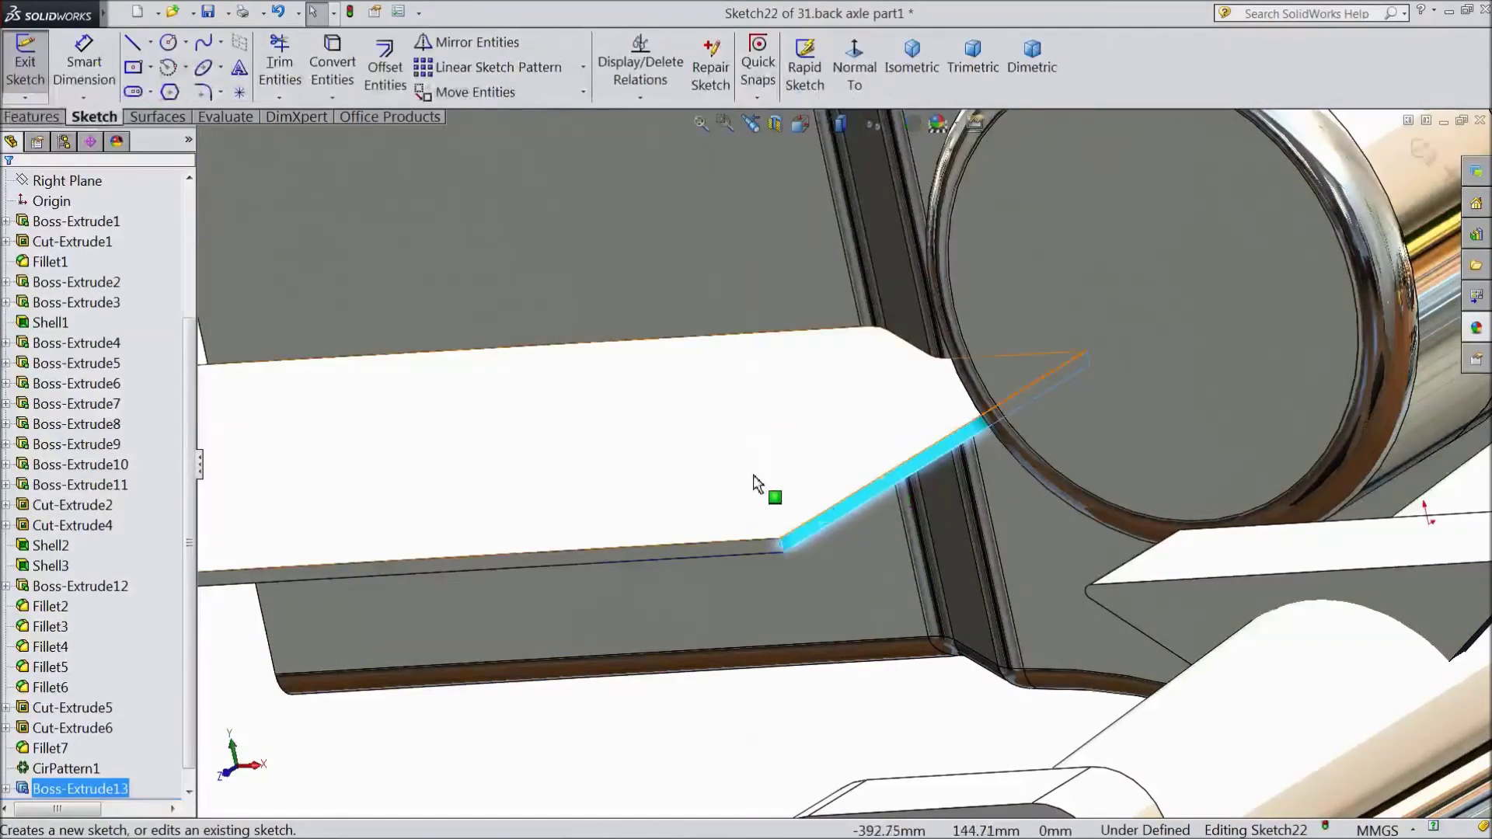
left_click(150, 69)
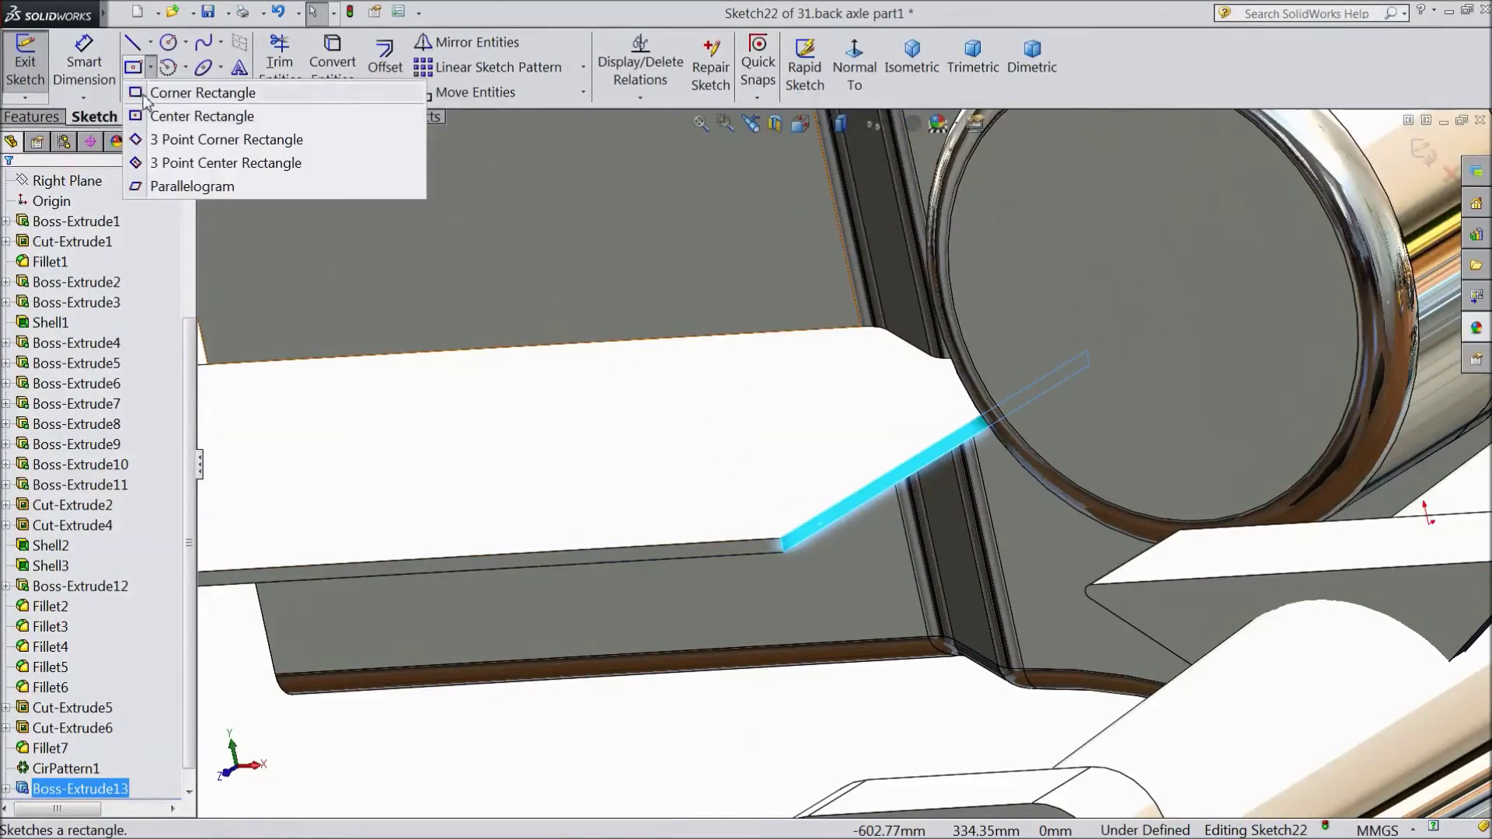
left_click(145, 94)
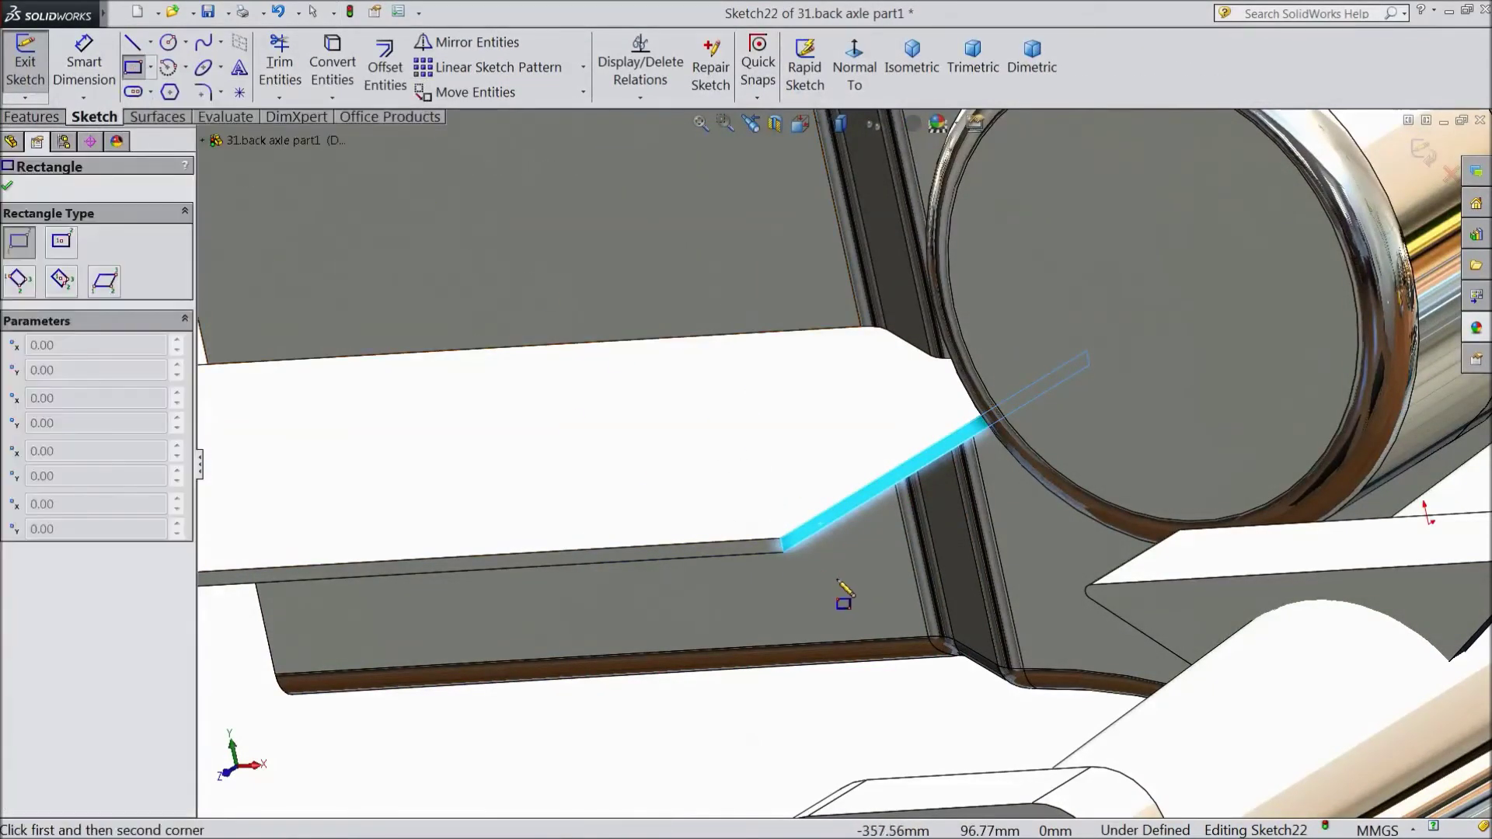
left_click(782, 551)
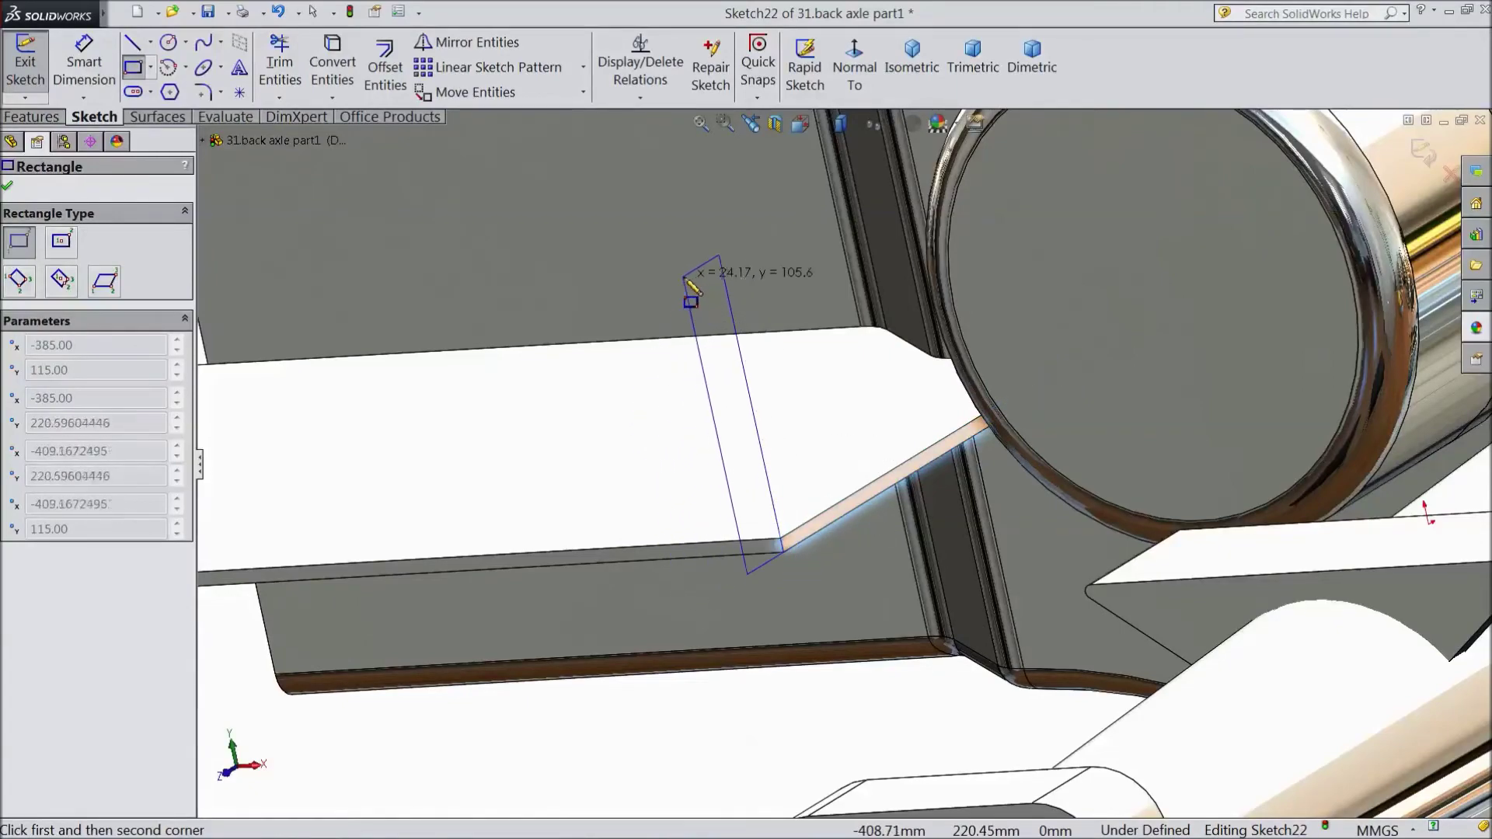
left_click(695, 258)
Dimension the rectangle as 50 mm high and 5 mm wide.
middle_click_drag(696, 258, 591, 497)
key("d")
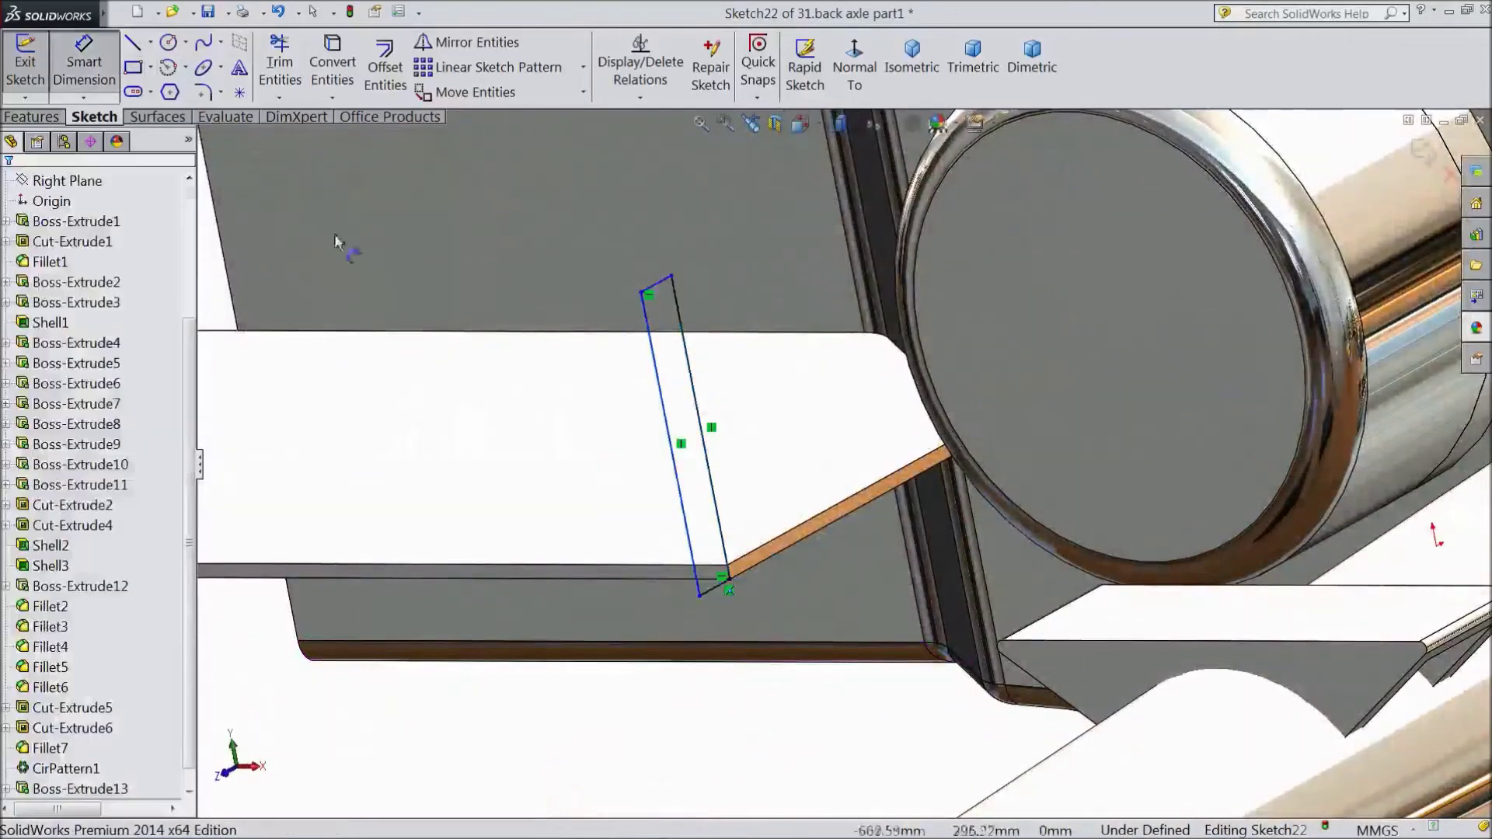
left_click(669, 433)
left_click(633, 459)
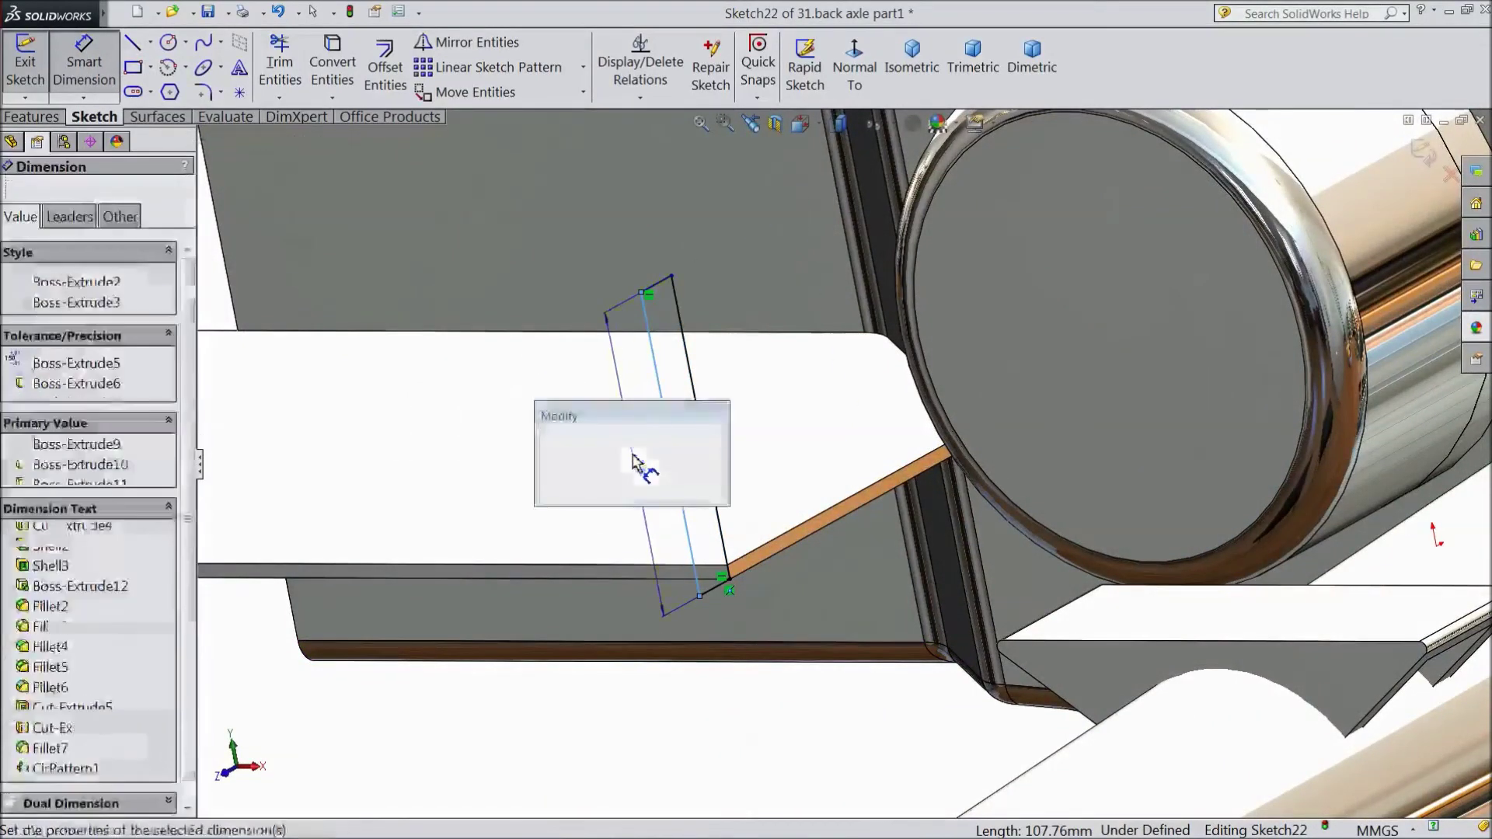
type("50")
key("Return")
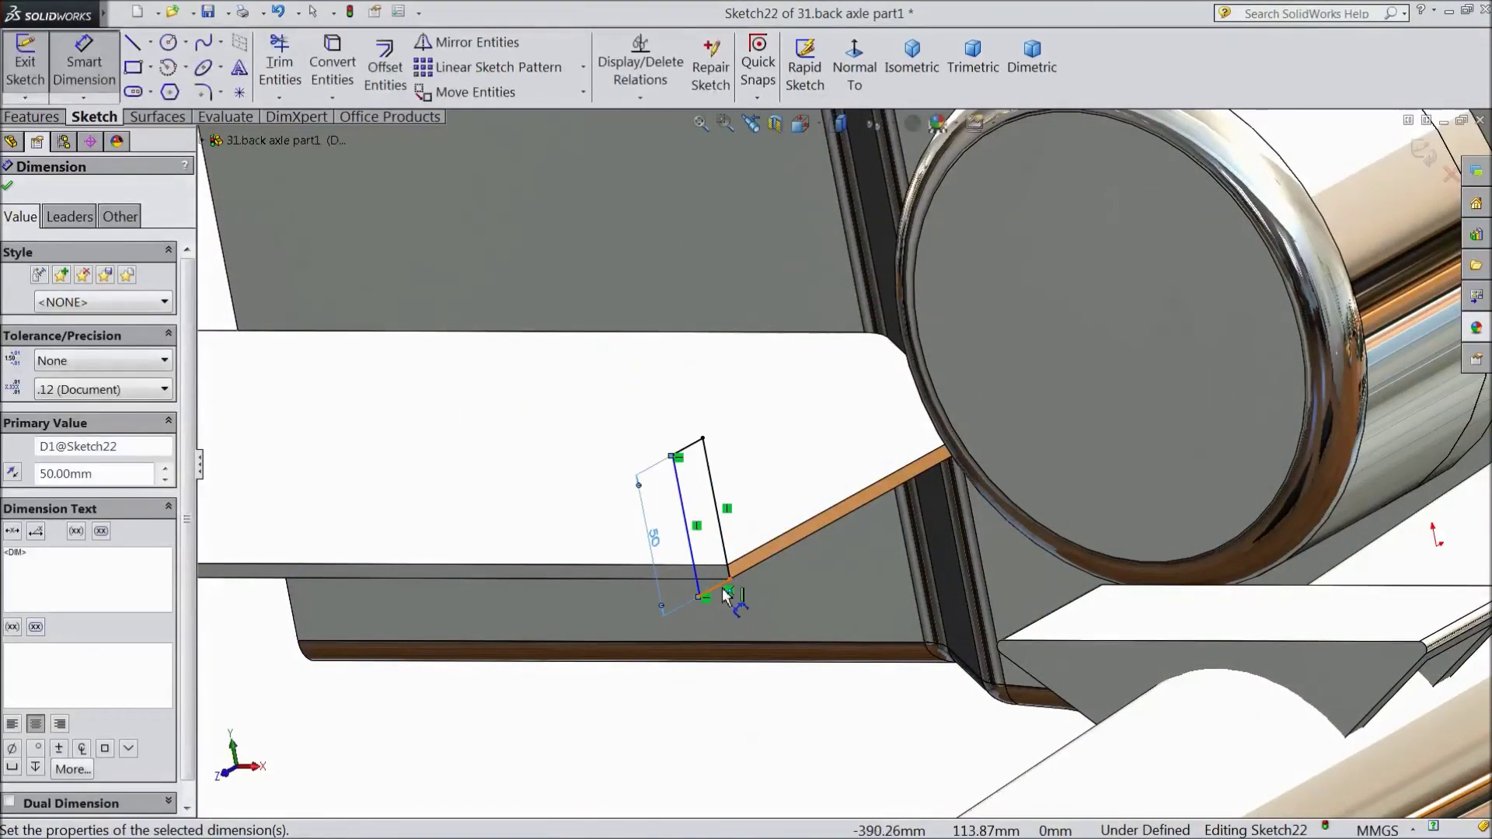
left_click(724, 592)
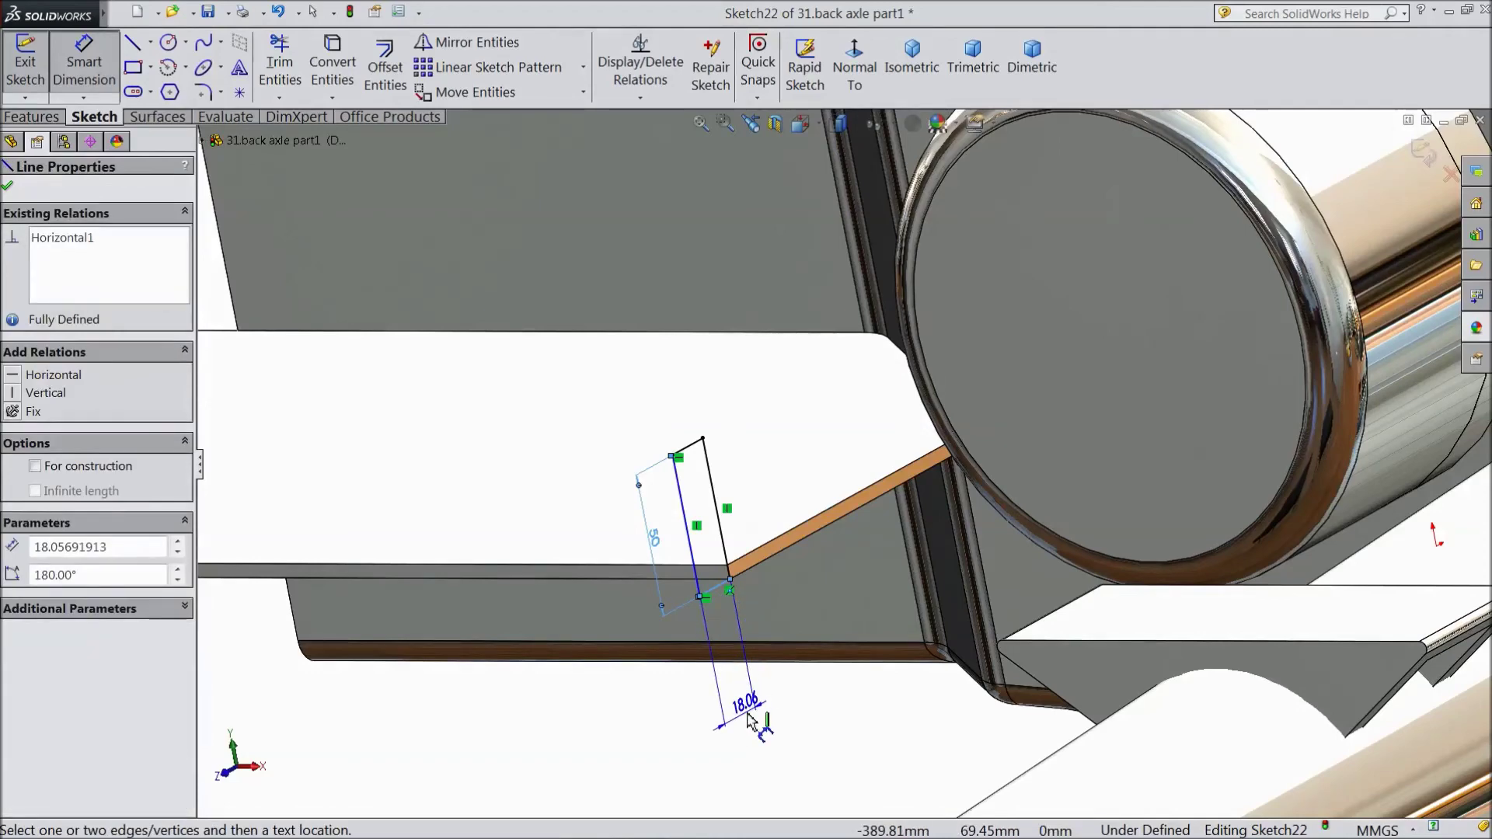
left_click(748, 721)
type("5")
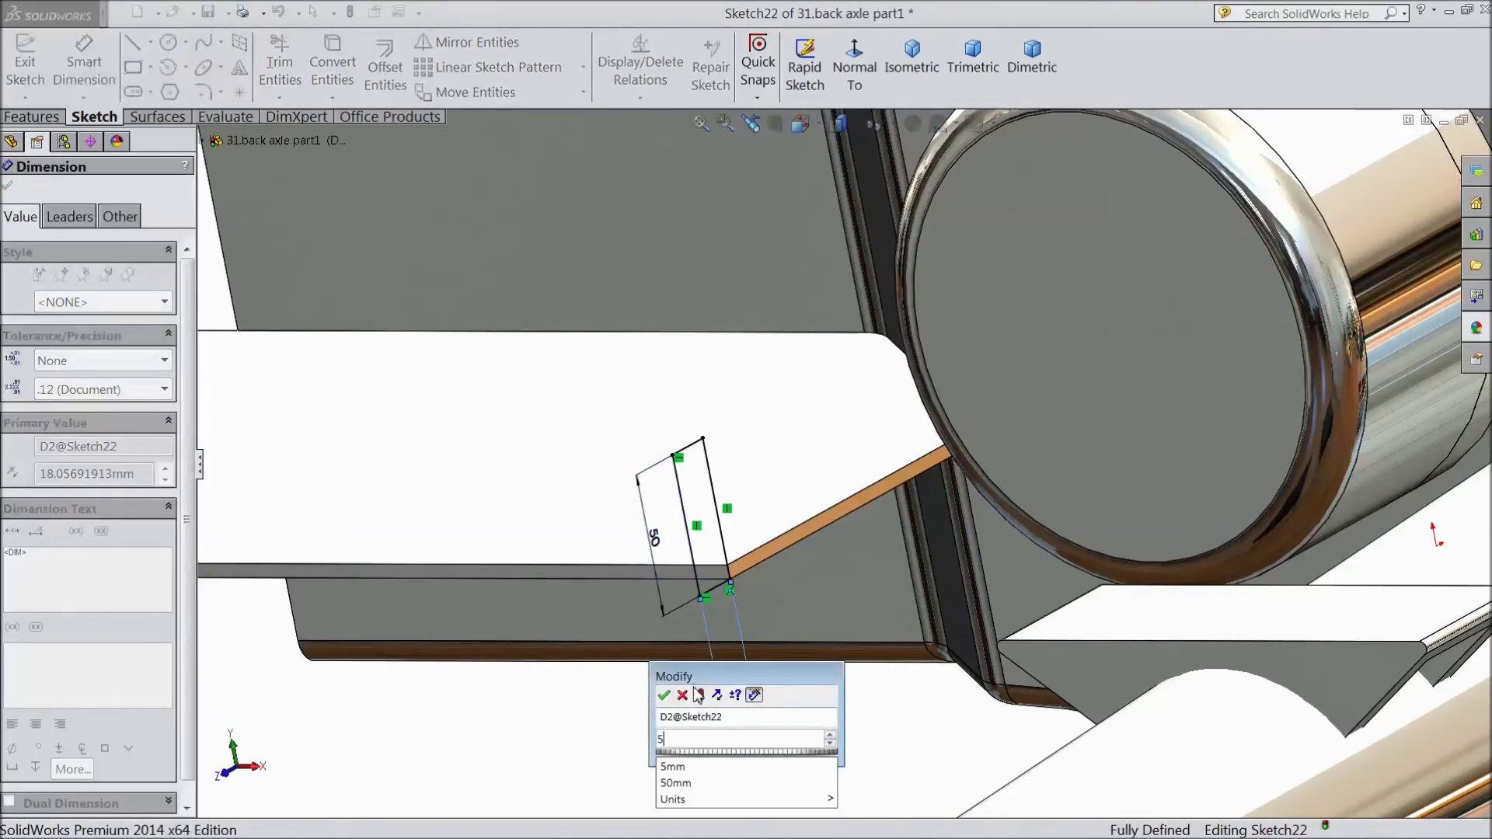
left_click(665, 695)
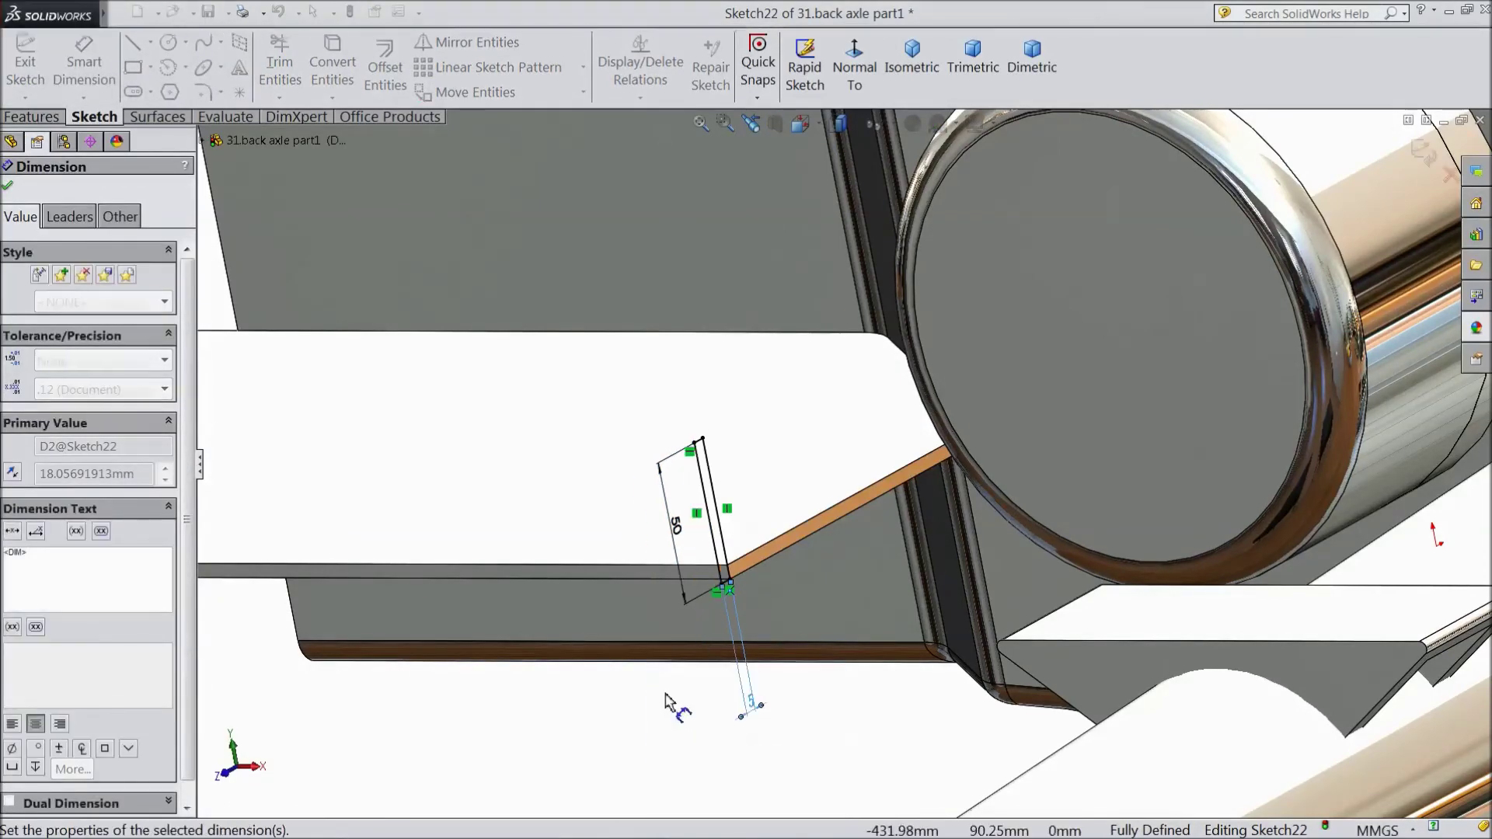
Extrude the rectangle 90 mm in the reversed direction to form an upright tab along the plate's outer edge.
left_click(31, 116)
left_click(35, 66)
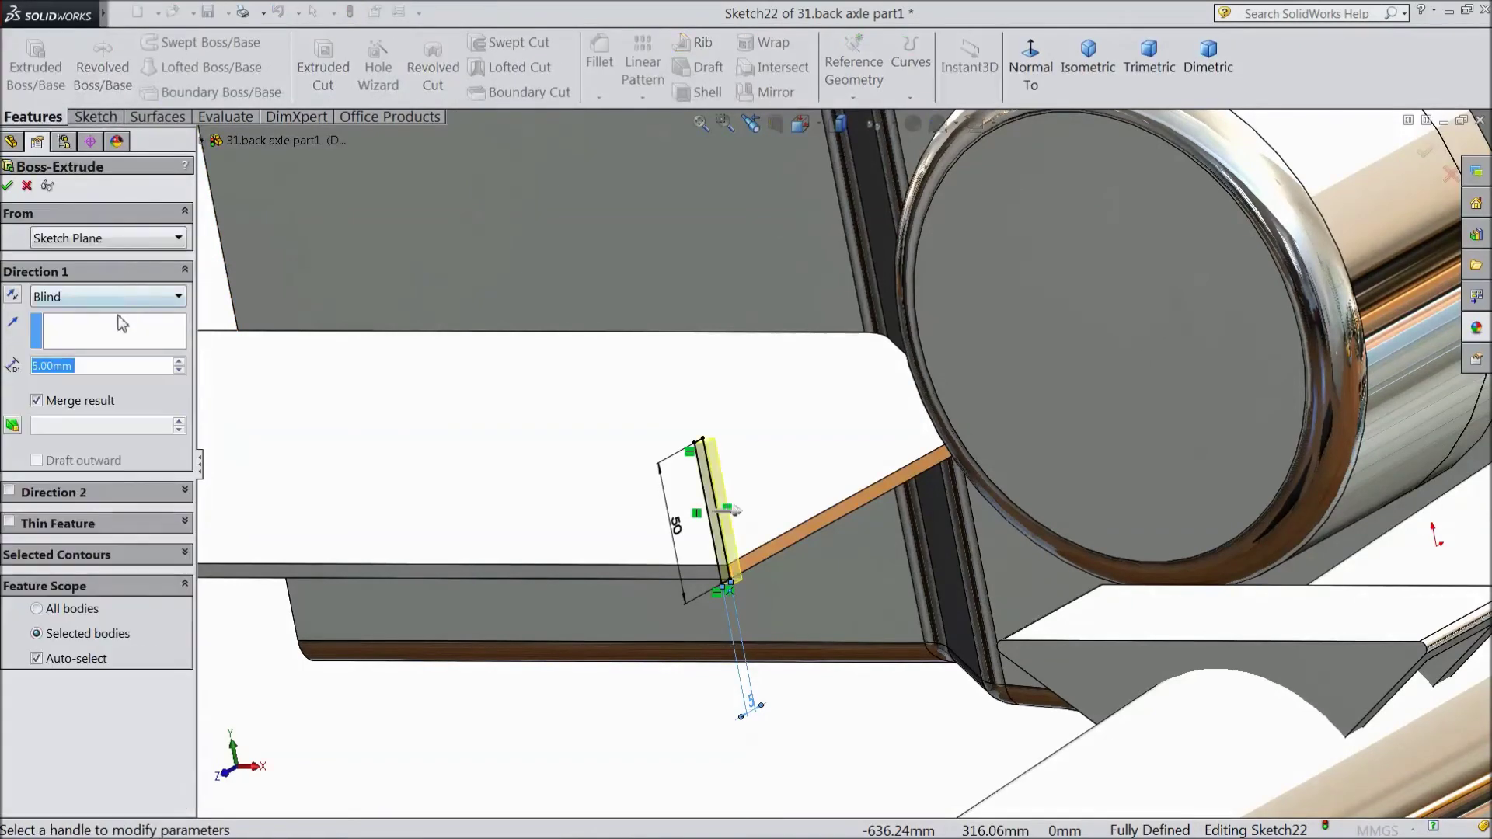
type("90")
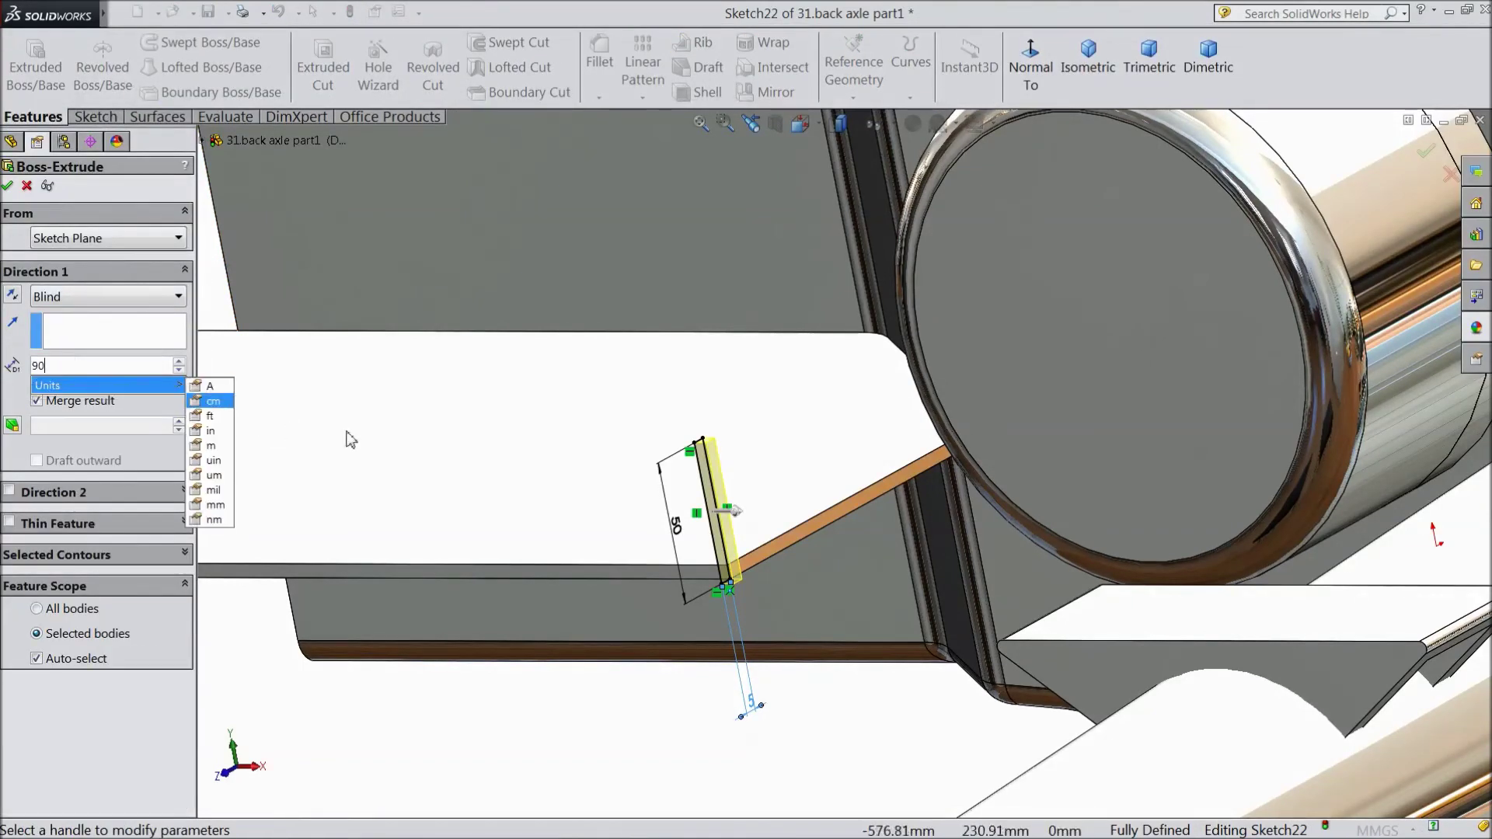
key("Return")
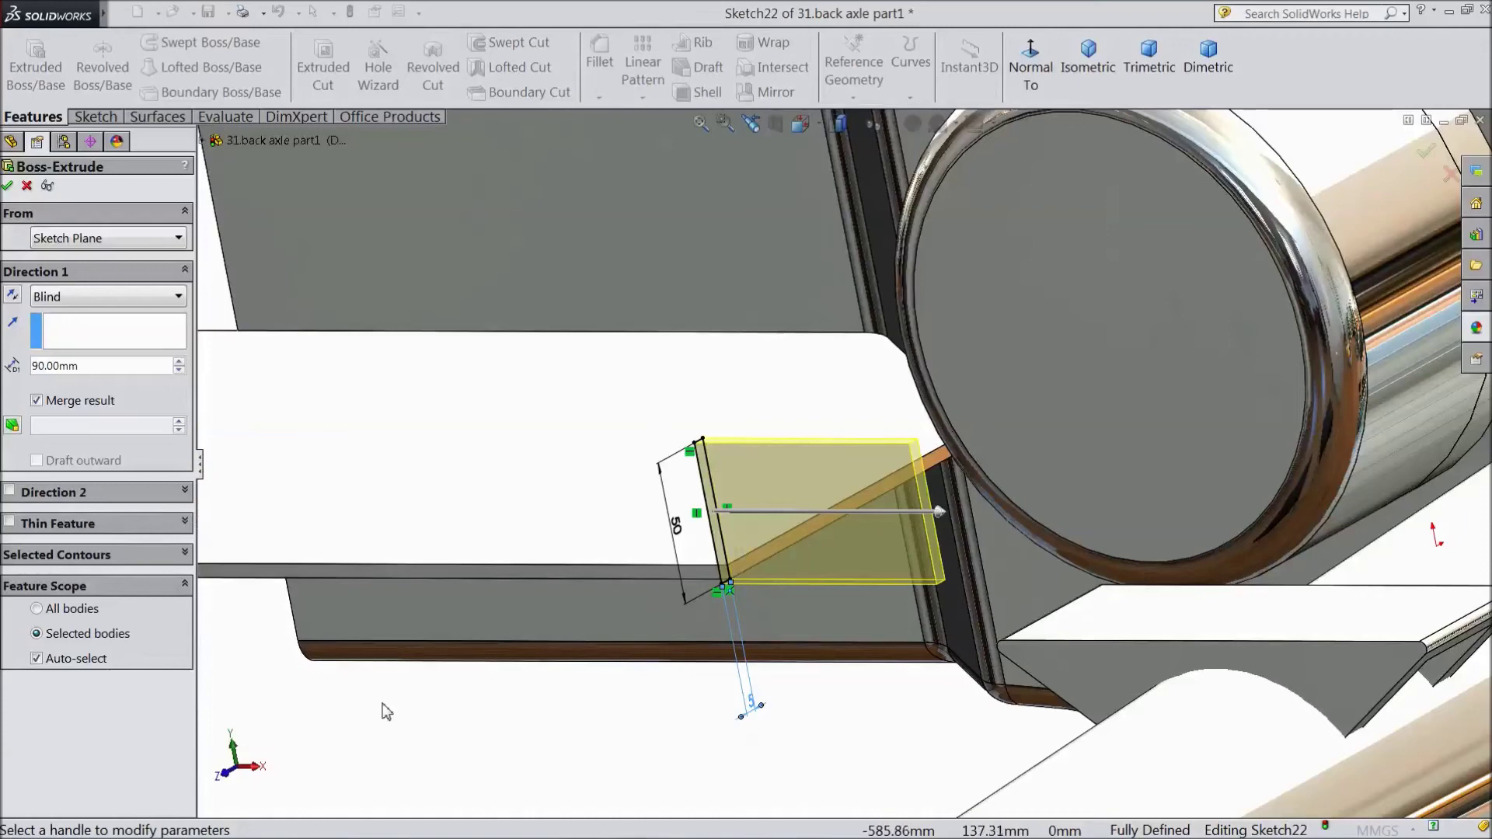
left_click(13, 296)
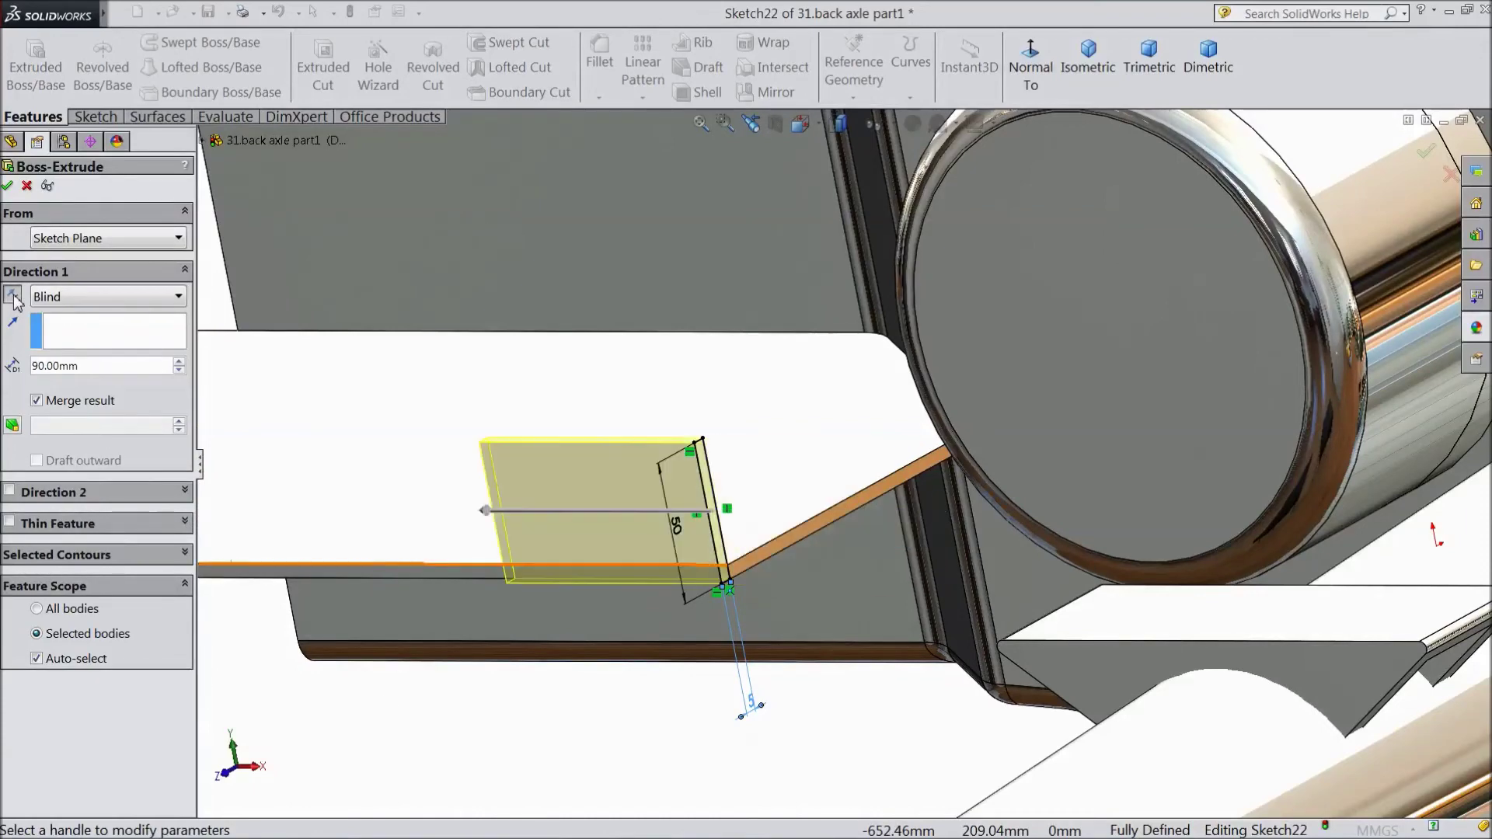
left_click(7, 186)
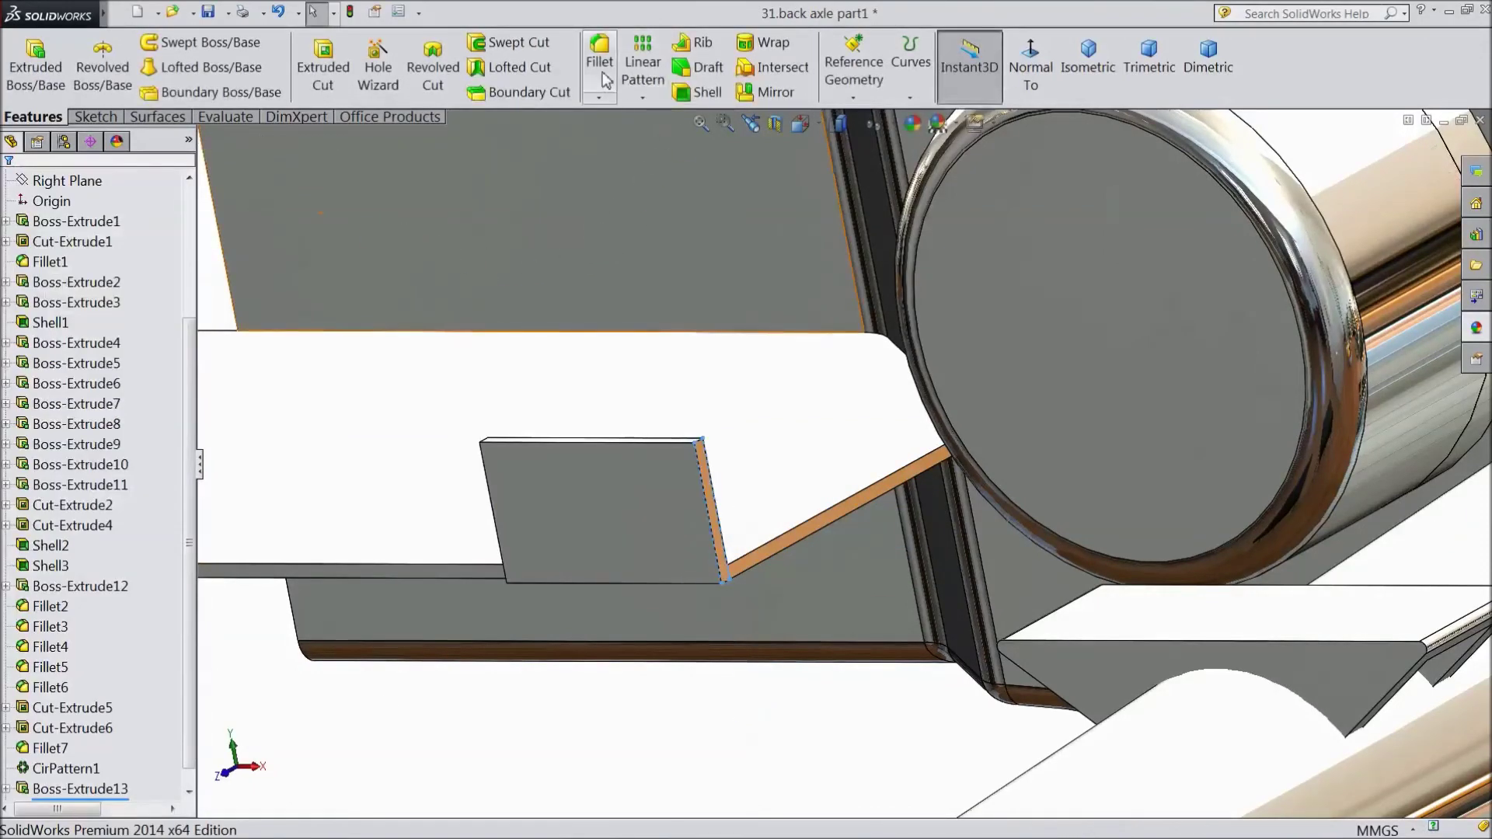
Fillet the tab's lower outer edge with a 2.5 mm radius.
left_click(602, 74)
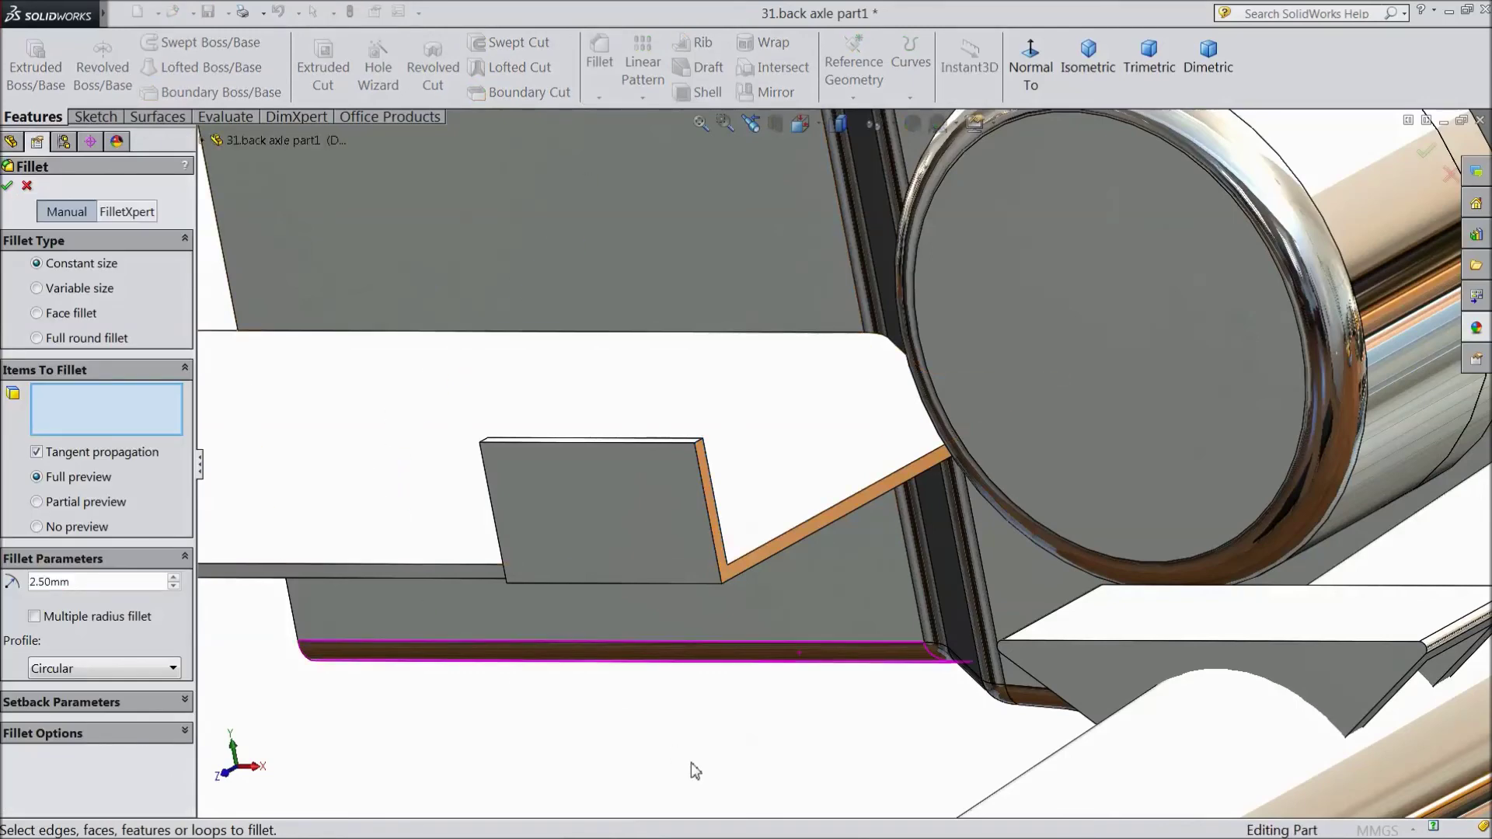
middle_click_drag(691, 762, 702, 722)
left_click(706, 422)
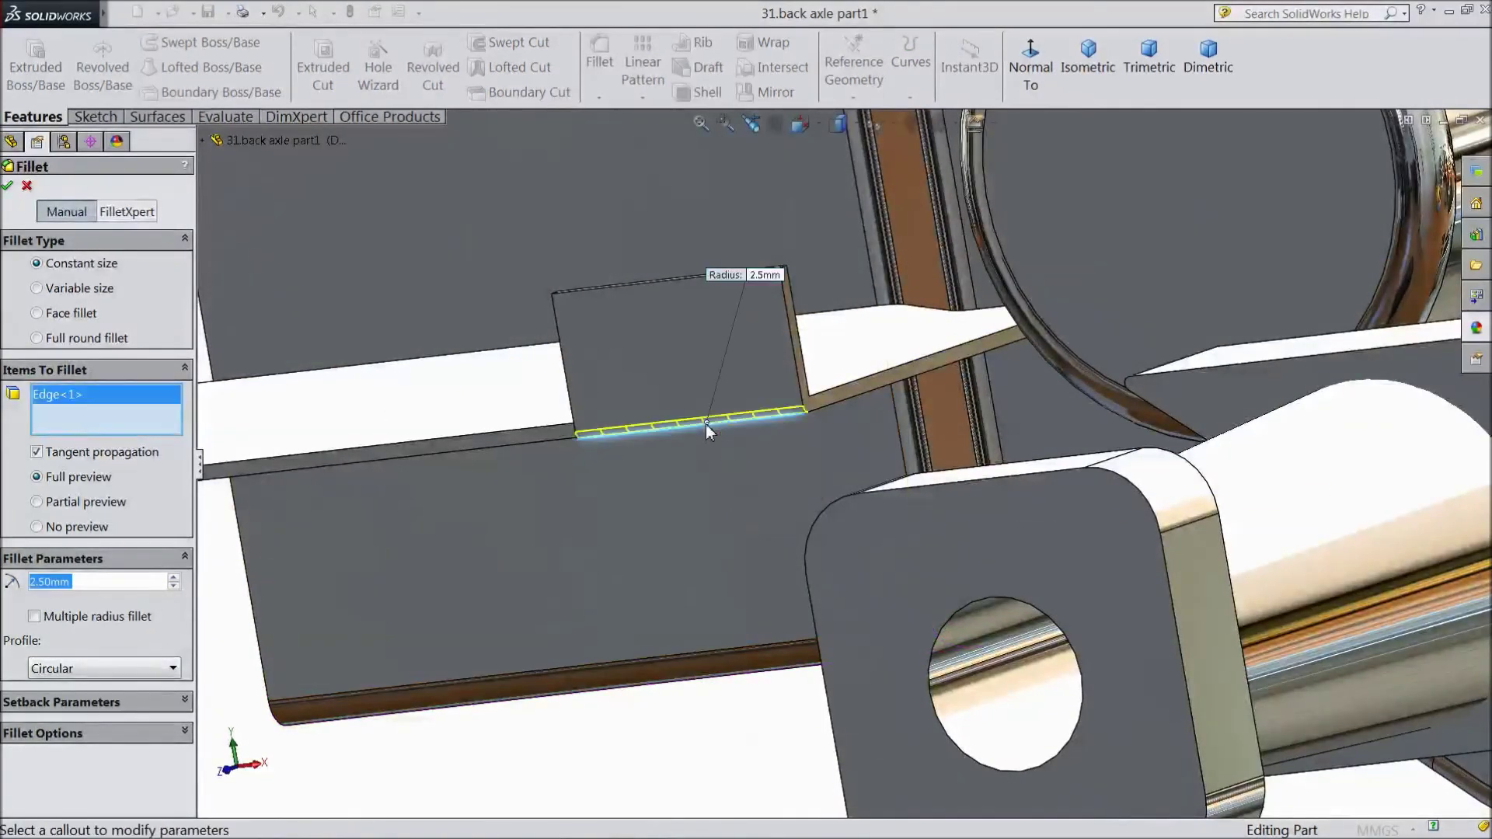
left_click(9, 187)
Examine the side plate and its tab in relation to the housing, round boss and shaft.
middle_click_drag(404, 497, 432, 386)
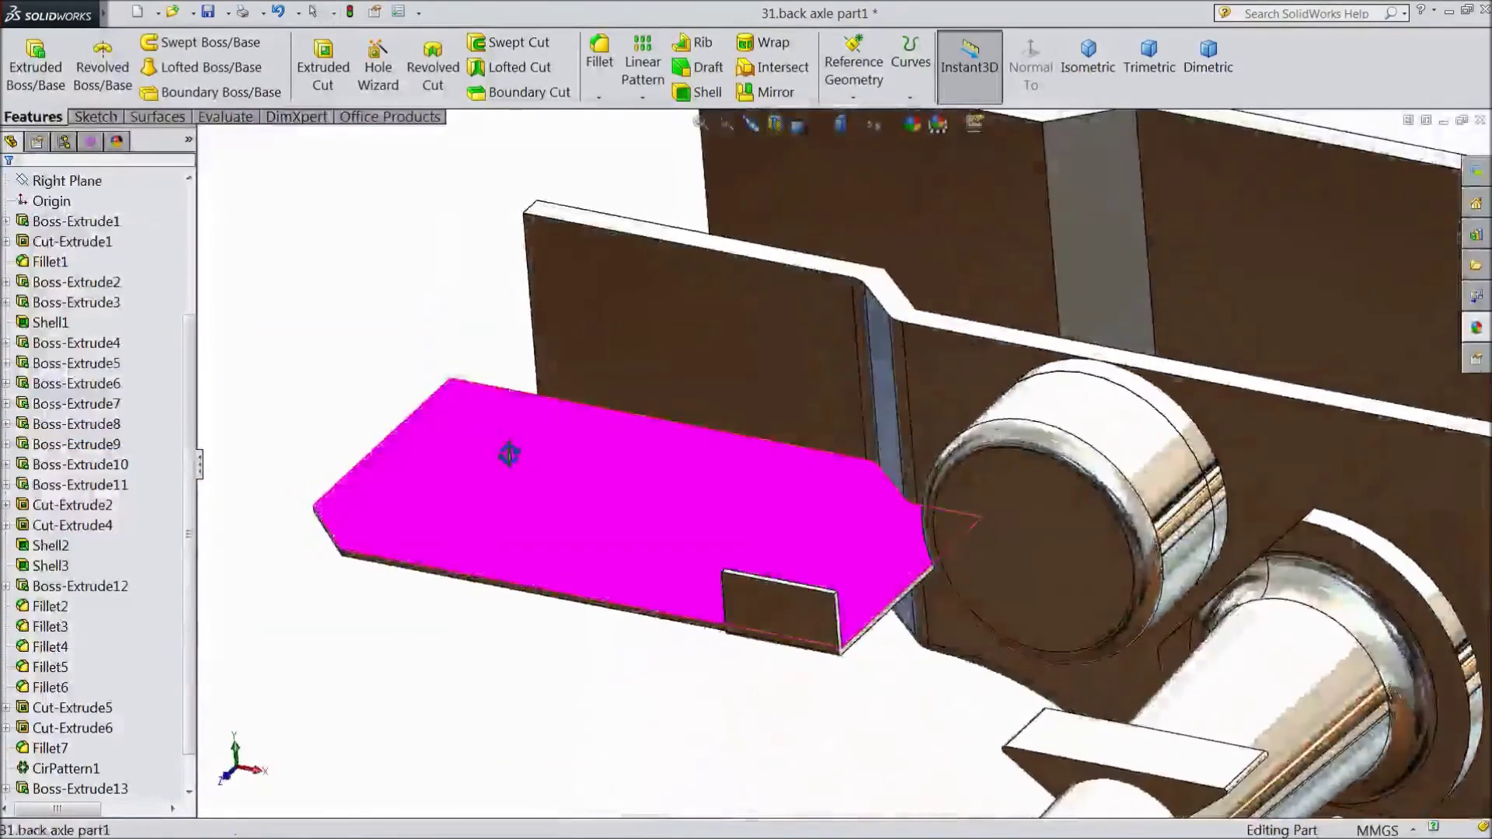
scroll(492, 433, "up", 5)
middle_click_drag(499, 364, 500, 423)
mouse_move(613, 443)
middle_mouse_down()
mouse_move(513, 380)
mouse_move(487, 396)
mouse_move(500, 397)
mouse_move(470, 362)
middle_mouse_up()
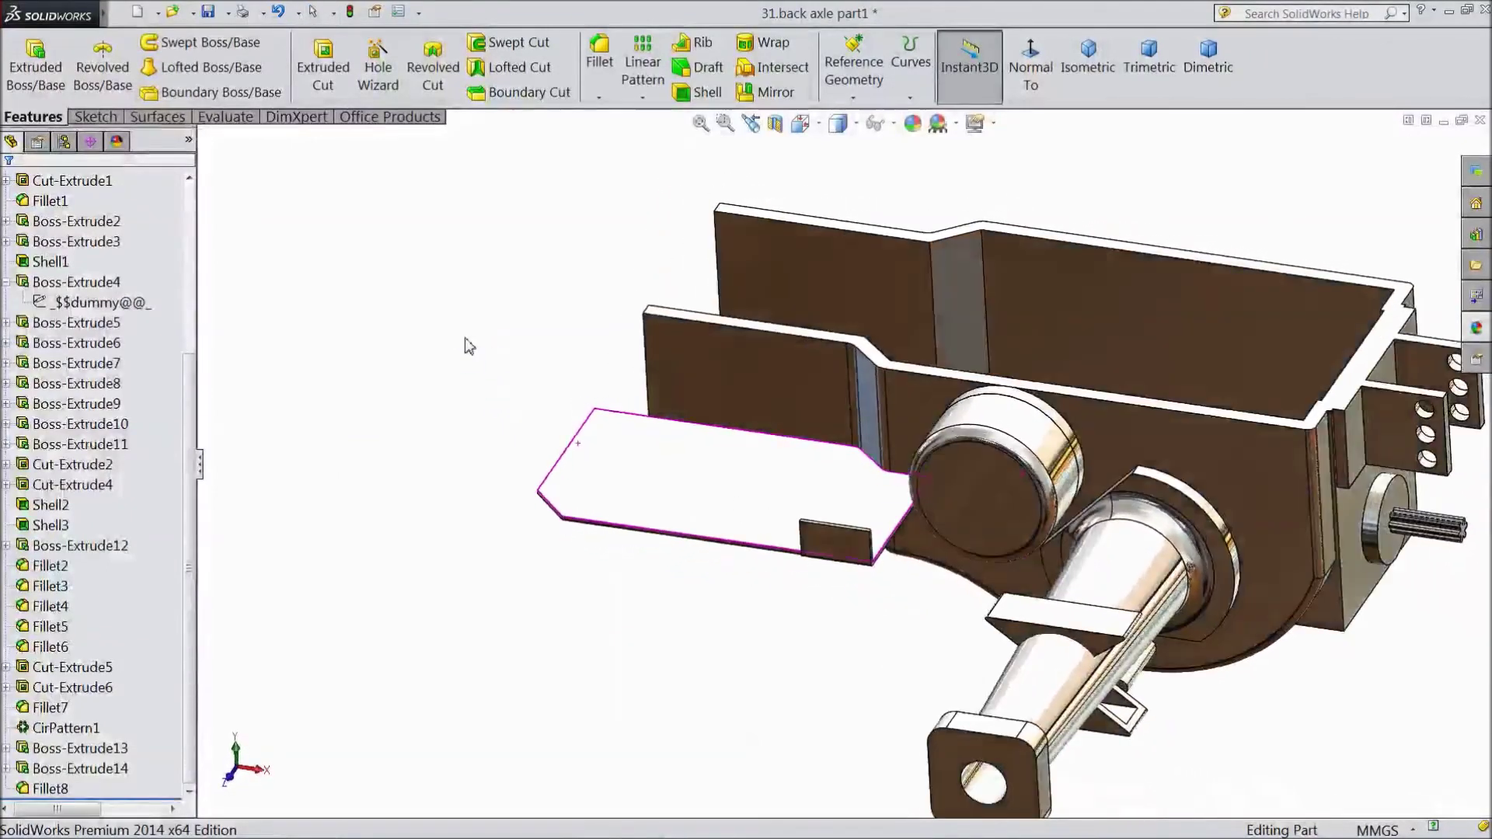
scroll(466, 341, "up", 1)
scroll(1270, 299, "down", 4)
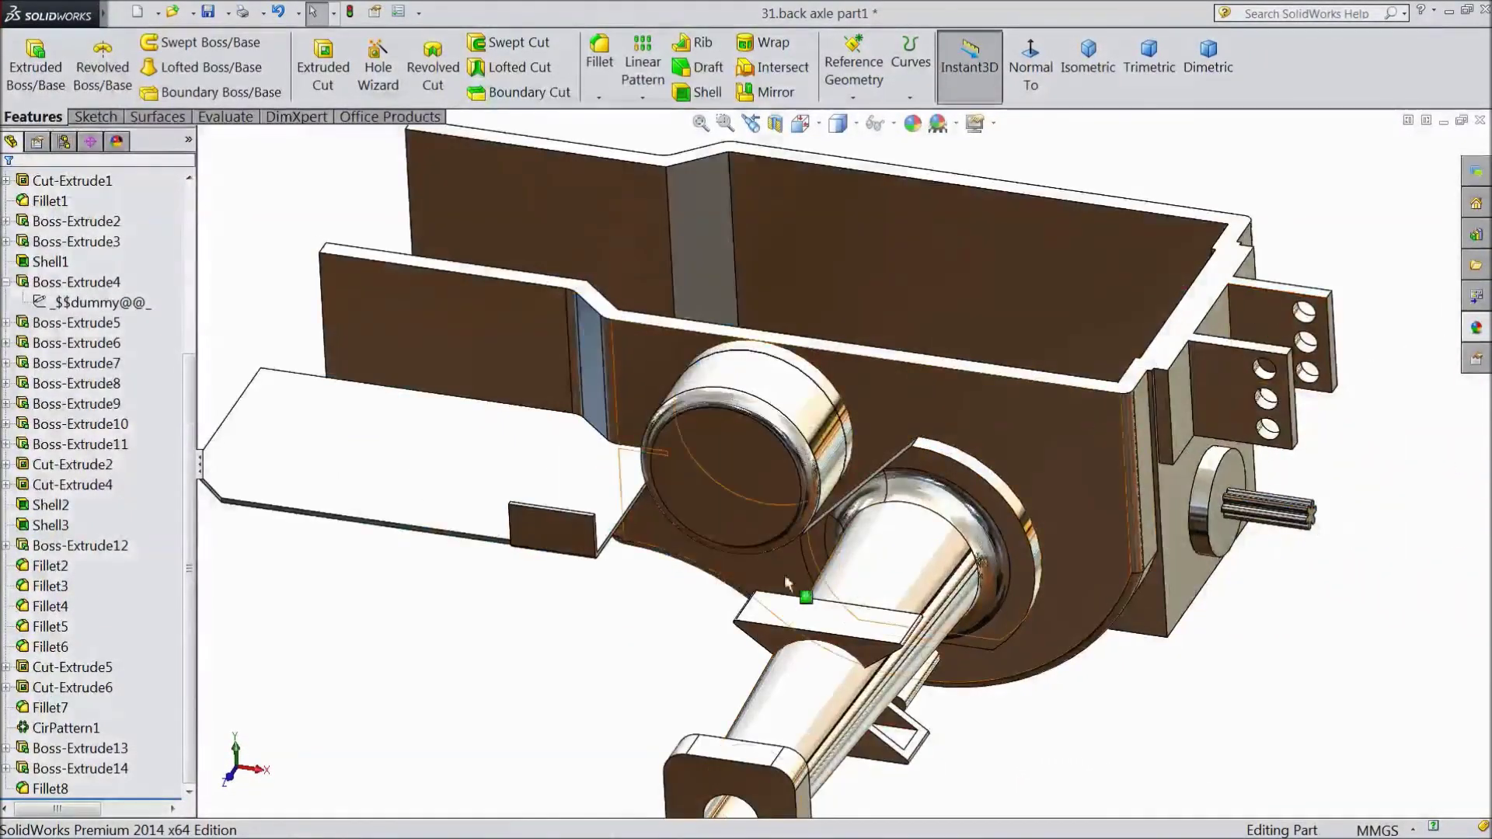
scroll(449, 597, "up", 2)
scroll(647, 540, "down", 1)
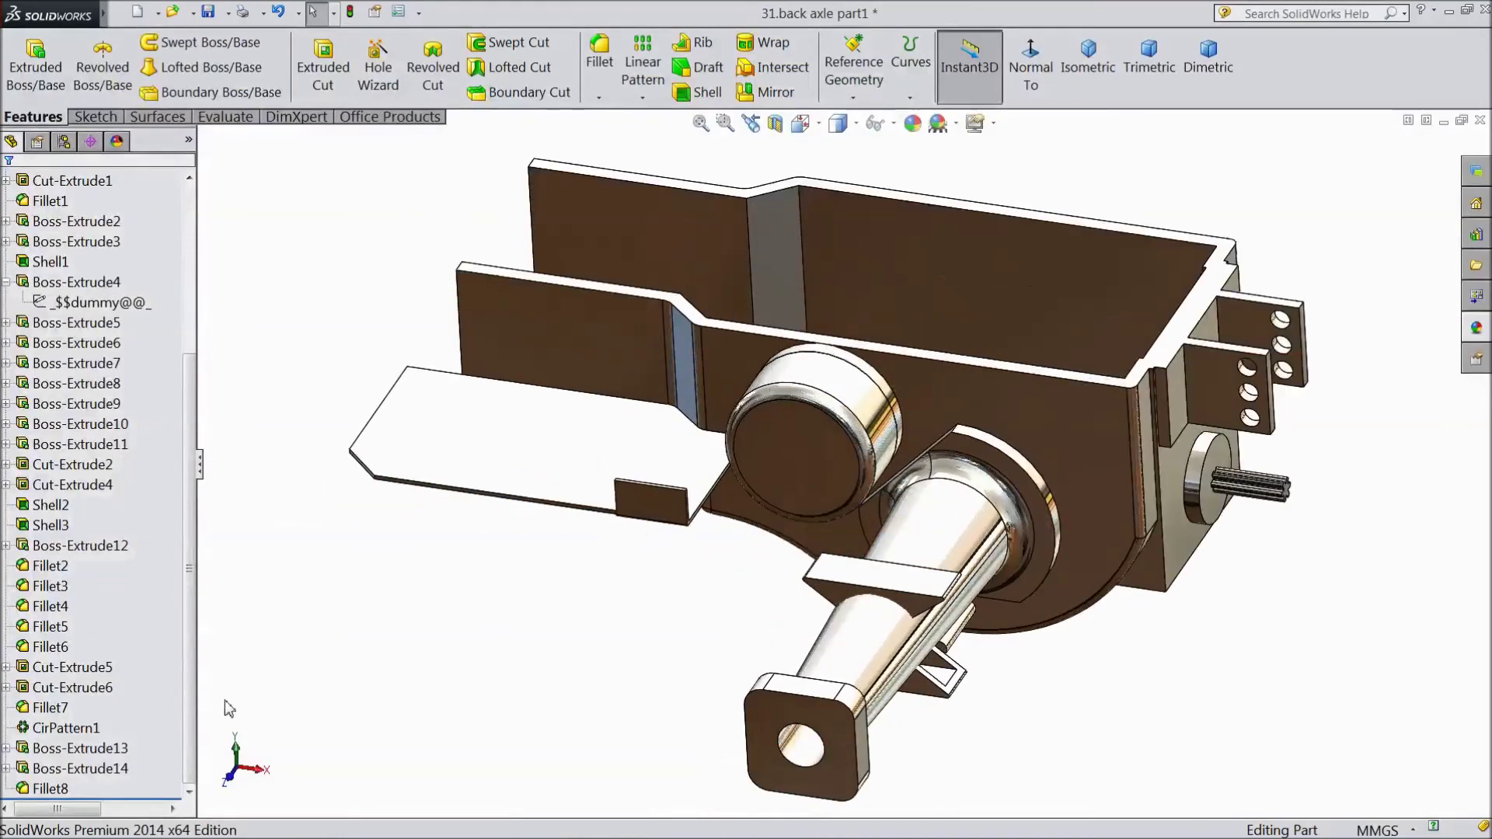
Edit the side plate's extrusion and turn off Merge result so the plate stays a separate body from the housing.
left_click(81, 770)
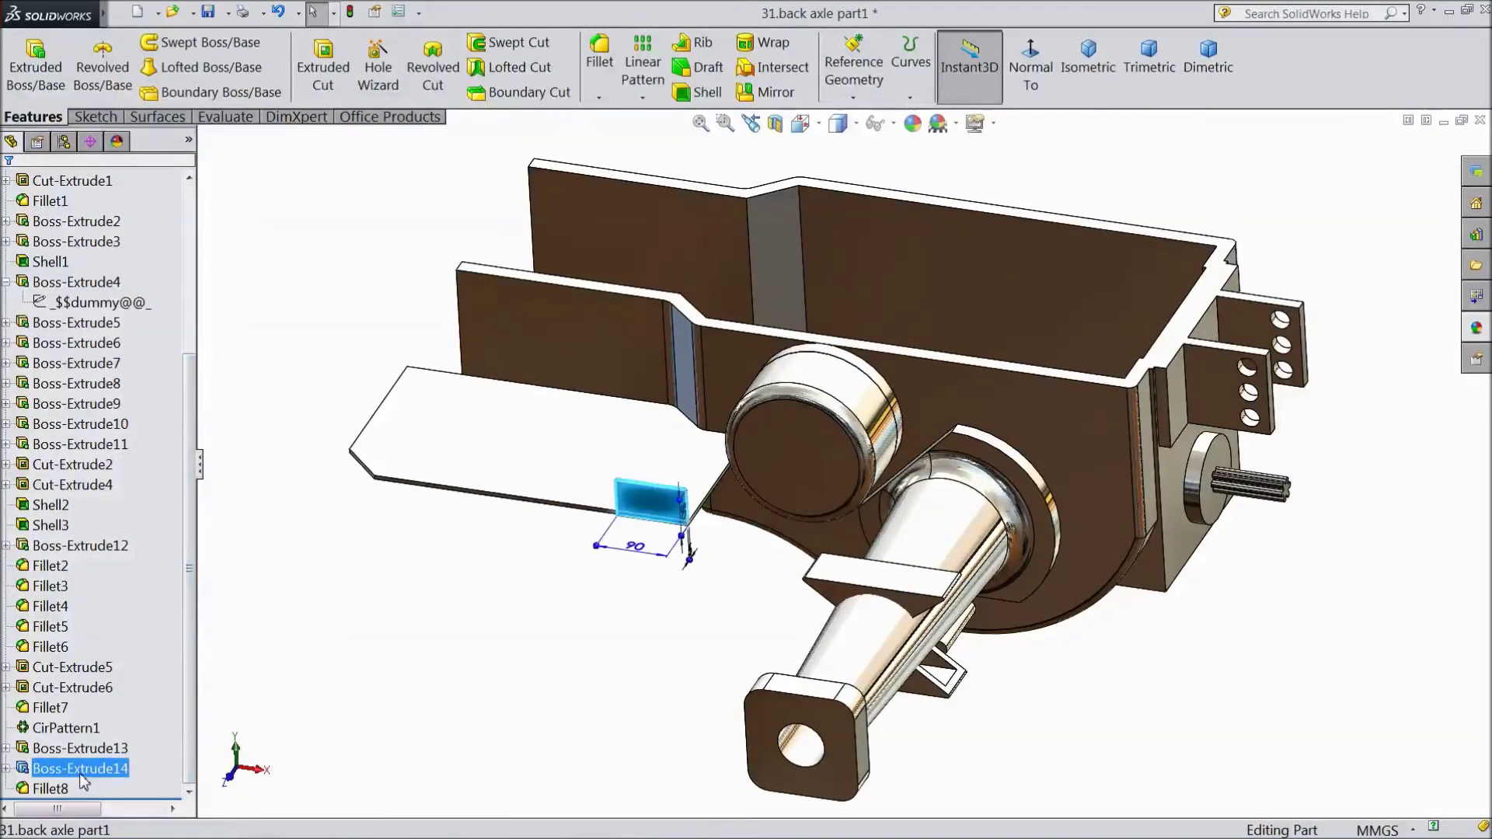
left_click(78, 748)
left_click(67, 732, "ctrl")
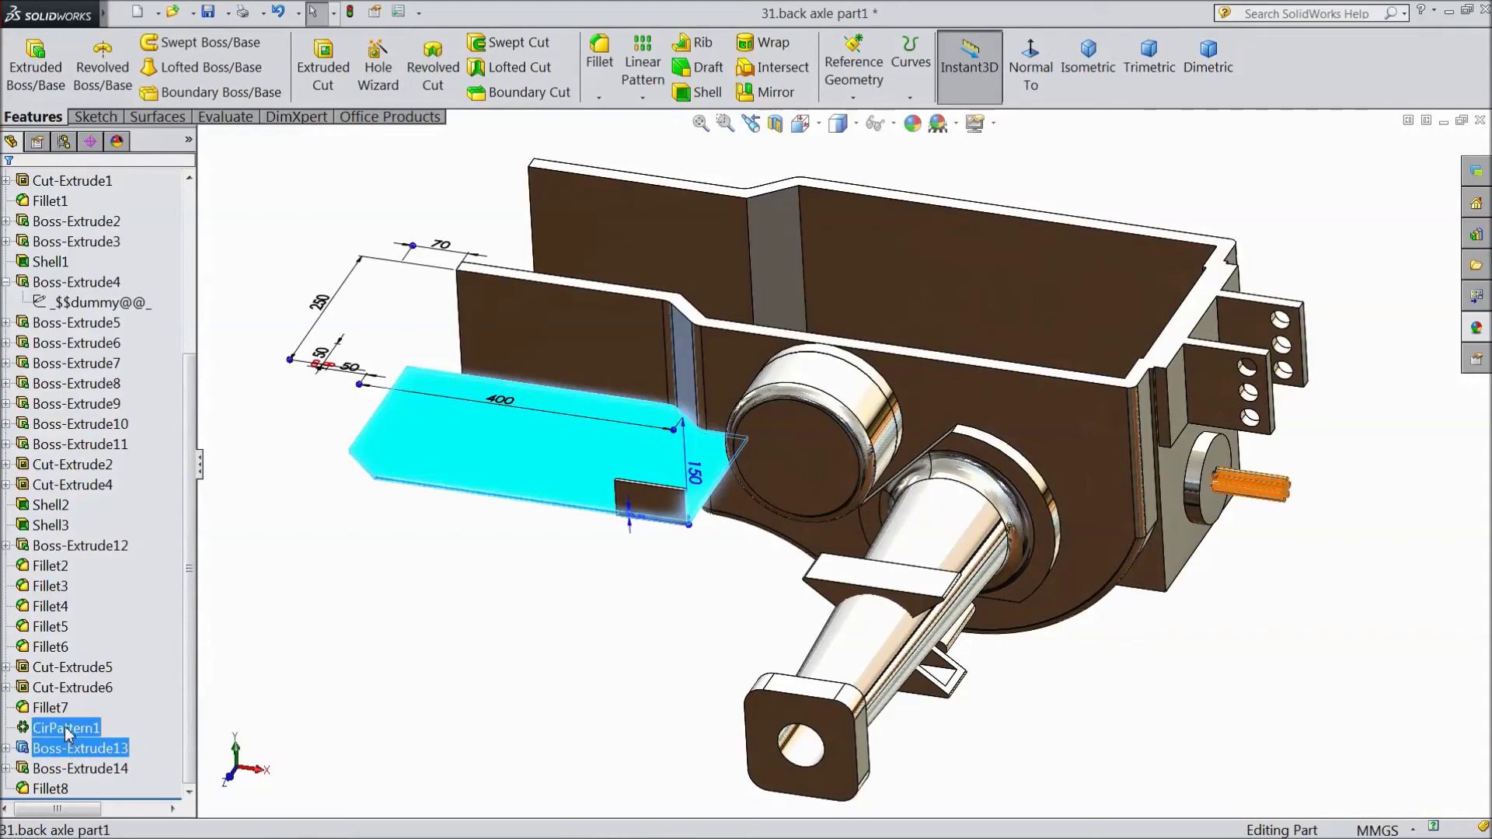
left_click(81, 719)
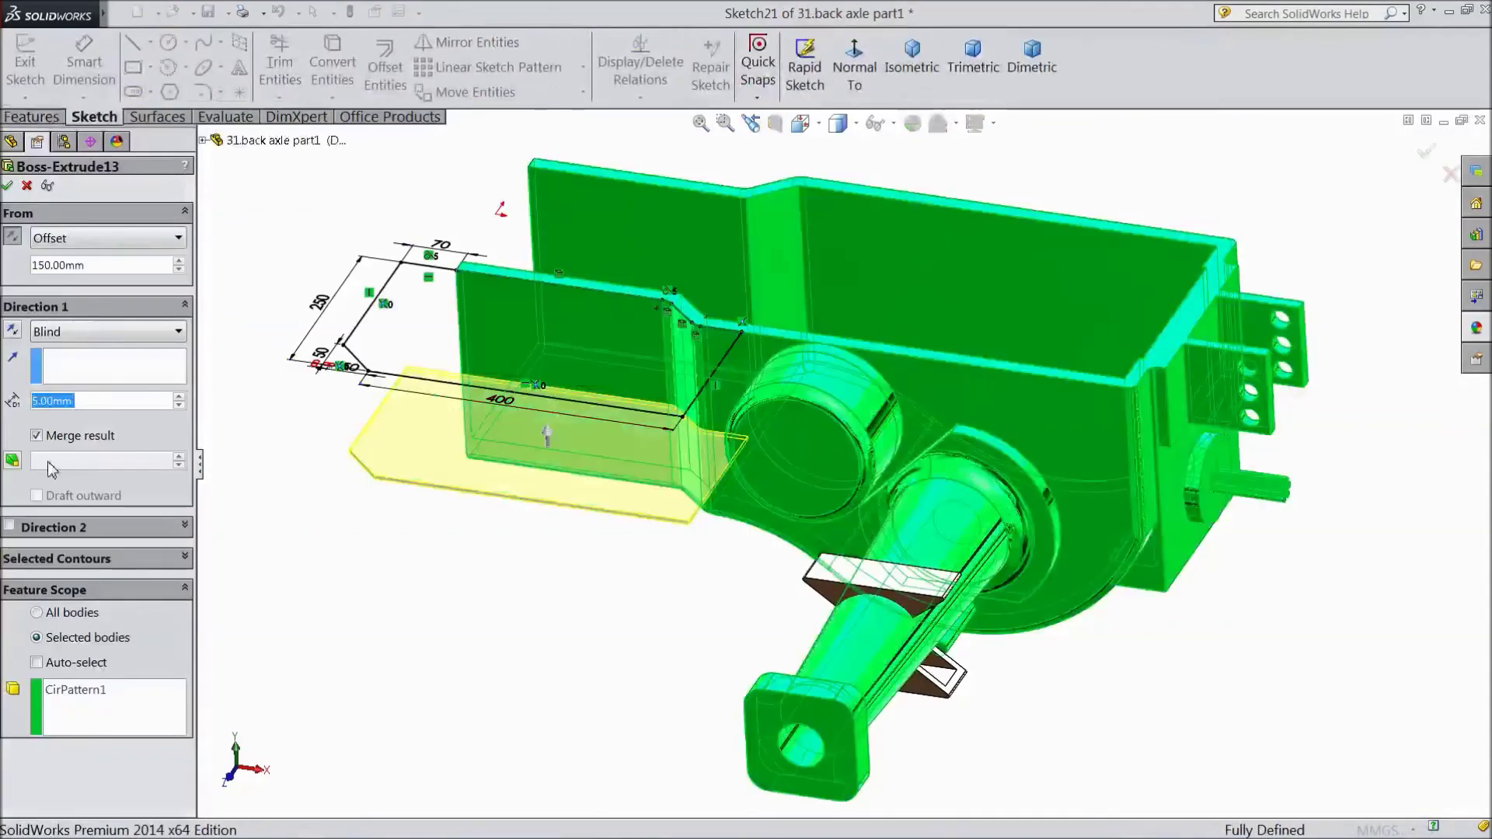
left_click(36, 436)
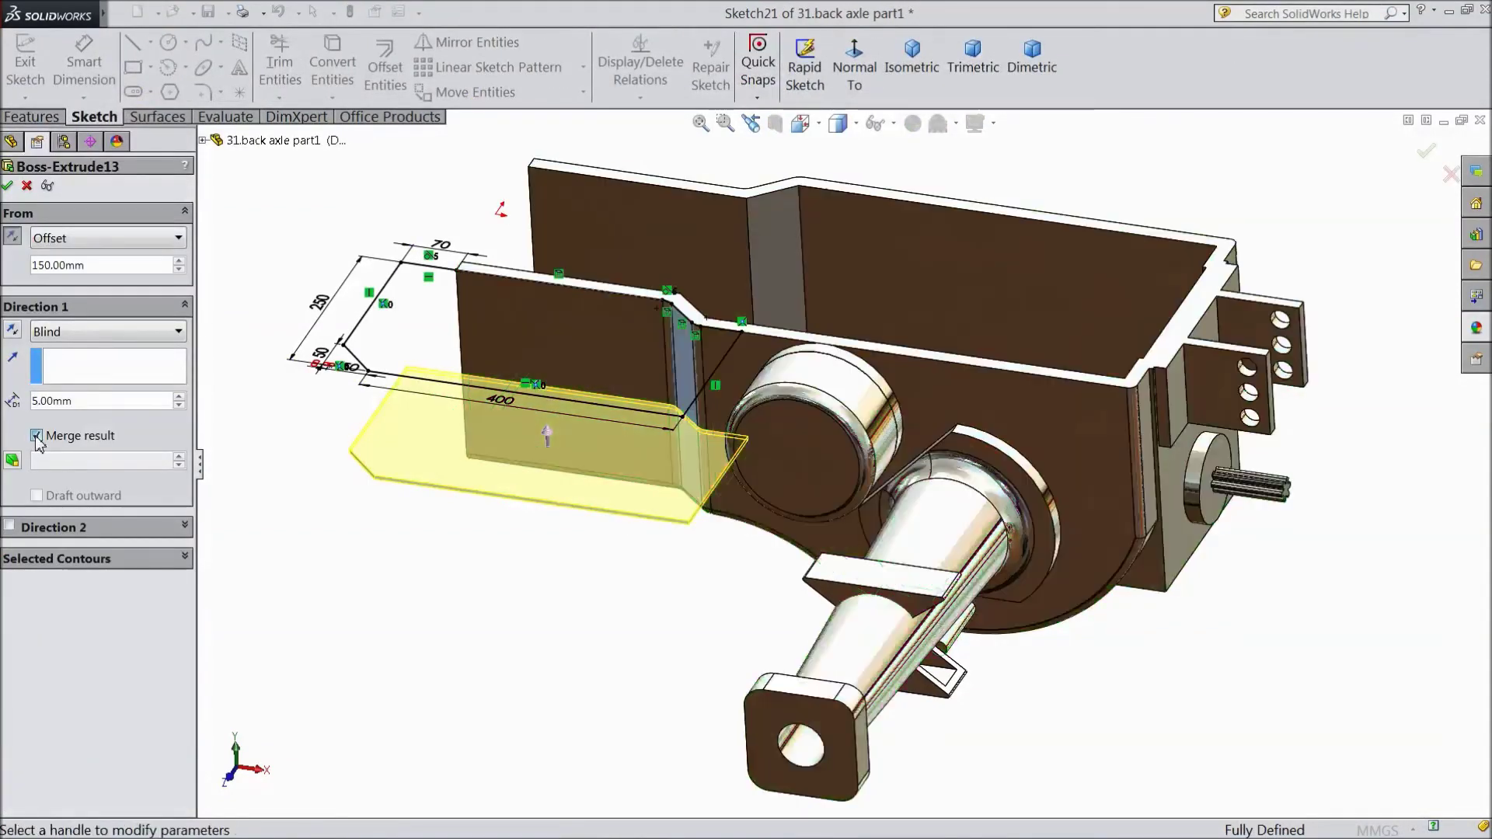
left_click(8, 185)
Mirror the housing-and-shaft body, side plate, tab and both shaft brackets as bodies about the Front Plane.
scroll(382, 556, "down", 2)
middle_click_drag(366, 380, 632, 516)
scroll(824, 513, "down", 3)
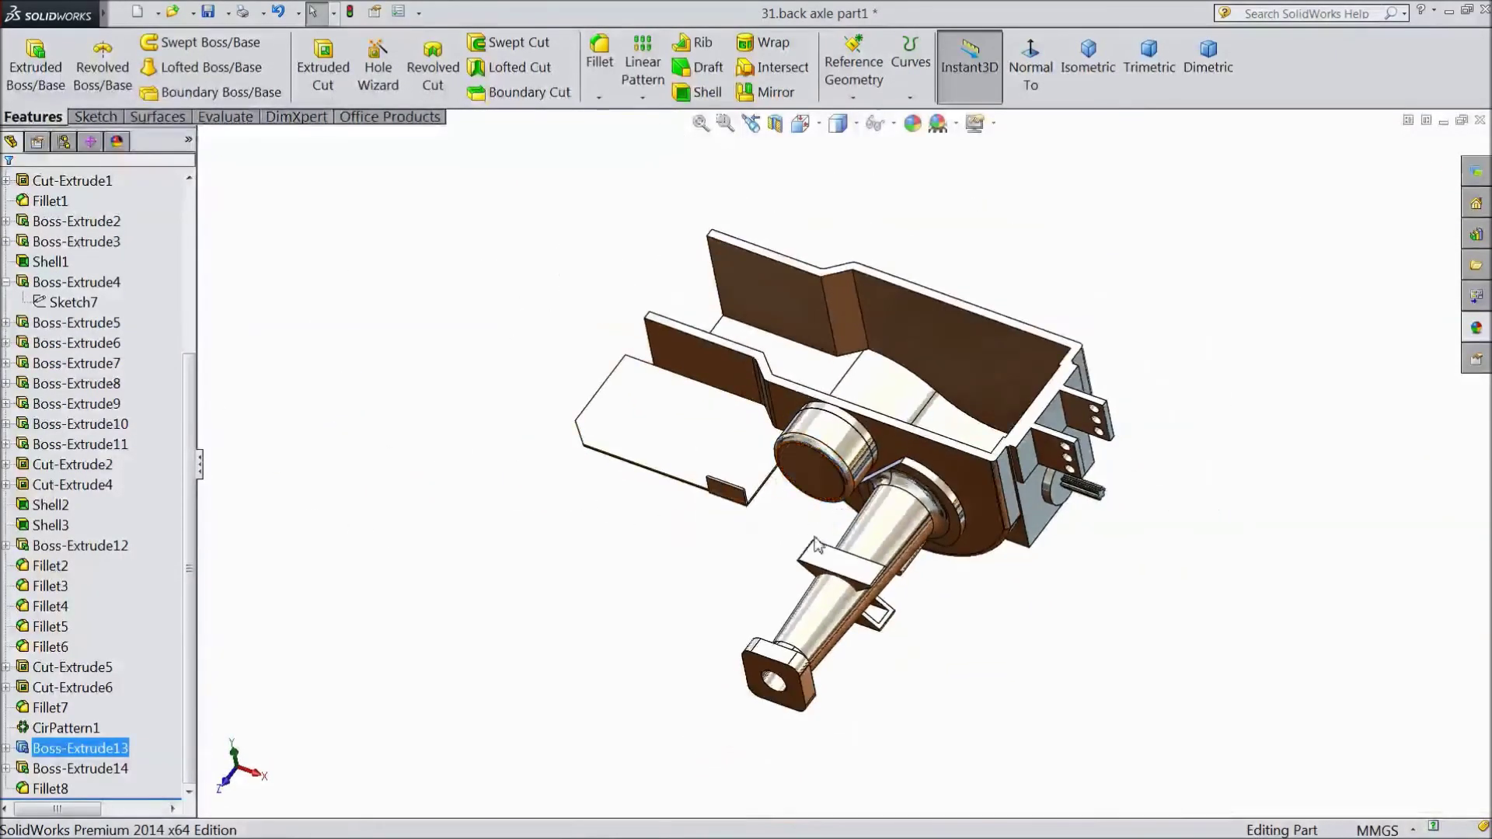
mouse_move(1153, 331)
middle_mouse_down()
mouse_move(1056, 310)
mouse_move(1192, 373)
mouse_move(1122, 360)
mouse_move(1147, 306)
mouse_move(1139, 324)
mouse_move(1179, 394)
mouse_move(1149, 353)
middle_mouse_up()
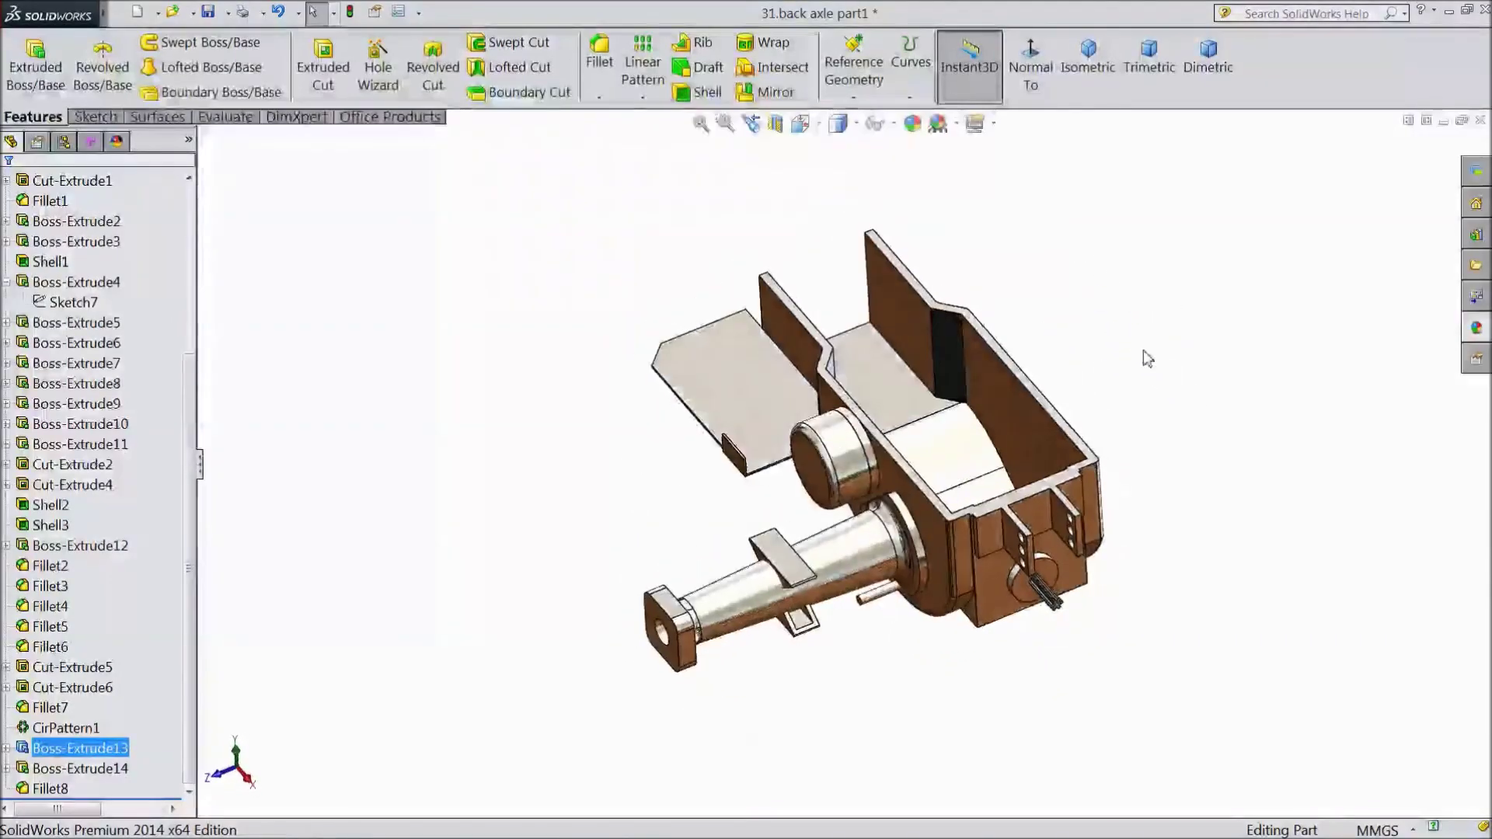
scroll(1099, 371, "up", 2)
scroll(1081, 475, "up", 1)
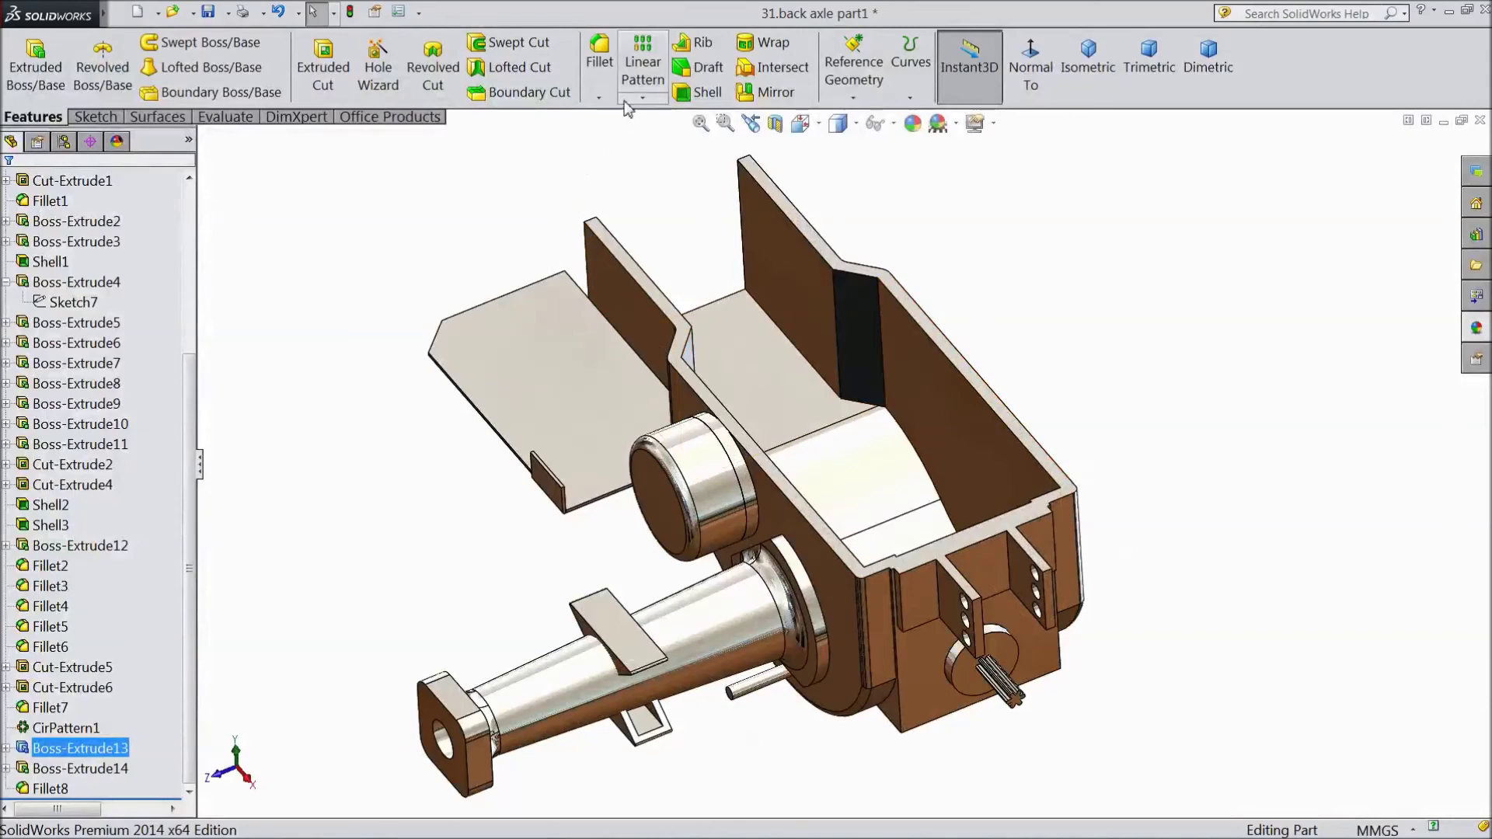
scroll(155, 264, "up", 4)
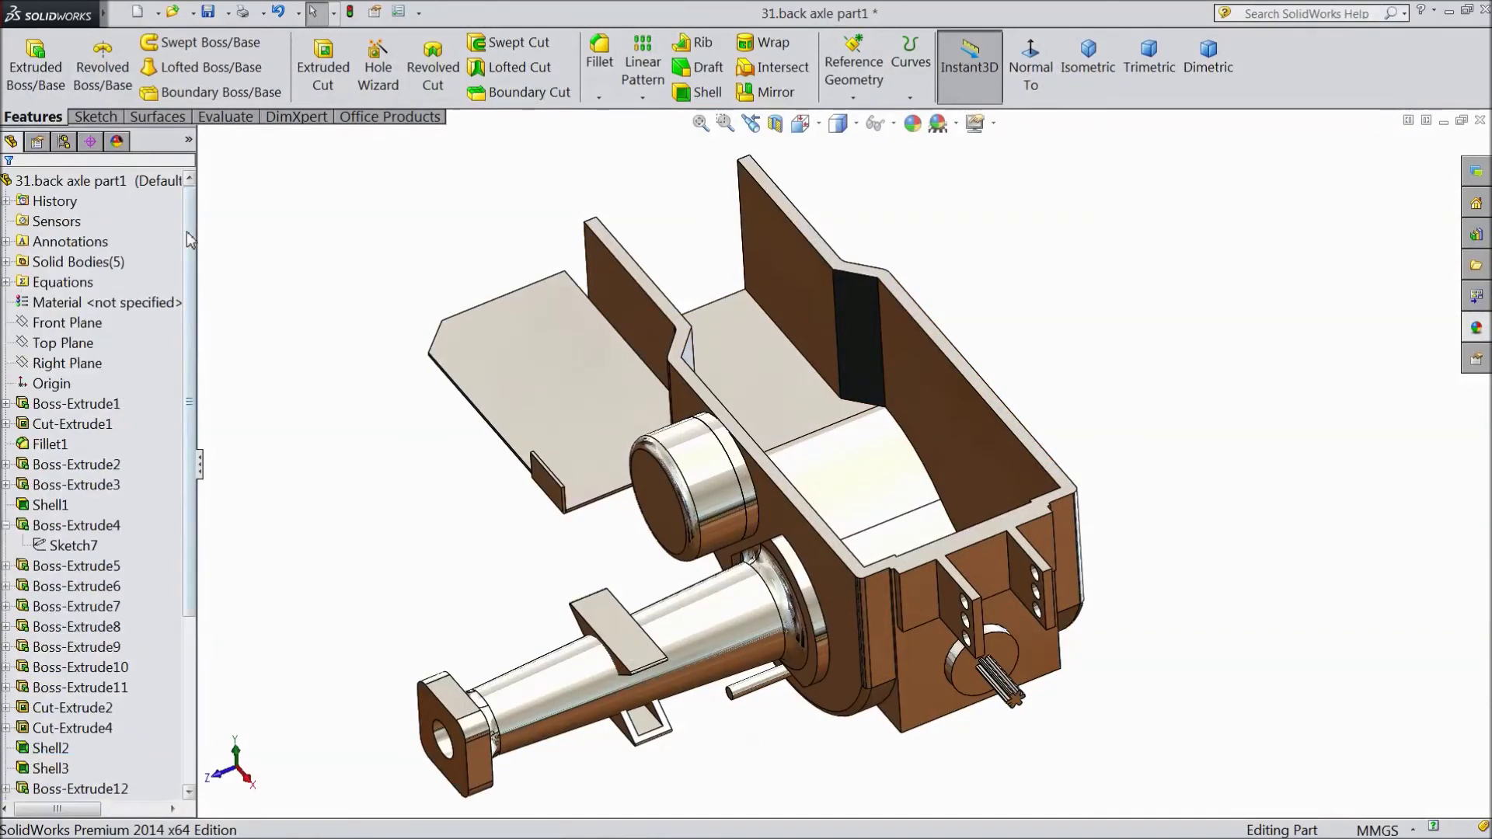
left_click(63, 323)
left_click(643, 97)
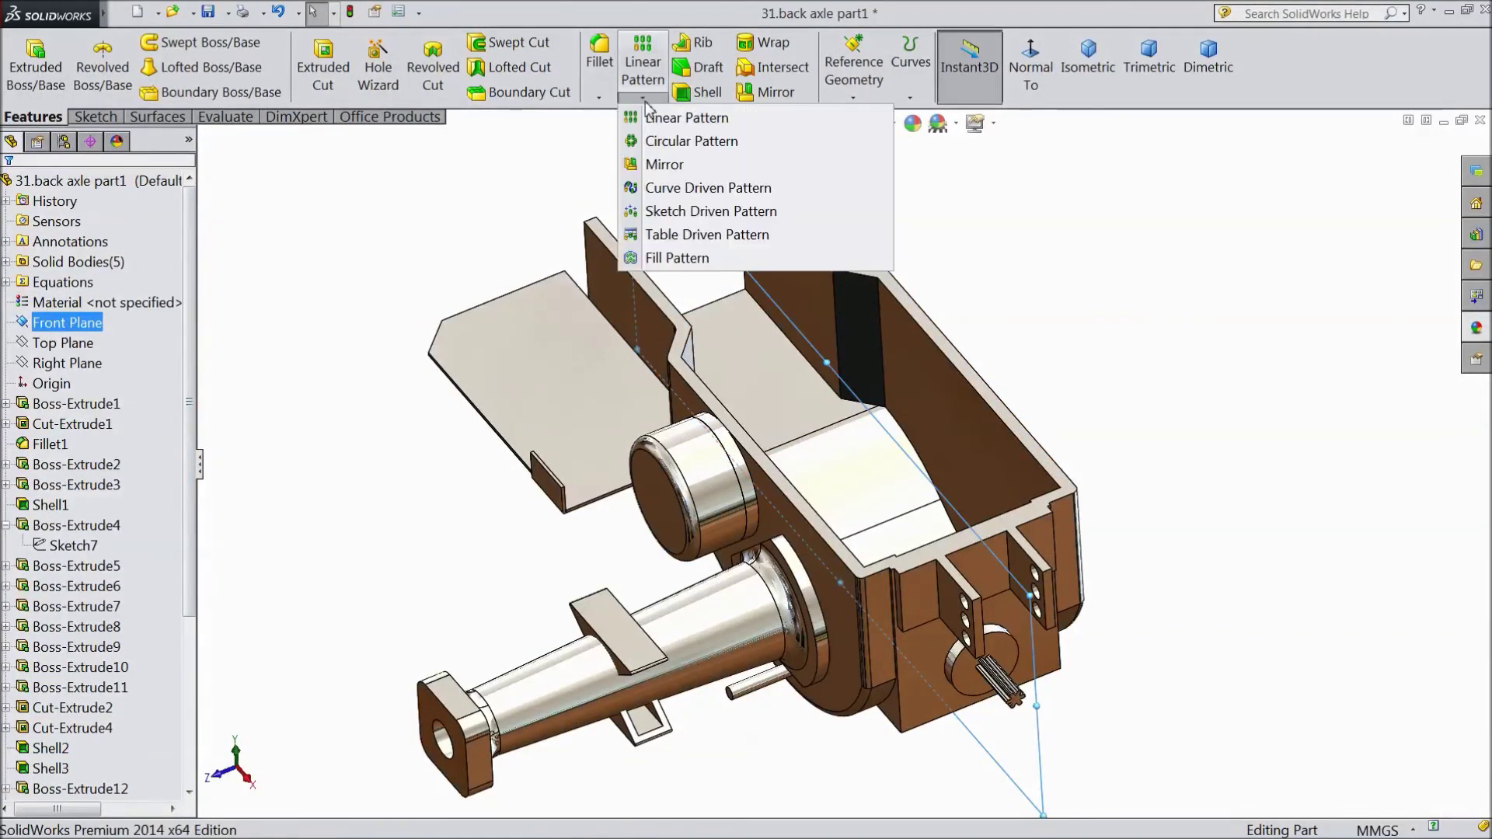
left_click(643, 164)
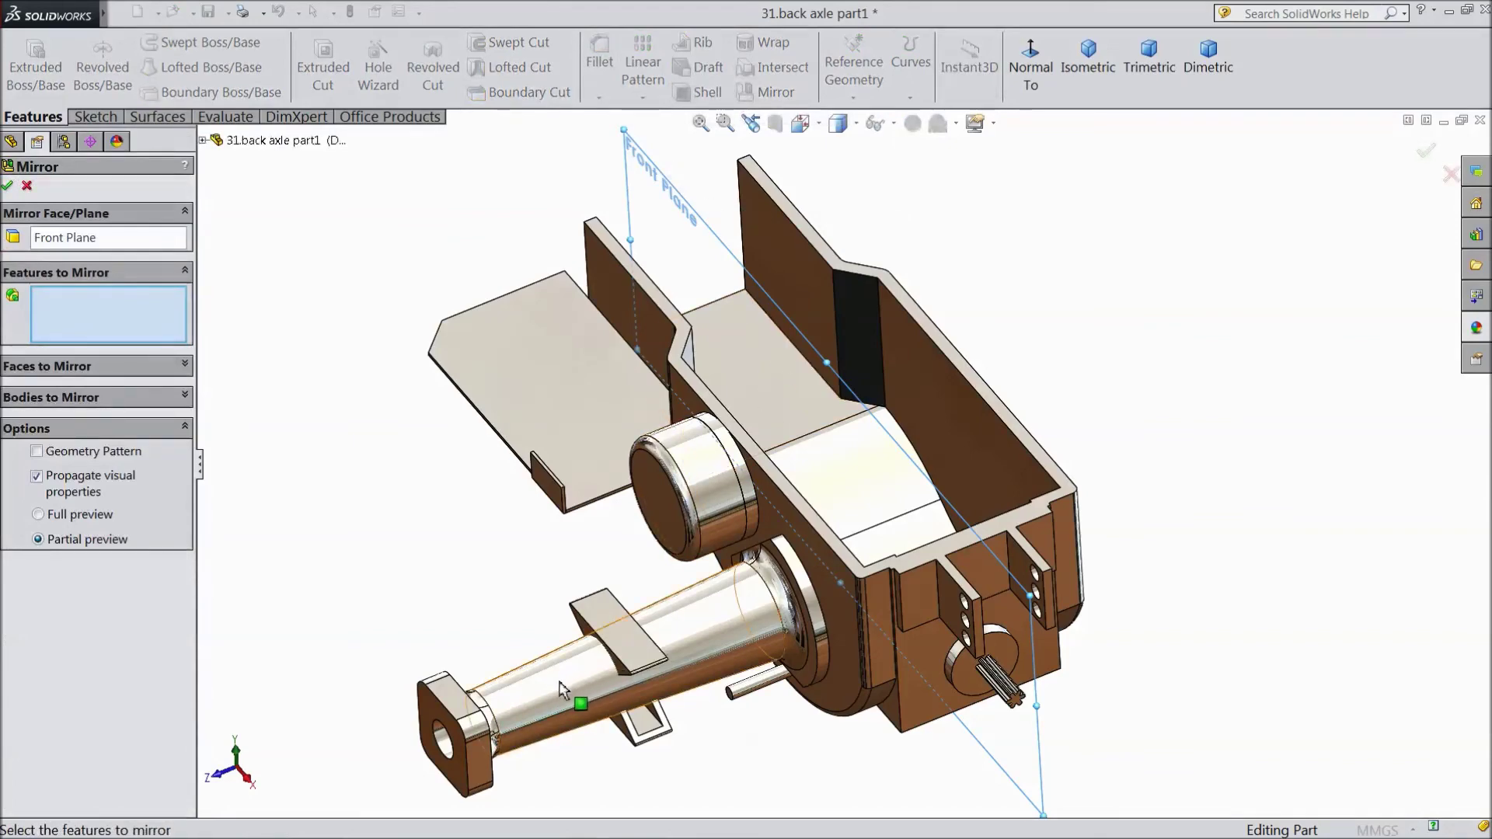
left_click(107, 398)
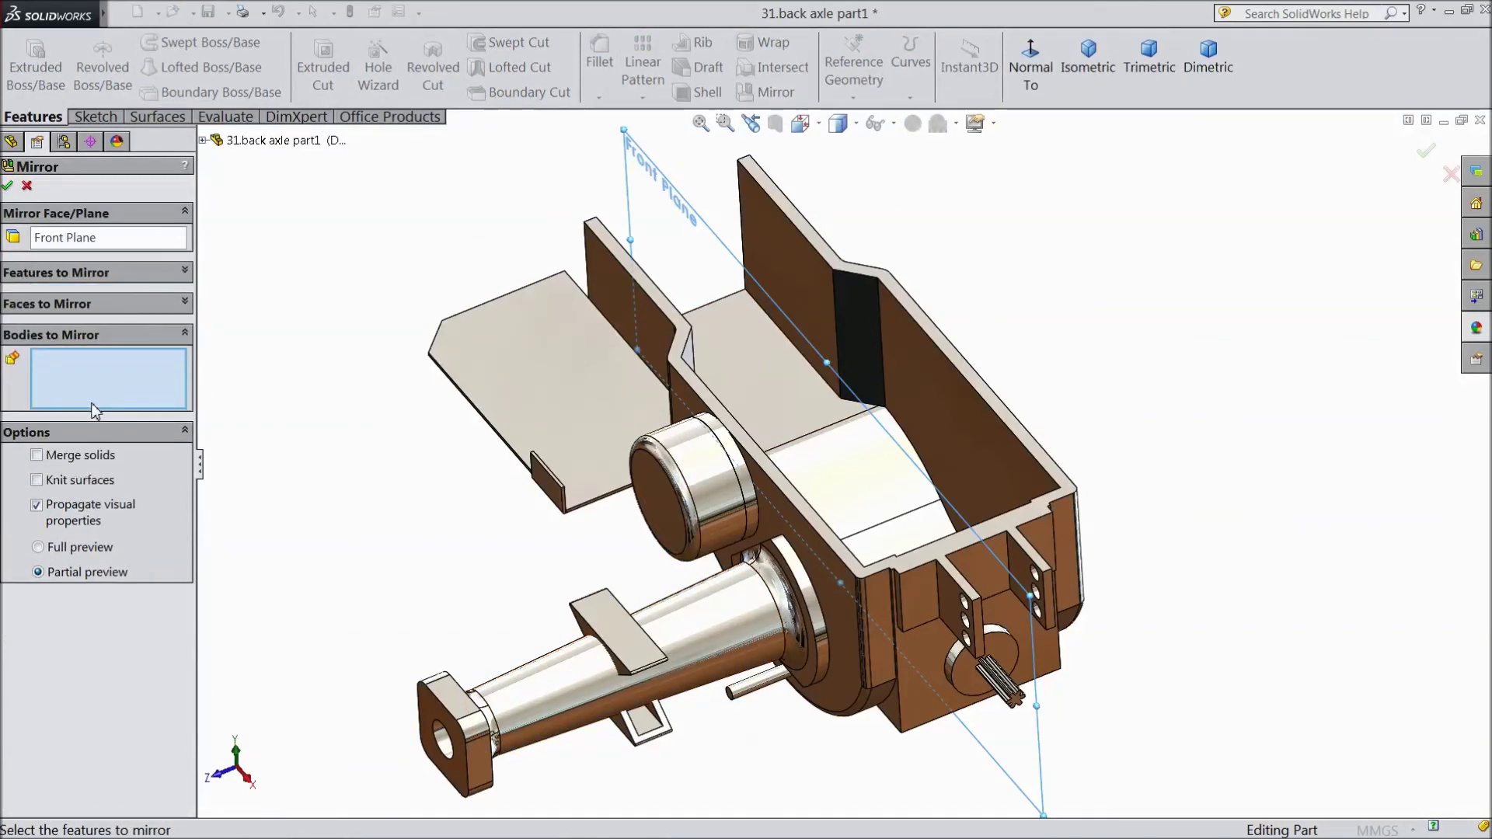
left_click(517, 710)
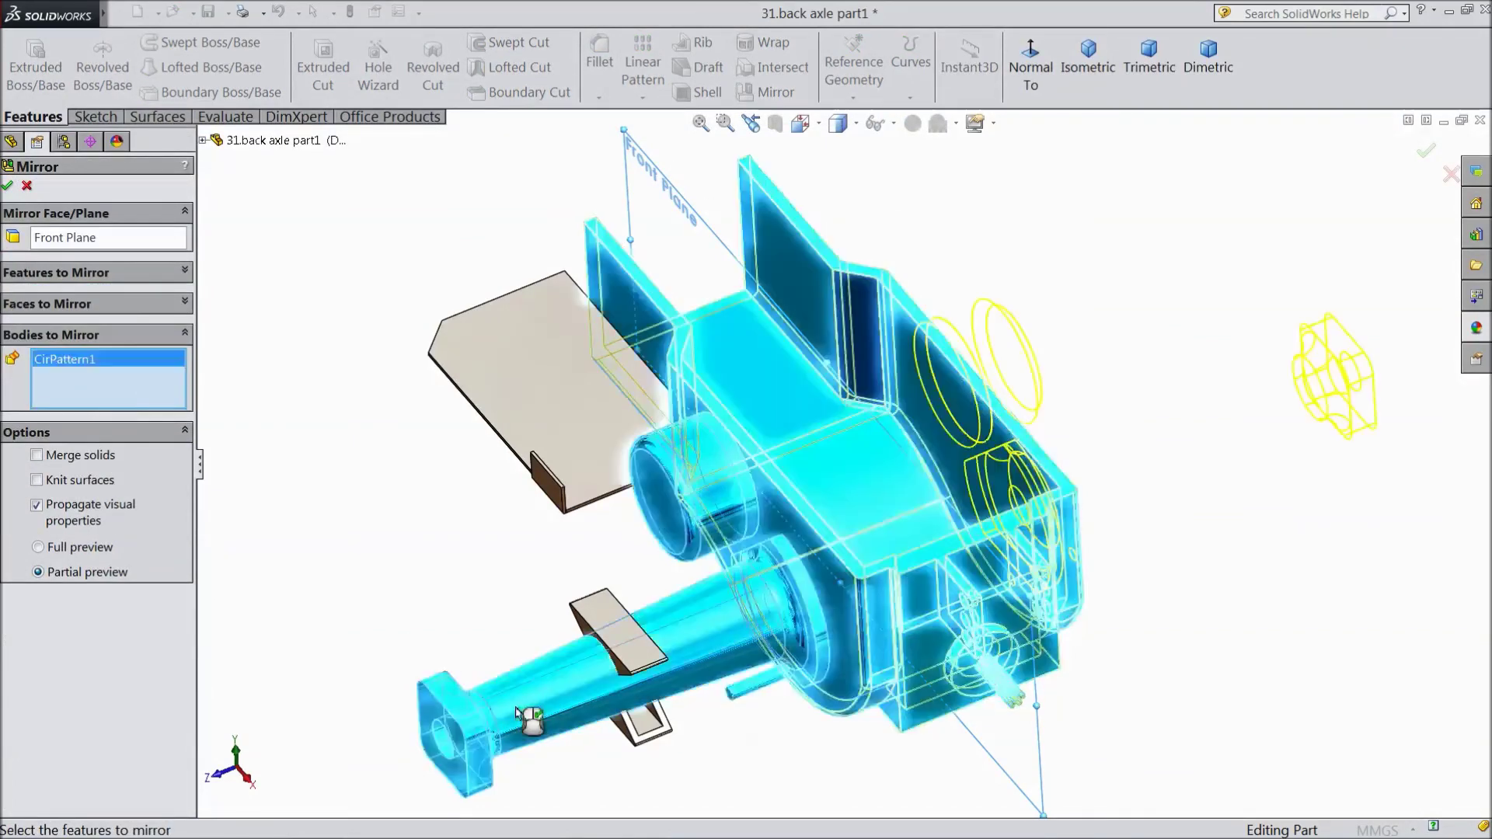
left_click(589, 450)
left_click(550, 491)
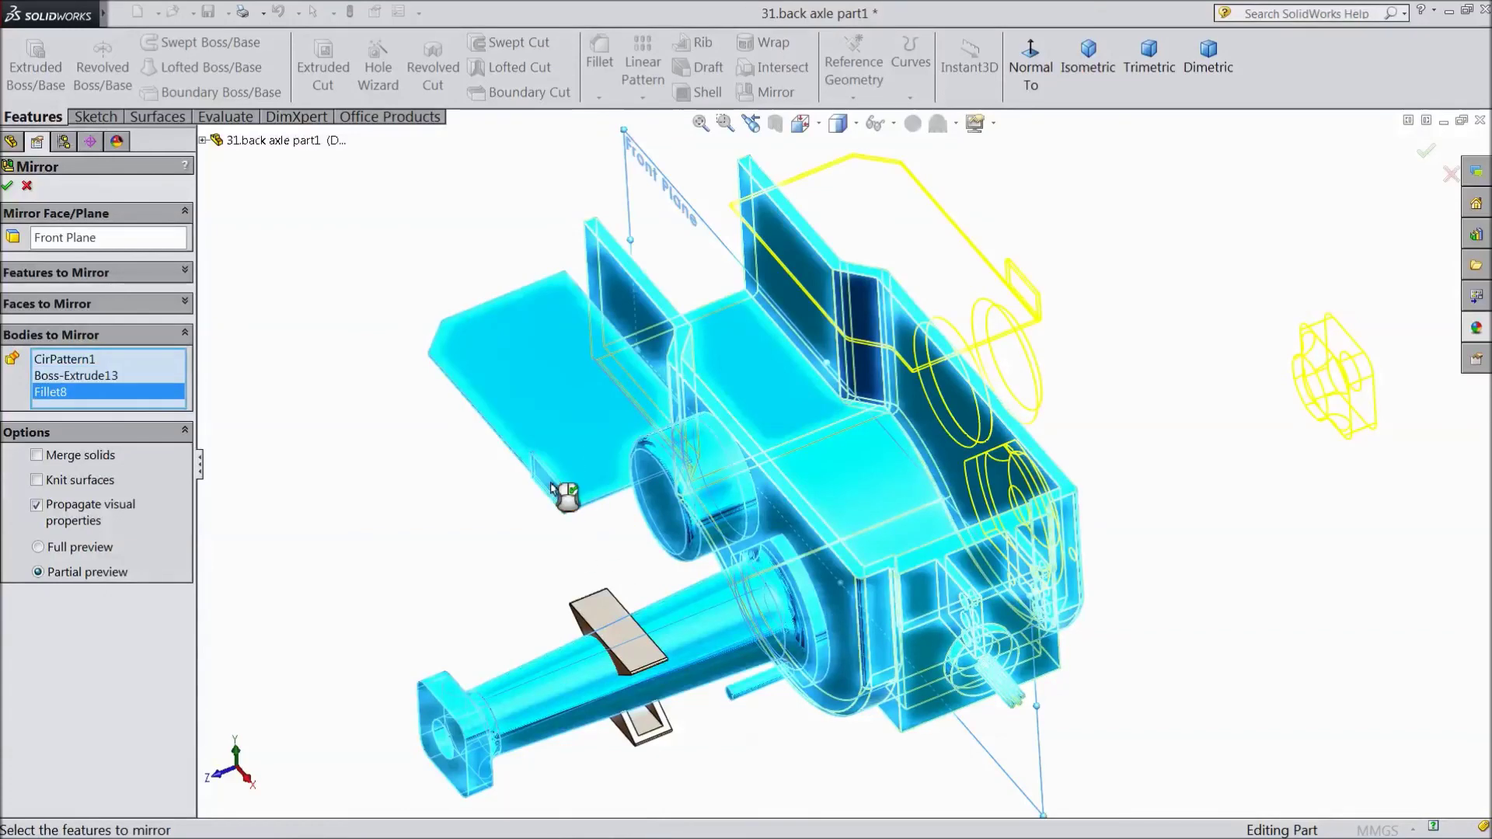
left_click(633, 659)
left_click(647, 733)
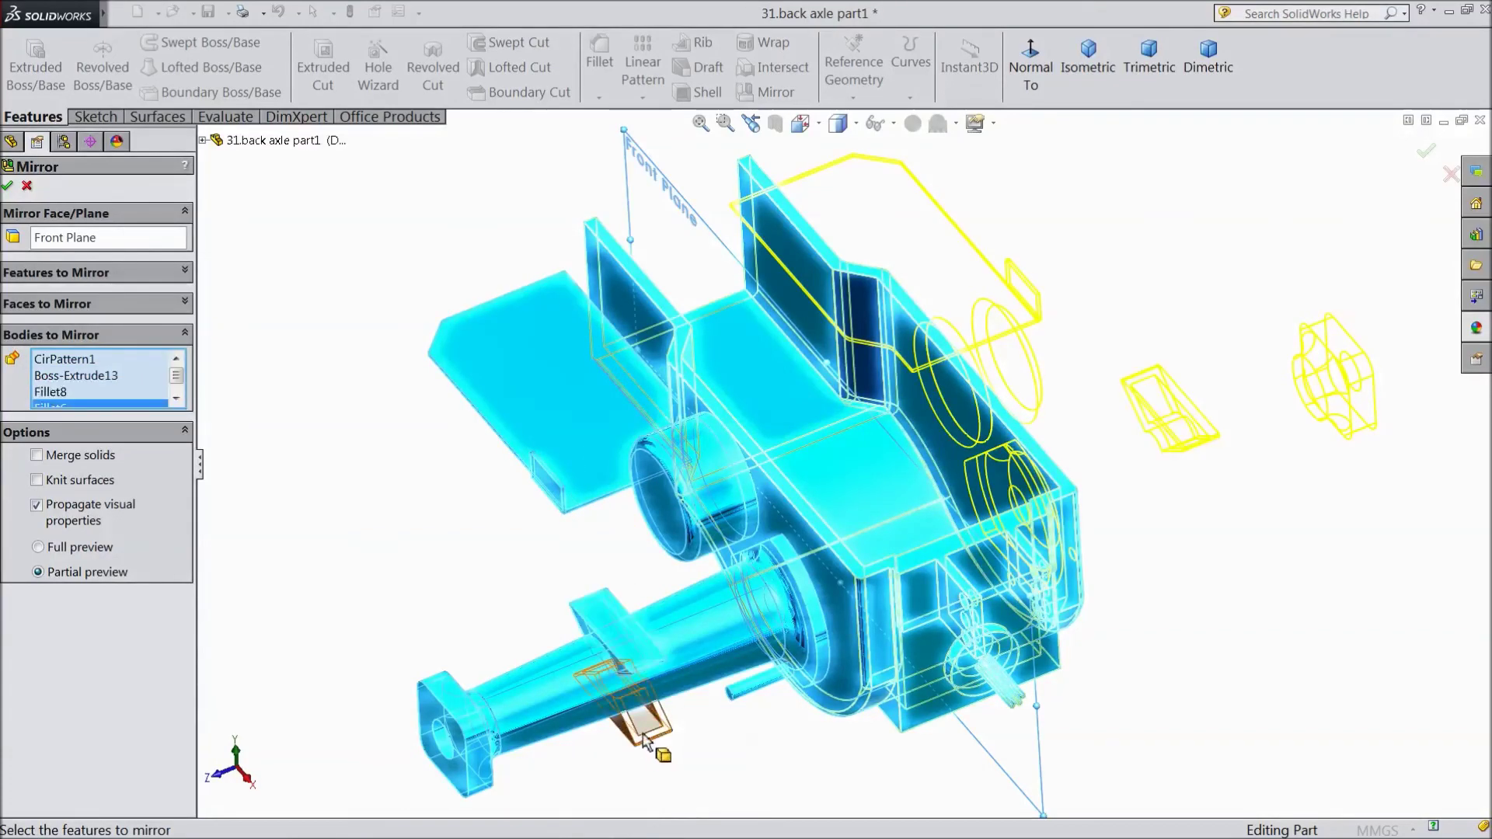
mouse_move(529, 584)
middle_mouse_down()
mouse_move(533, 557)
mouse_move(537, 573)
middle_mouse_up()
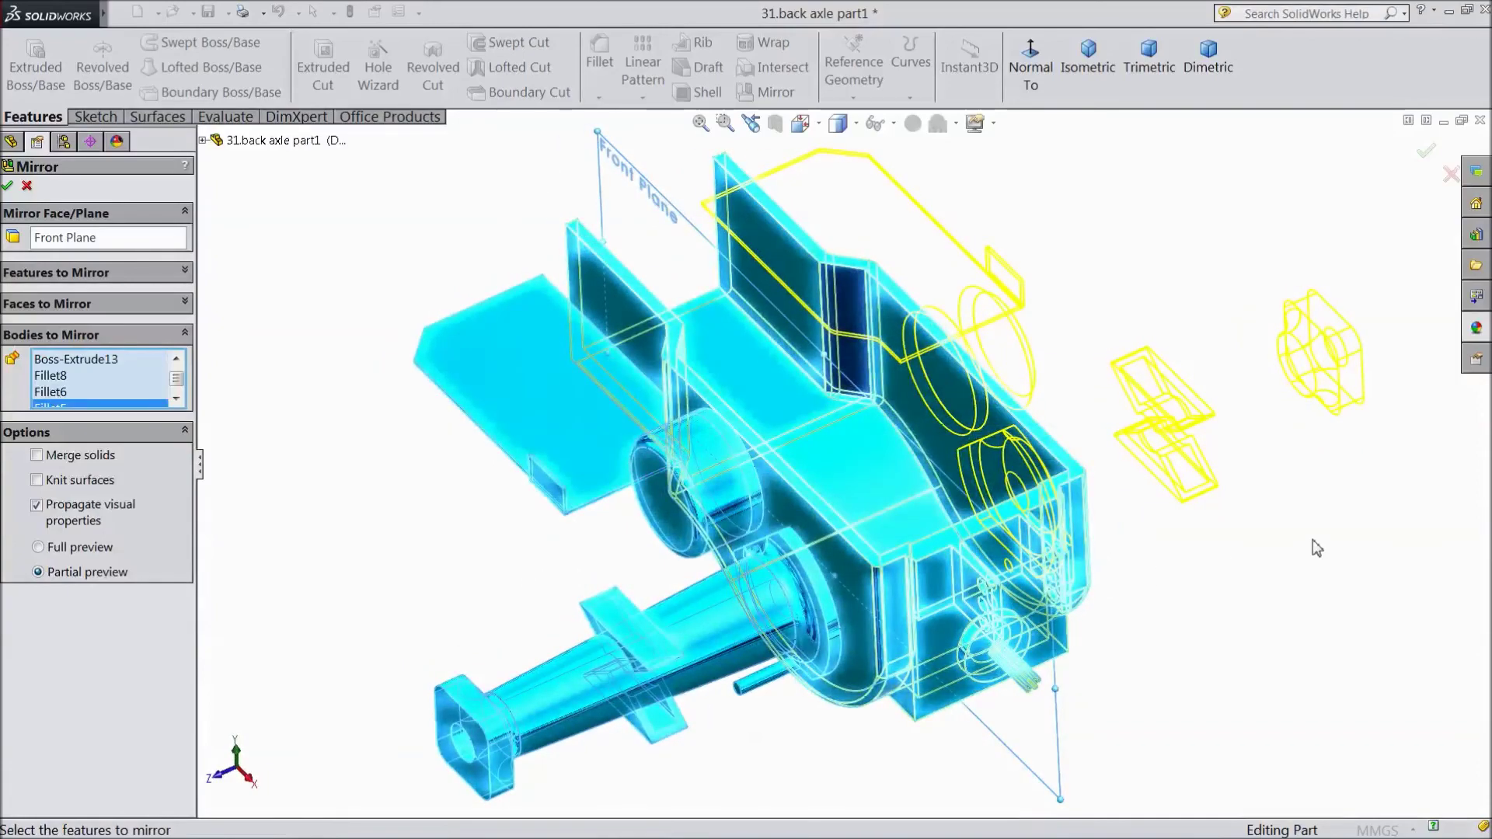
left_click(8, 186)
Examine the complete mirrored axle from several sides, including its underside, and return to an isometric view.
middle_click_drag(360, 394, 310, 350)
middle_click_drag(315, 392, 382, 353)
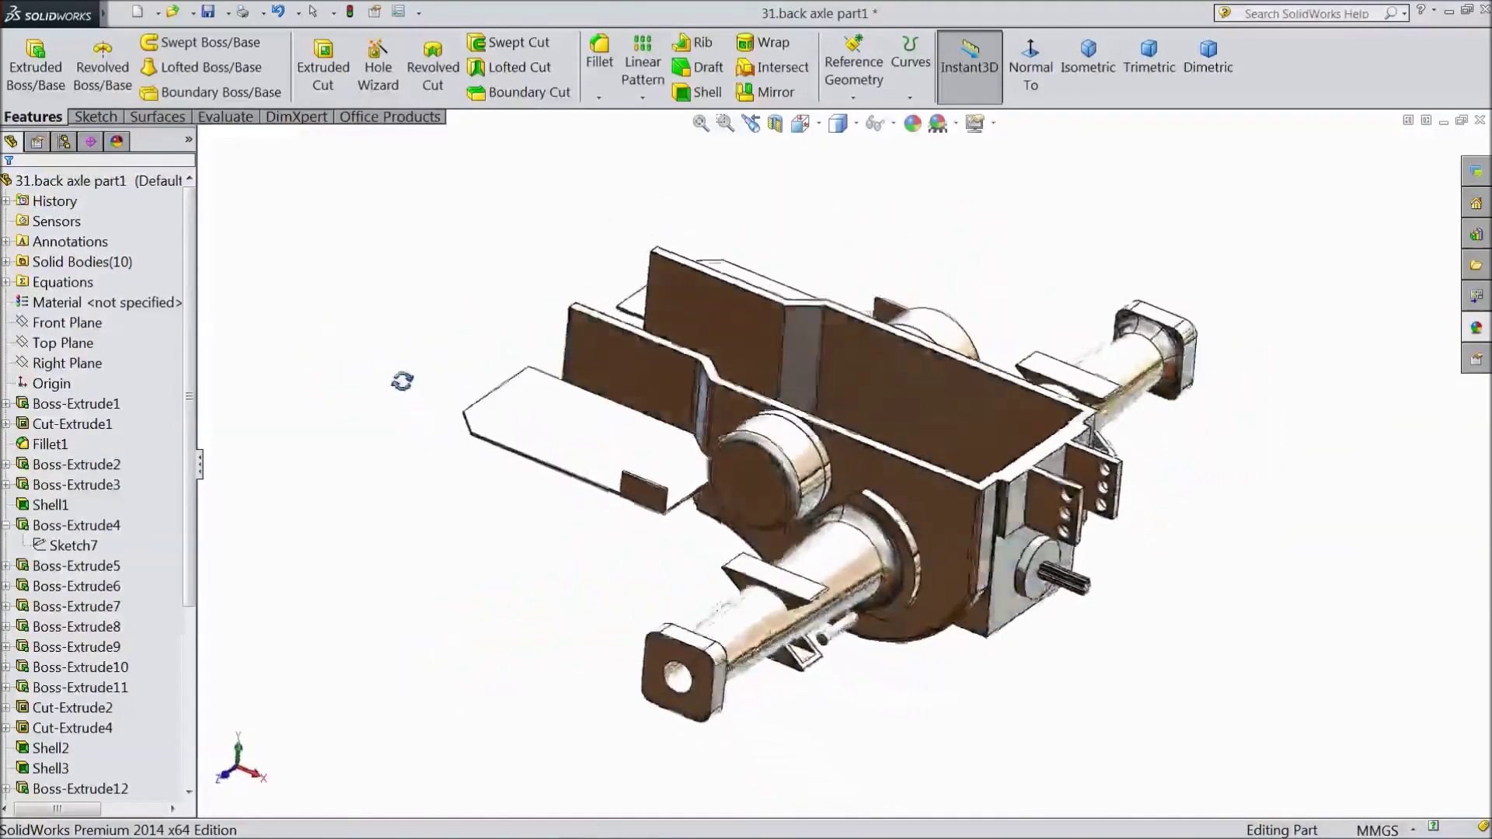
scroll(855, 475, "down", 3)
middle_click_drag(353, 436, 334, 482)
right_click(332, 454)
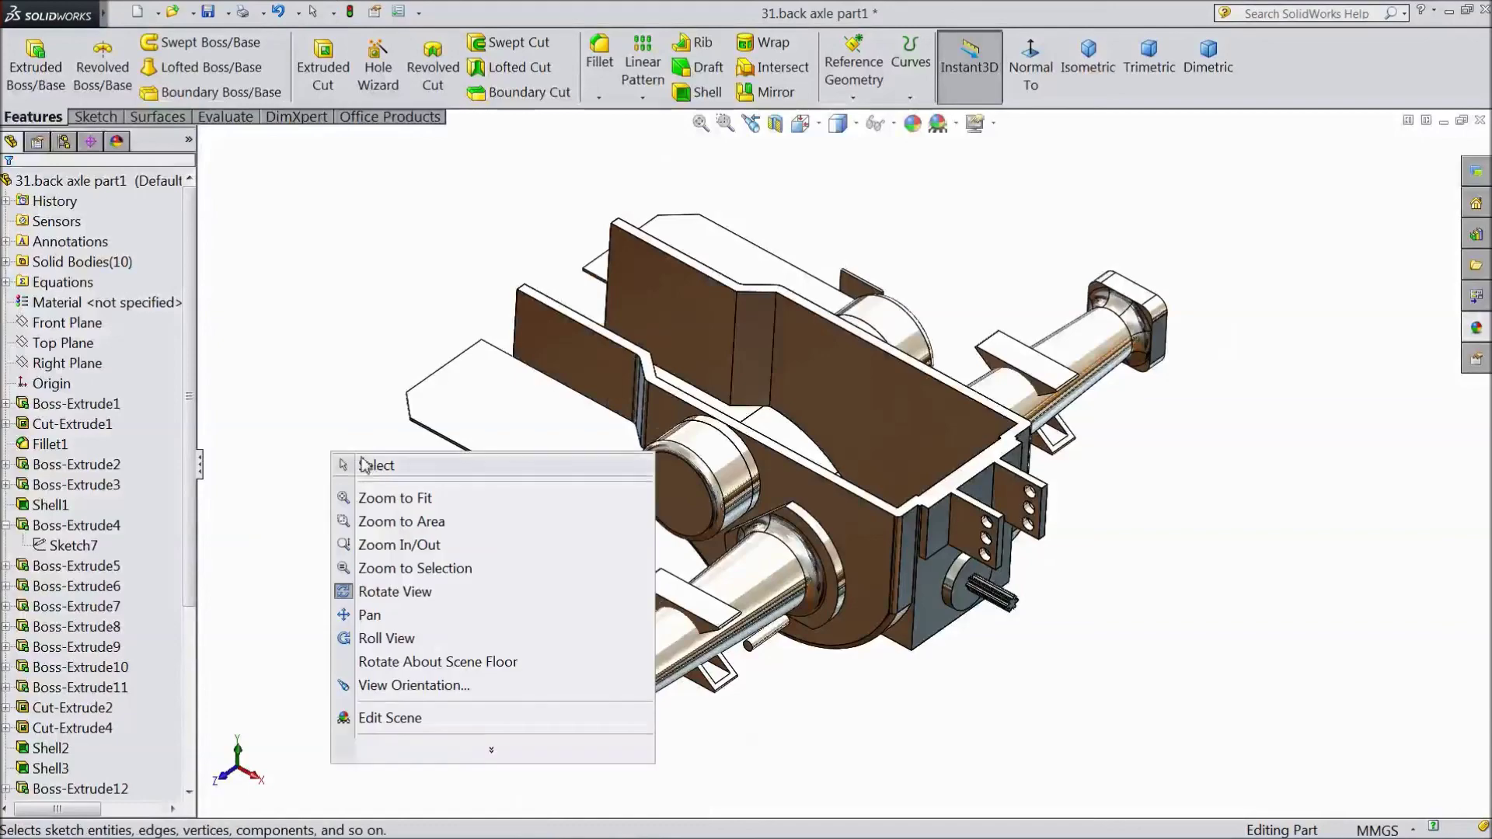
left_click(337, 381)
left_click_drag(437, 408, 726, 209)
left_click_drag(704, 124, 1015, 348)
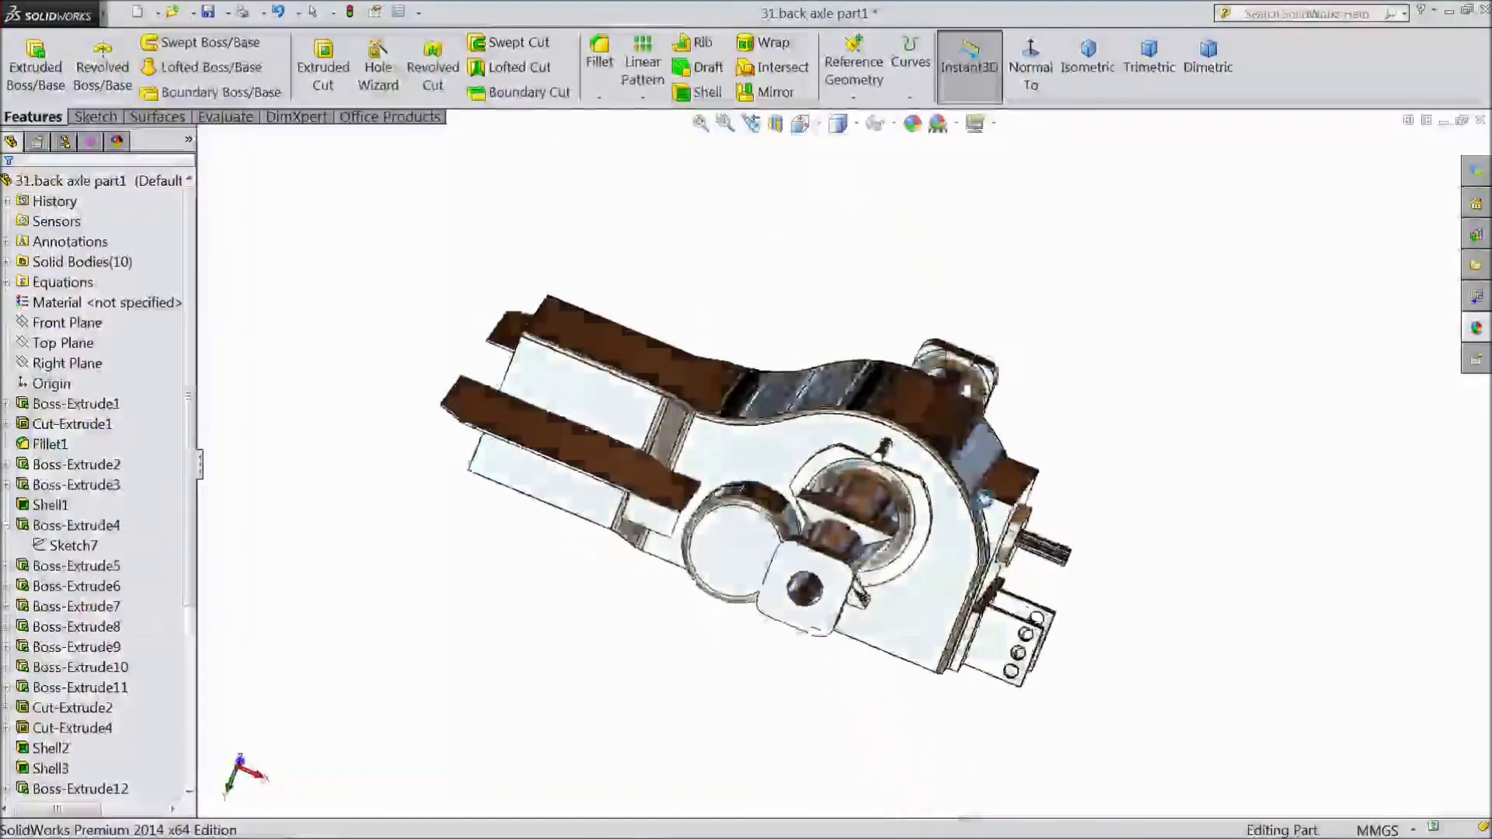
left_click_drag(972, 544, 978, 539)
left_click(1099, 92)
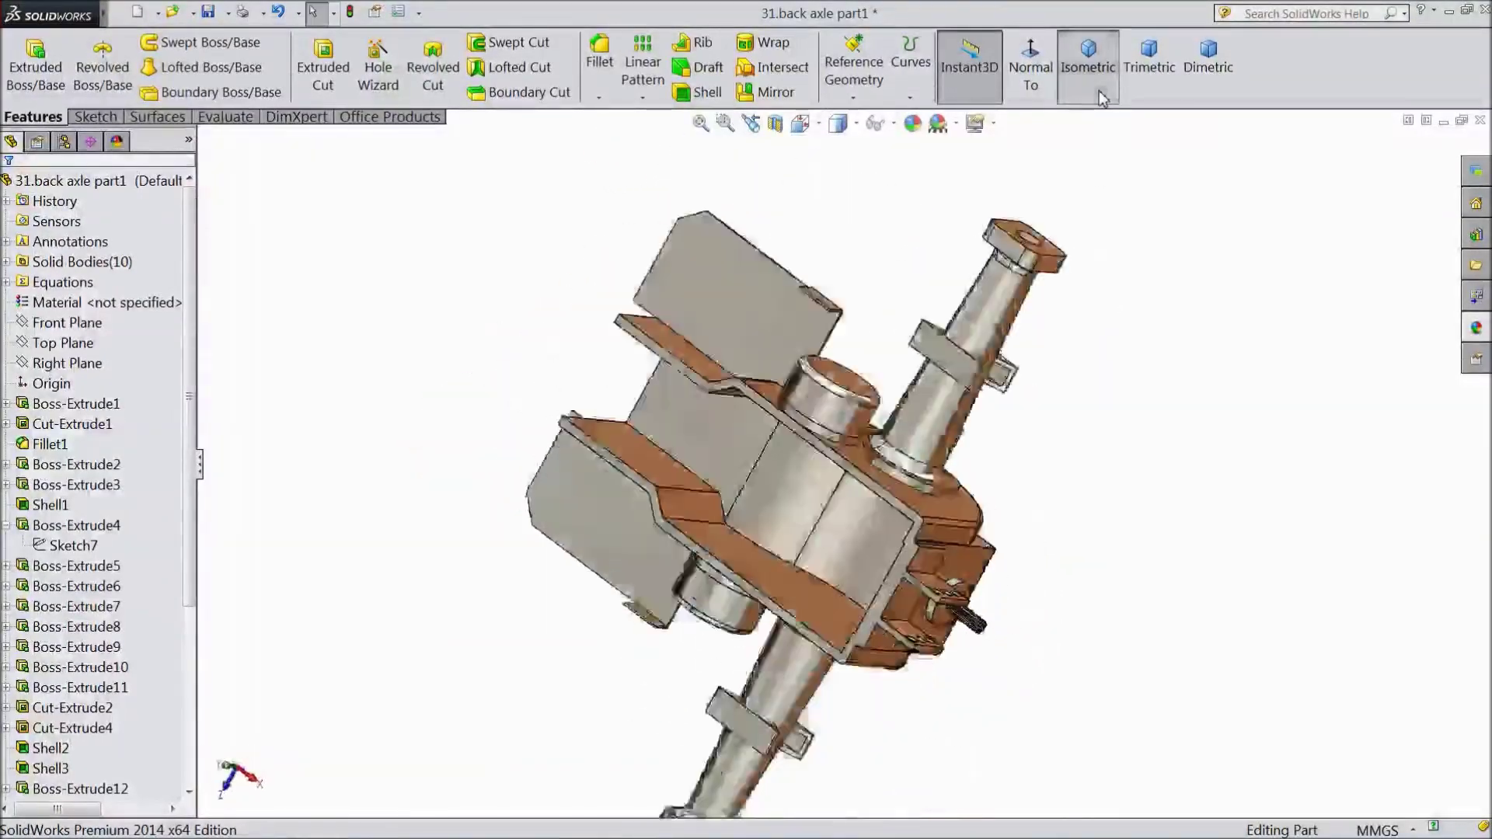
scroll(912, 454, "down", 2)
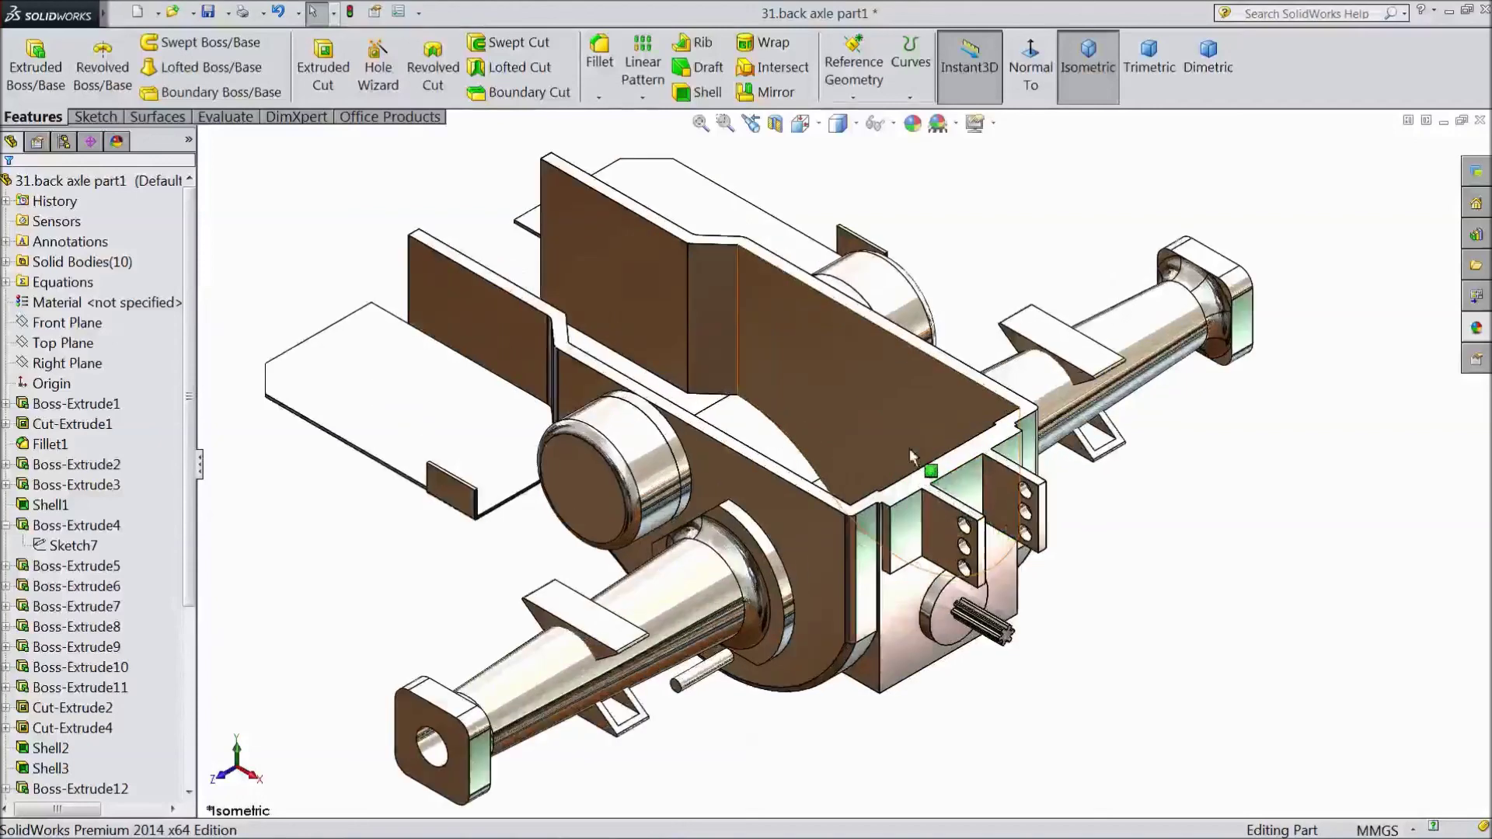